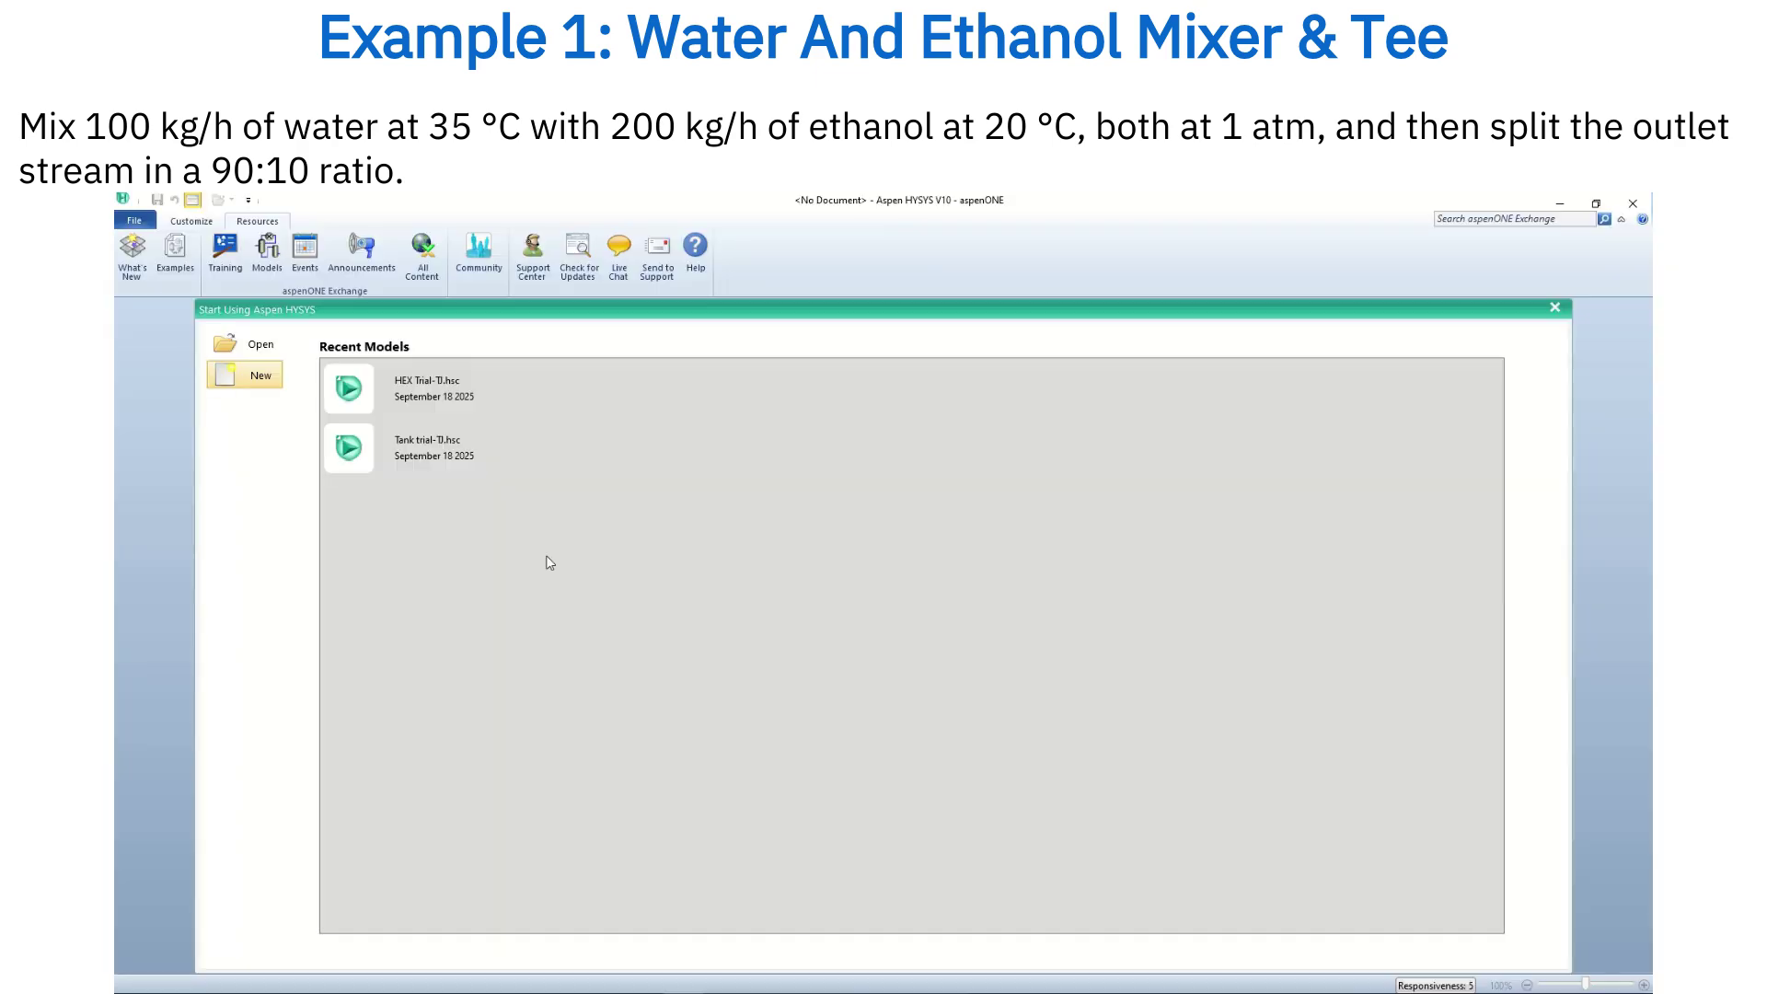
- Start a new case and add water and ethanol to a new component list
key(ctrl+n)
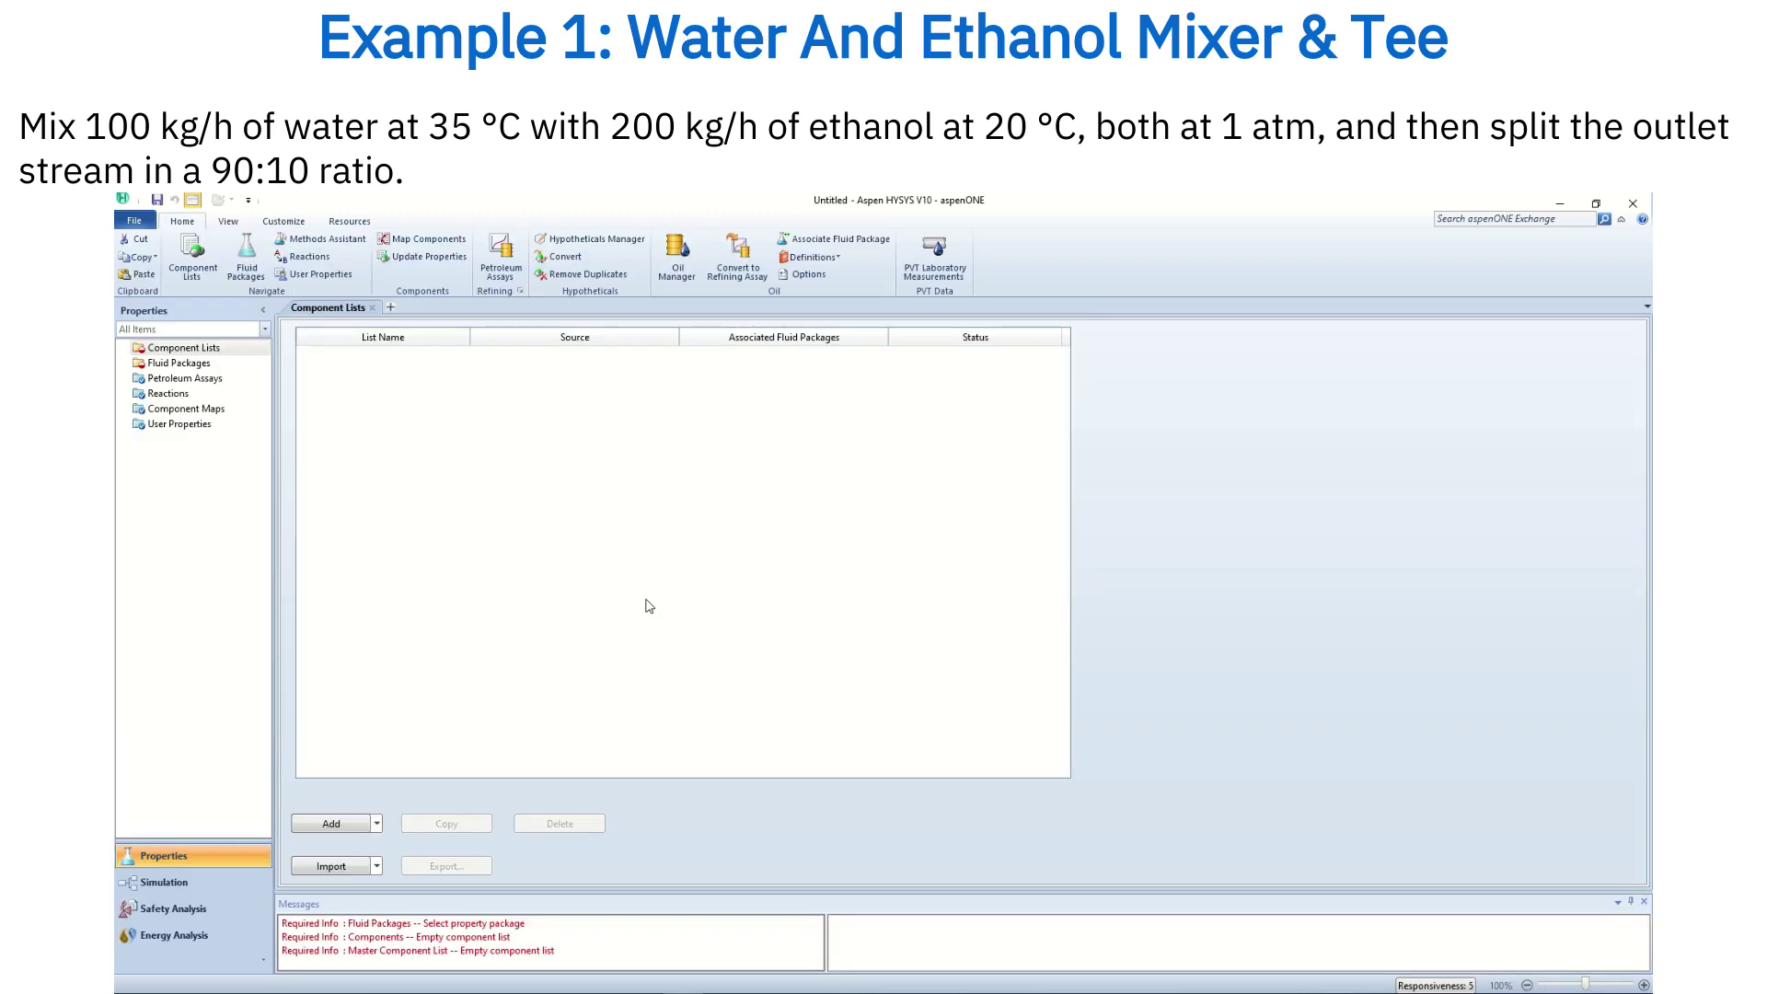
click(332, 824)
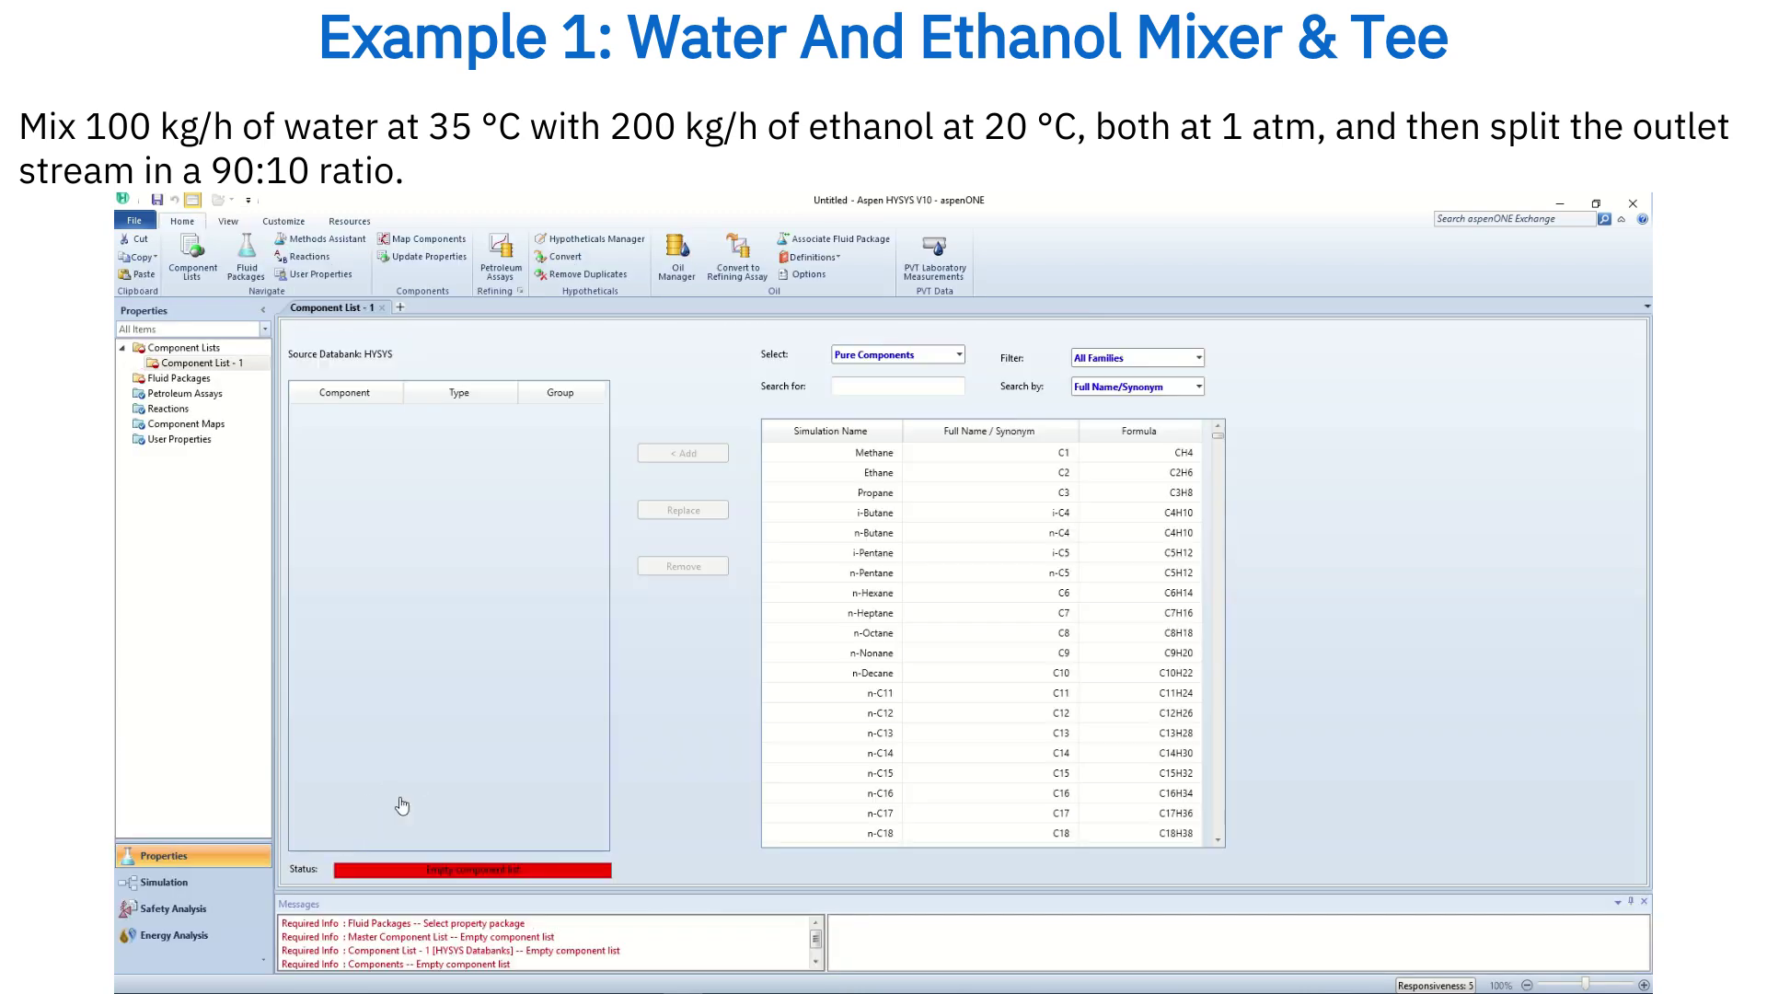
text(water)
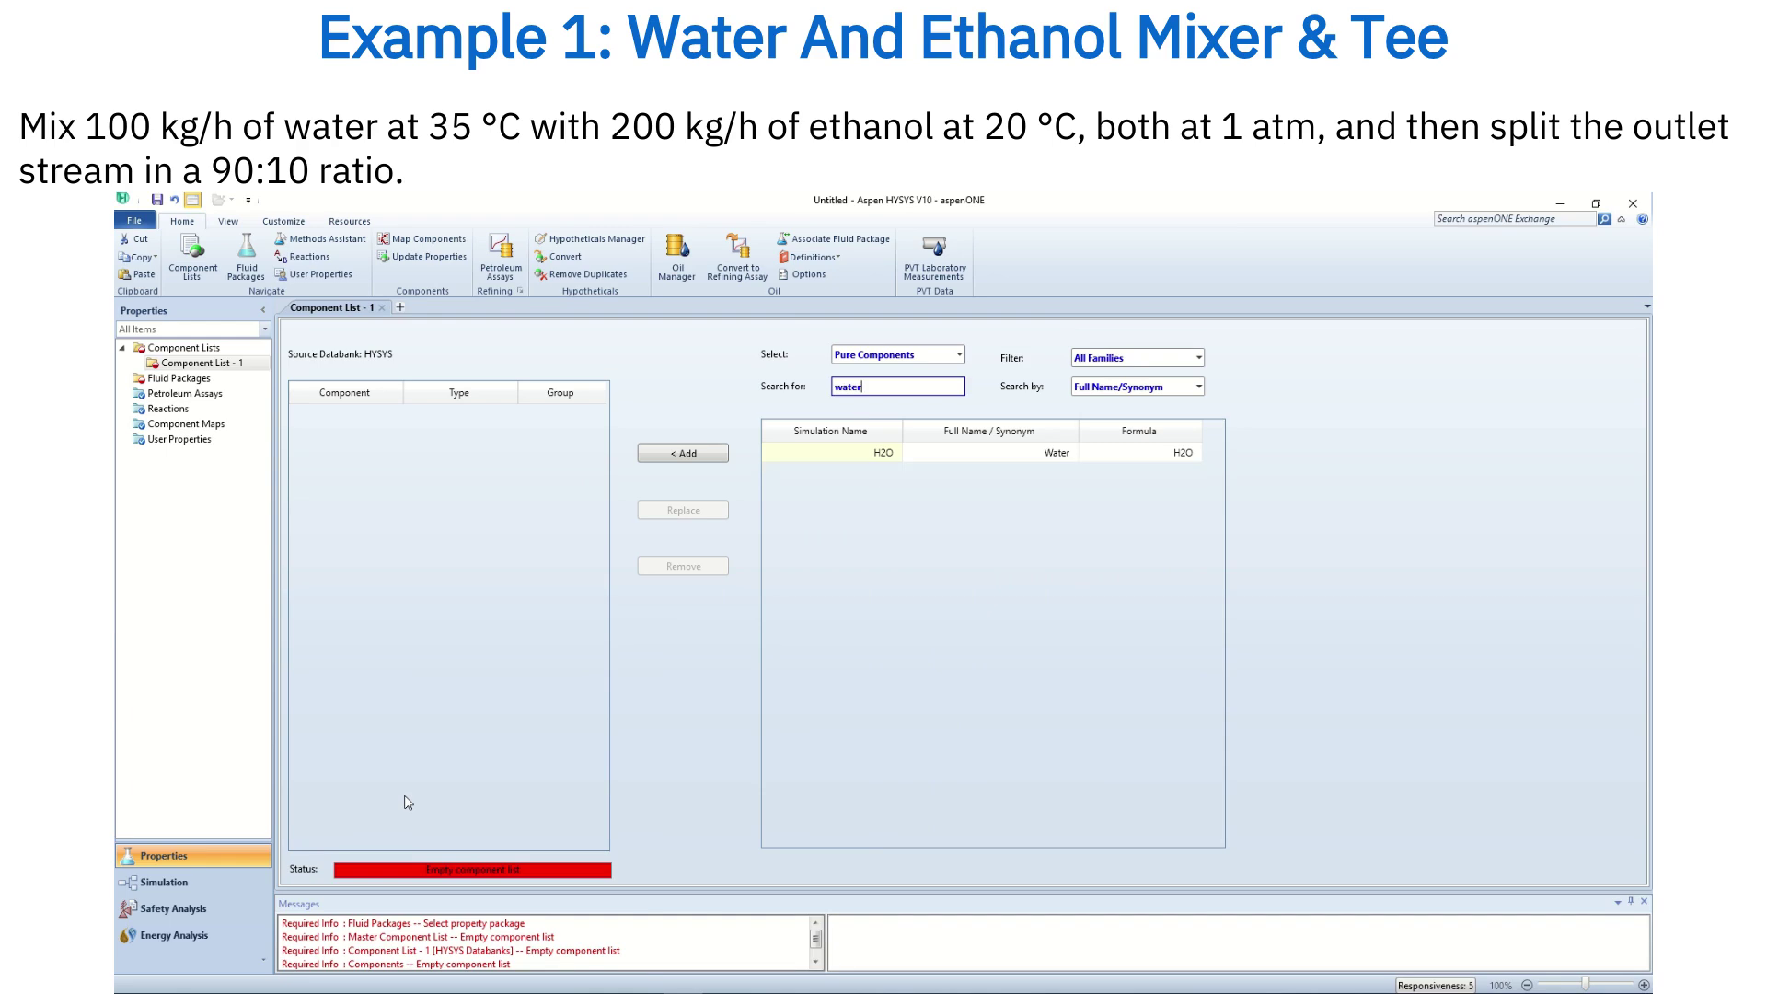
key(Return)
text(ethanol)
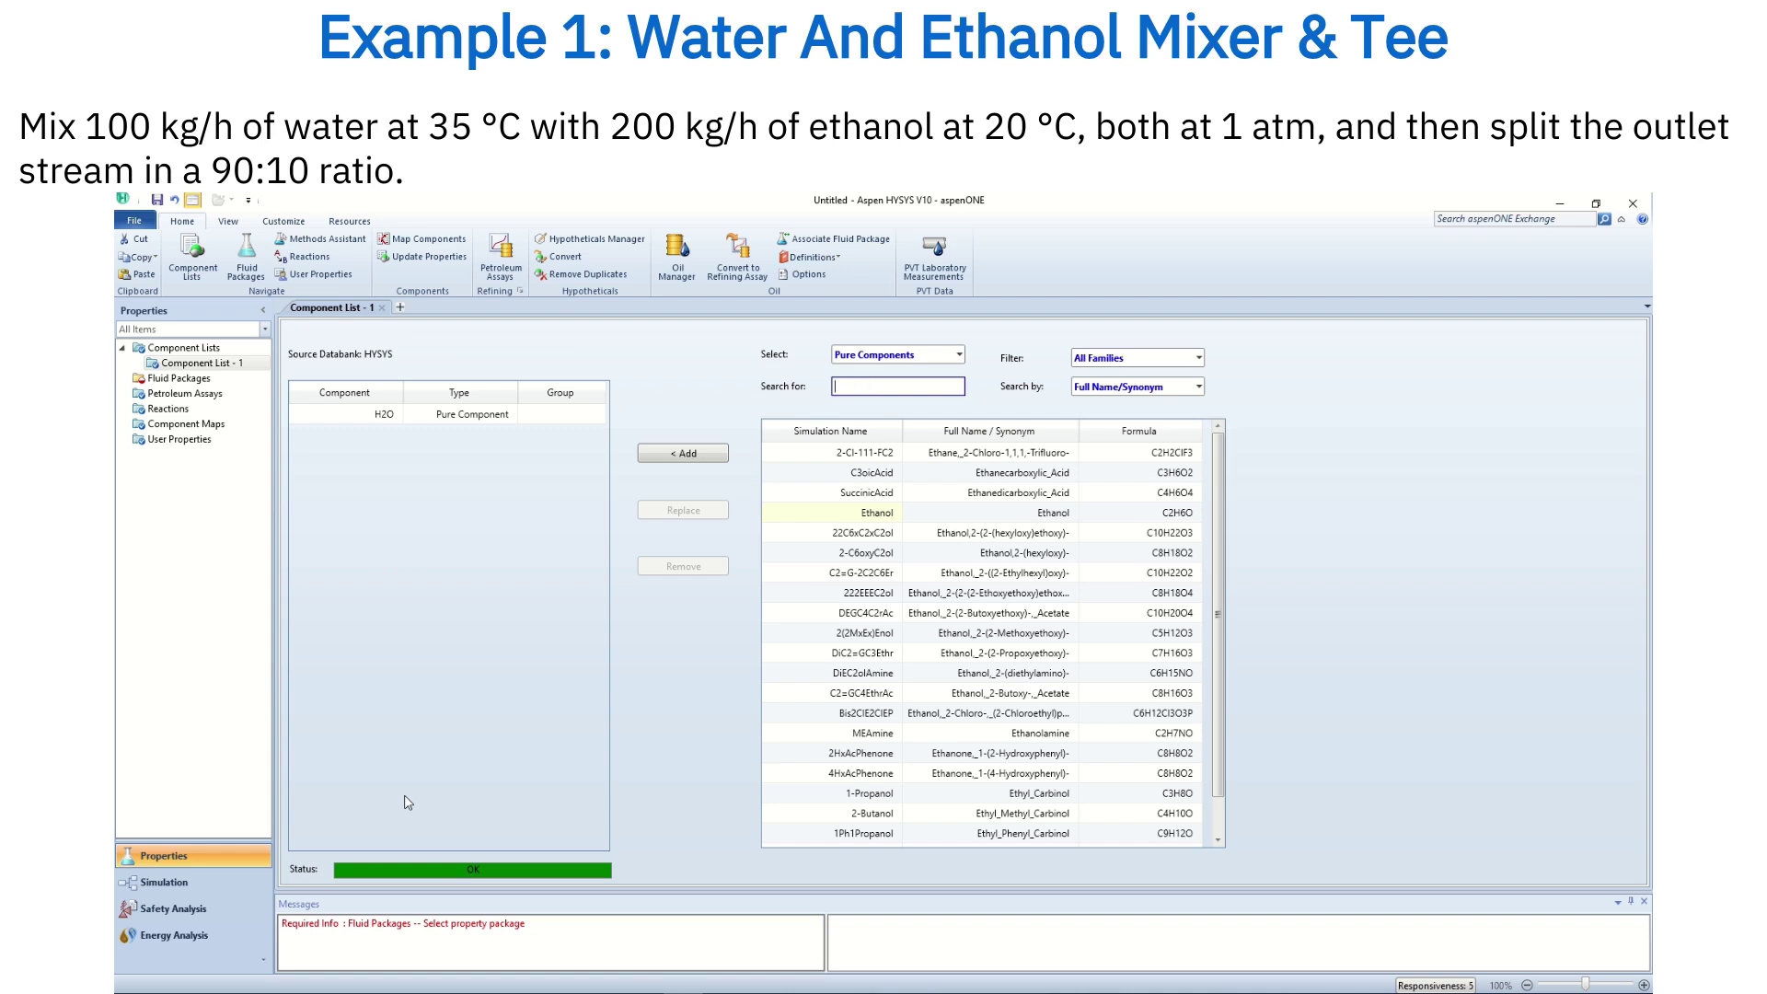
key(Return)
- Create a fluid package that uses the NRTL property package
click(196, 380)
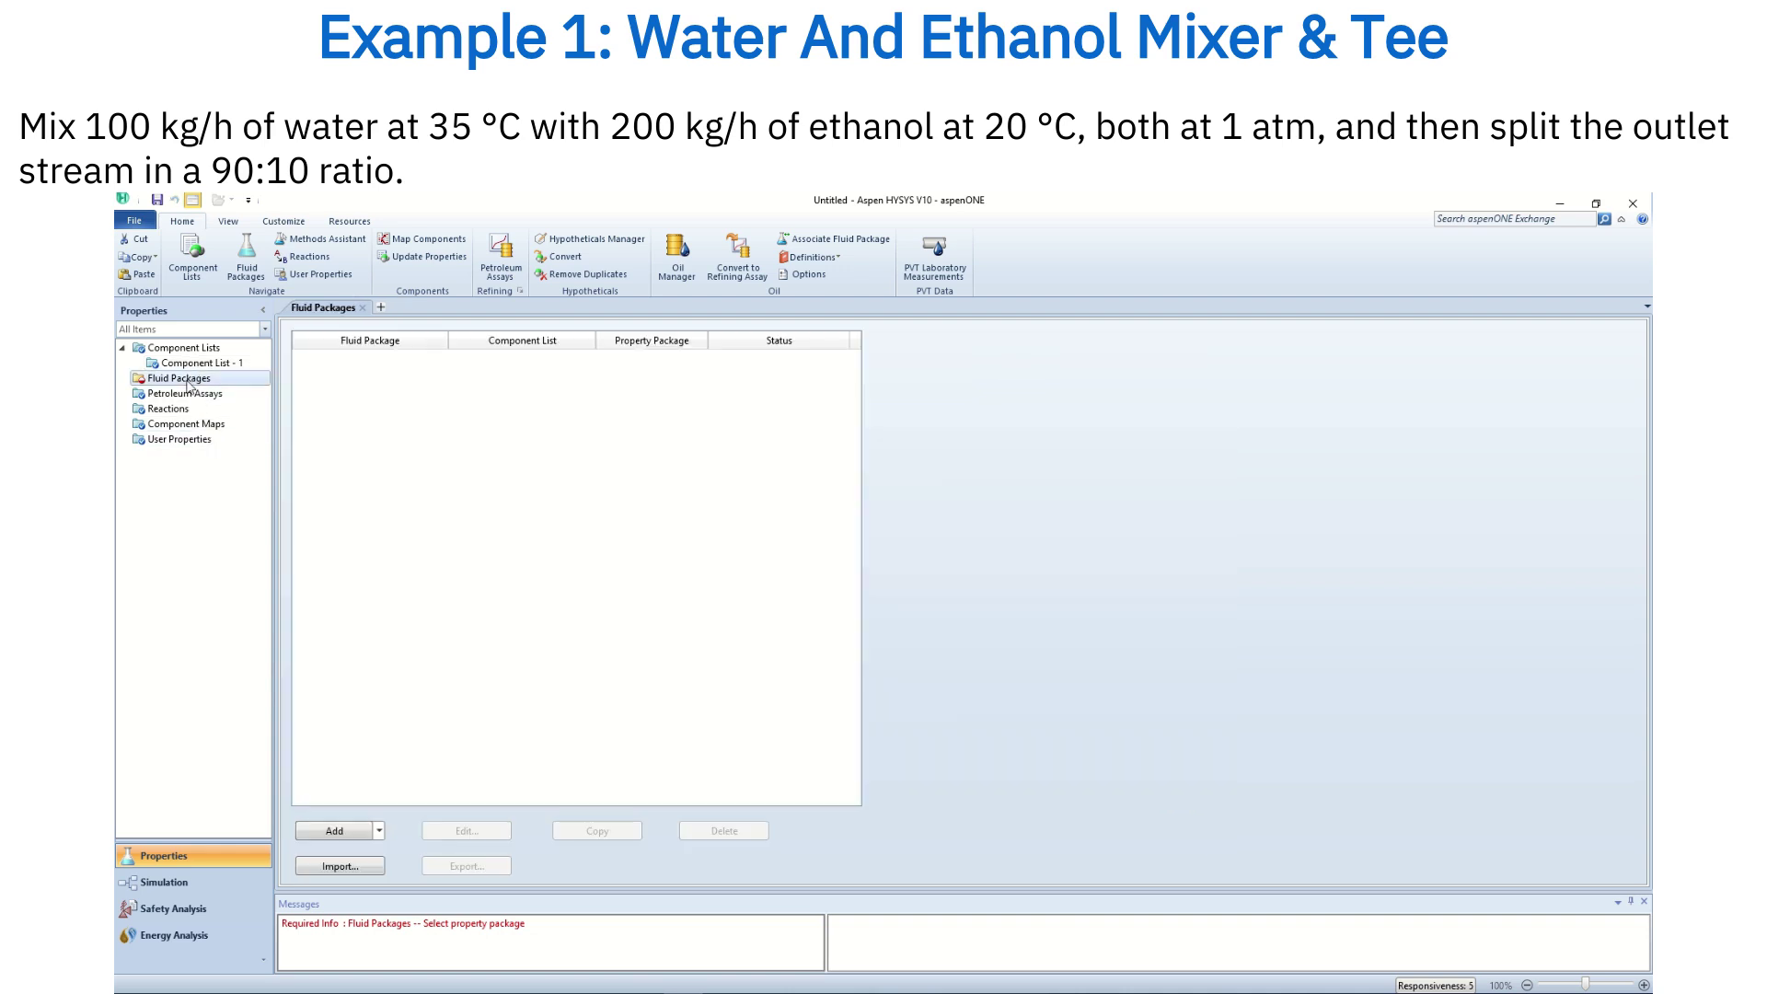
click(336, 832)
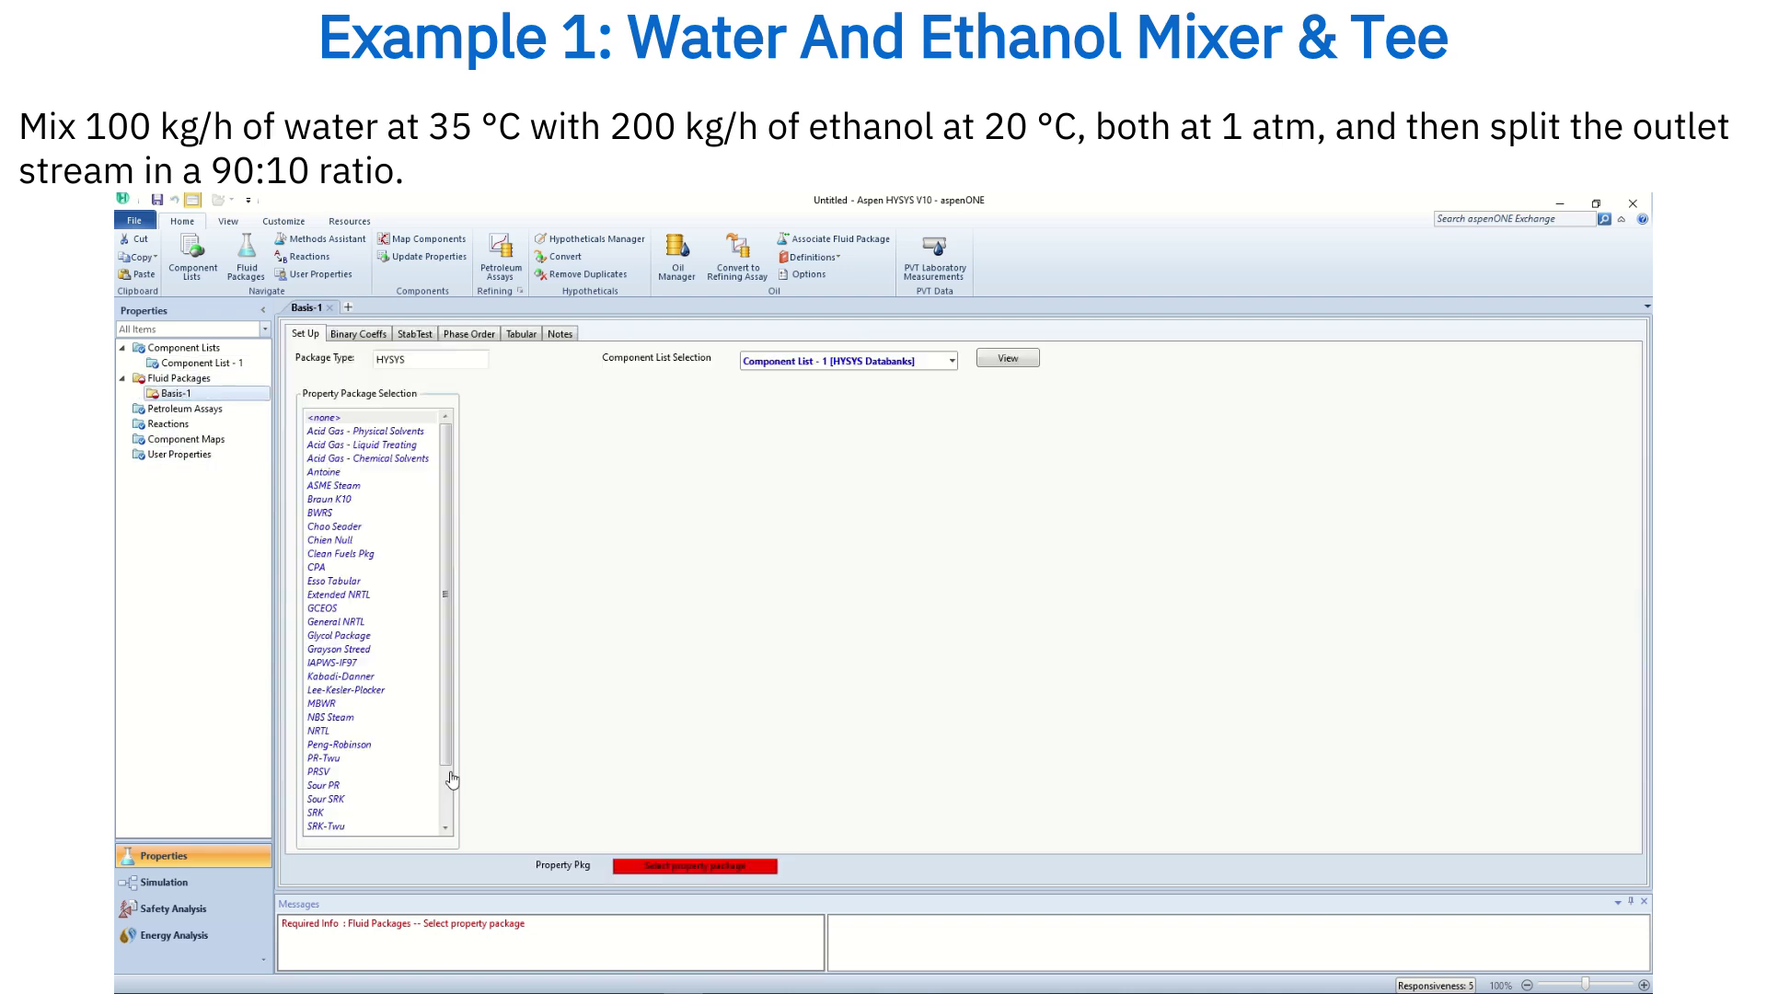
click(333, 731)
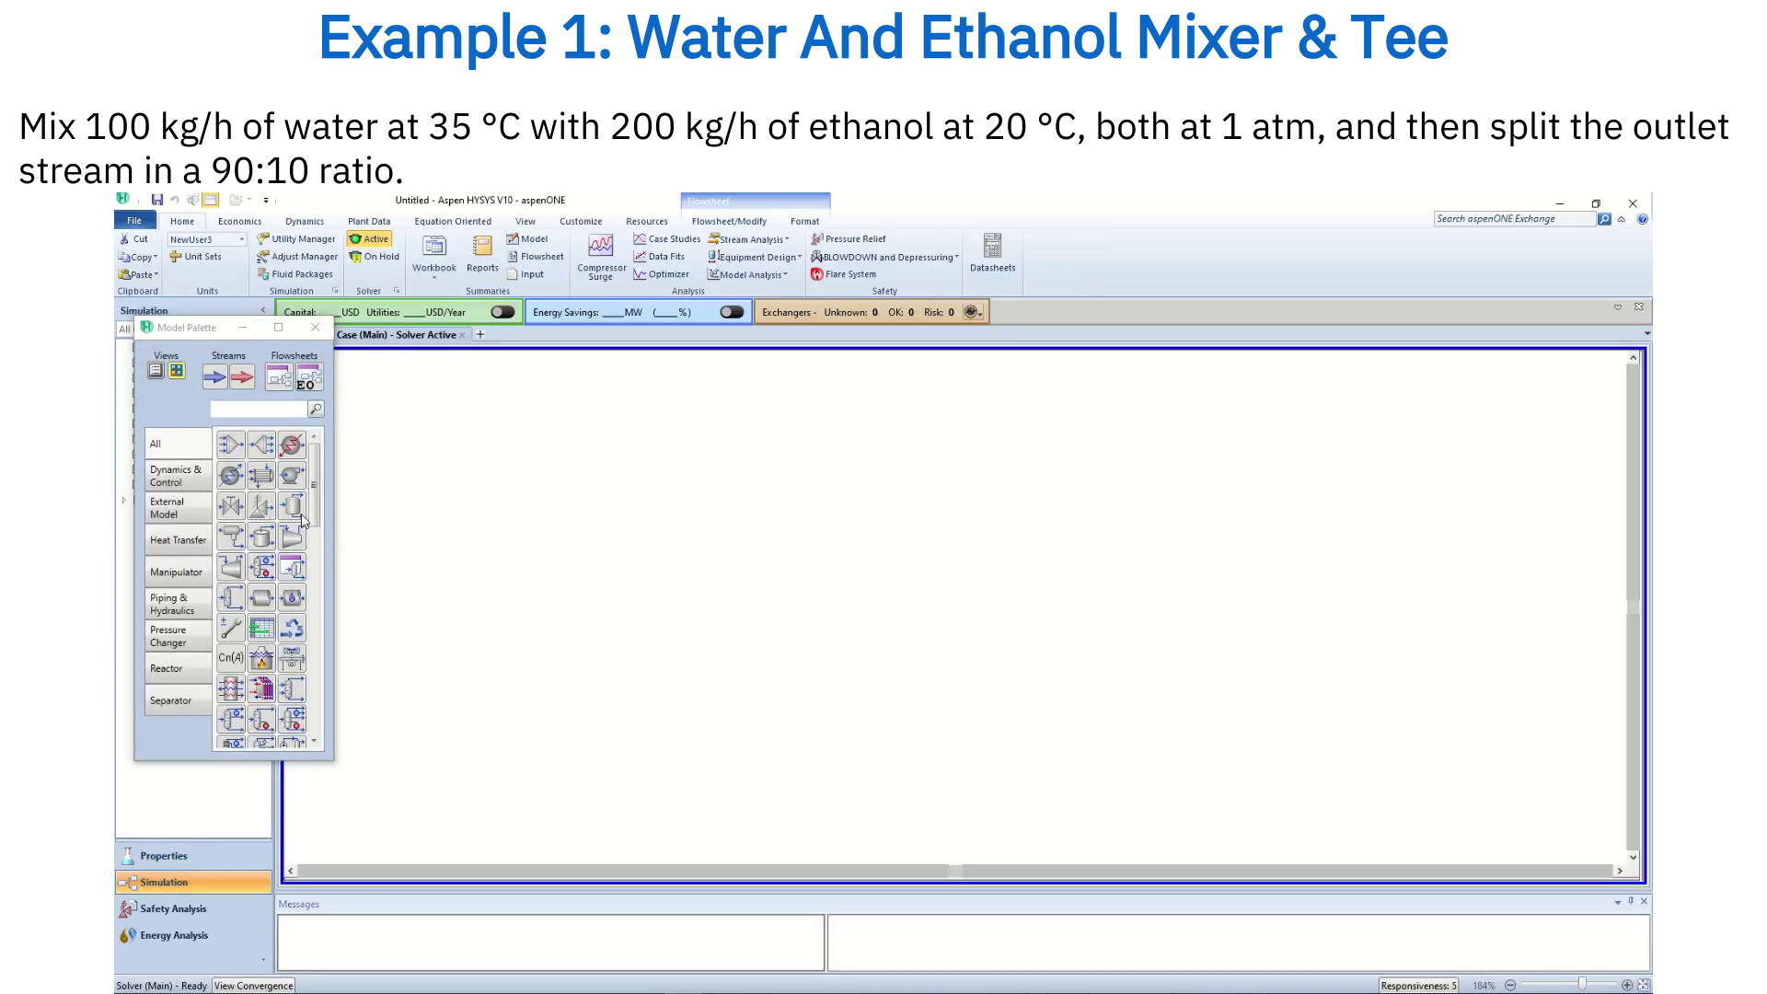
- Place a mixer and a tee to its right on the flowsheet
click(231, 444)
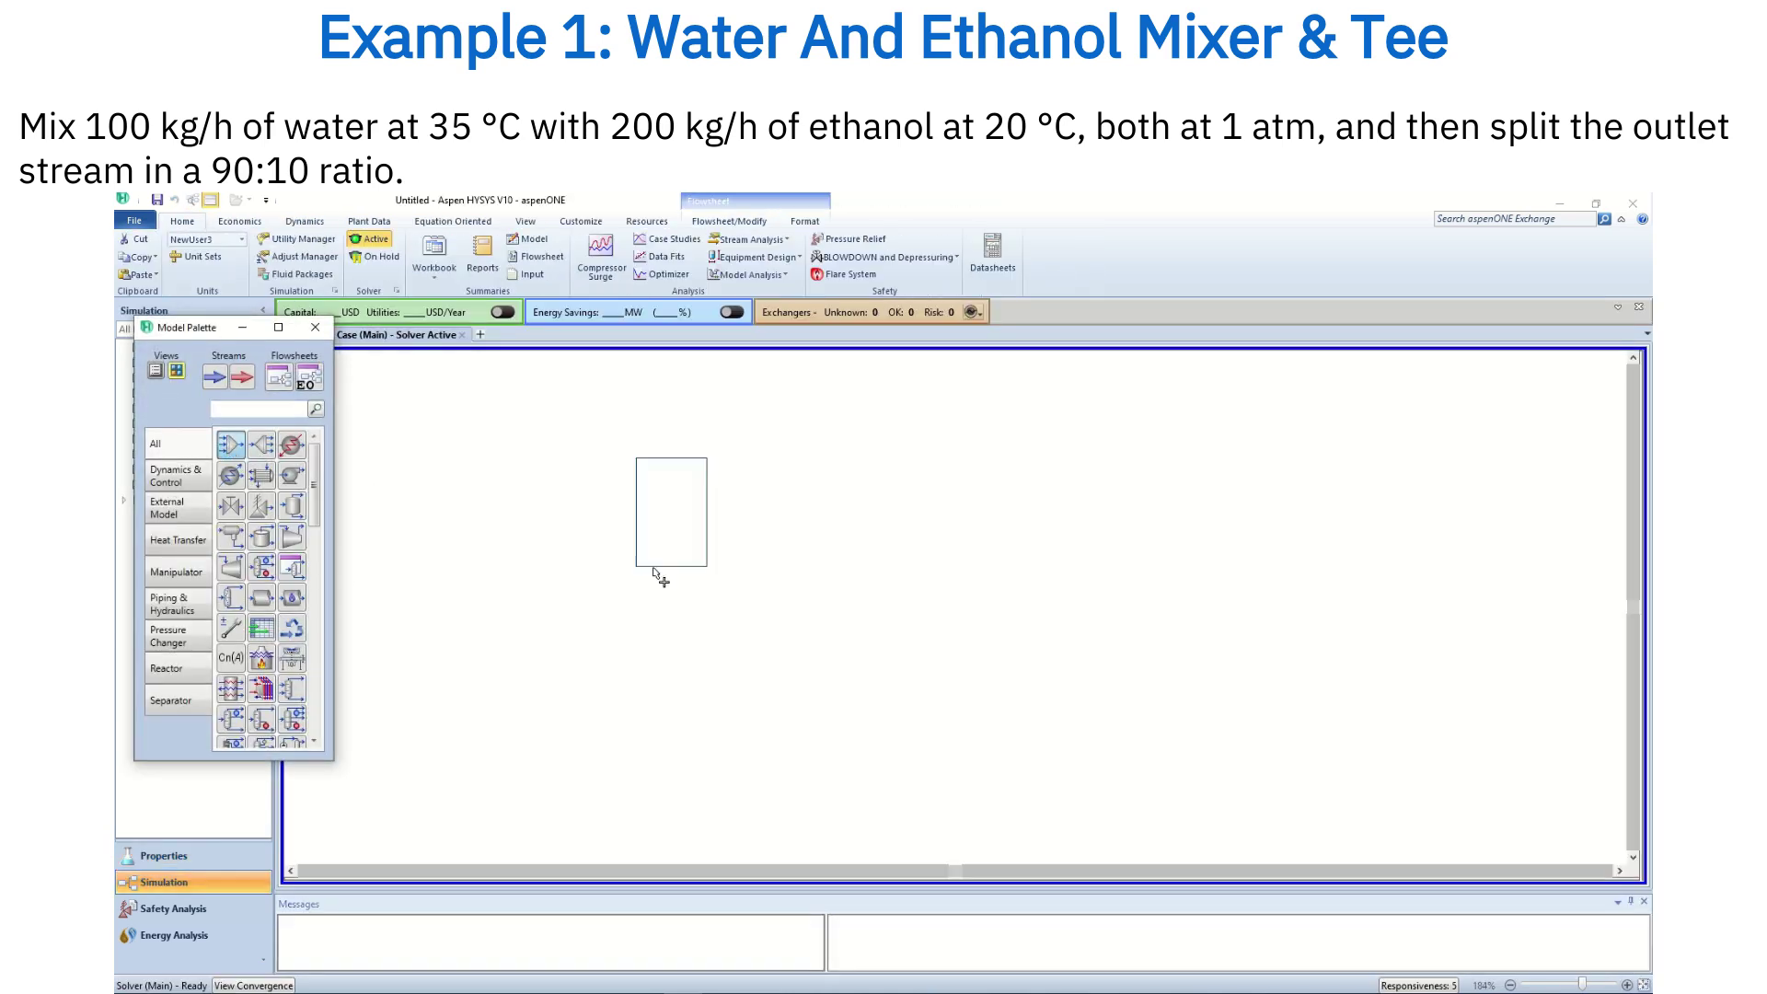
click(679, 582)
click(262, 447)
click(927, 587)
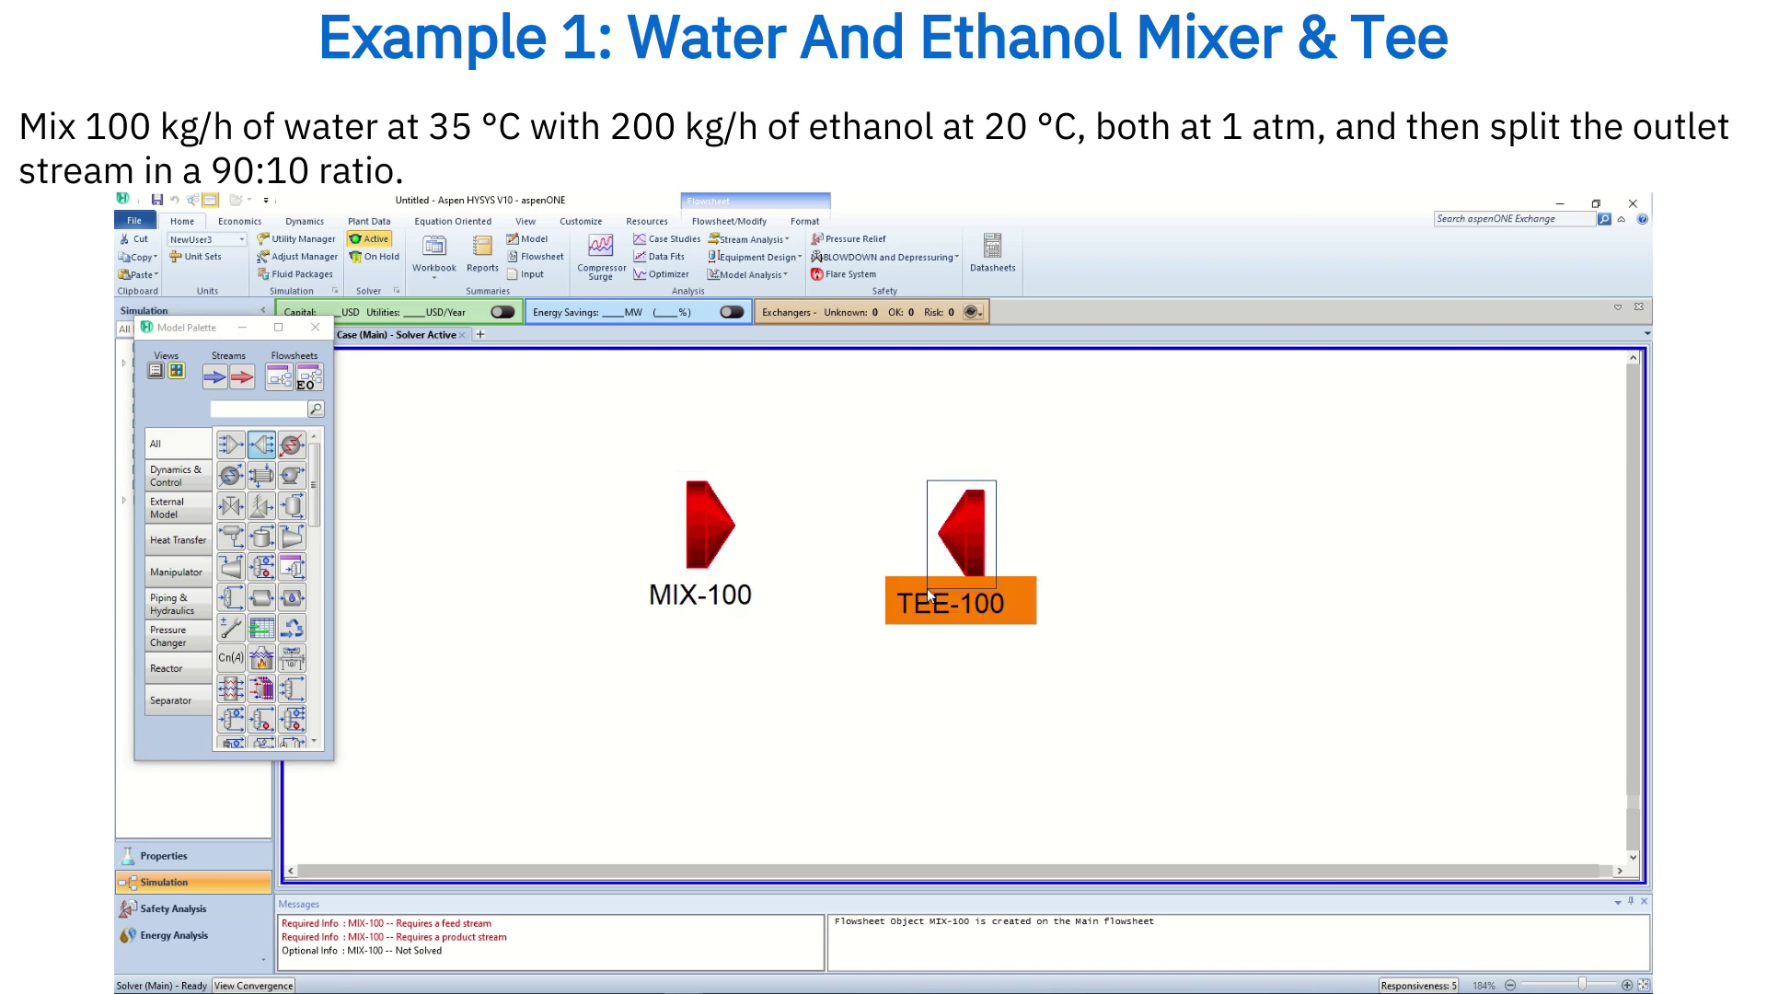
- Rename the mixer to Mixer
double_click(705, 543)
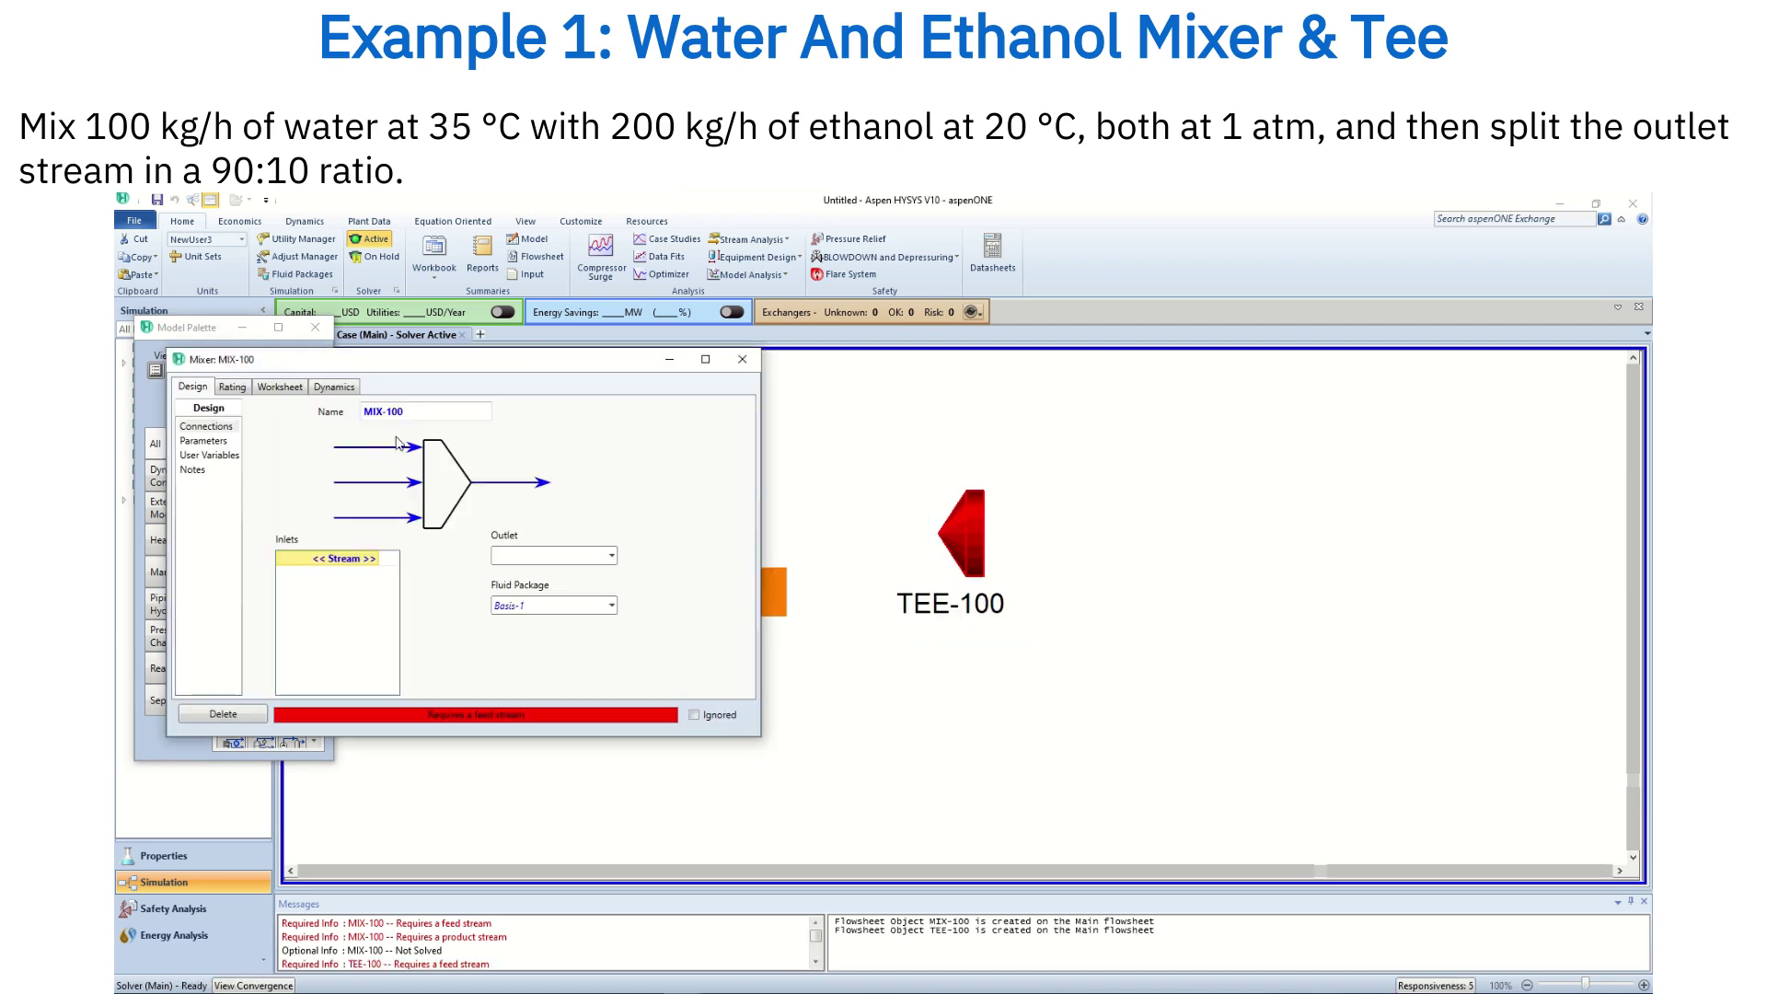
click(411, 415)
text(M)
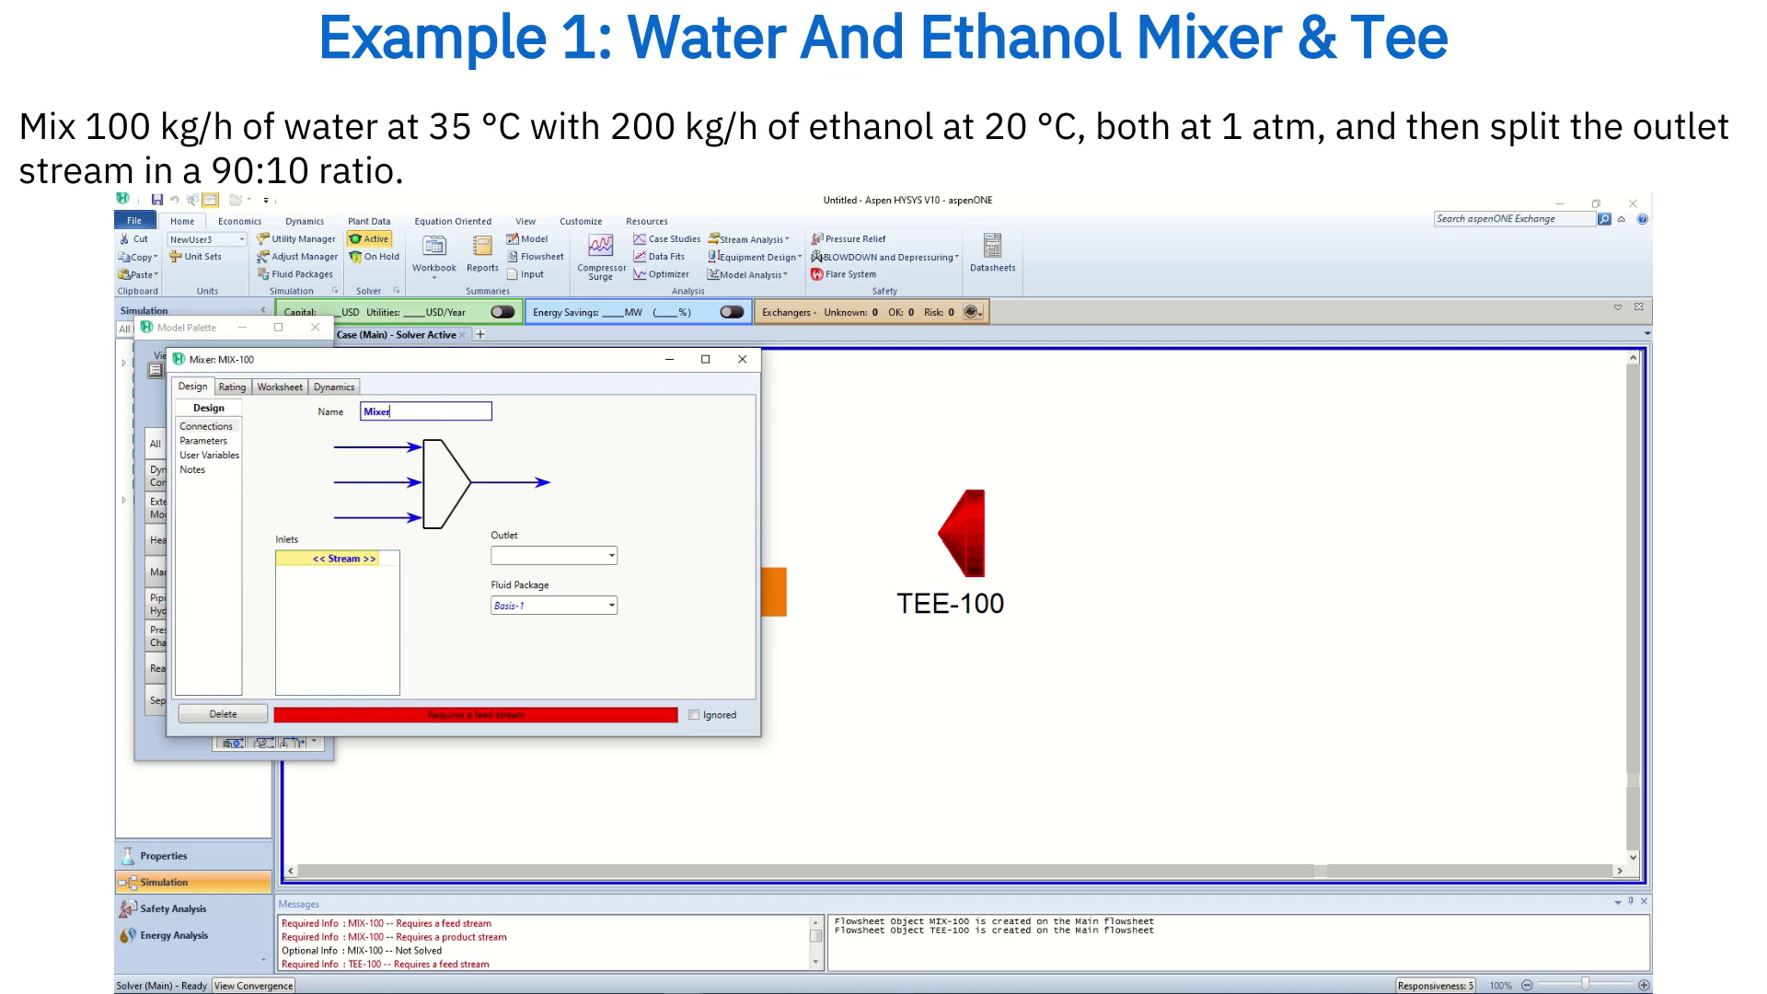
text(ixer)
key(Return)
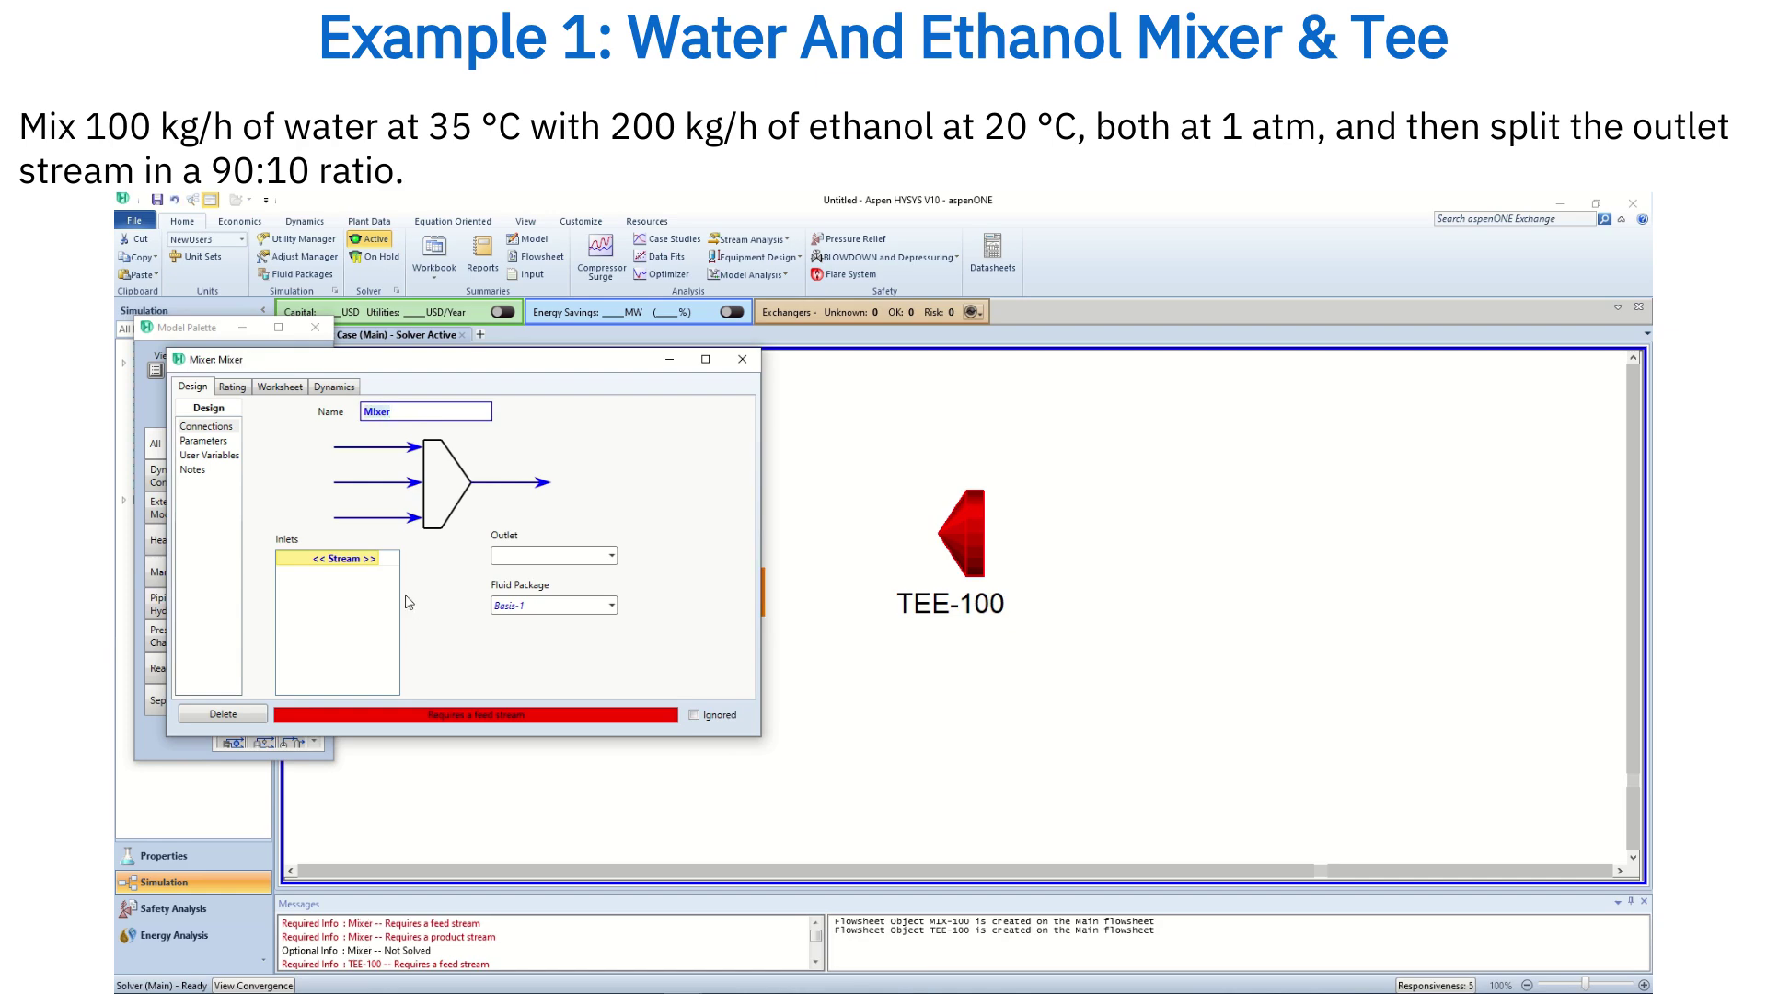
- Give the mixer inlets Water and Ethanol and the outlet stream Mixture
click(375, 561)
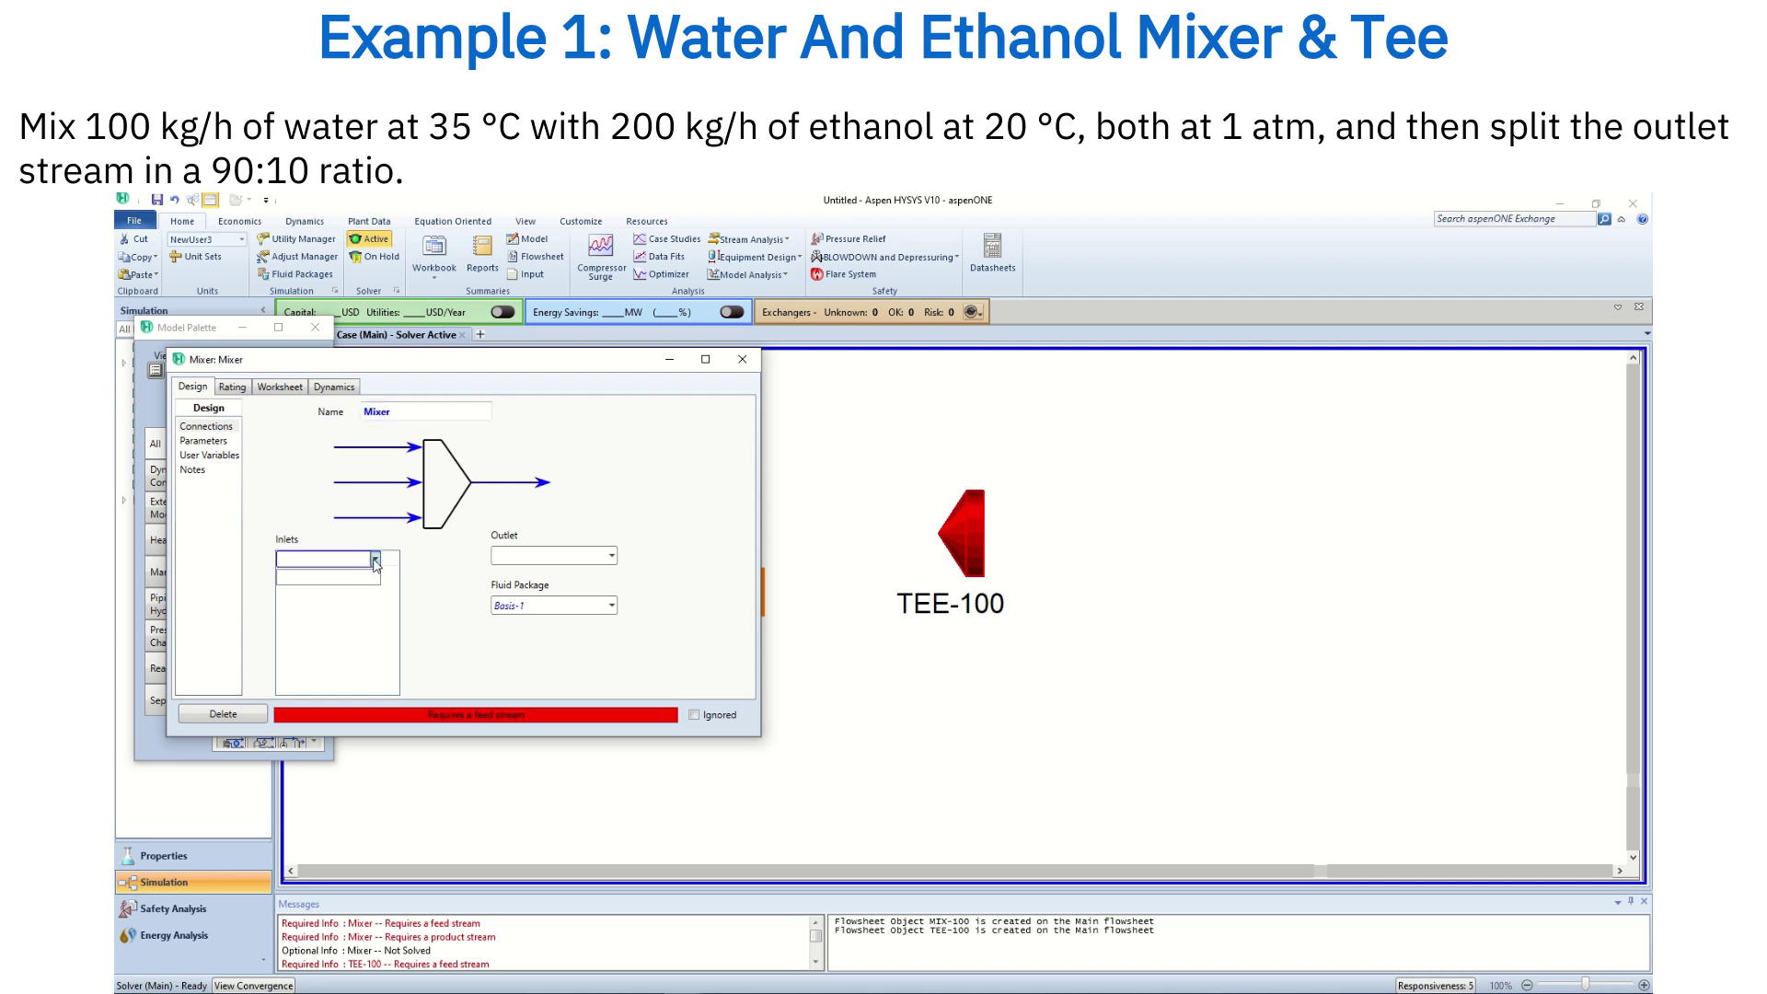
text(Water)
key(Return)
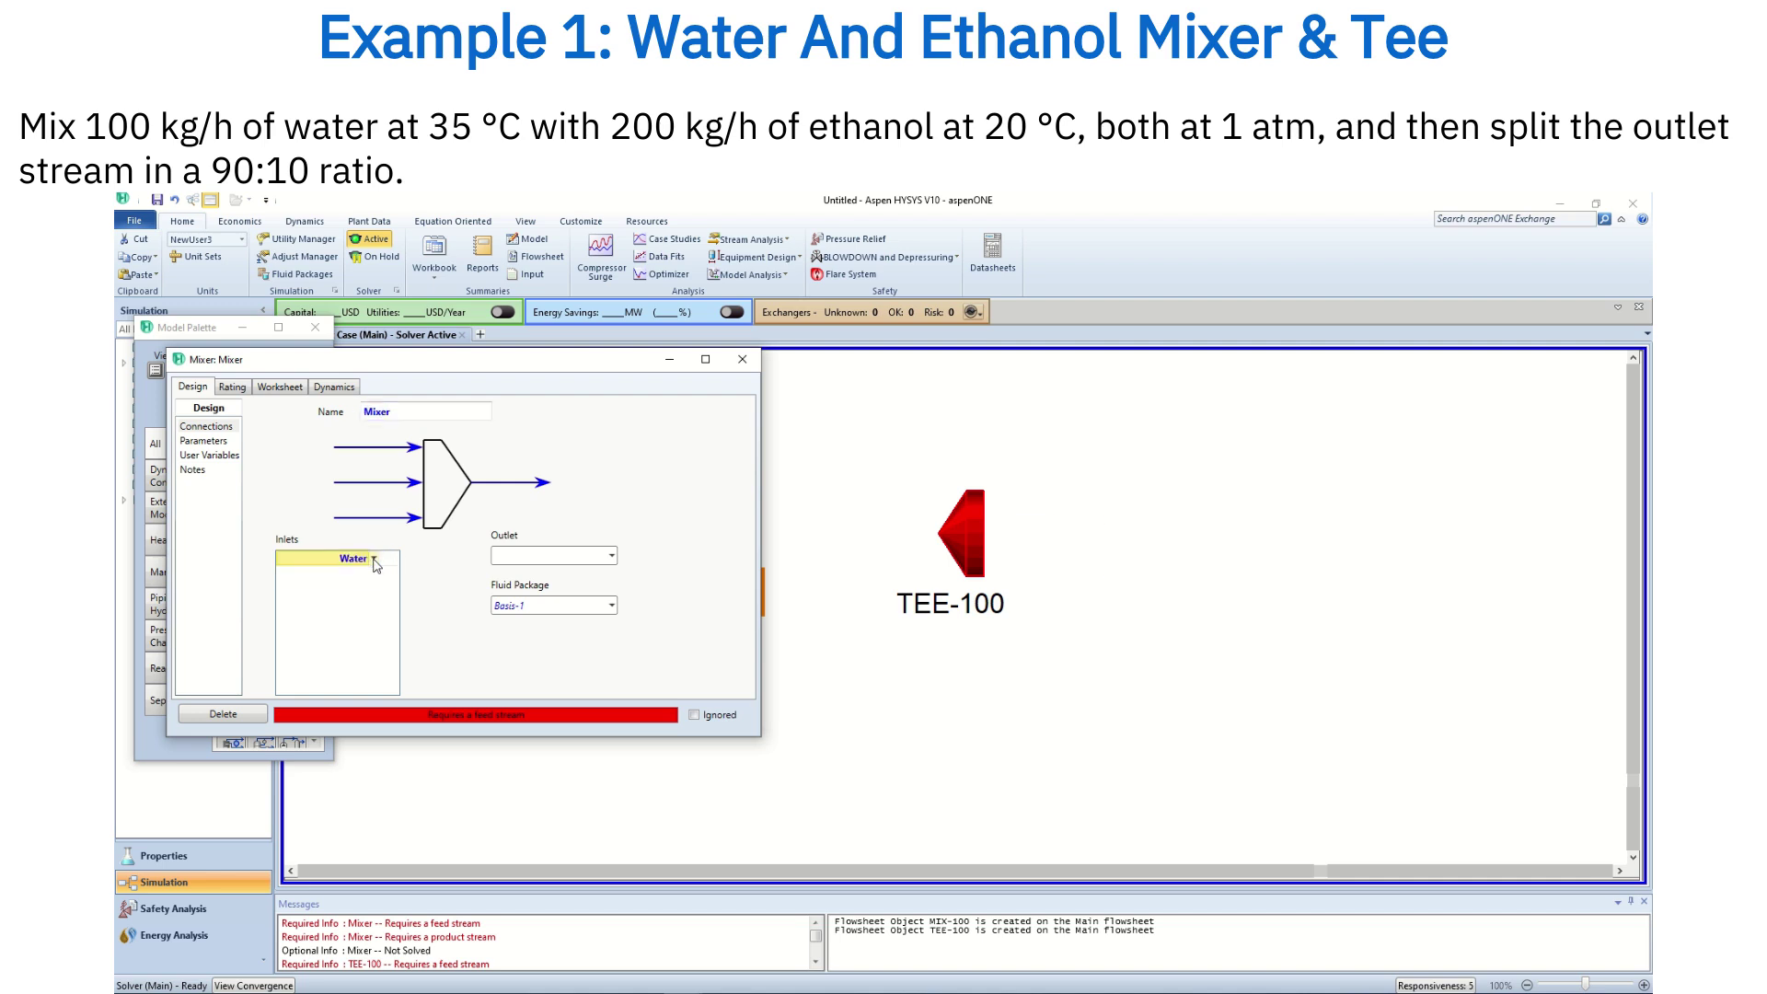
click(374, 574)
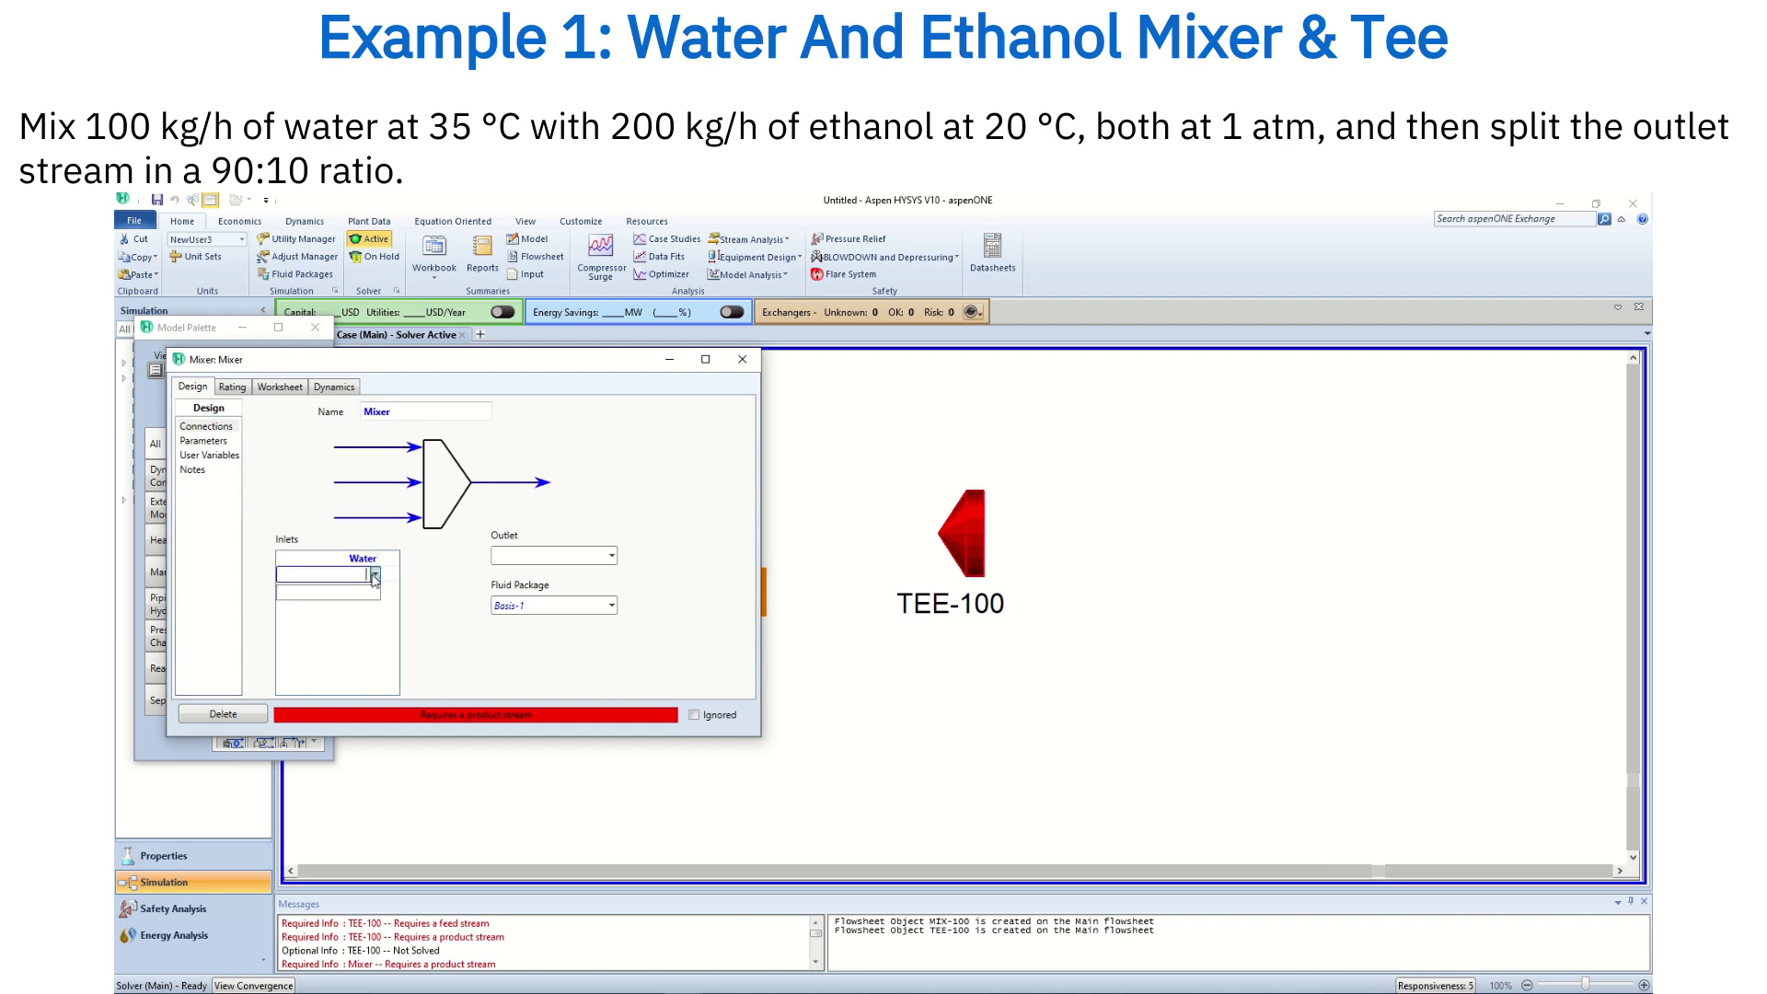
text(Ethanol)
key(Return)
click(540, 557)
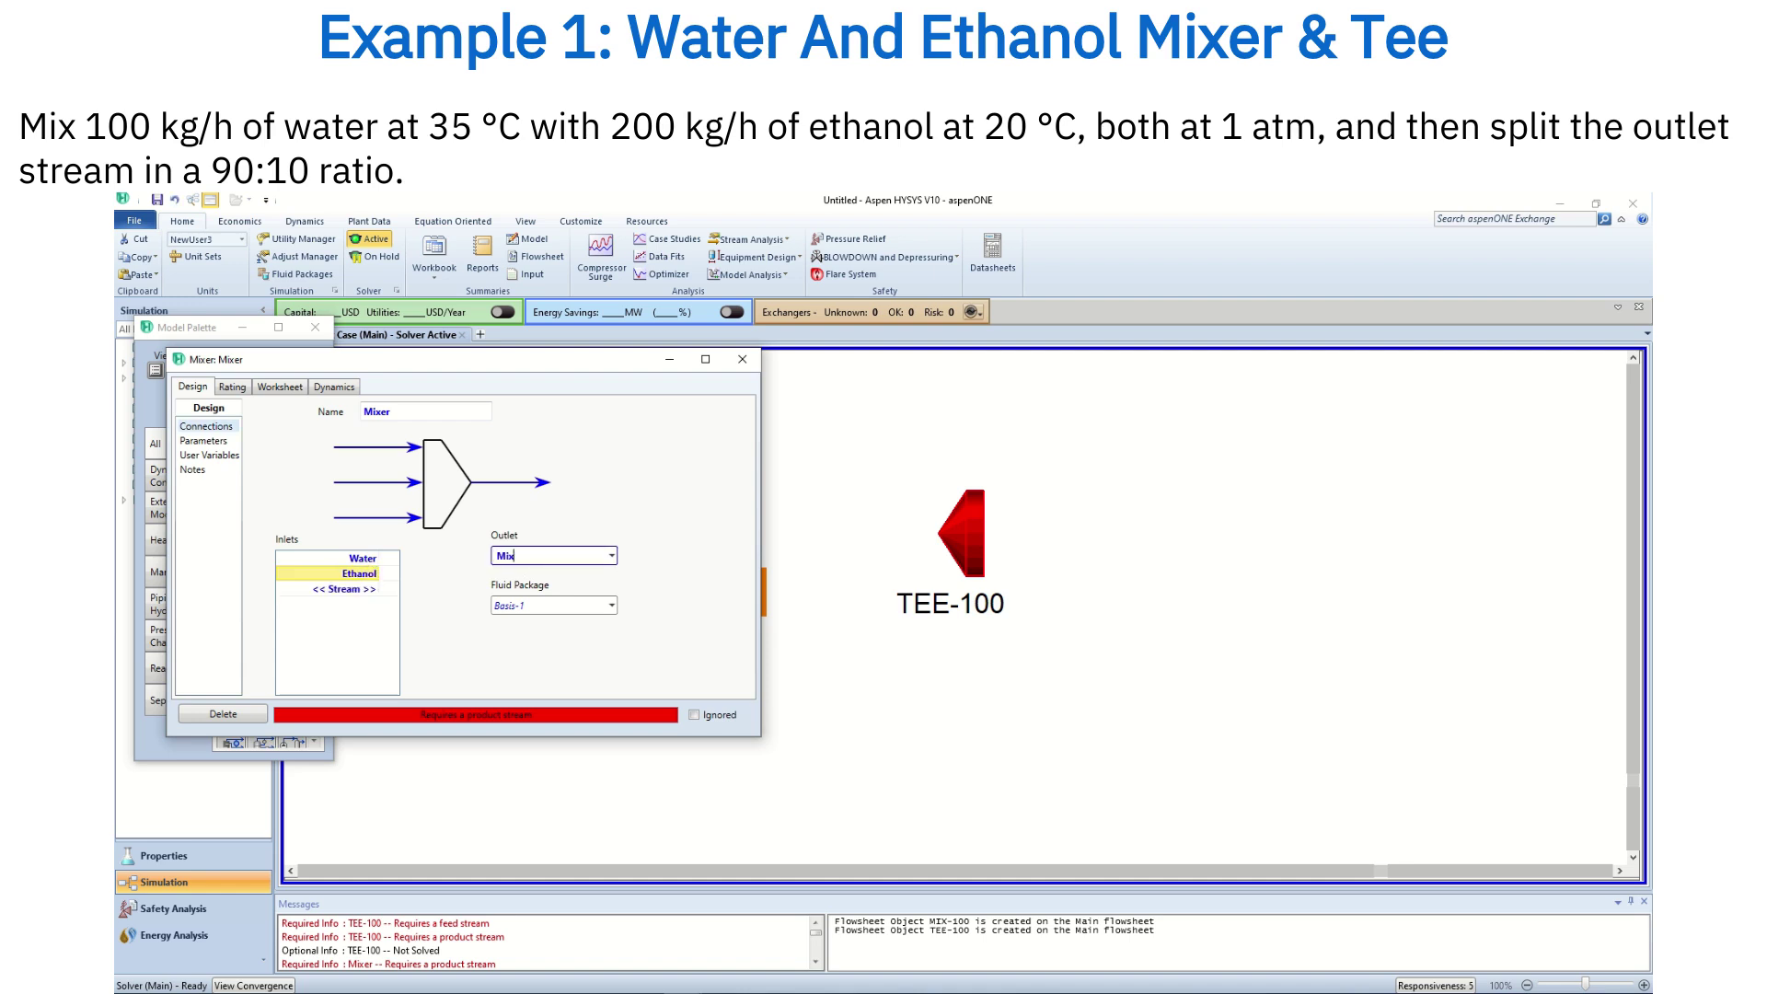
key(Return)
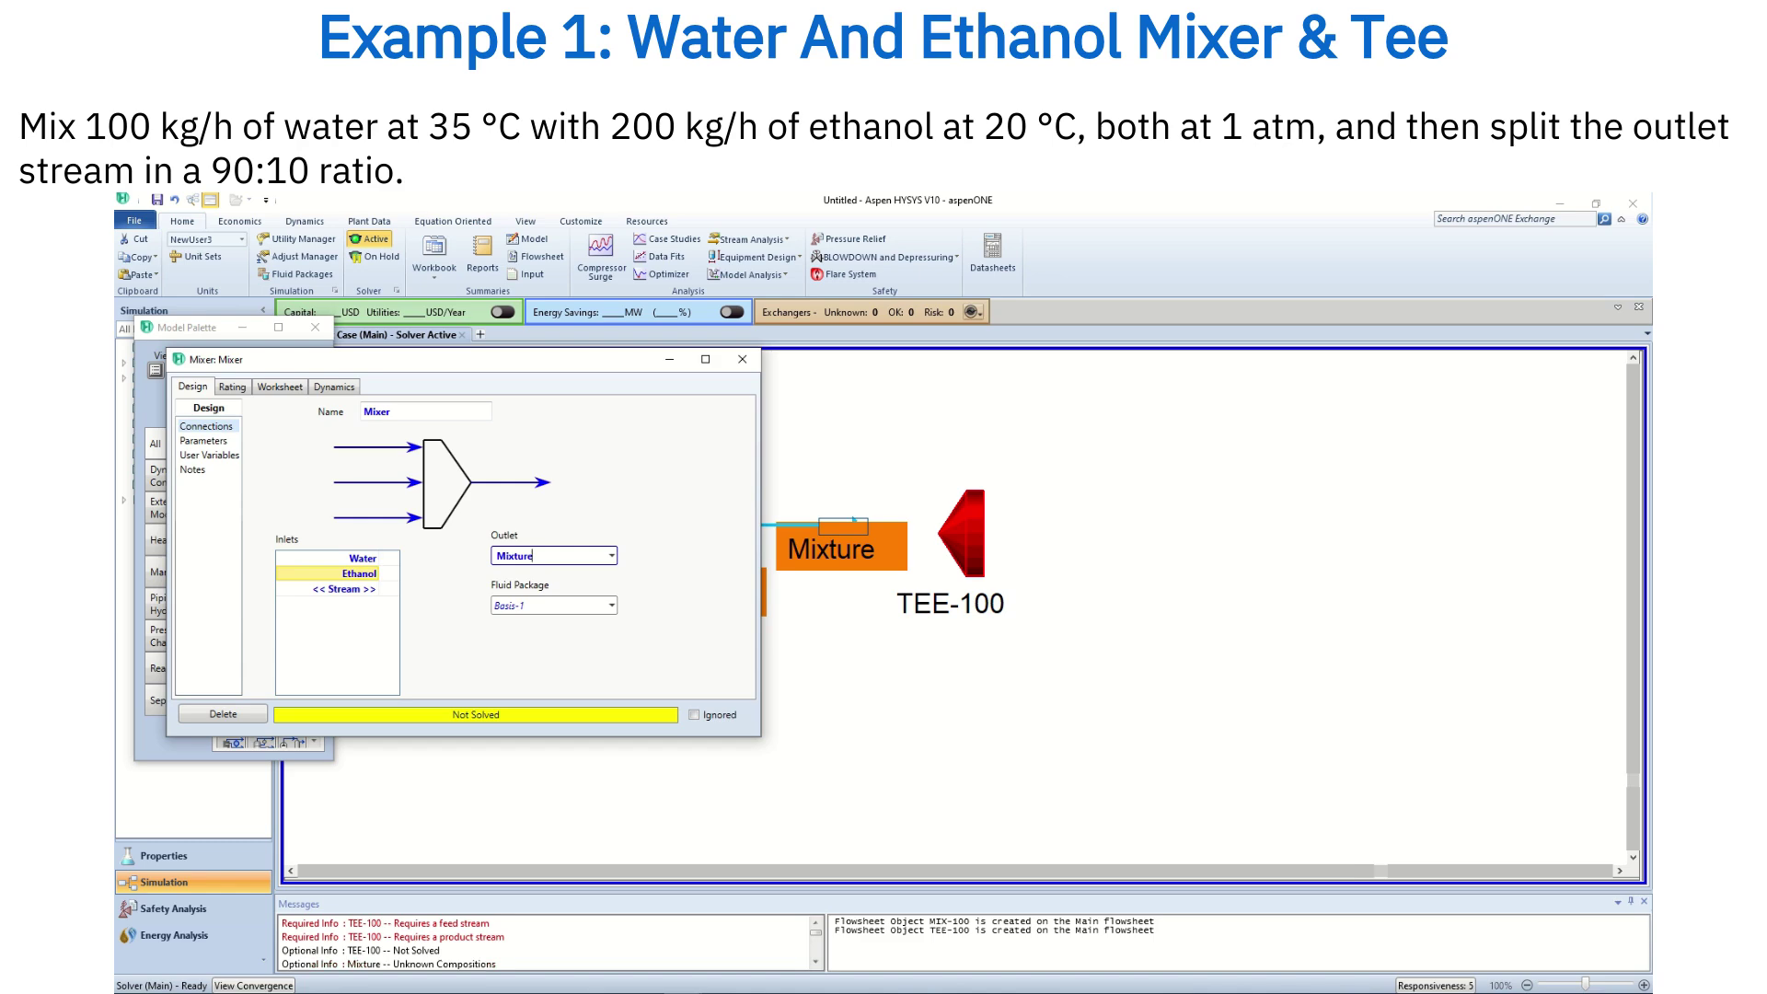
click(741, 359)
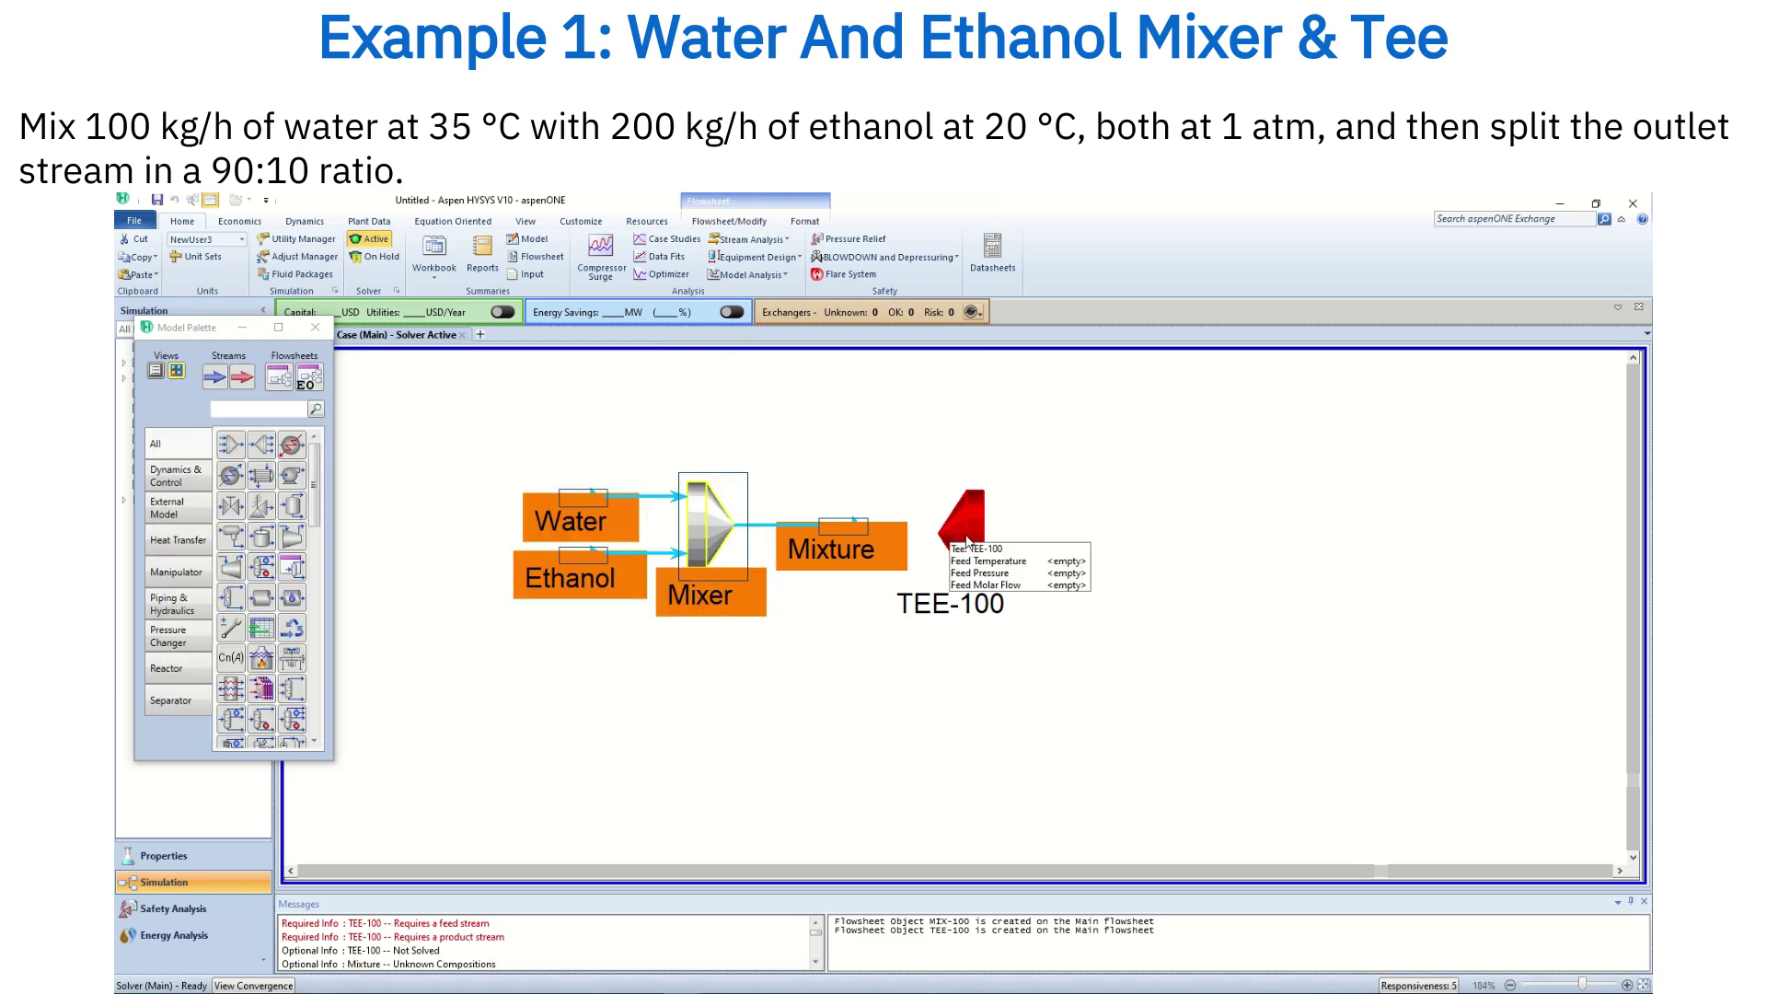
double_click(968, 533)
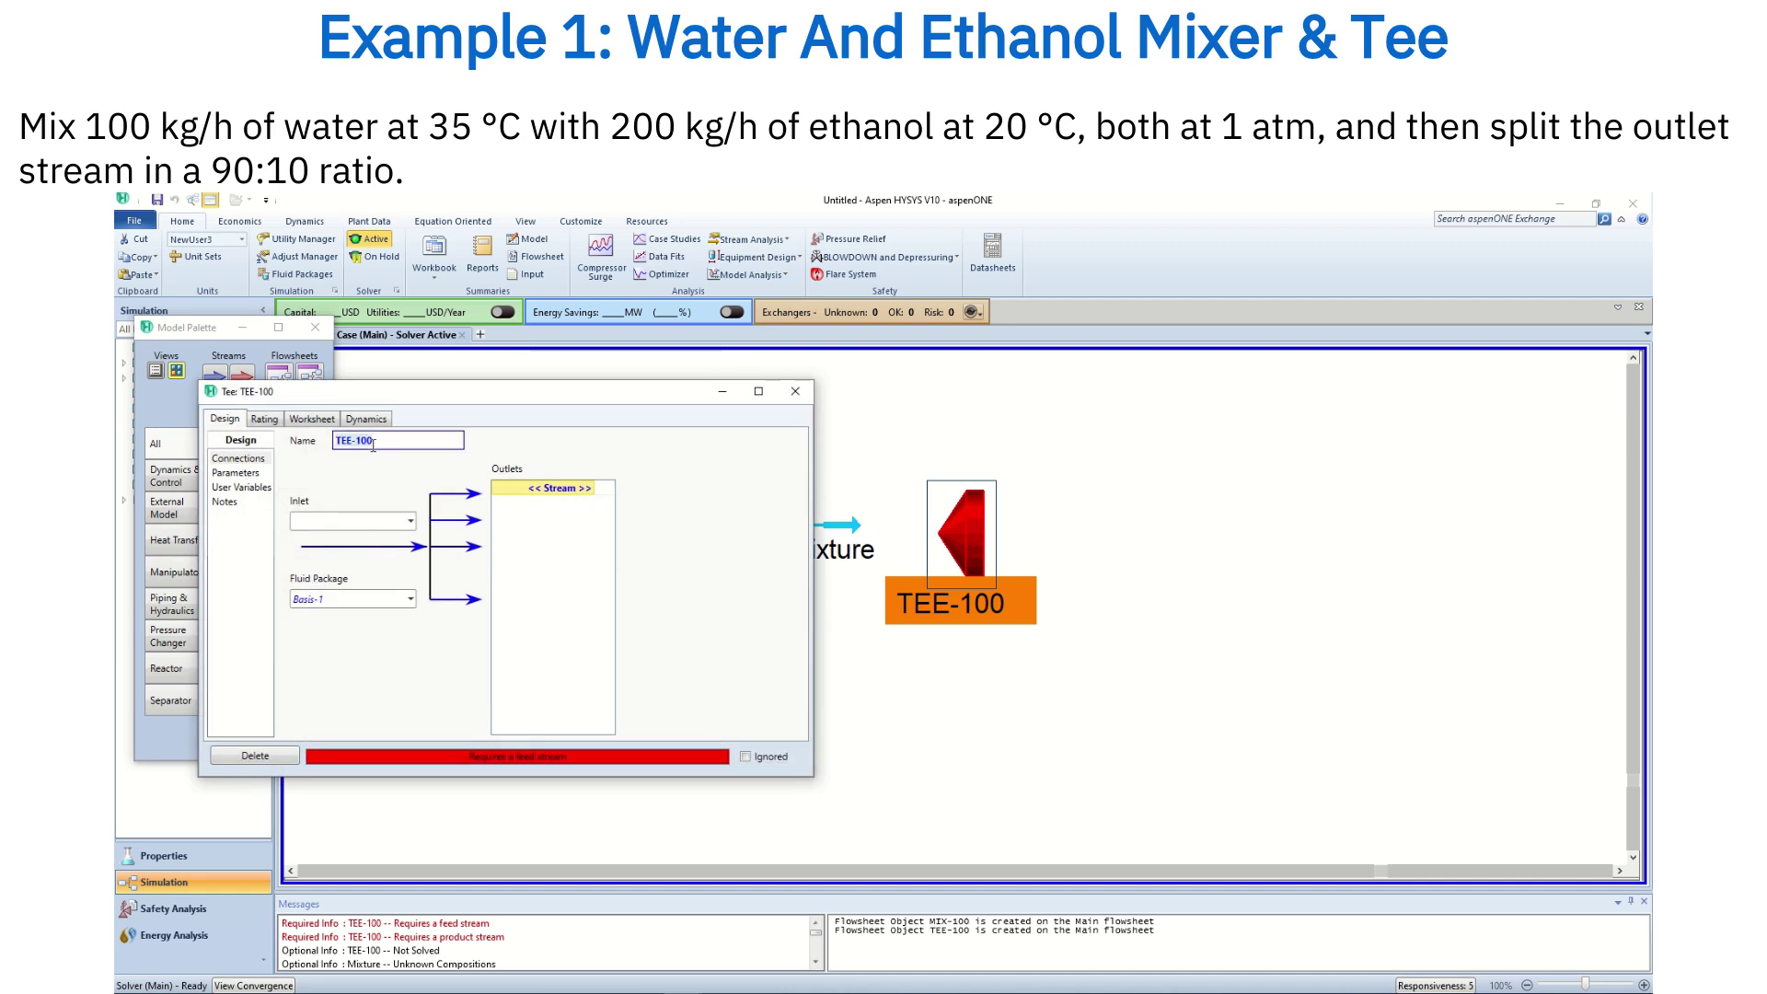
- Rename the tee to Split and connect Mixture as its inlet
text(Split)
key(Return)
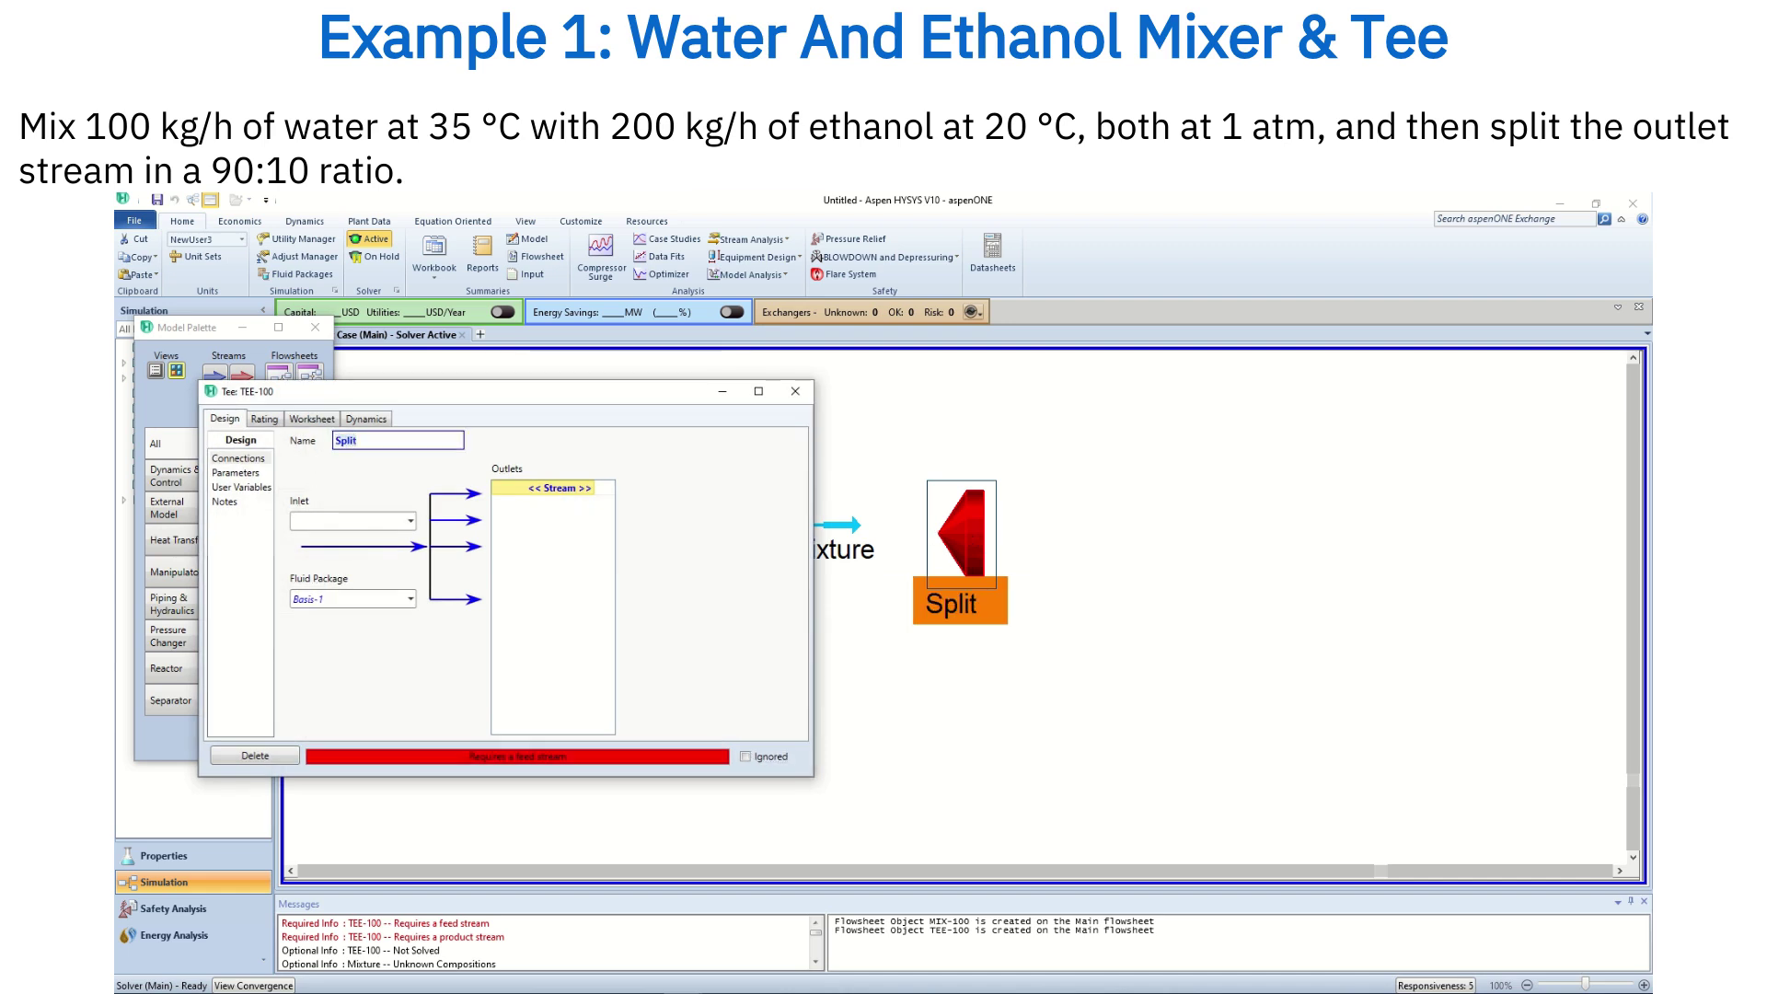
click(411, 521)
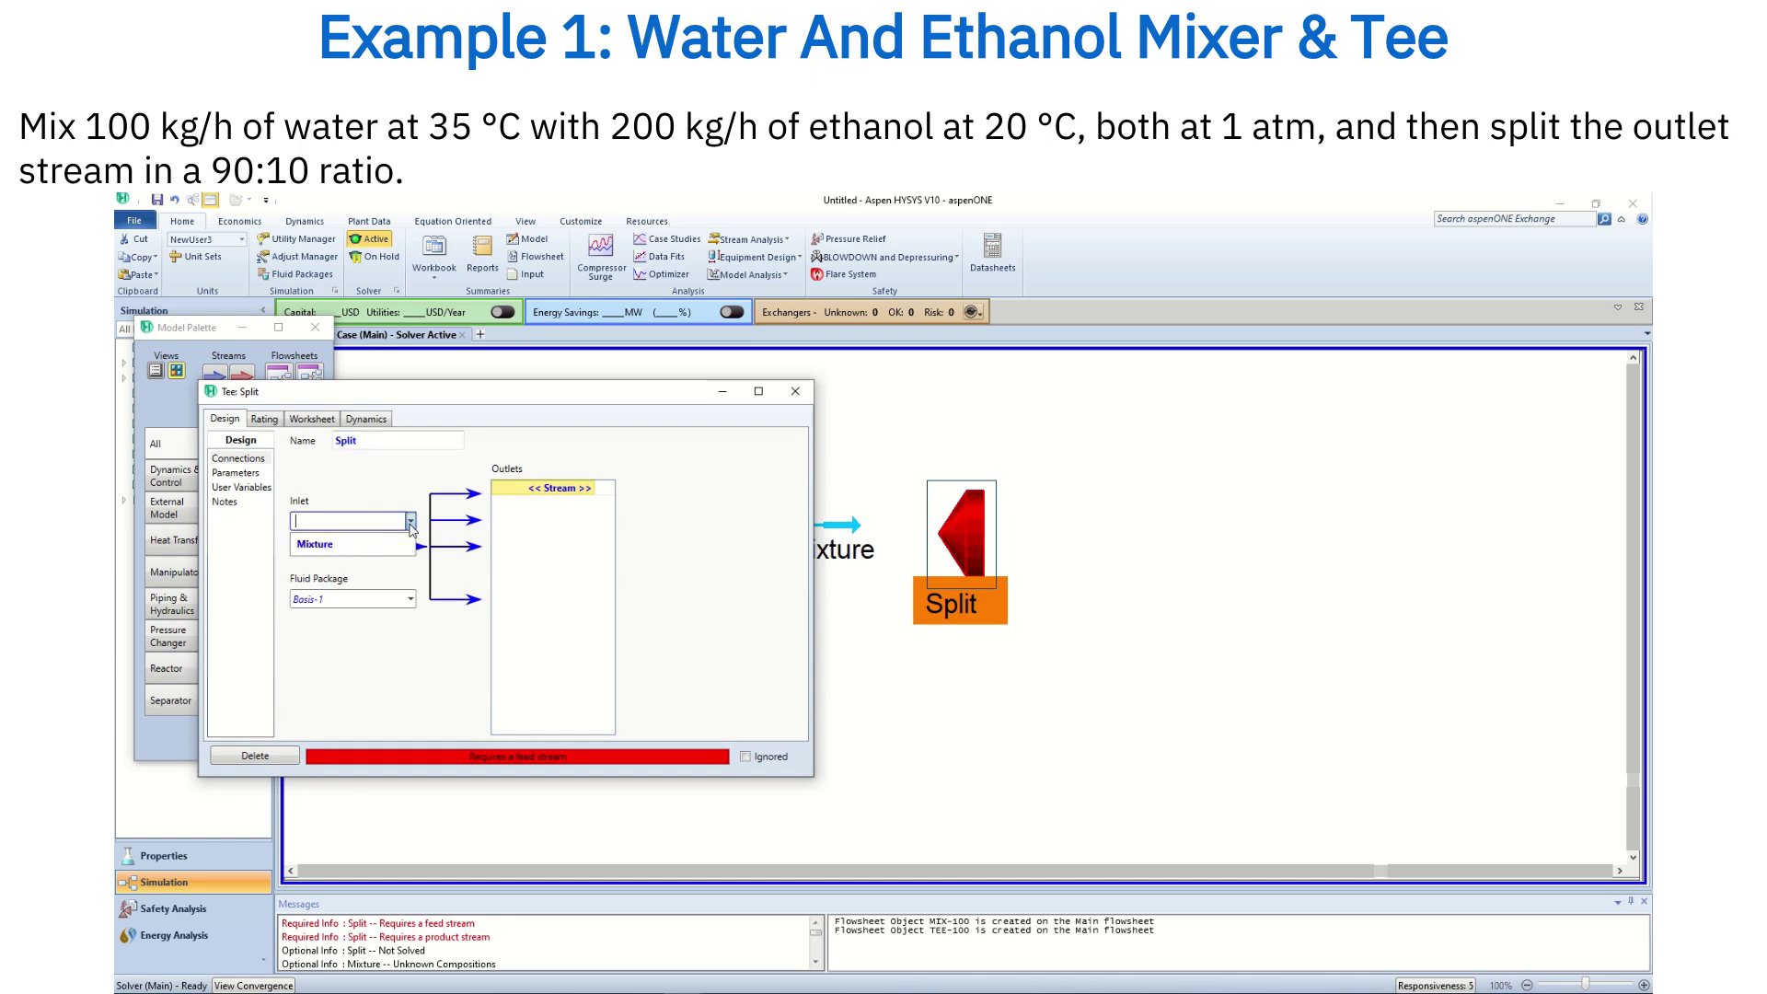
click(387, 544)
- Name the Split tee's two outlet streams 90% and 10%
click(588, 491)
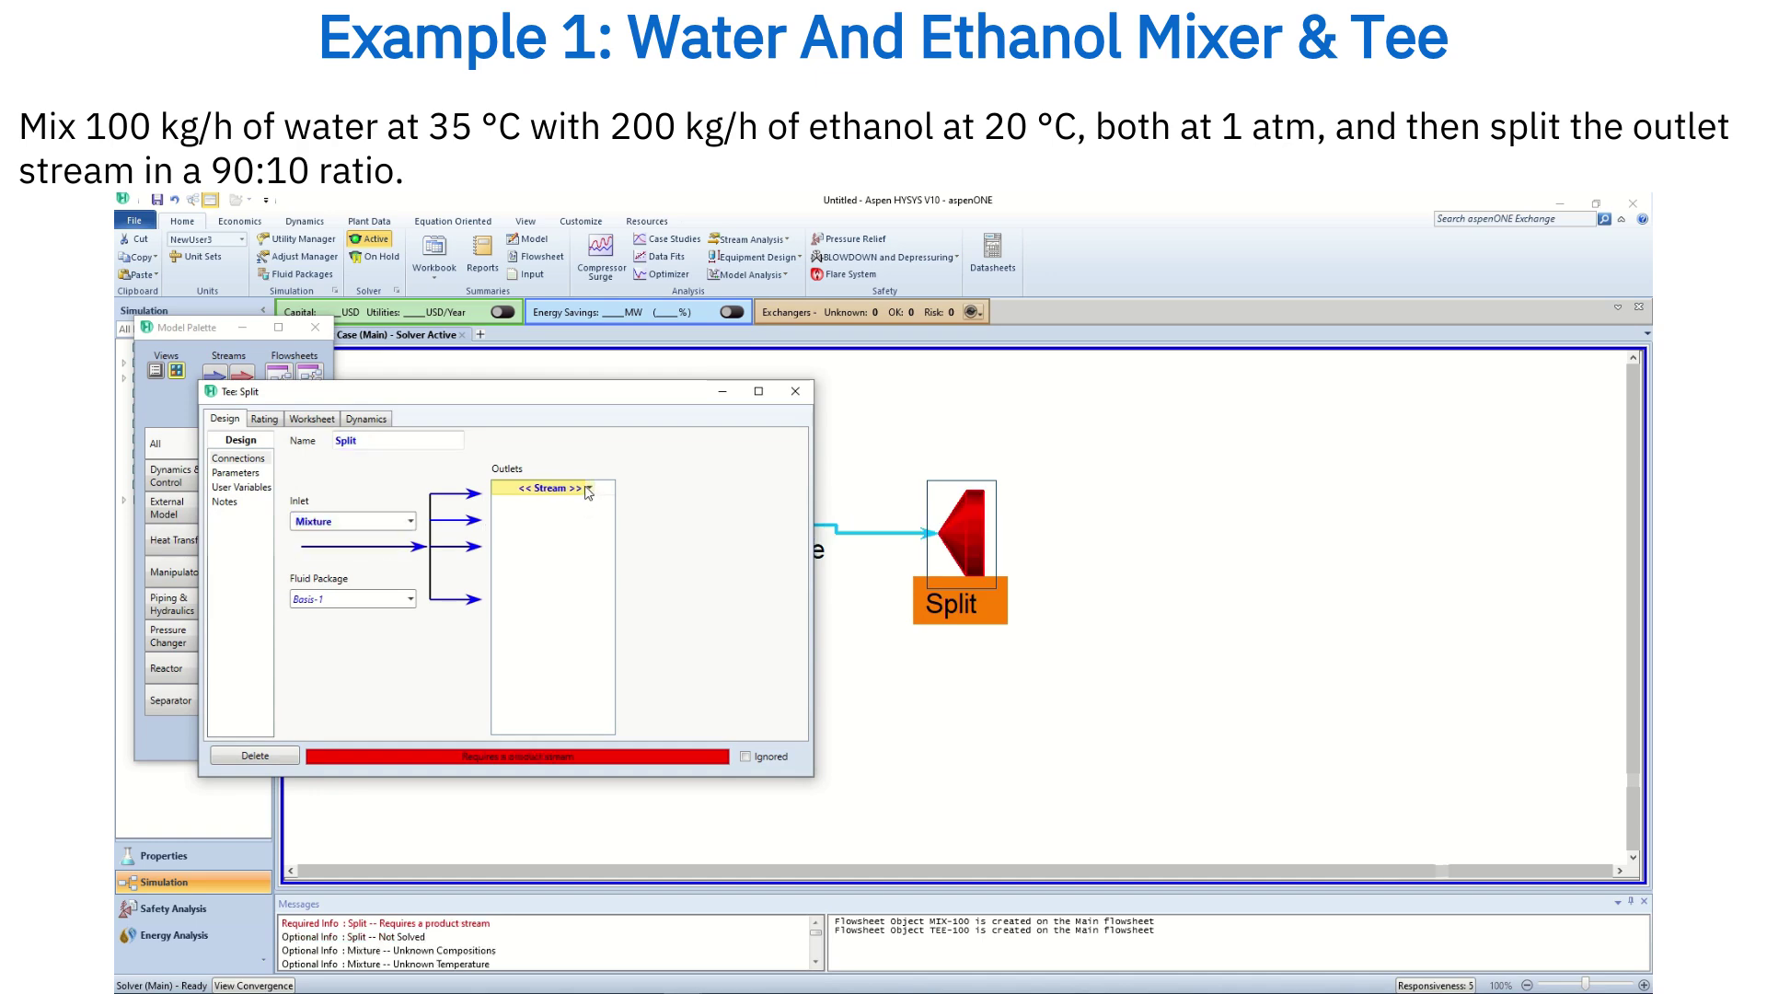
click(590, 491)
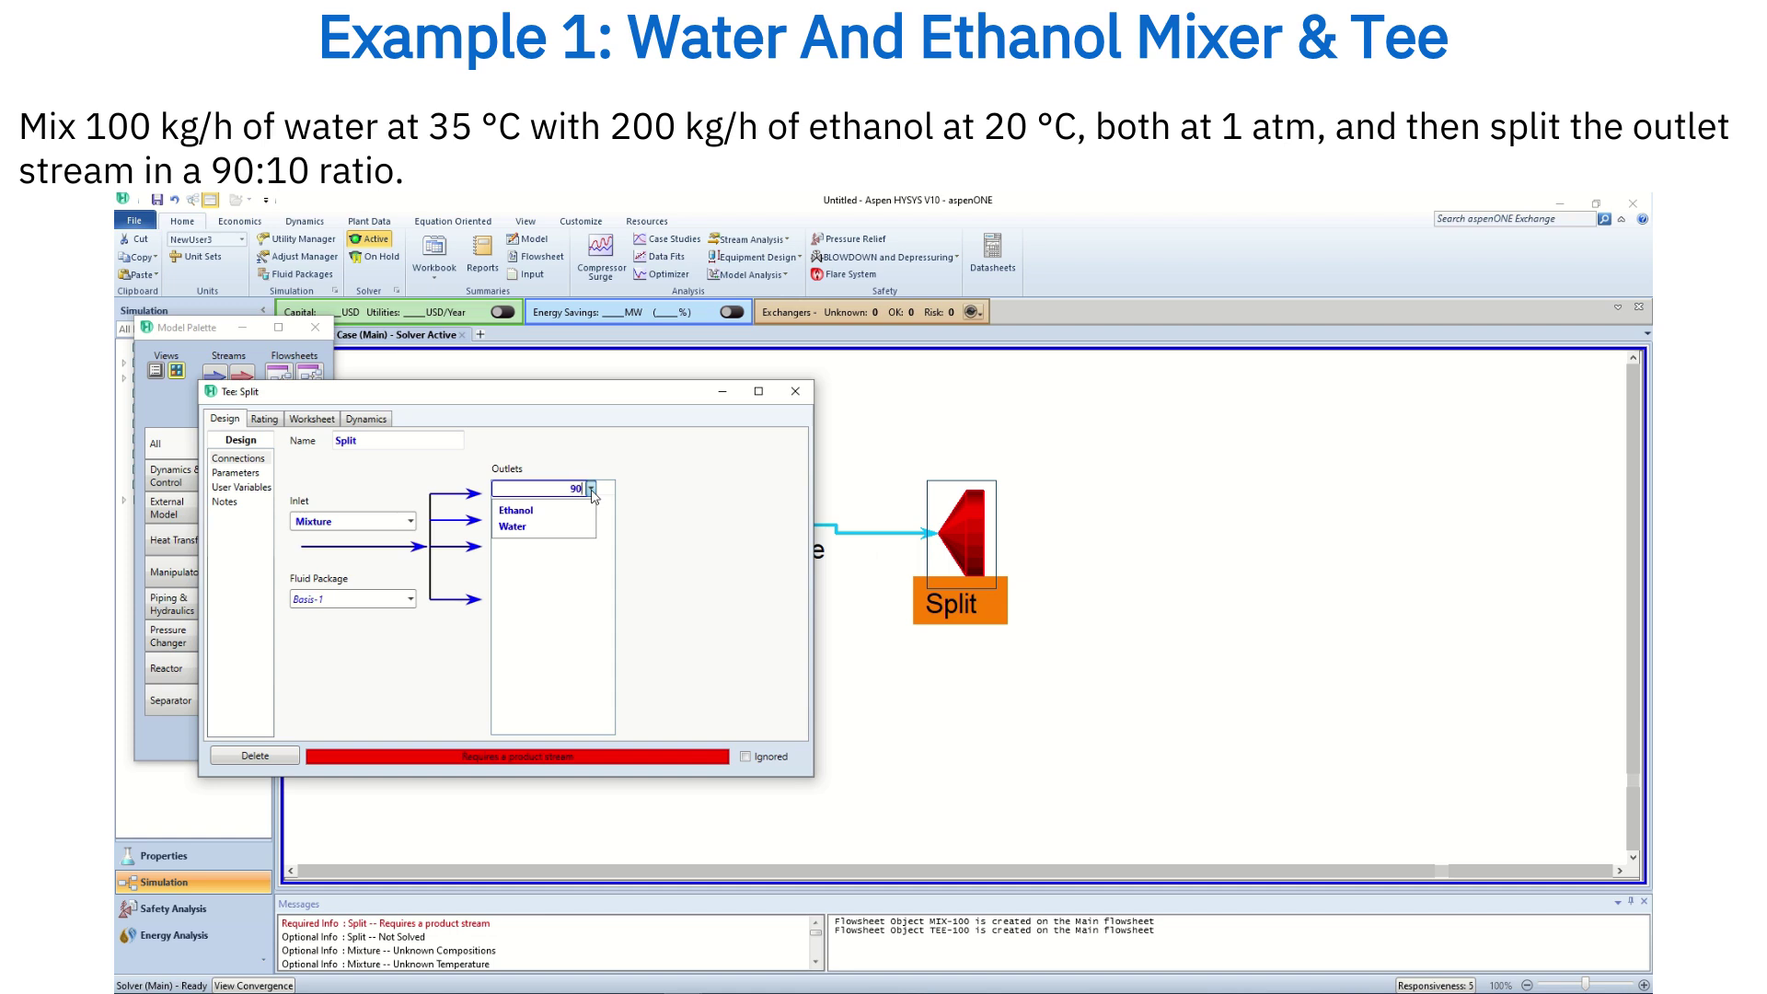
text(90%)
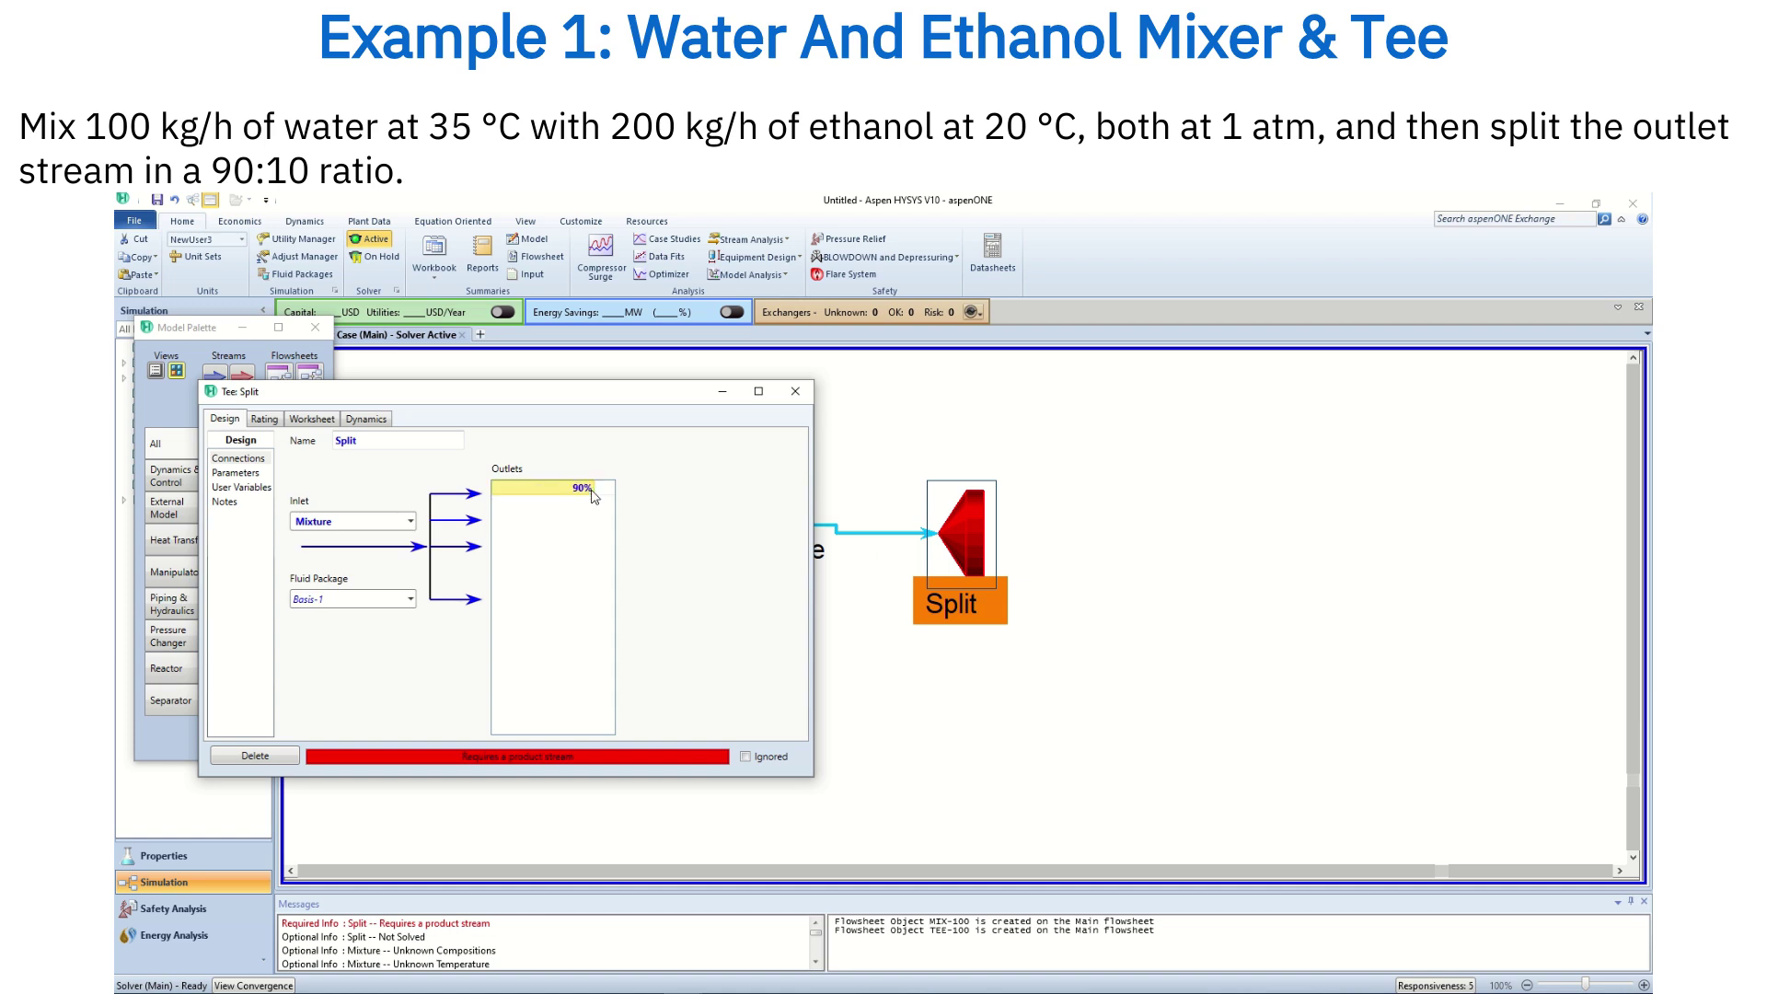
key(Return)
click(590, 505)
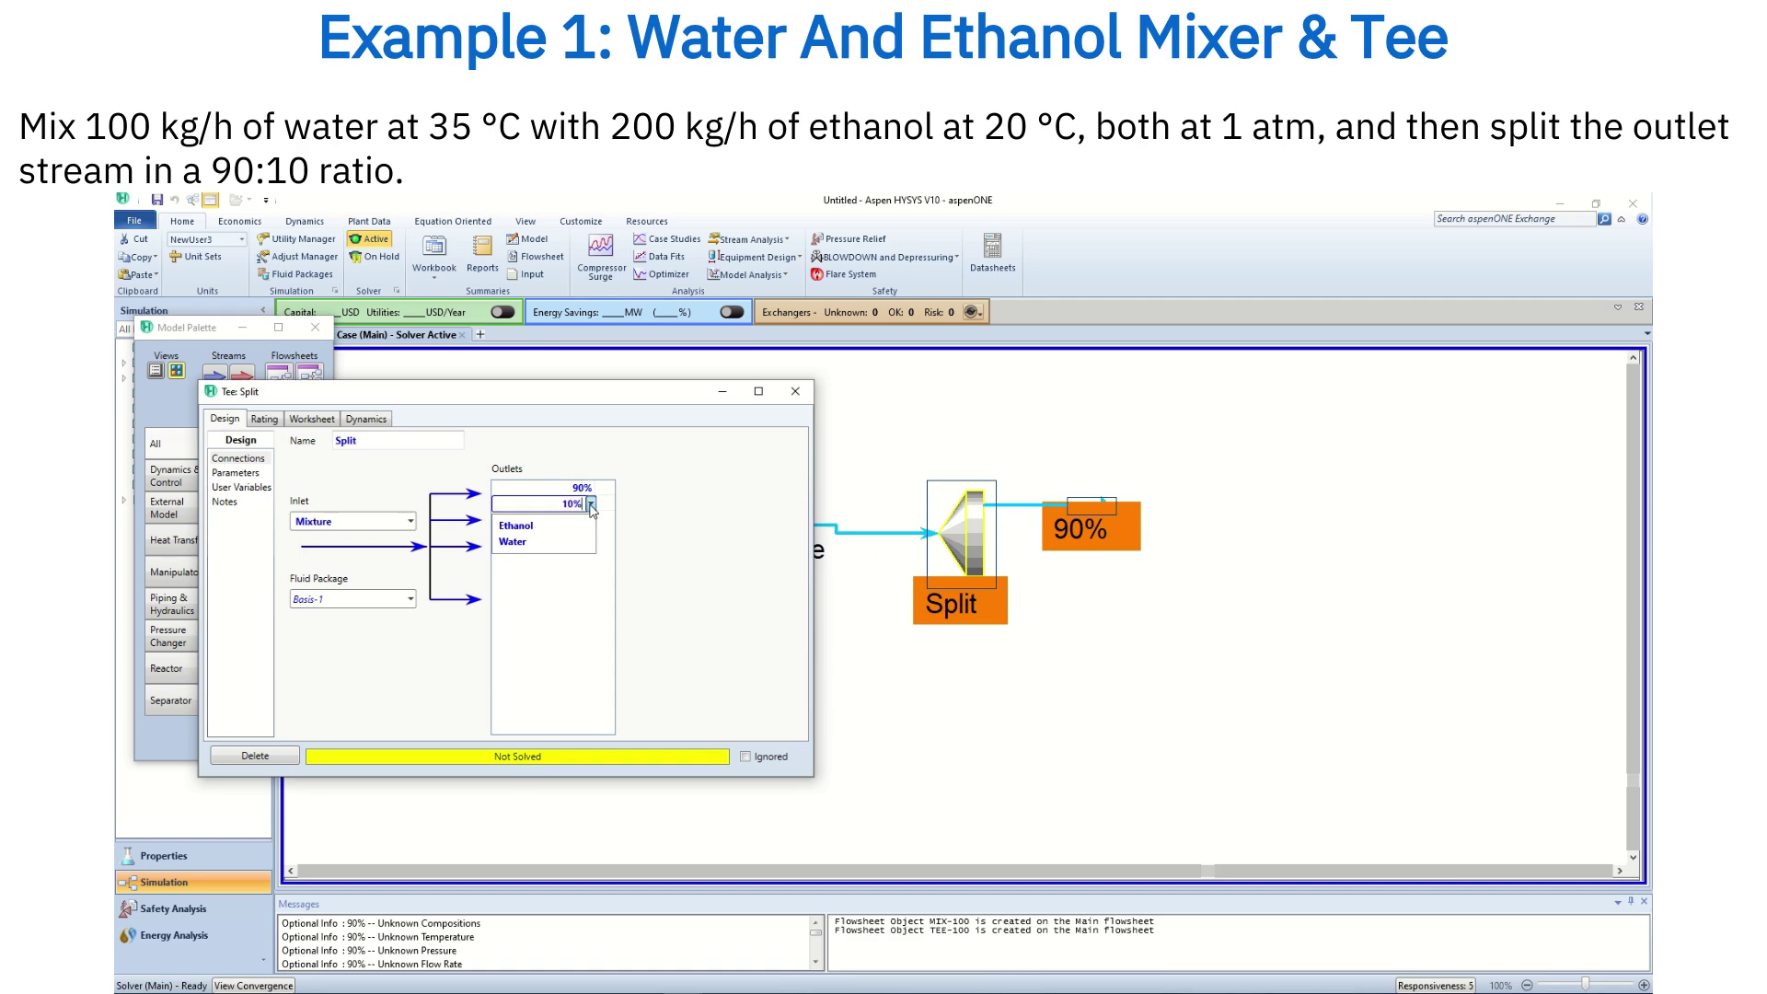
key(Return)
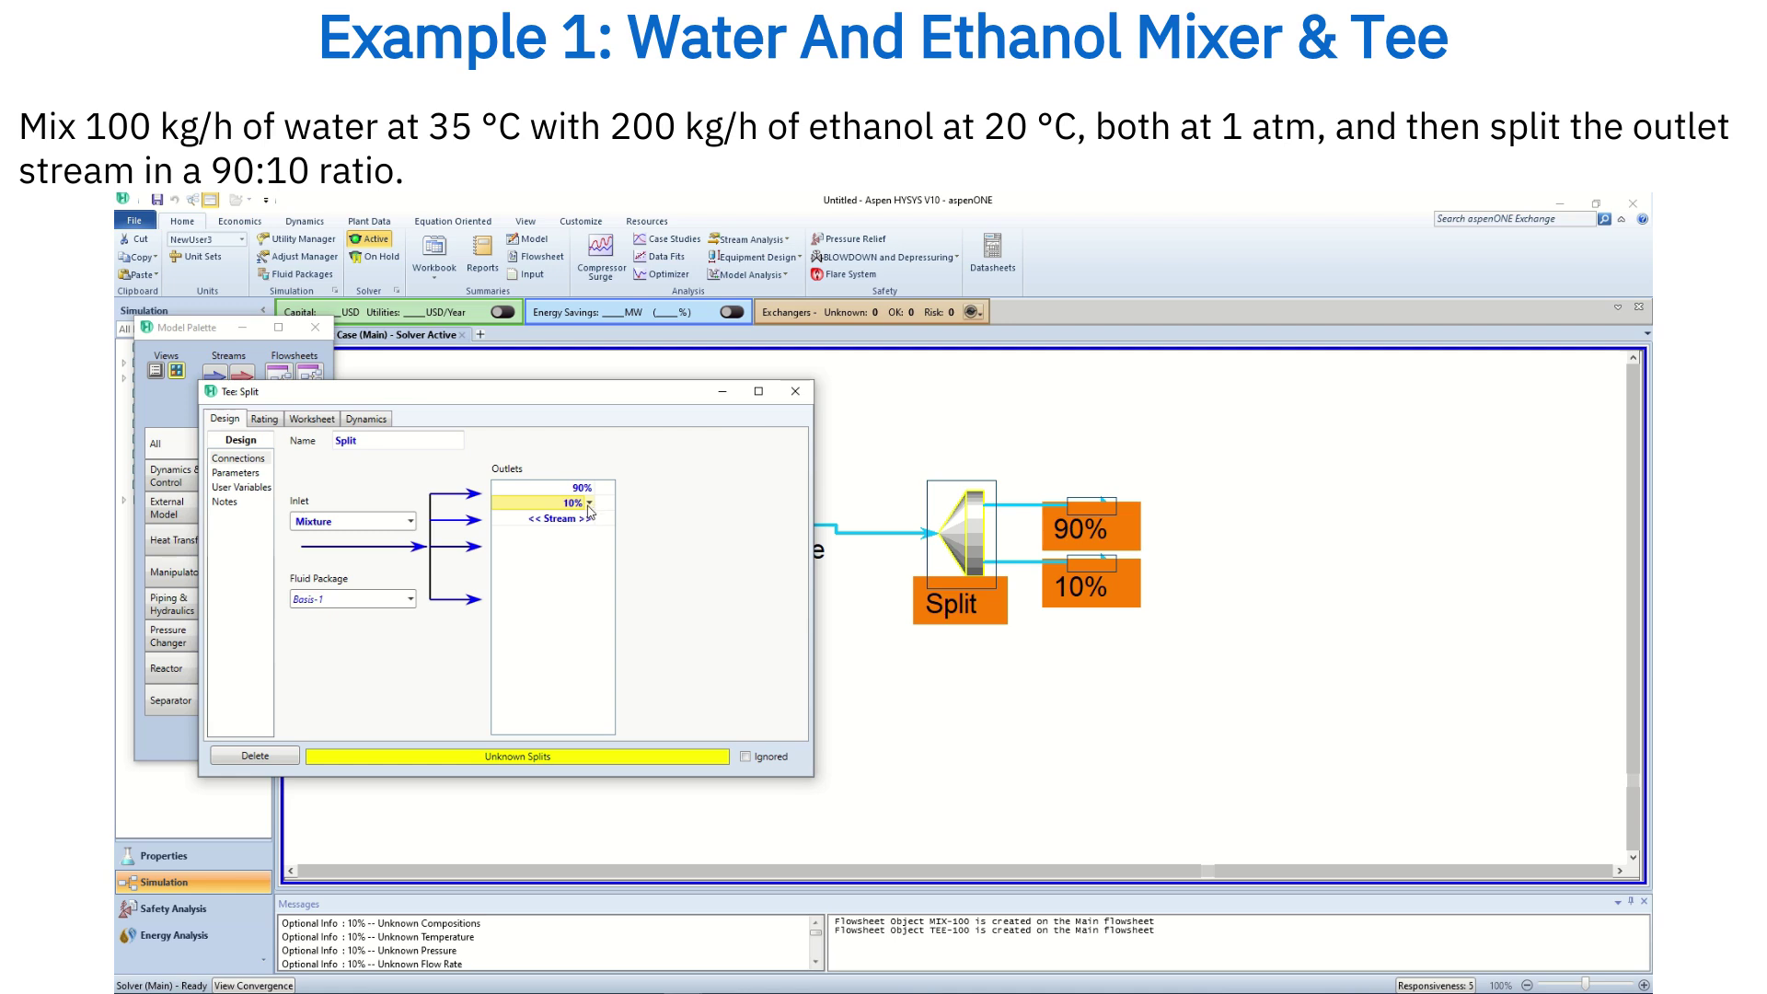
click(795, 392)
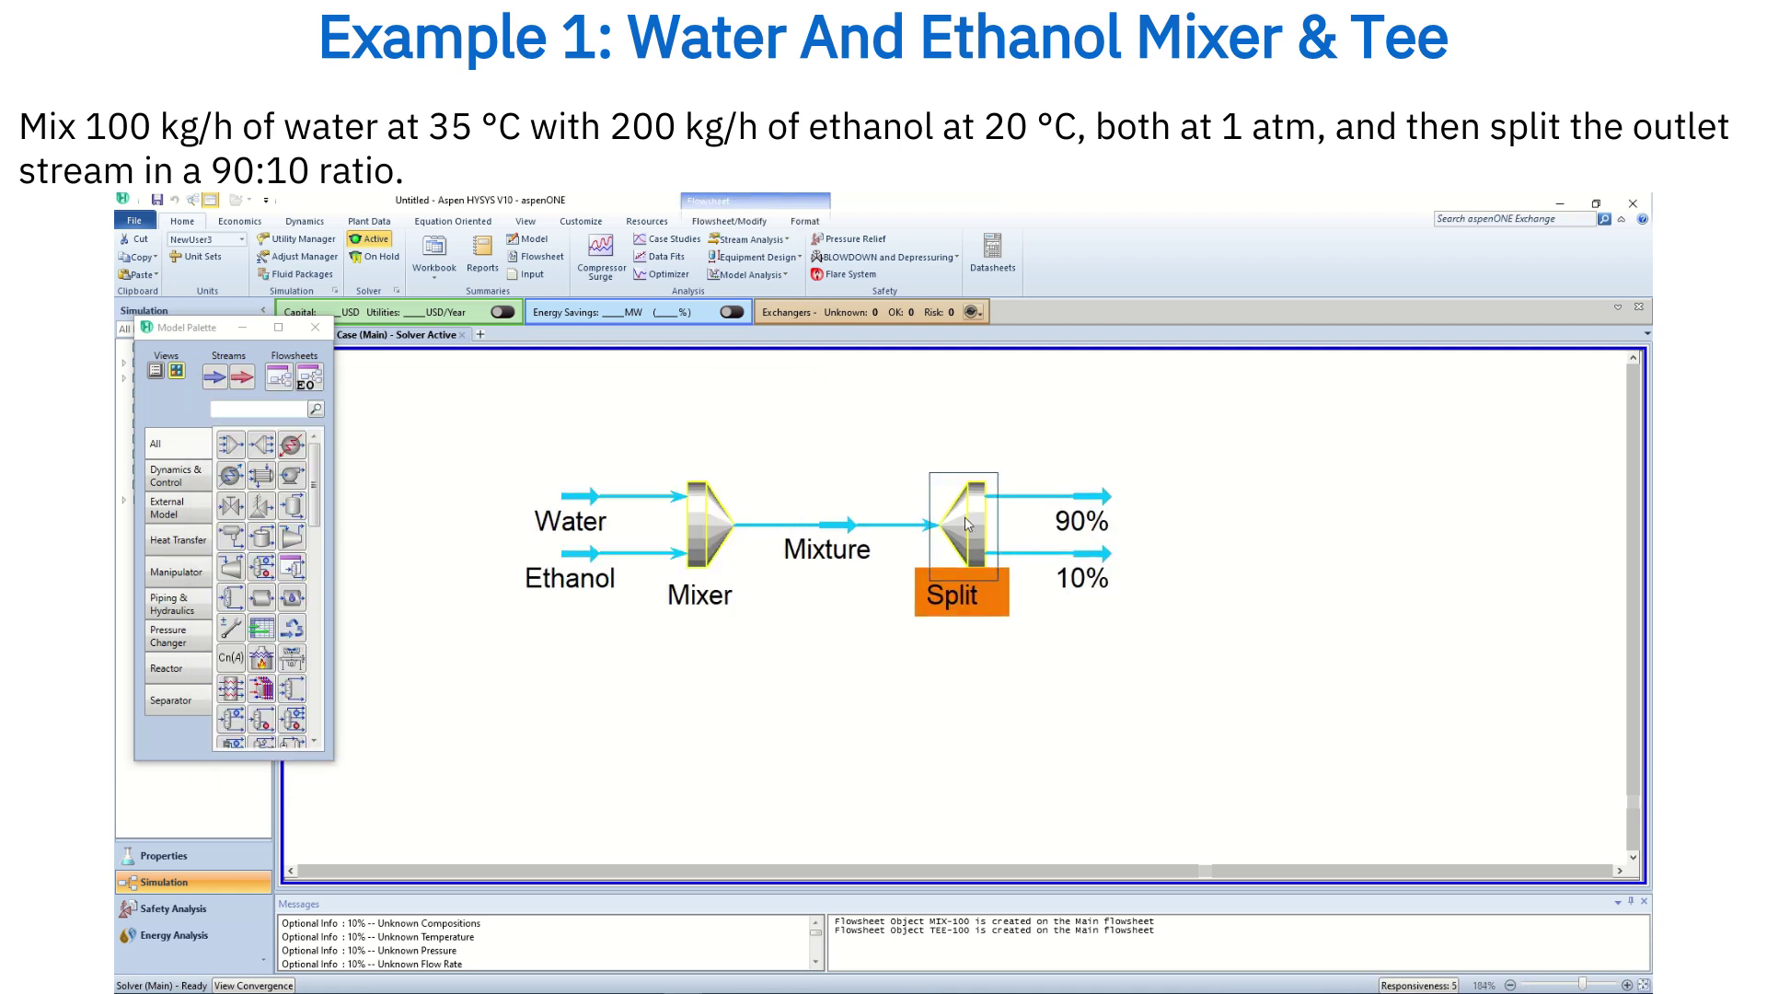
- Set the Water stream to 35 °C, 1 atm and 100 kg/h mass flow
scroll(681, 562, up, 1)
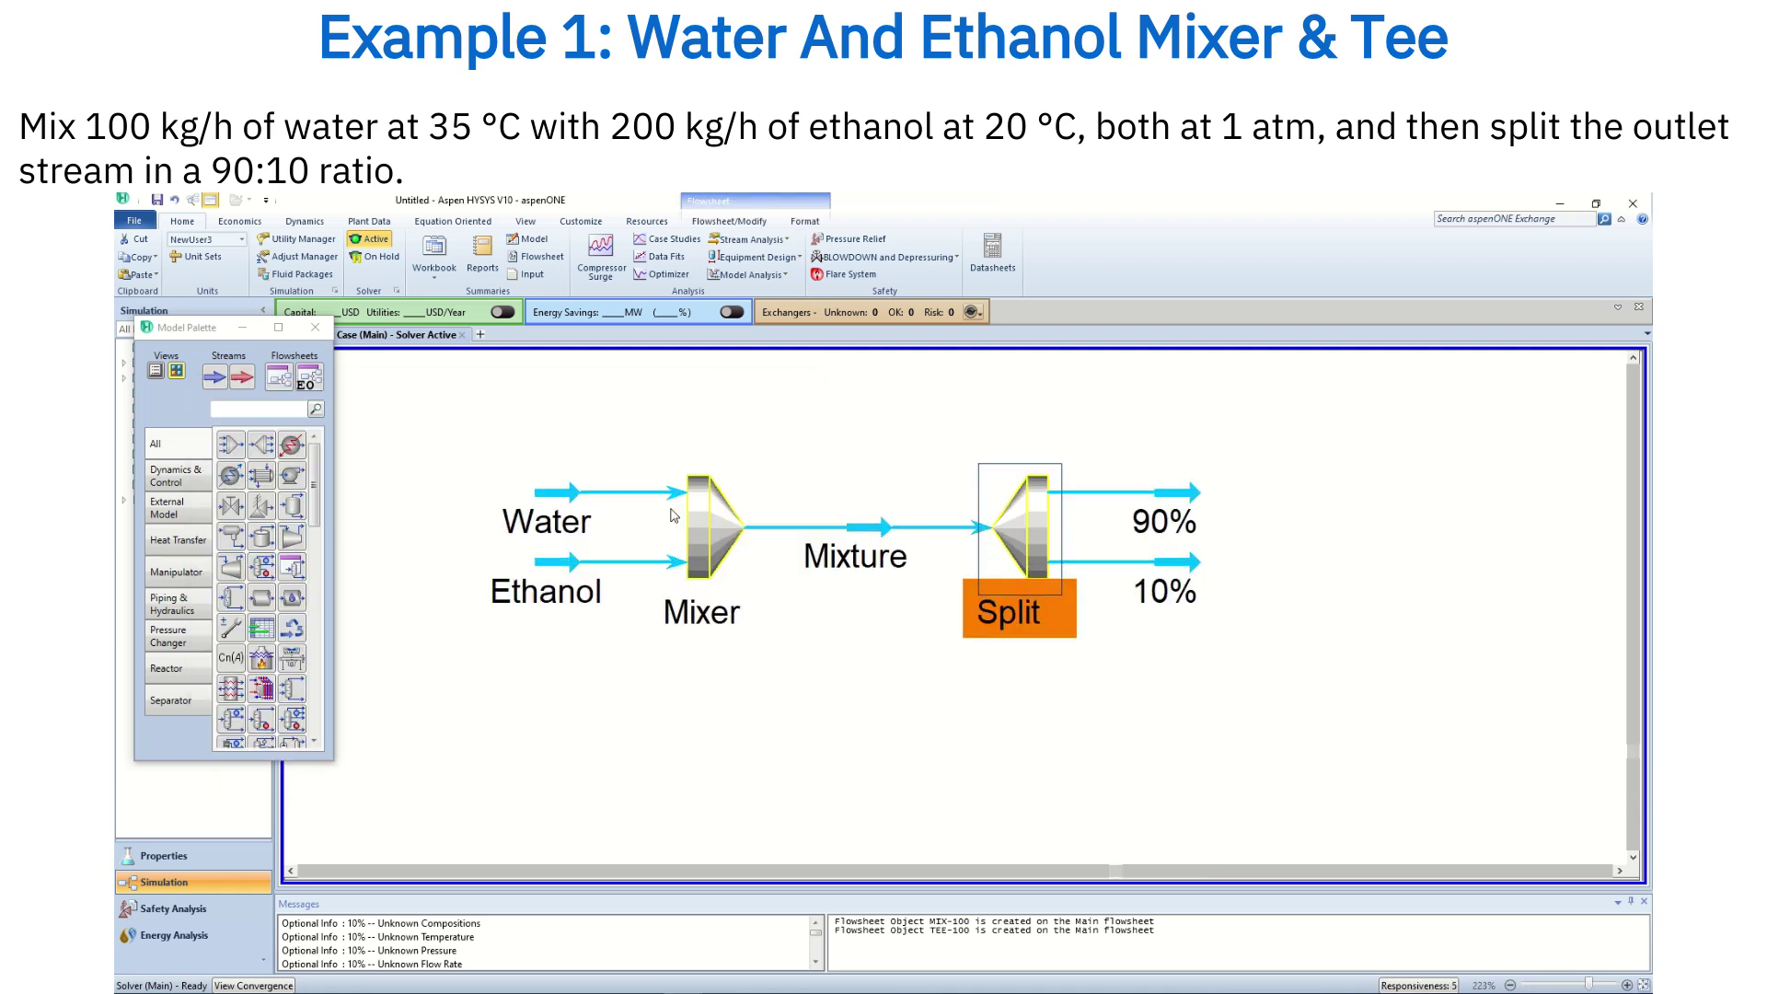
double_click(563, 507)
scroll(582, 615, up, 1)
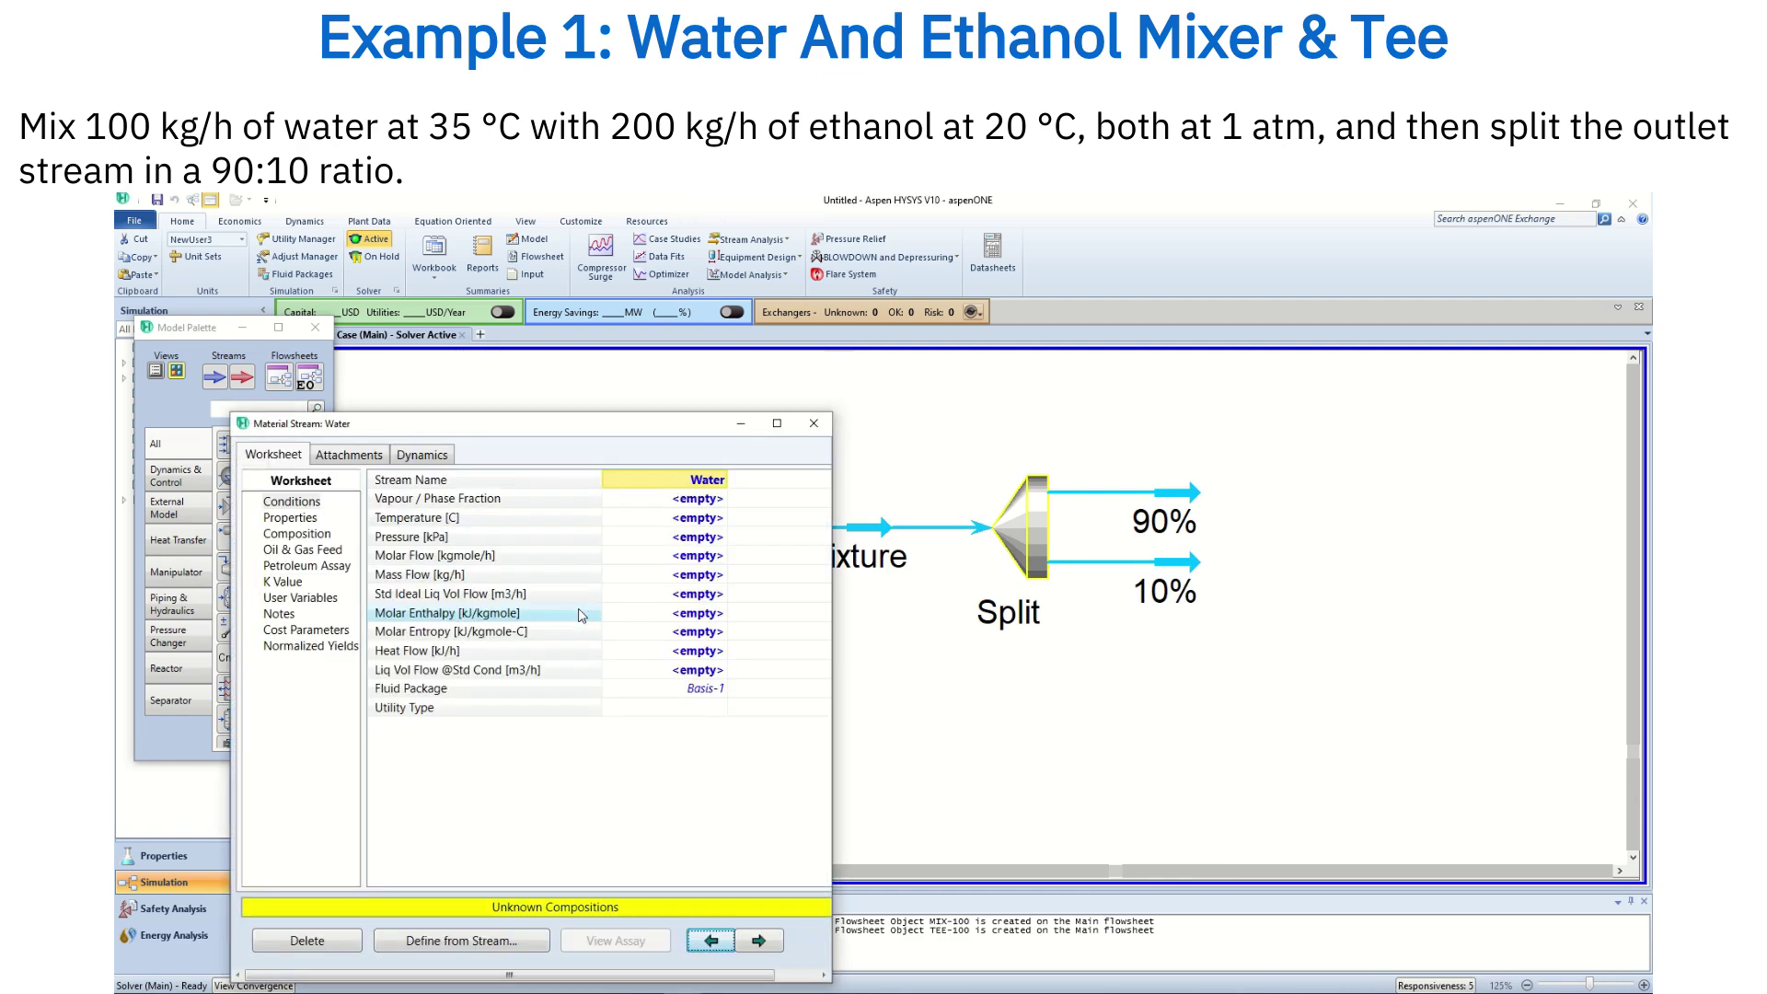
click(694, 520)
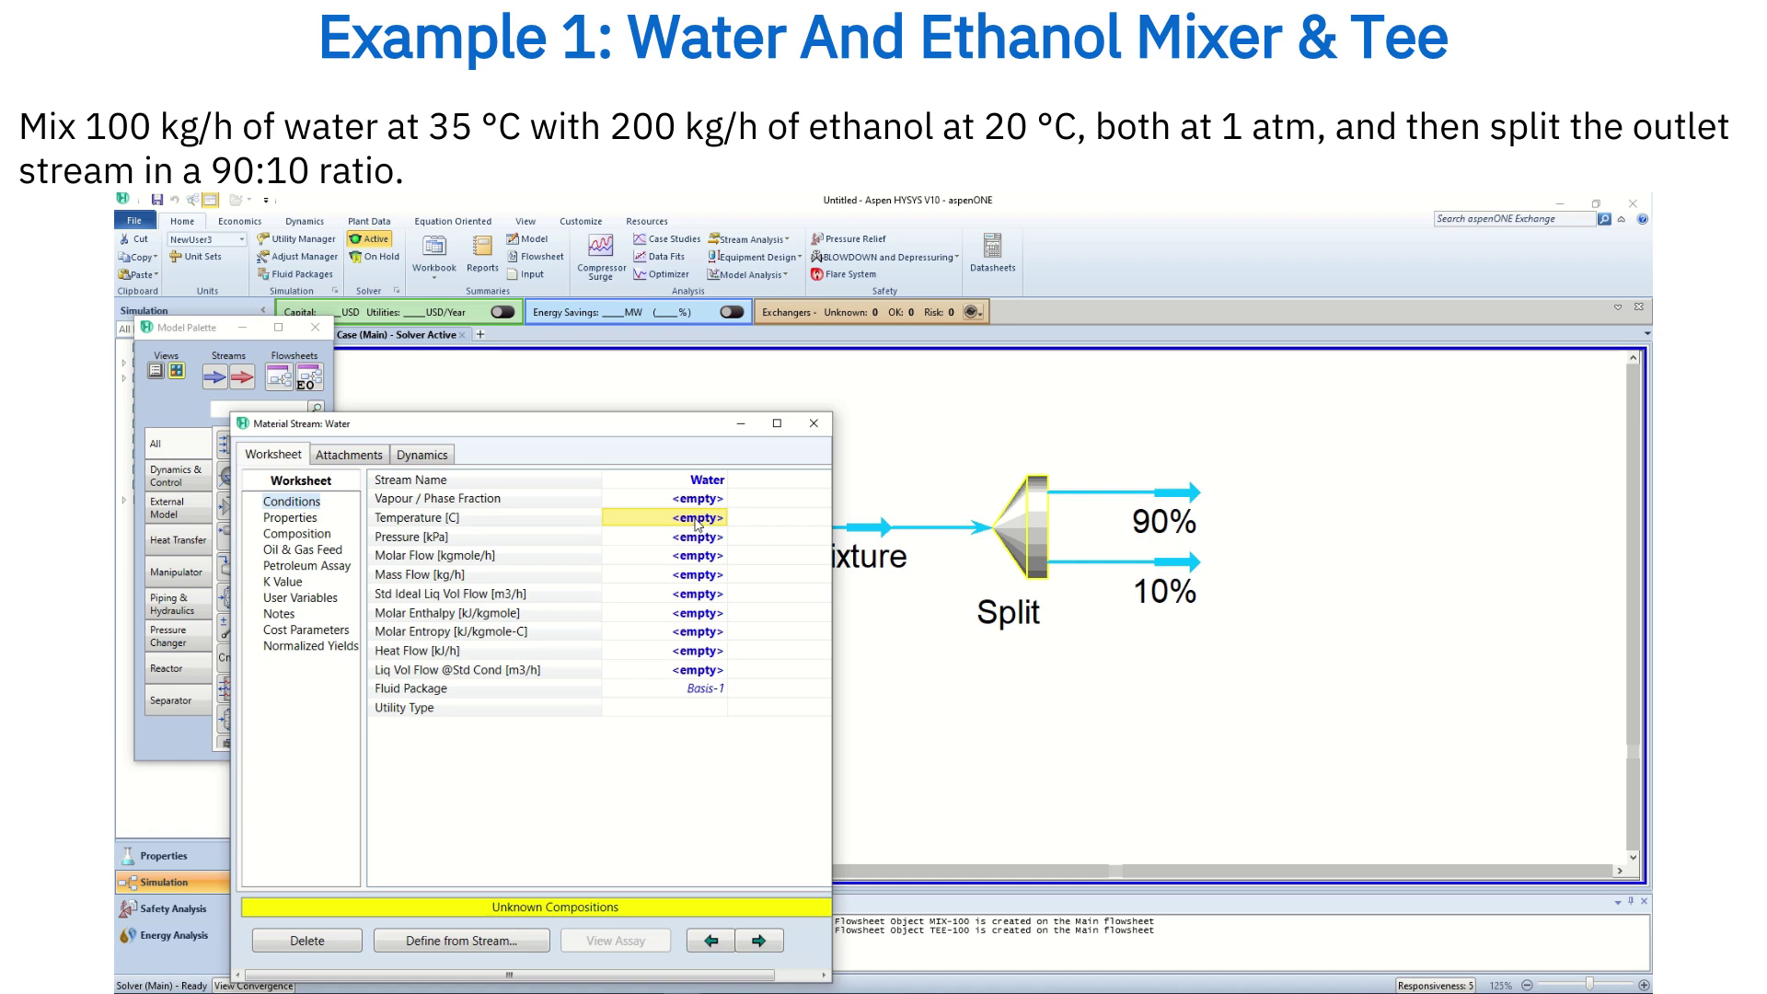
text(35)
key(Return)
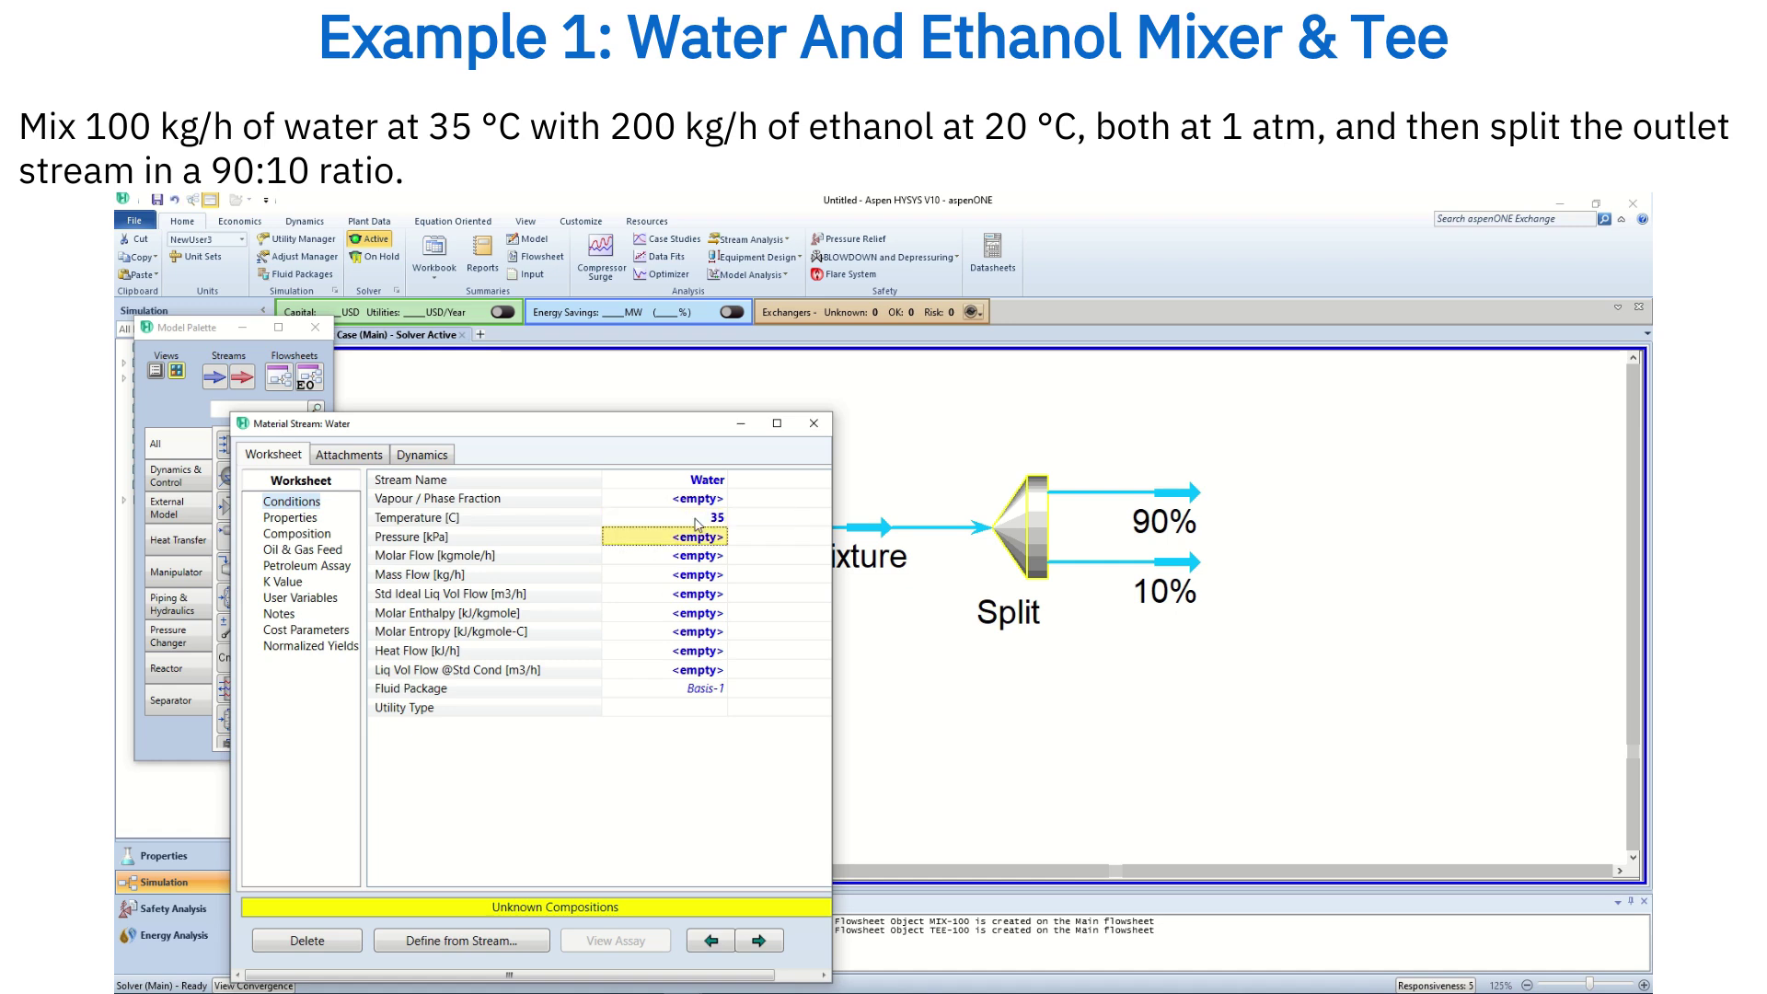
text(1)
key(alt+Down)
key(Down)
key(Down)
key(Down)
key(Down)
key(Down)
key(Down)
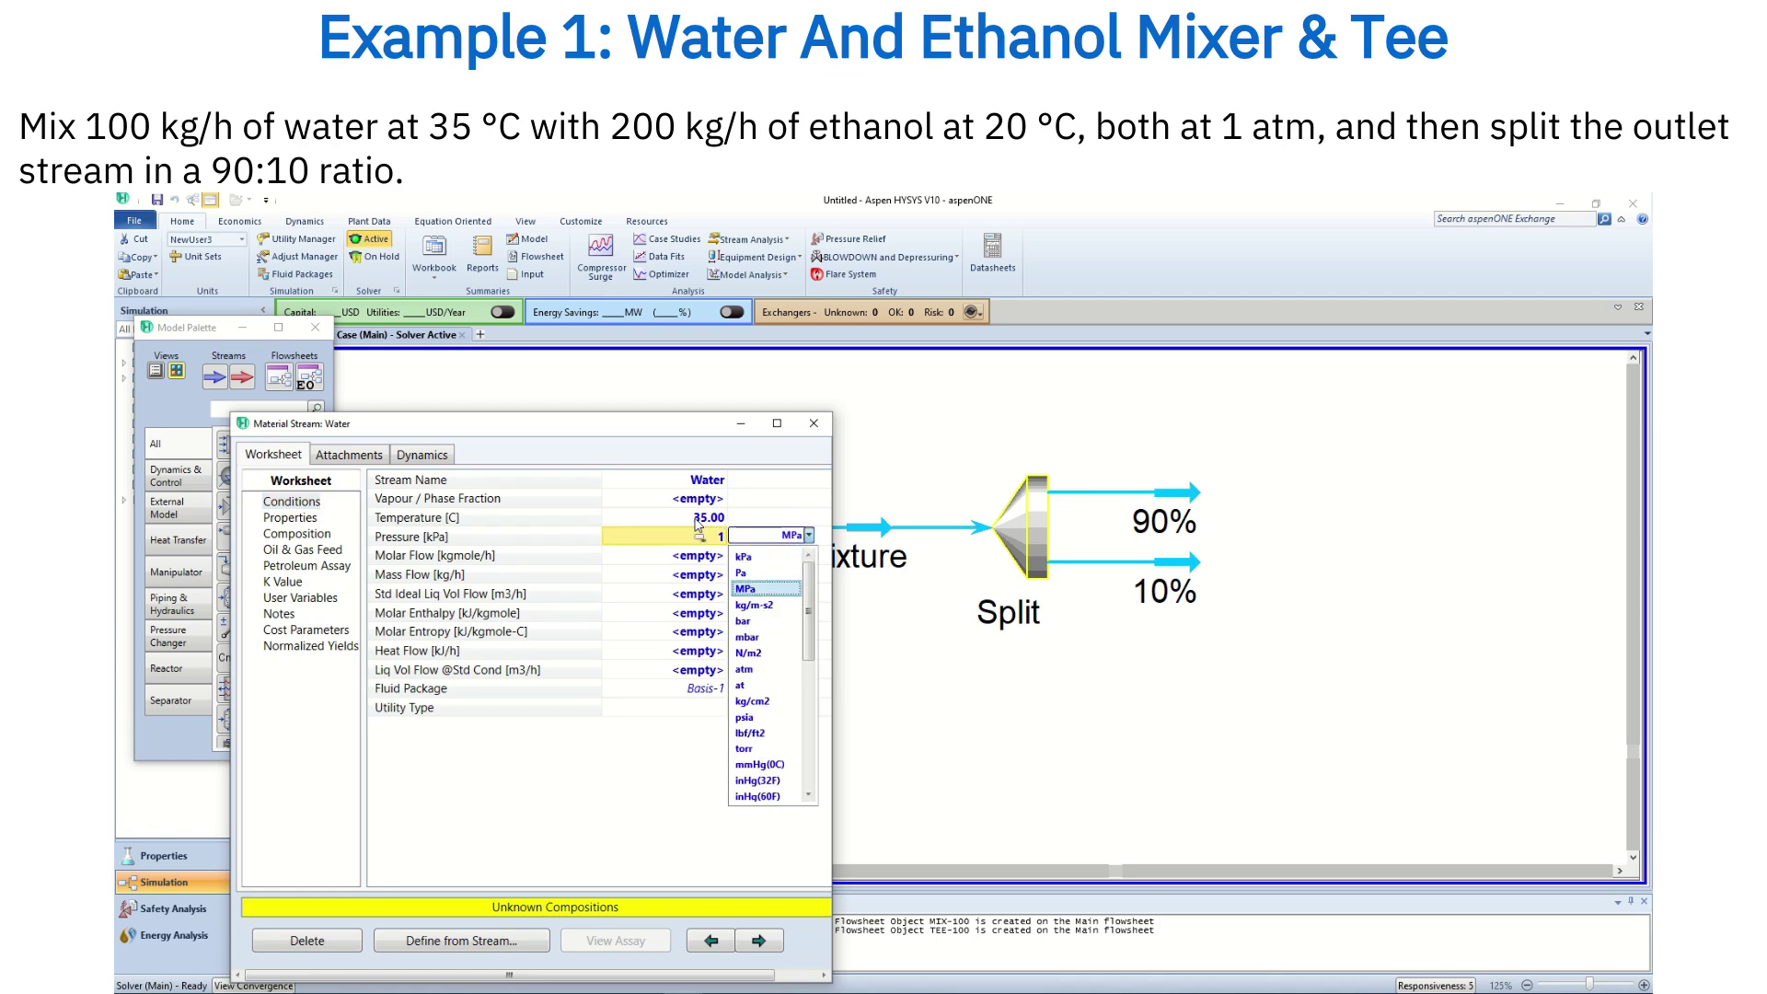
key(Return)
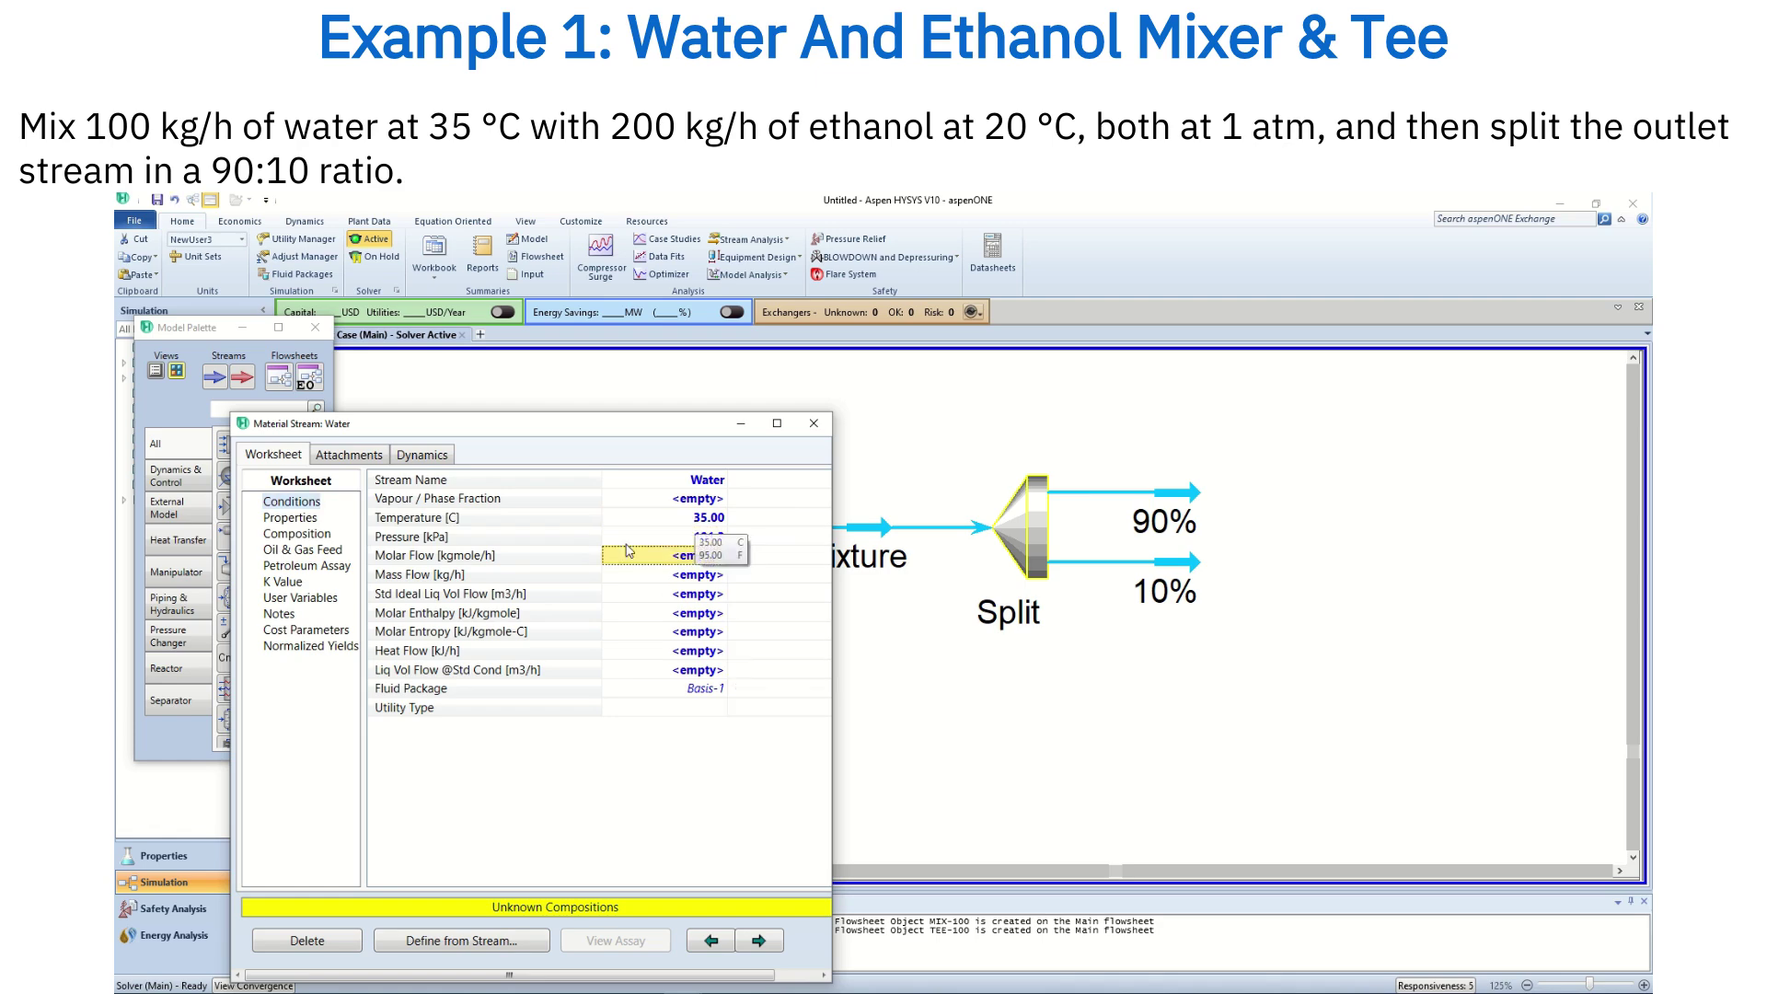
click(686, 581)
text(100)
key(Return)
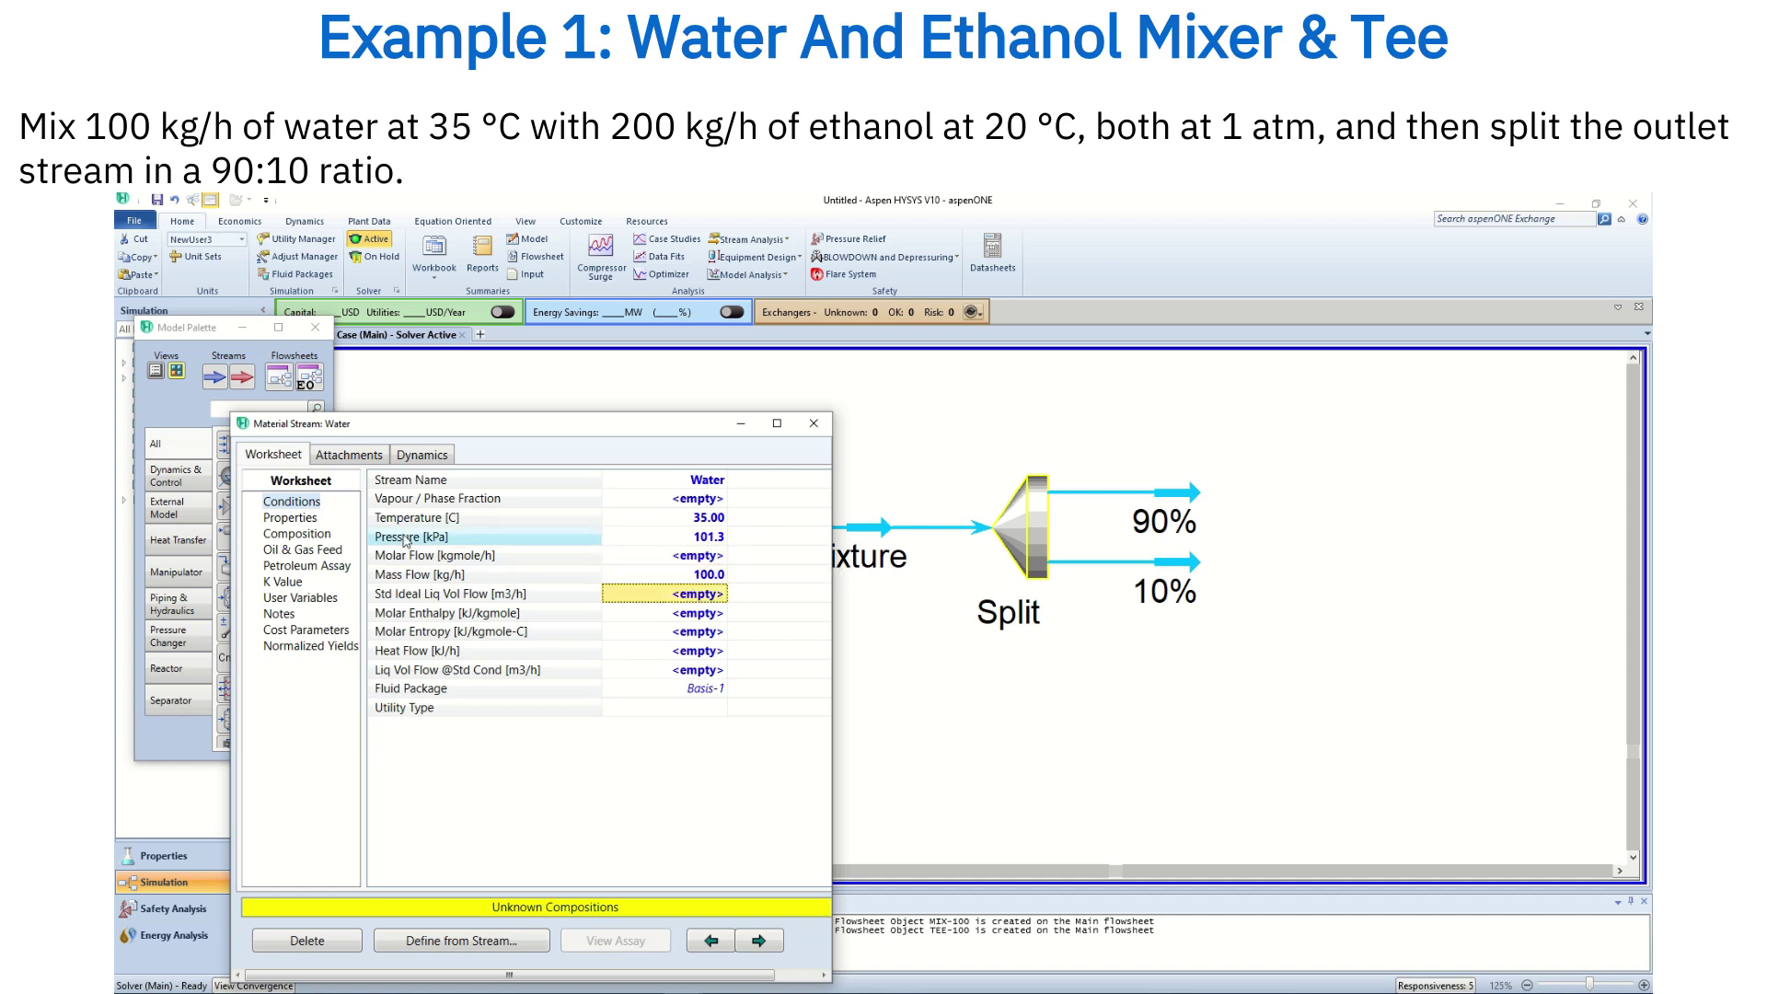
- Set the Water stream composition to pure H2O, mole fraction 1
click(317, 535)
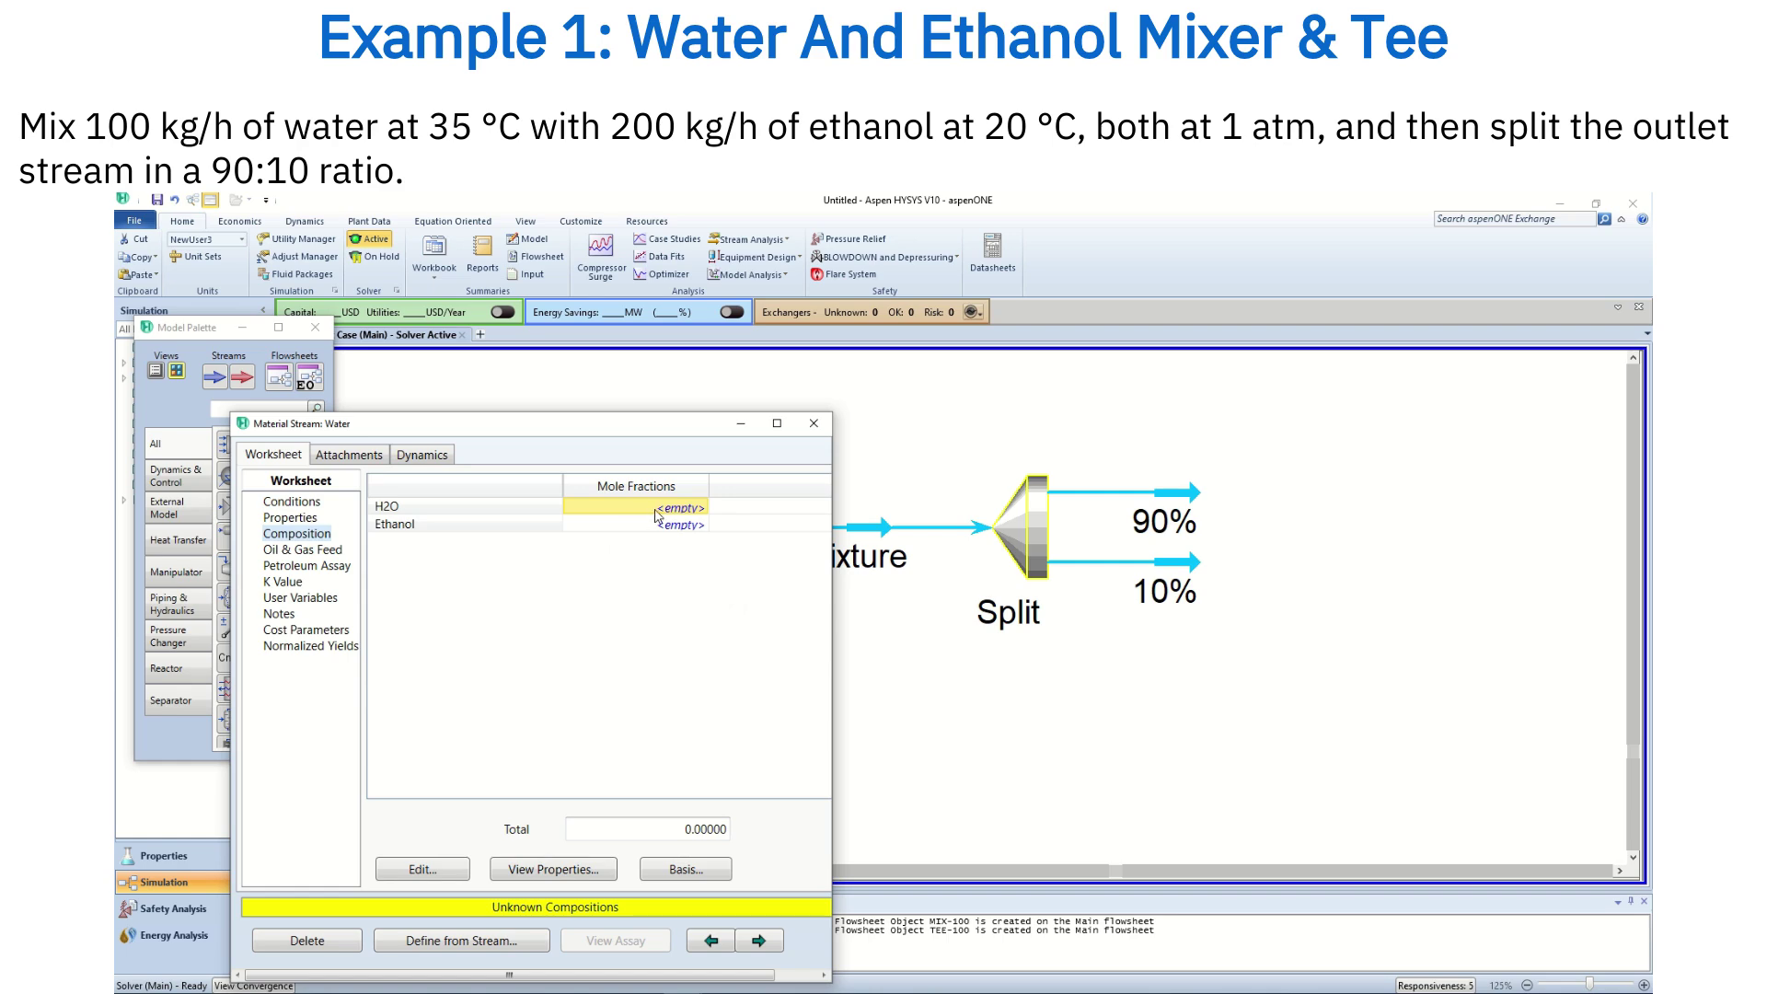
text(1)
key(Return)
click(993, 760)
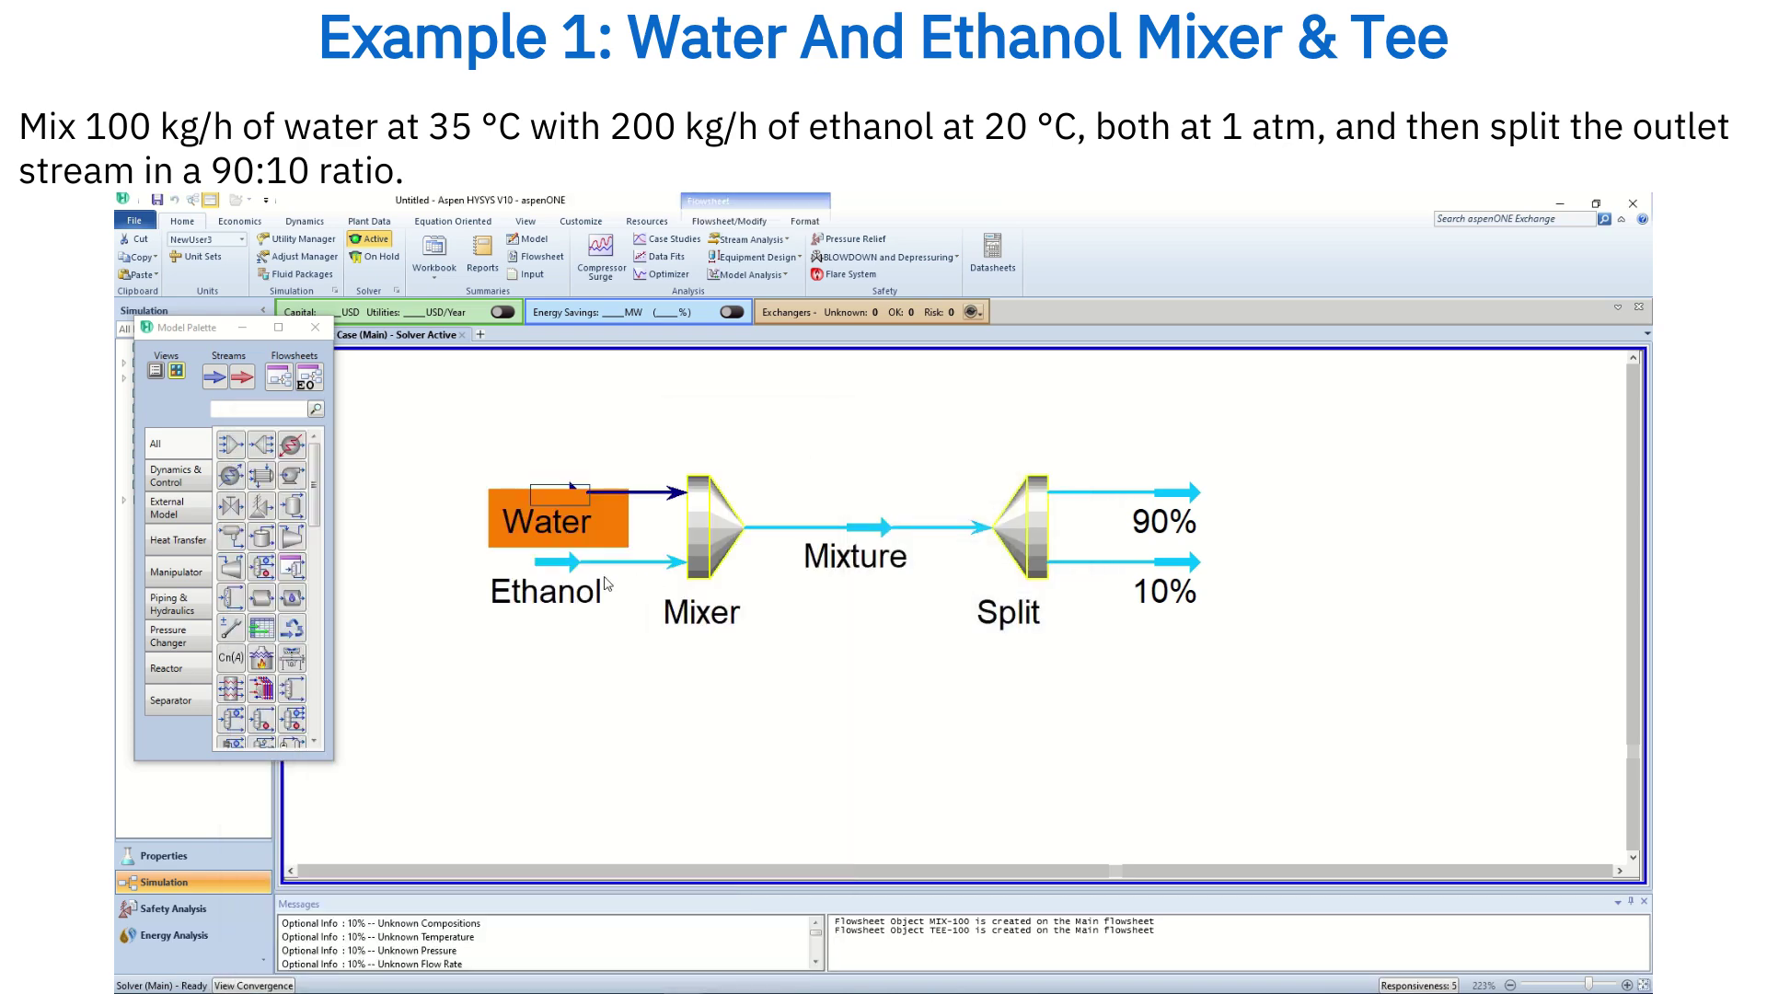
- Set the Ethanol stream to 20 °C, 1 atm and 200 kg/h mass flow
double_click(582, 562)
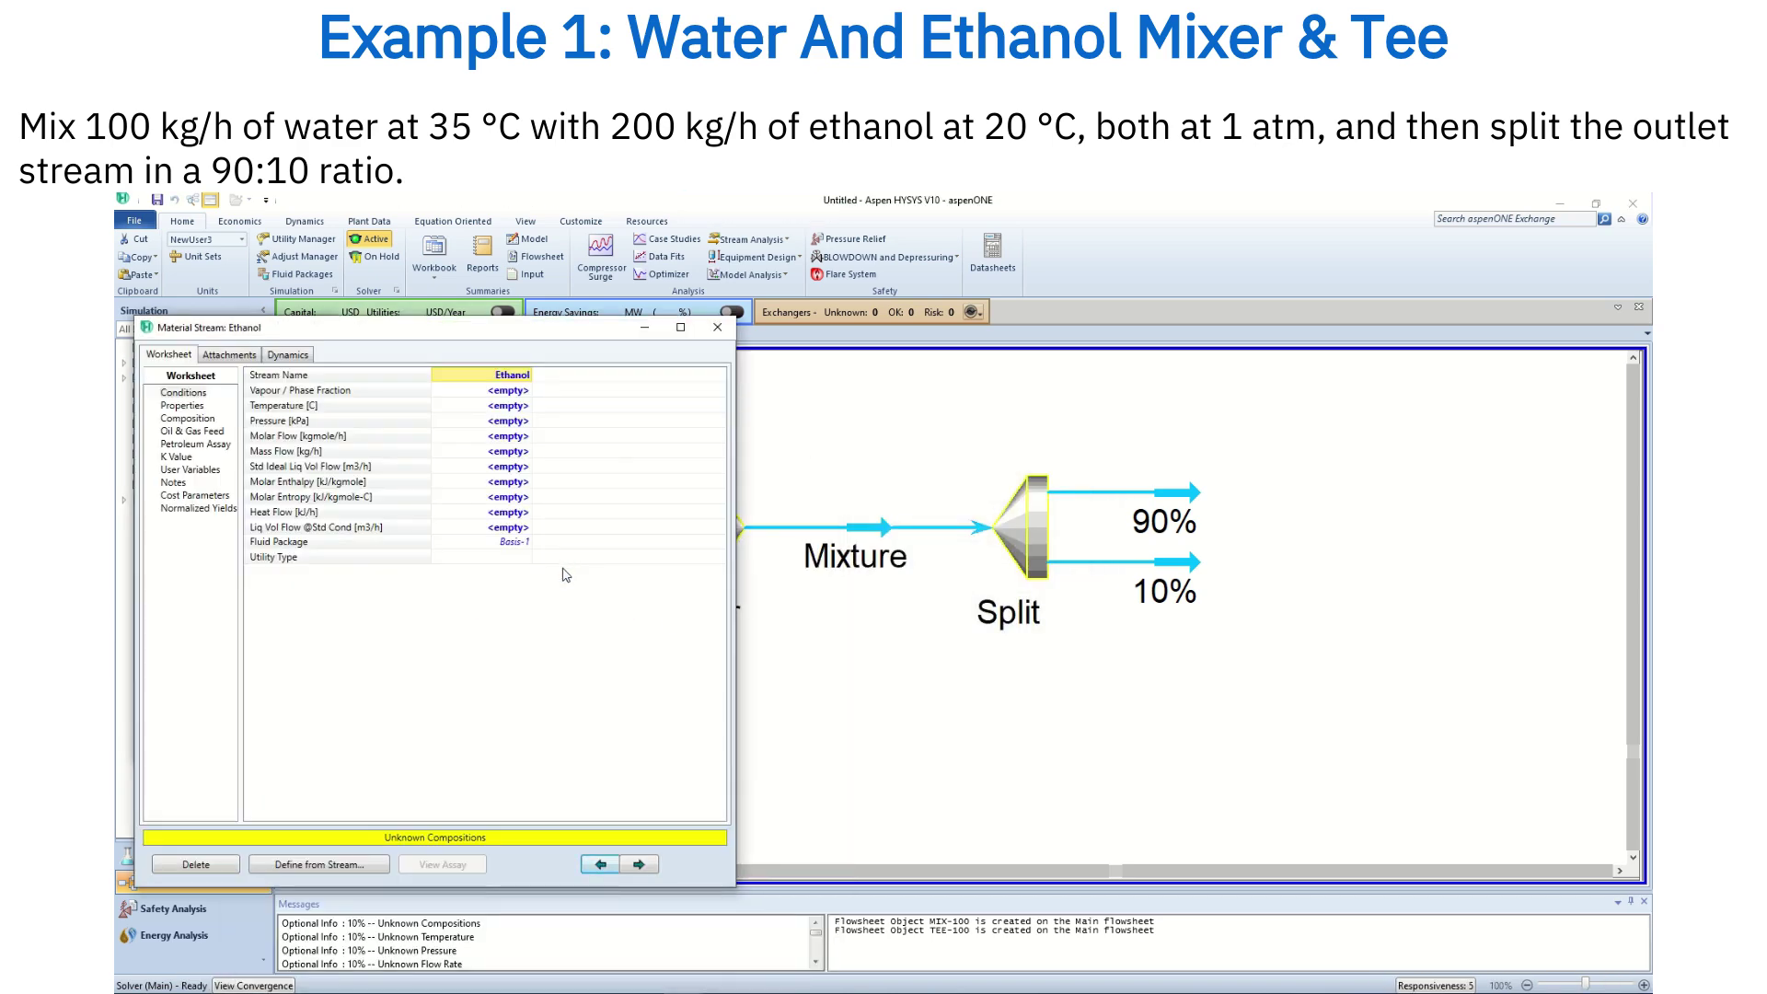
click(607, 423)
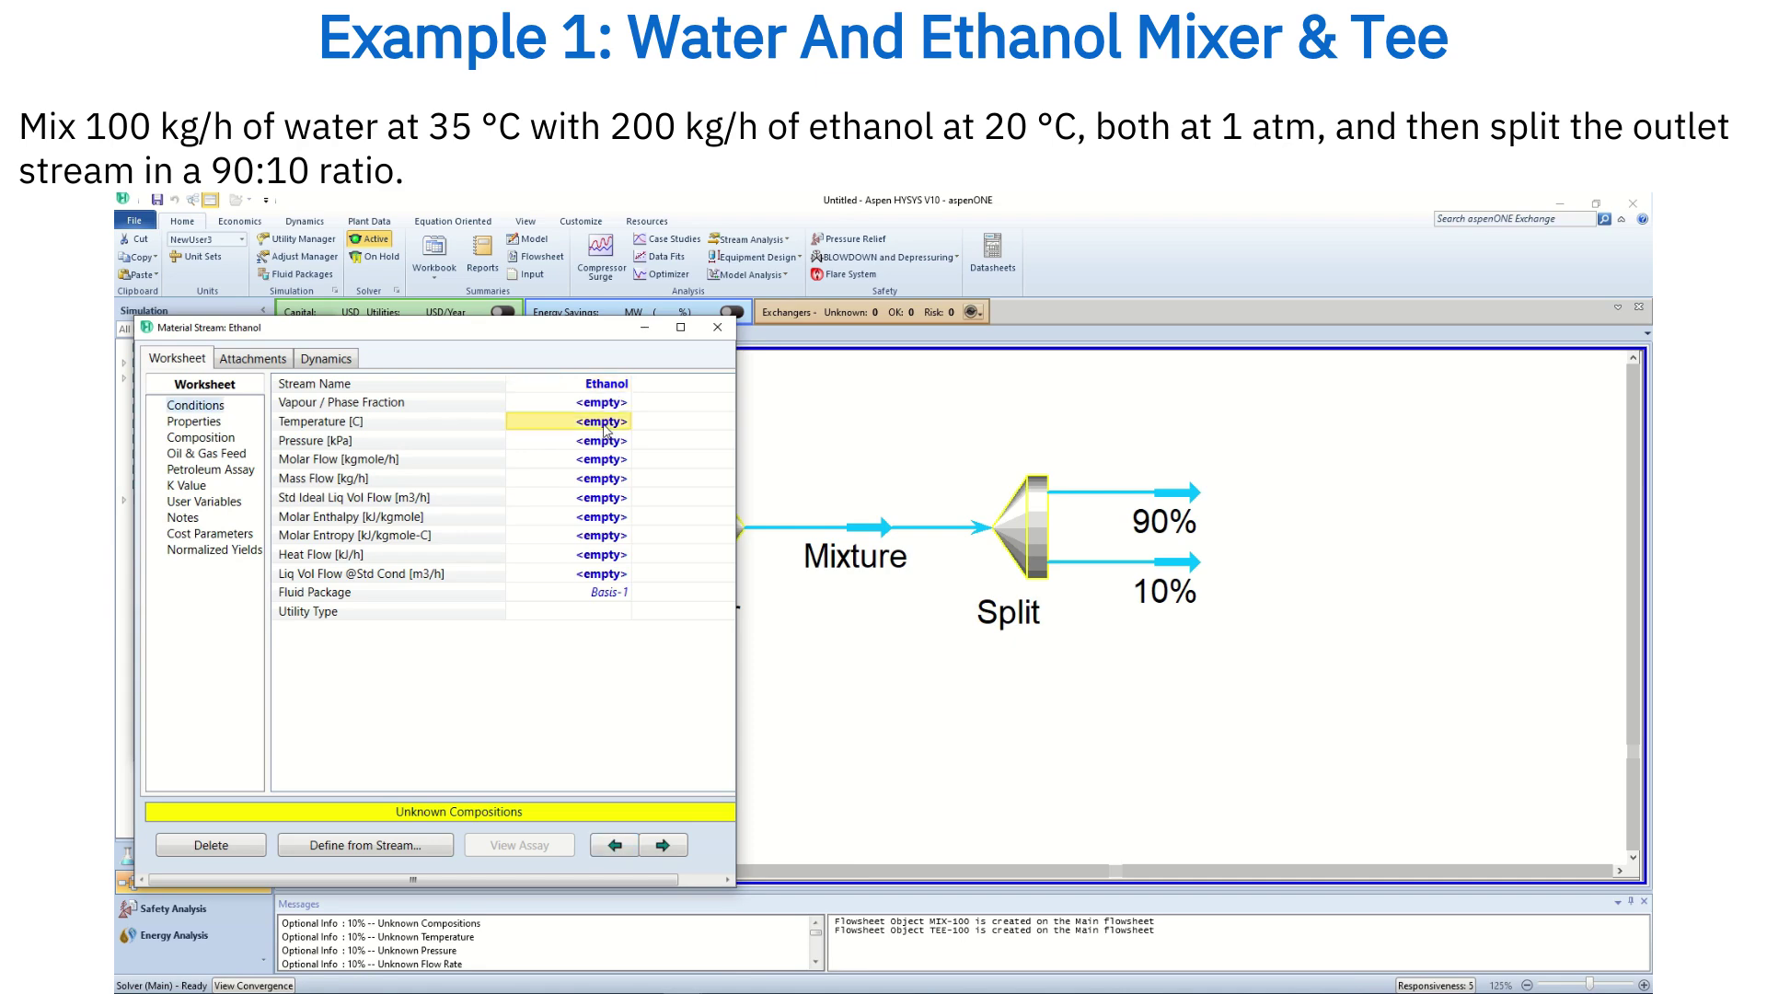
text(20)
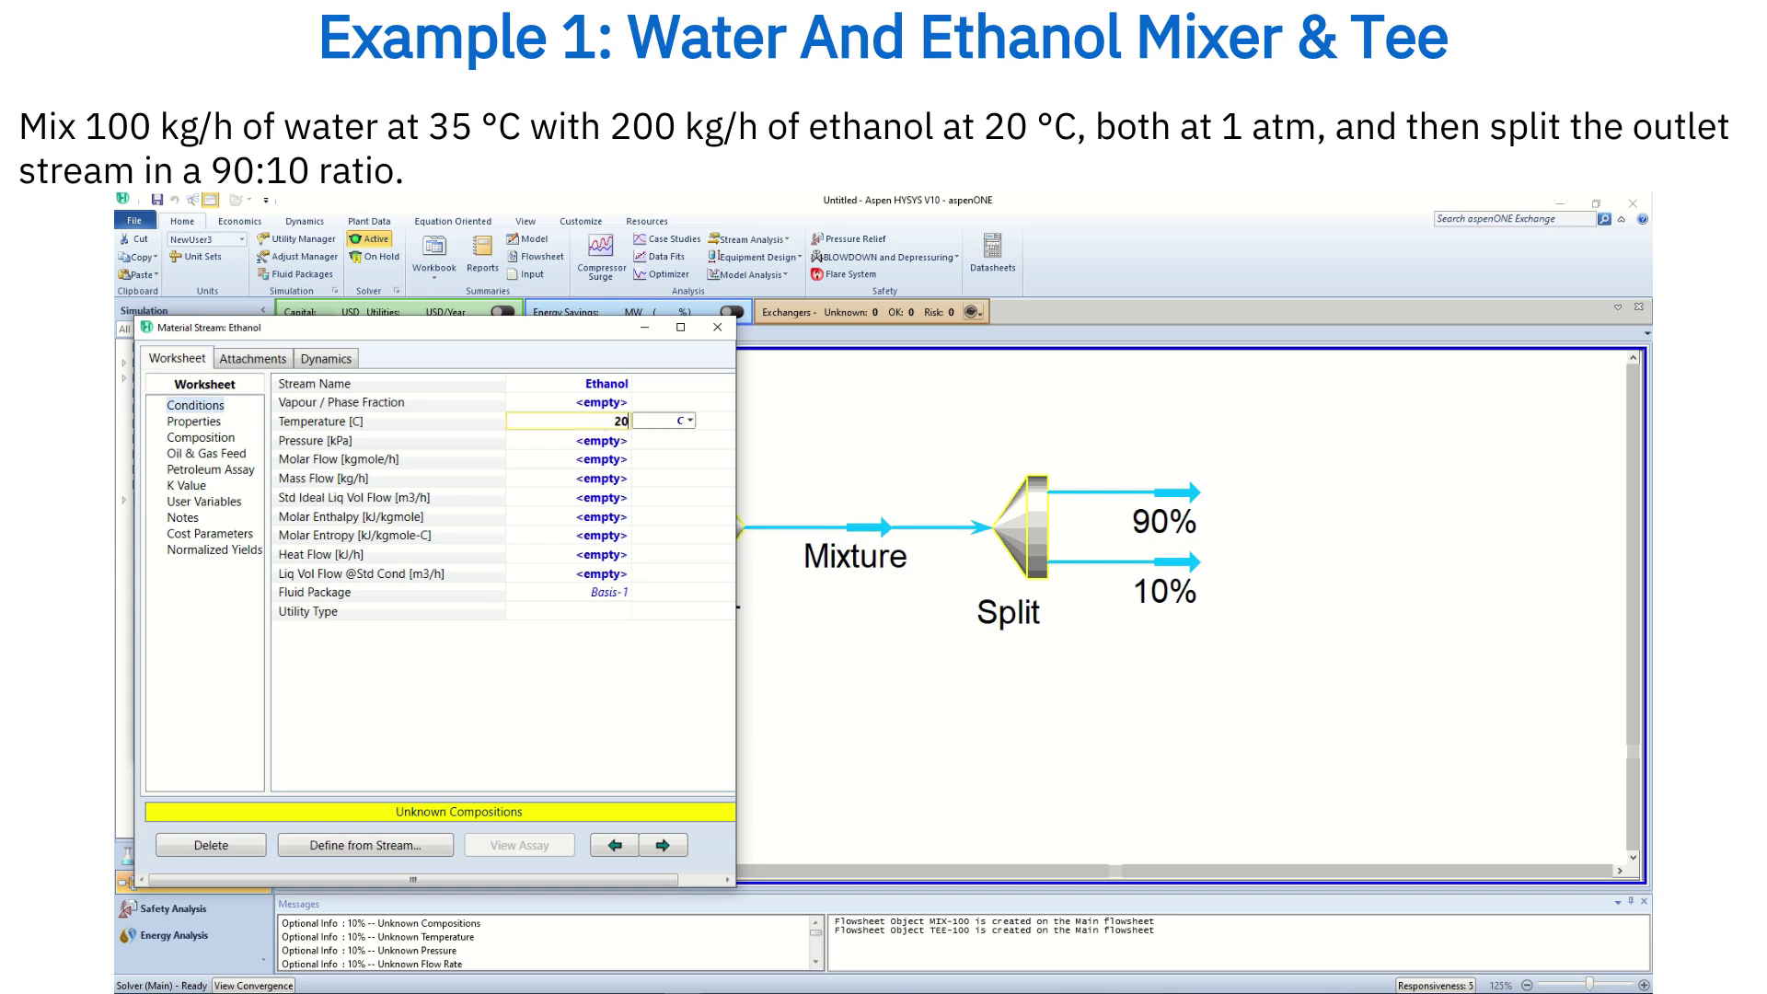
key(Return)
text(1)
key(alt+Down)
key(Down)
key(Down)
key(Down)
key(Down)
key(Down)
key(Down)
key(Down)
key(Return)
key(Return)
click(585, 485)
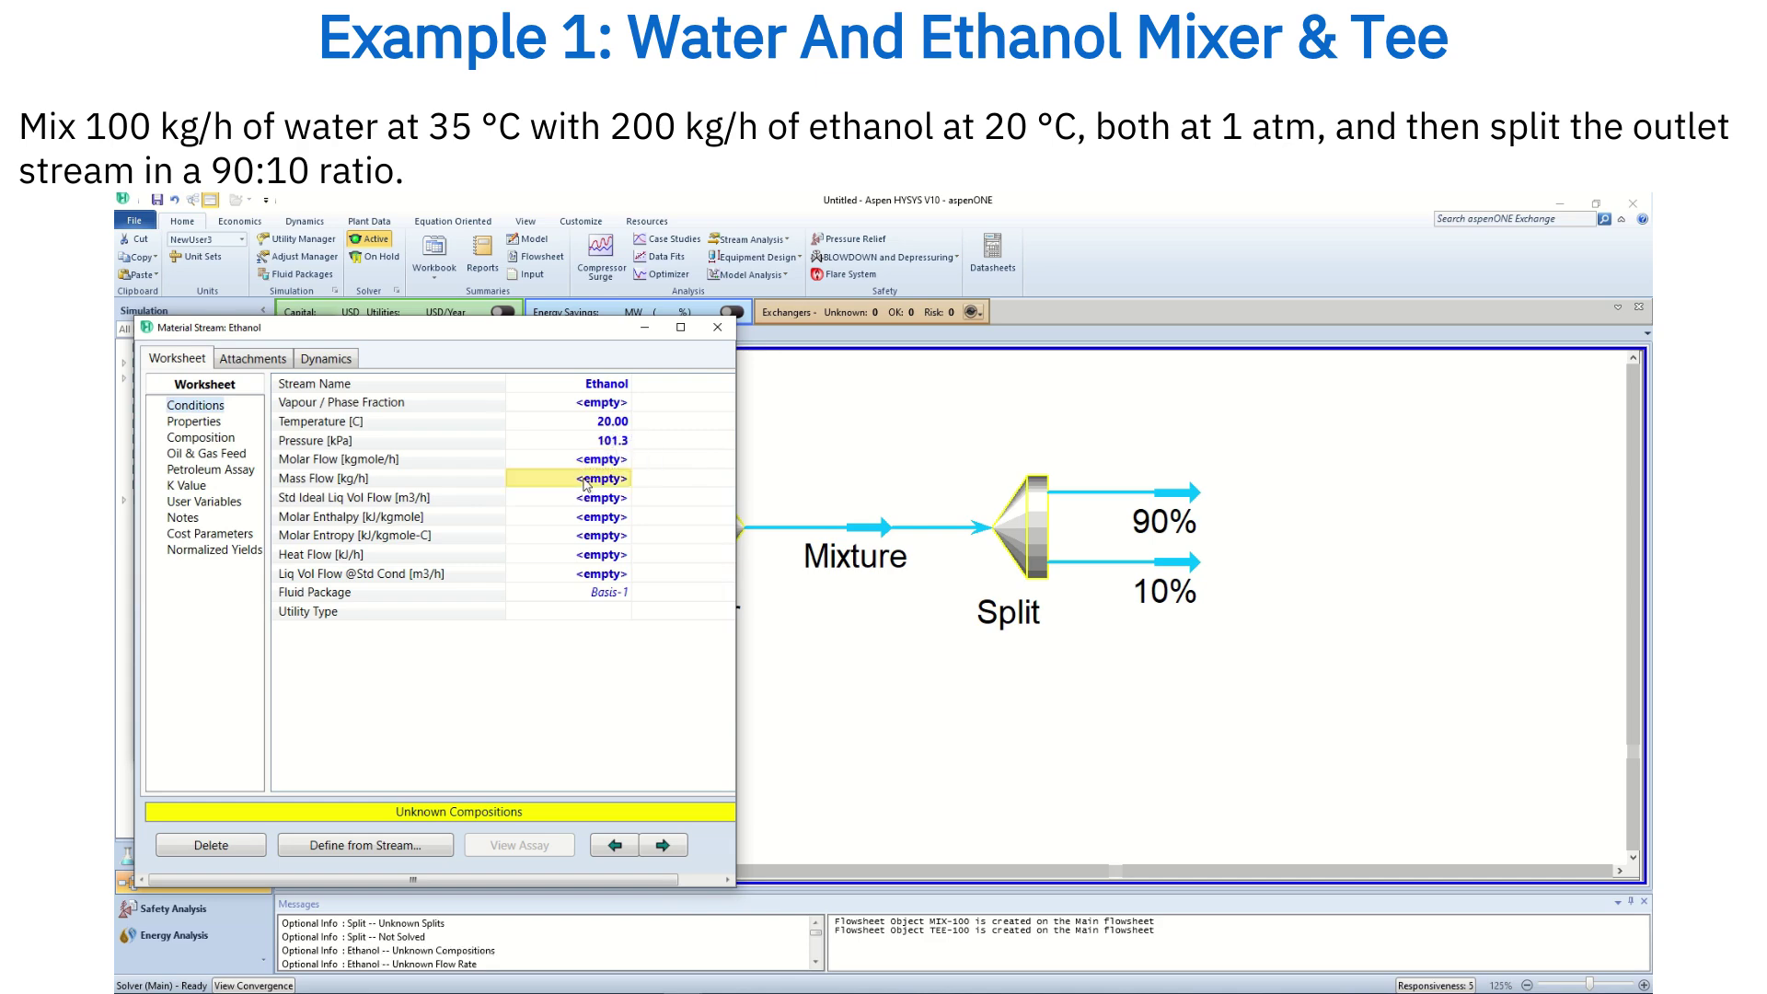
text(200)
key(Return)
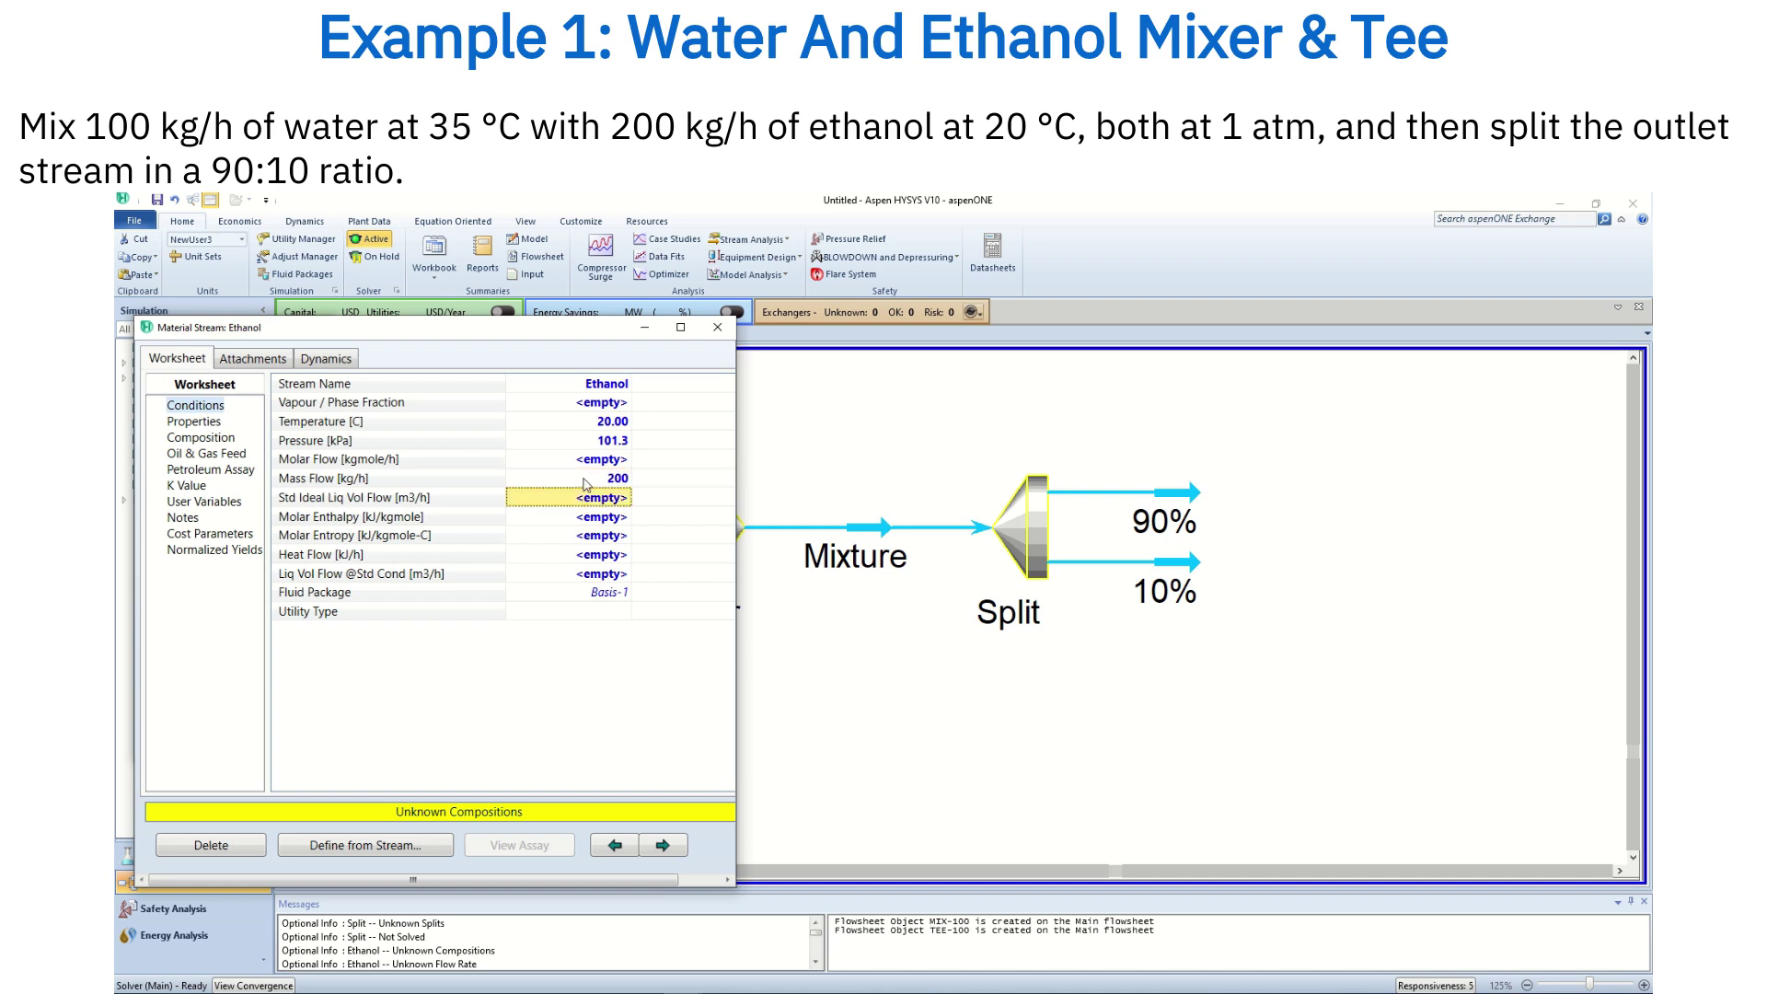
- Make the Ethanol feed pure ethanol with mole fraction 1
click(219, 440)
click(588, 428)
click(588, 428)
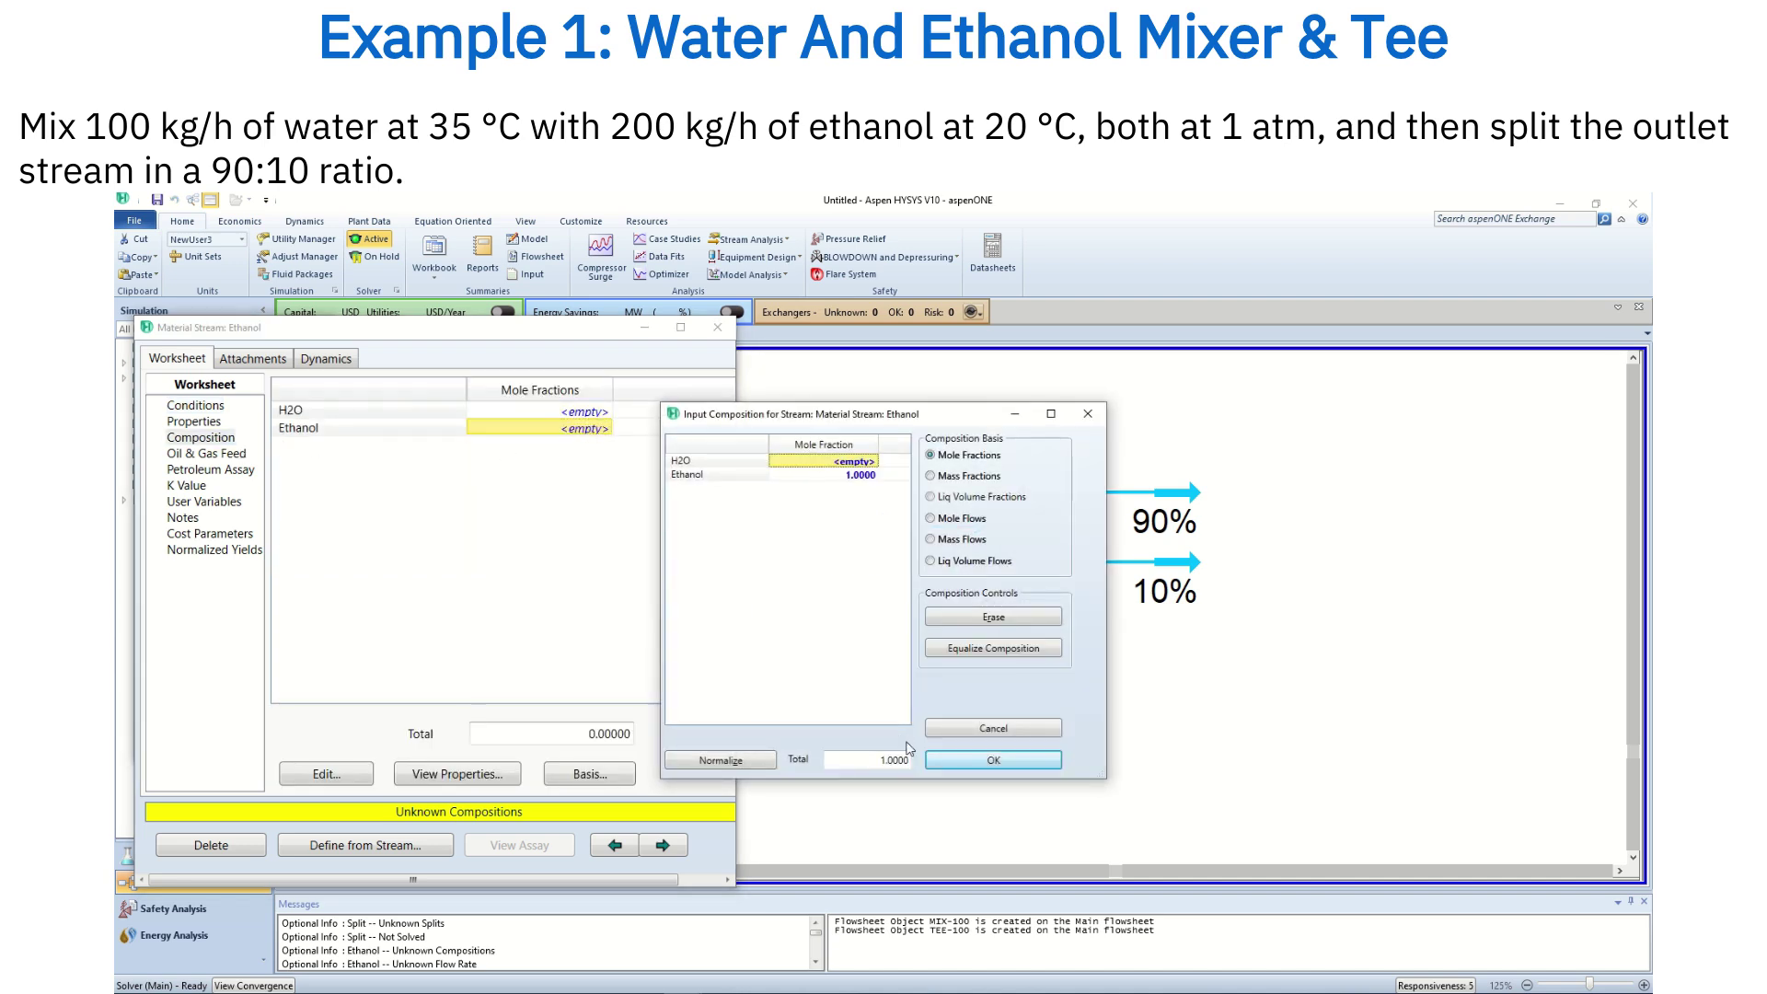
click(964, 764)
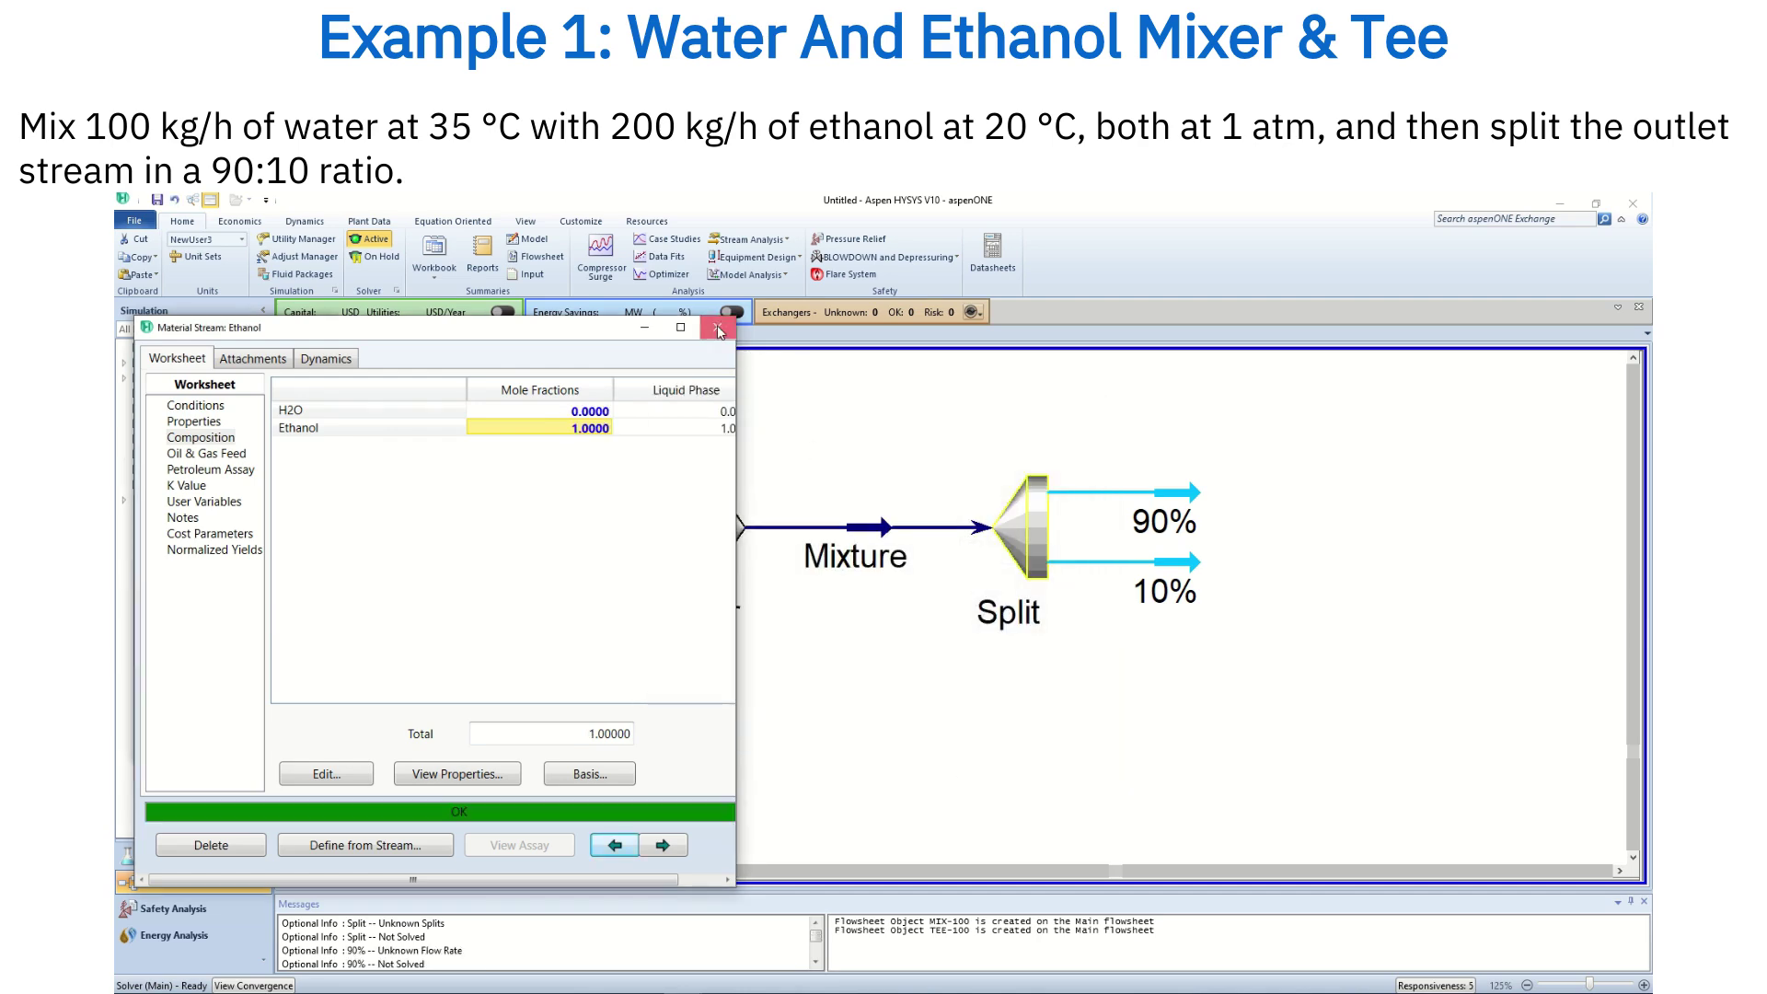
click(717, 327)
- Set the Split tee's flow ratio to 0.9 for the 90% outlet
double_click(1020, 530)
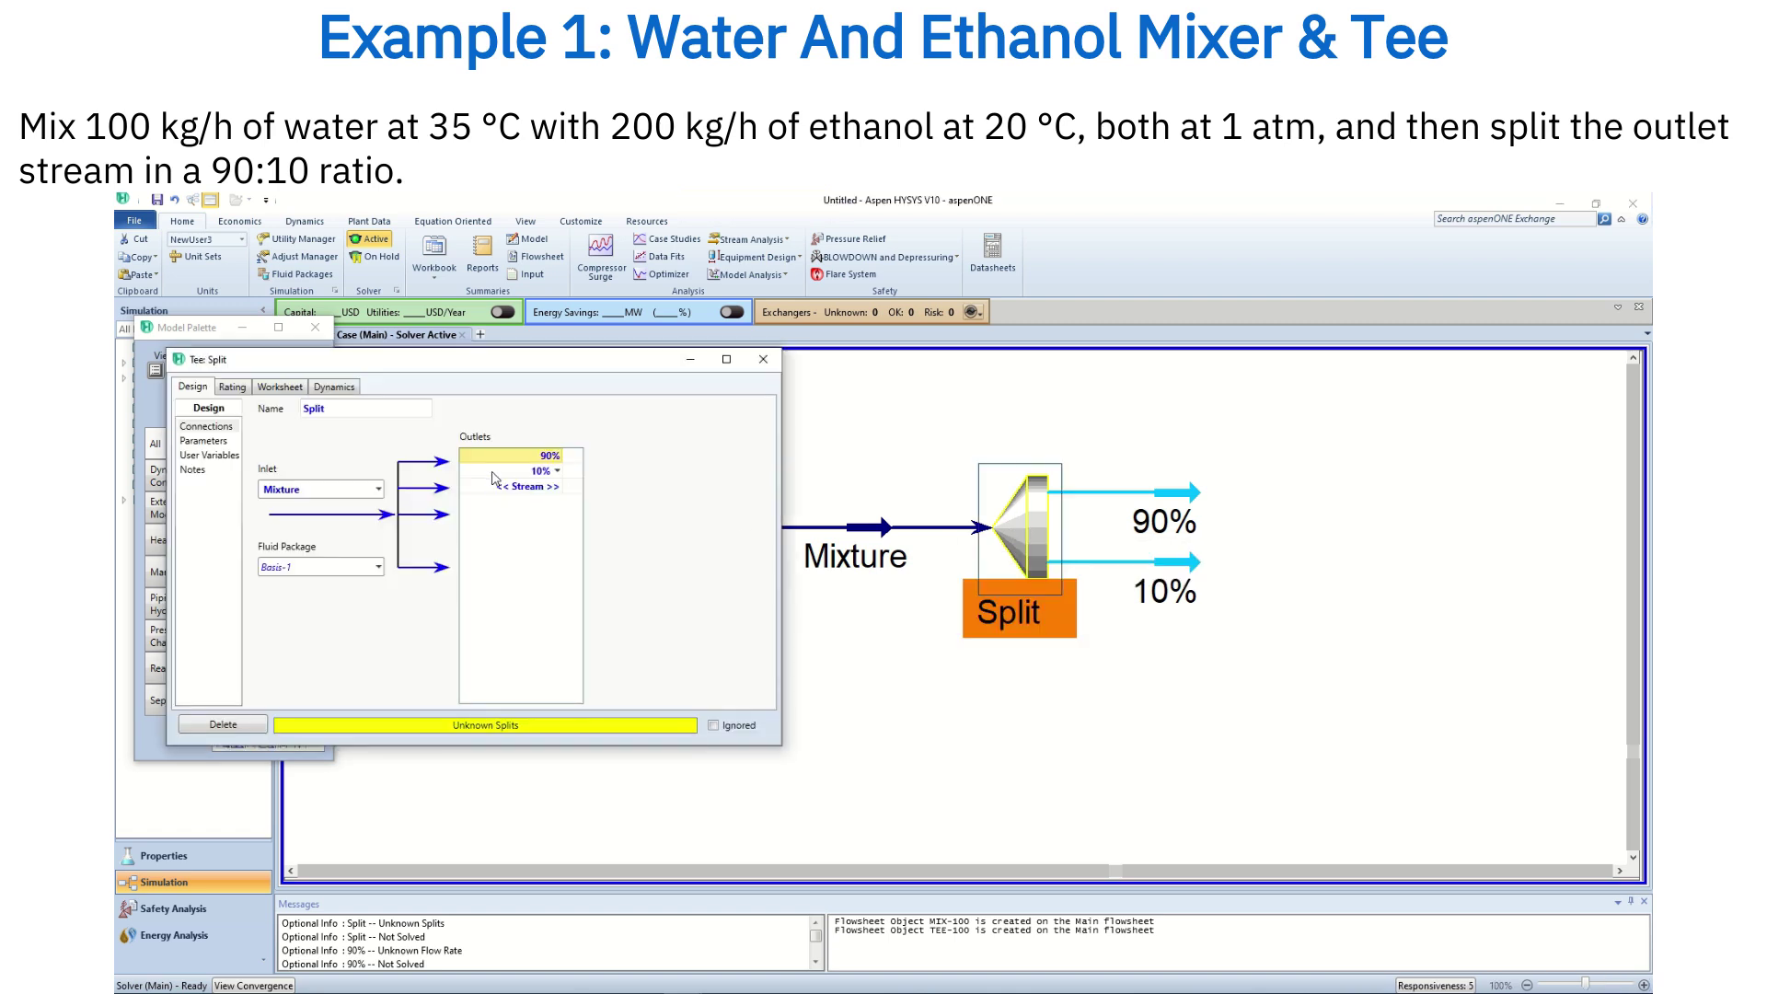
click(210, 441)
text(0.9)
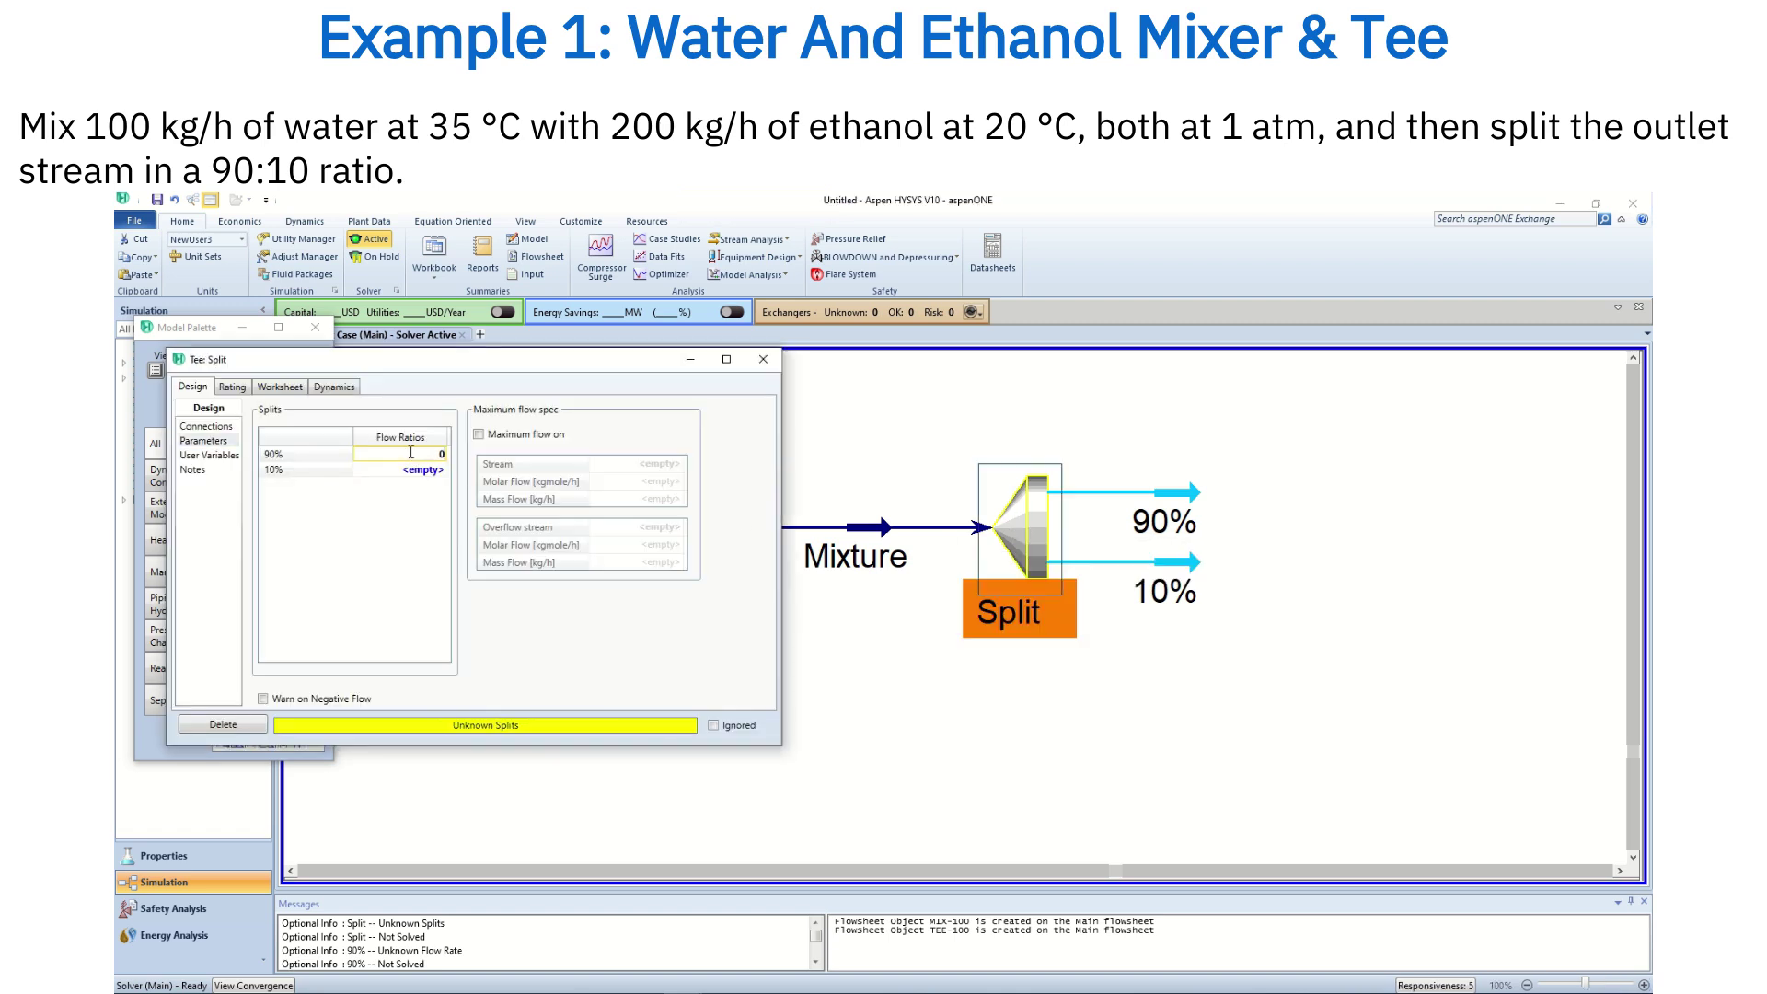
key(Return)
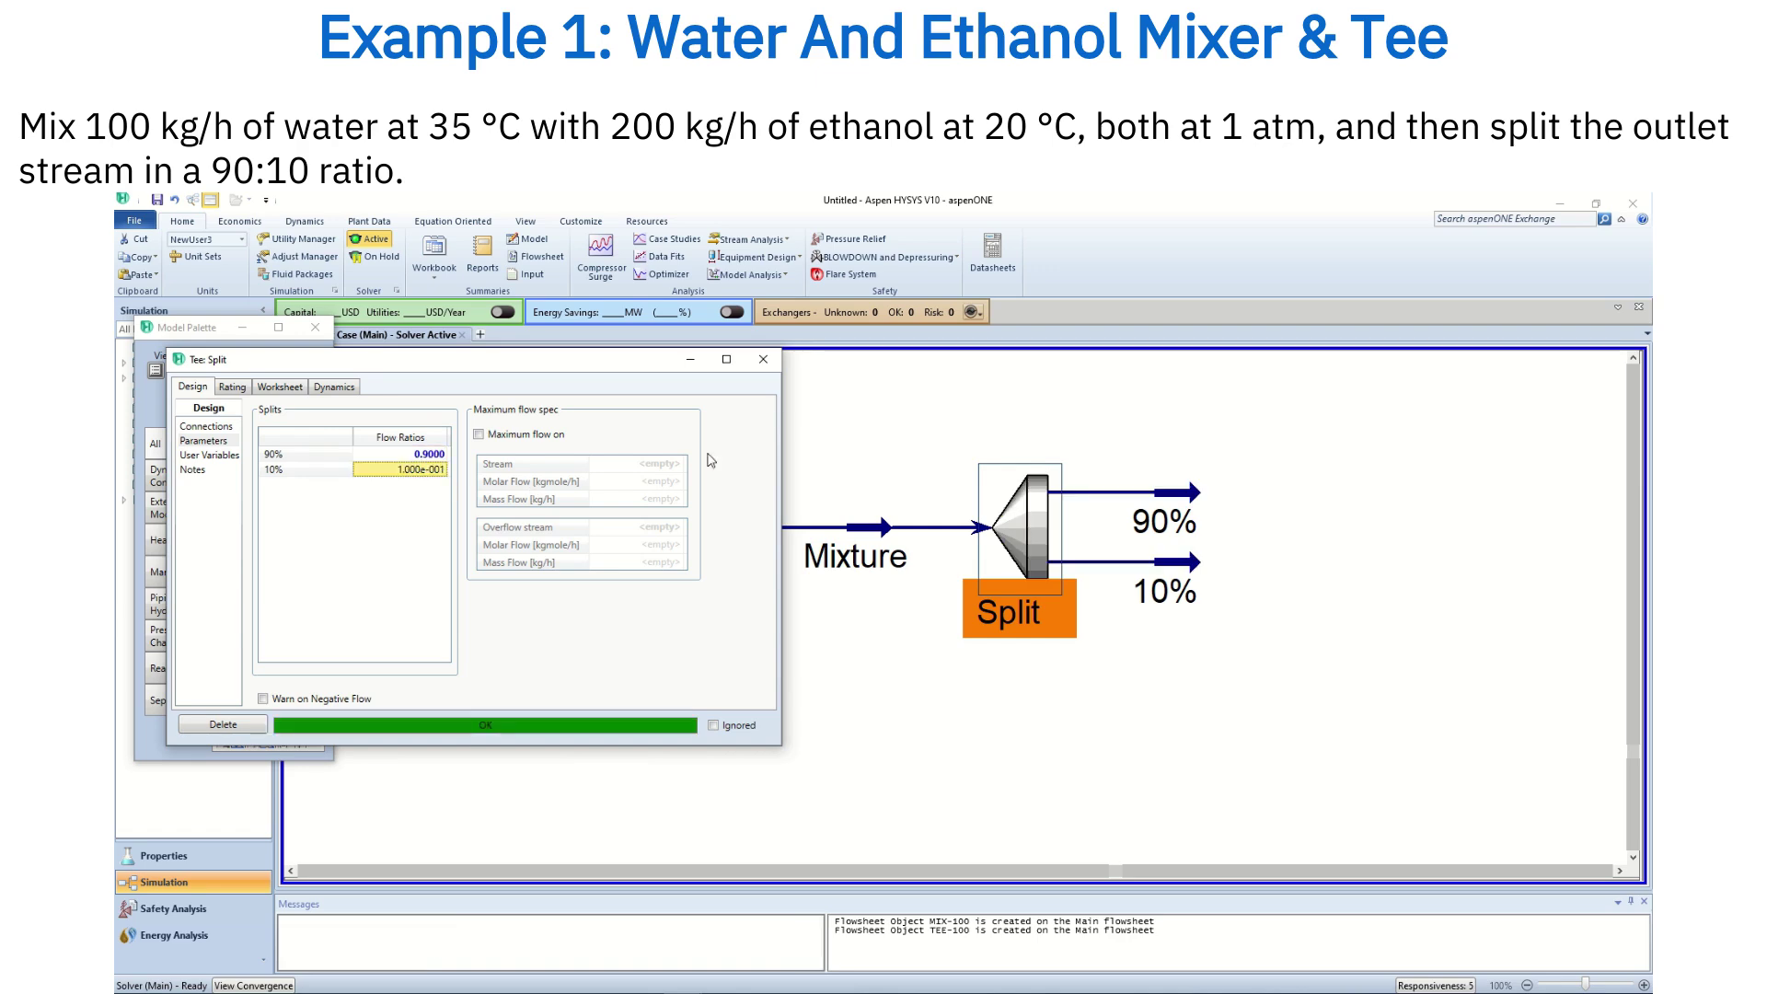
click(763, 359)
click(856, 626)
double_click(865, 530)
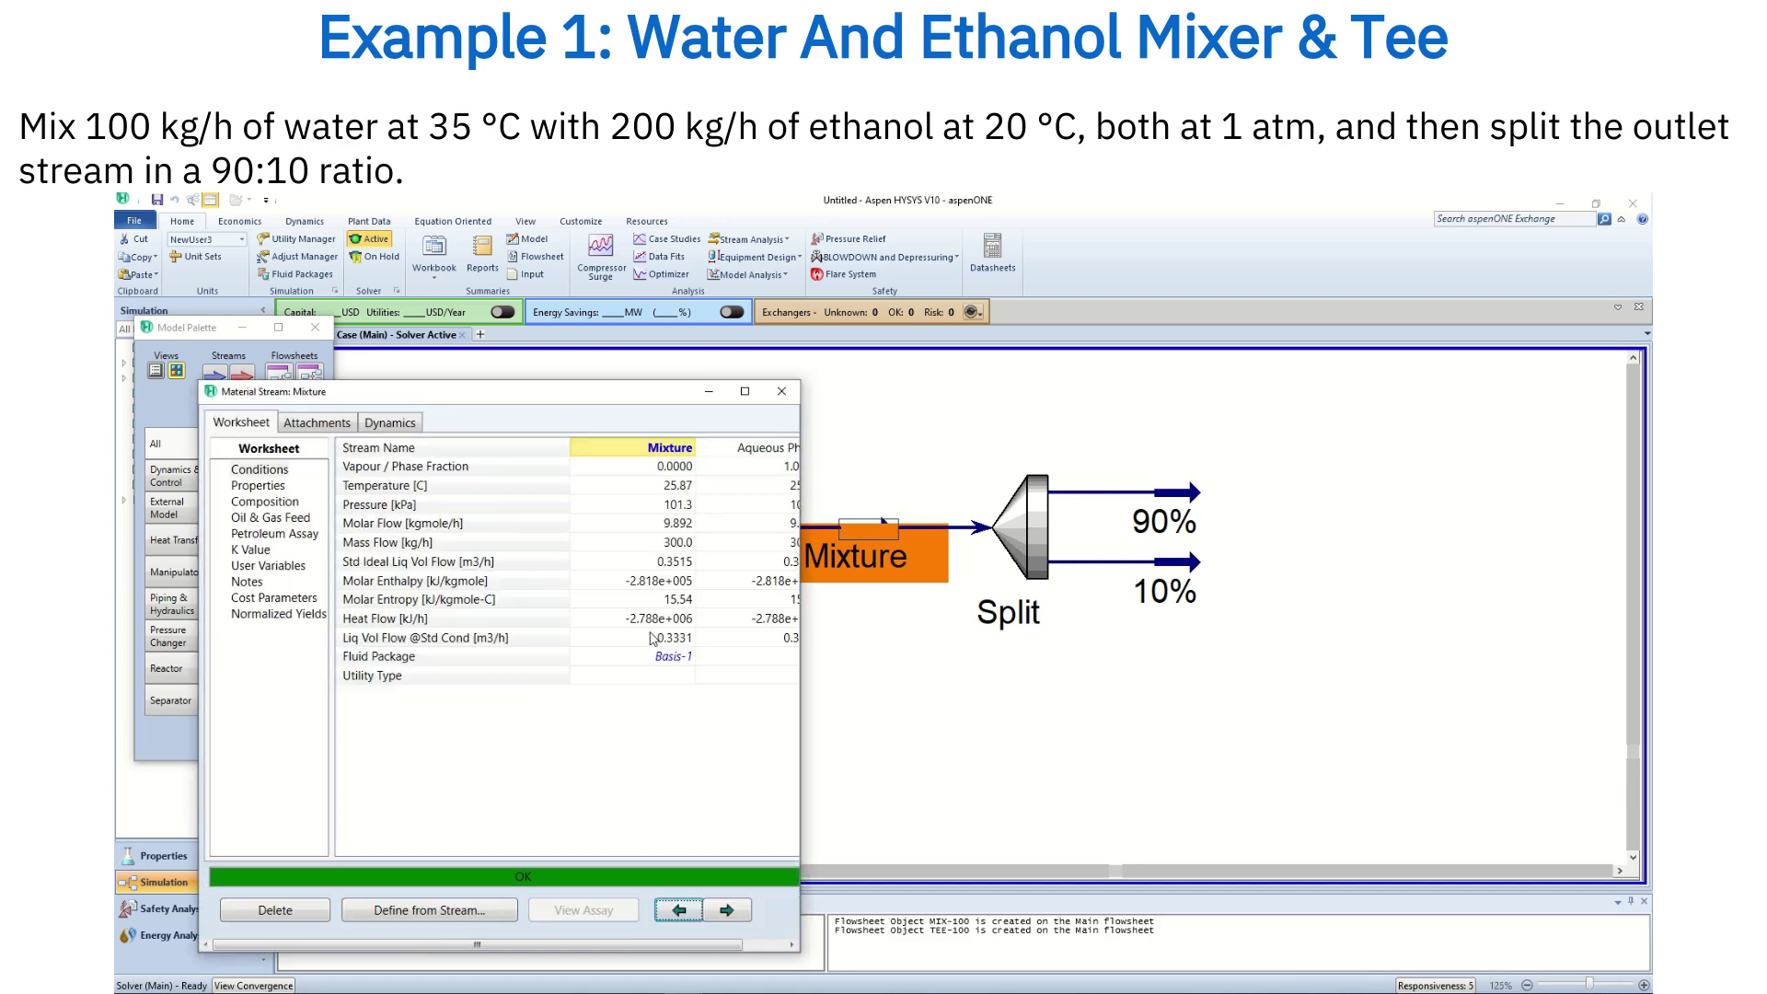
click(672, 486)
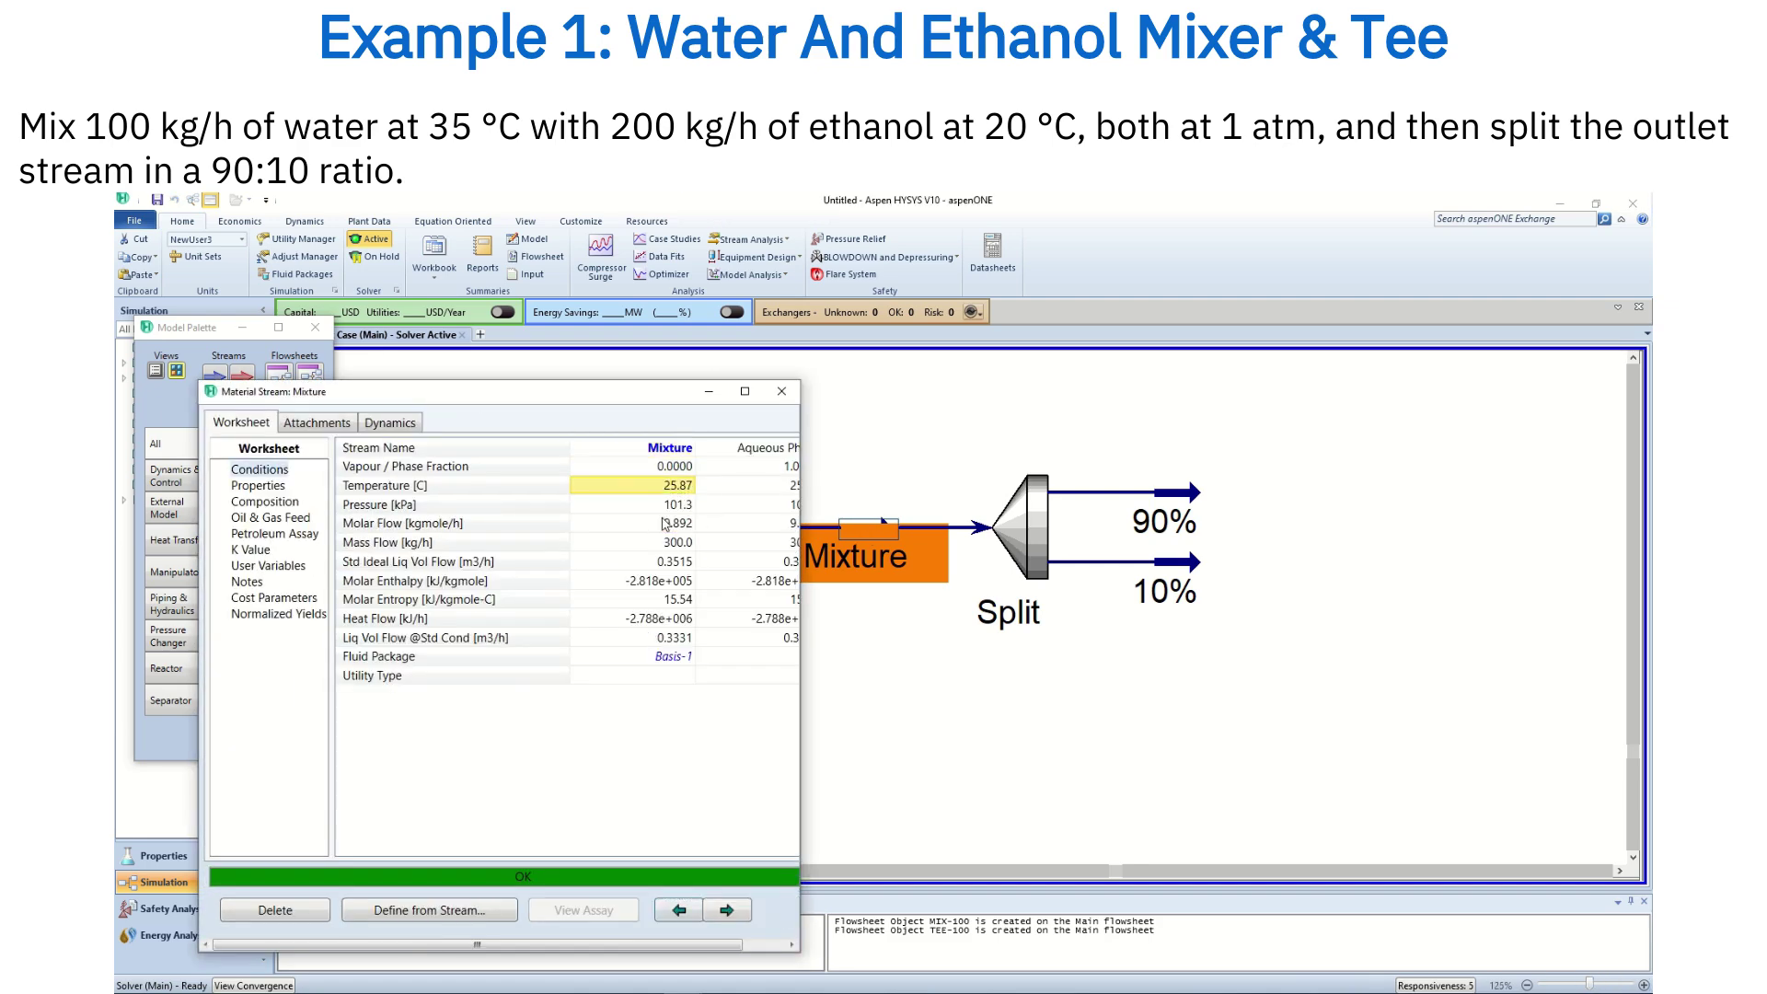
click(279, 503)
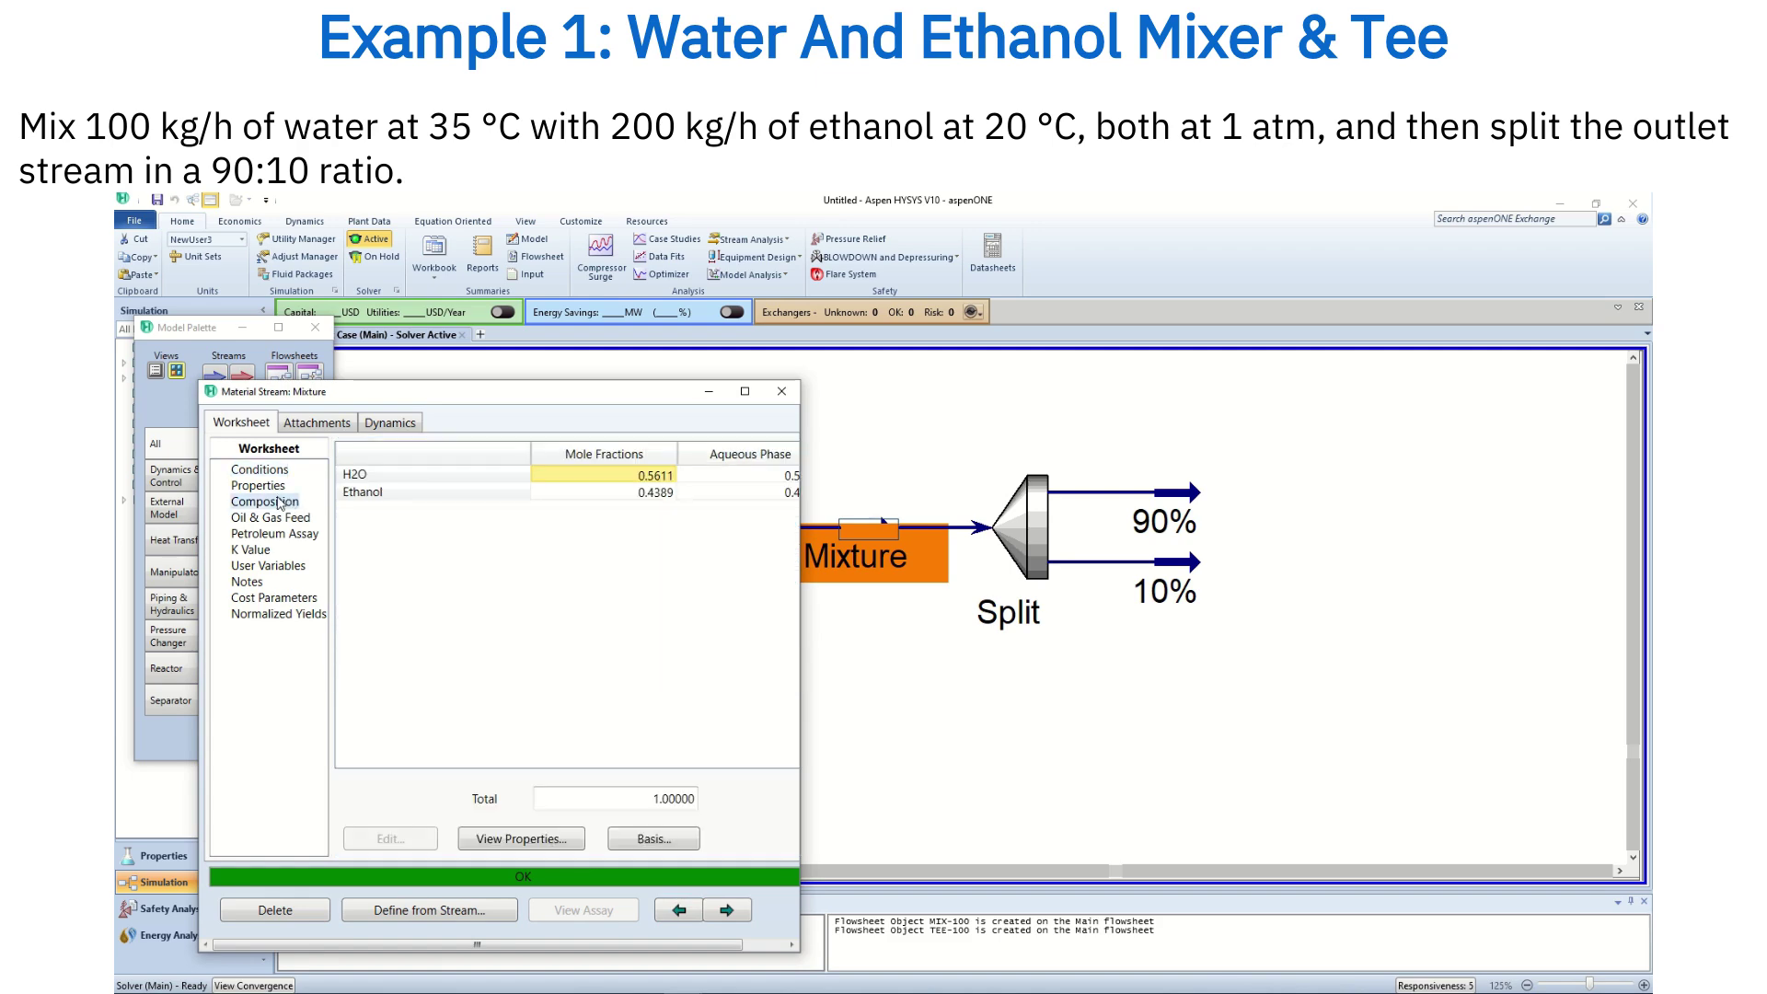
click(265, 471)
click(269, 487)
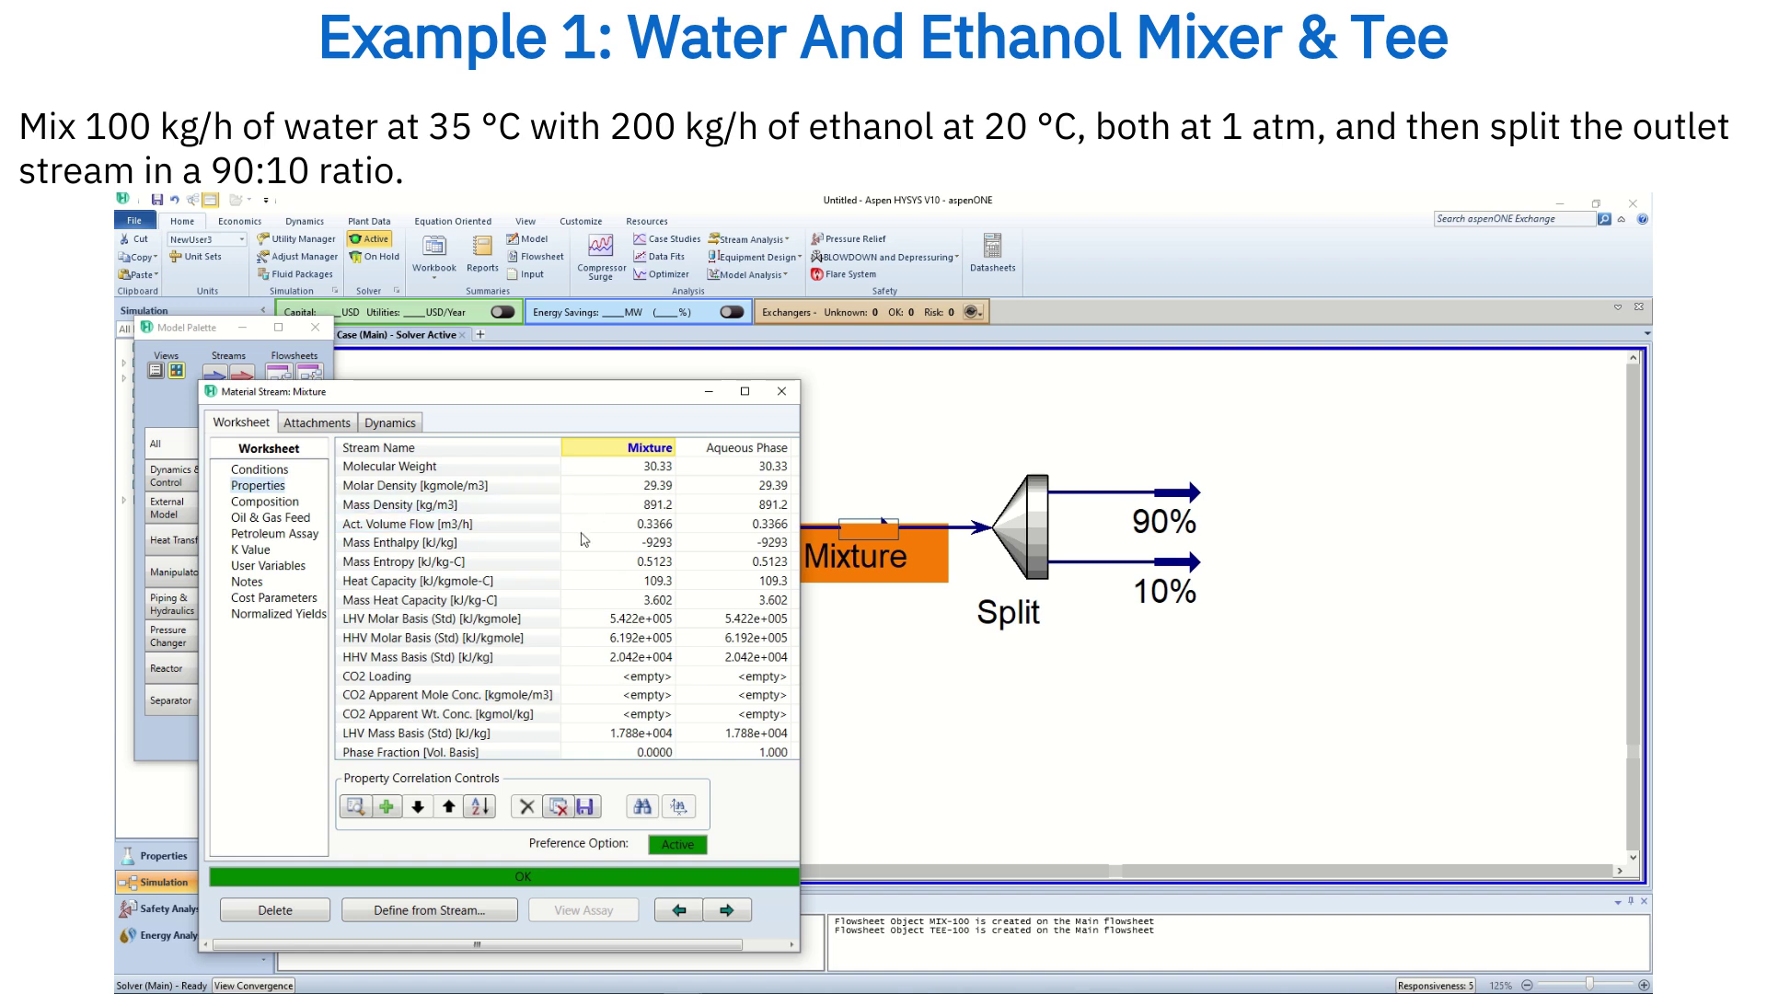
click(642, 583)
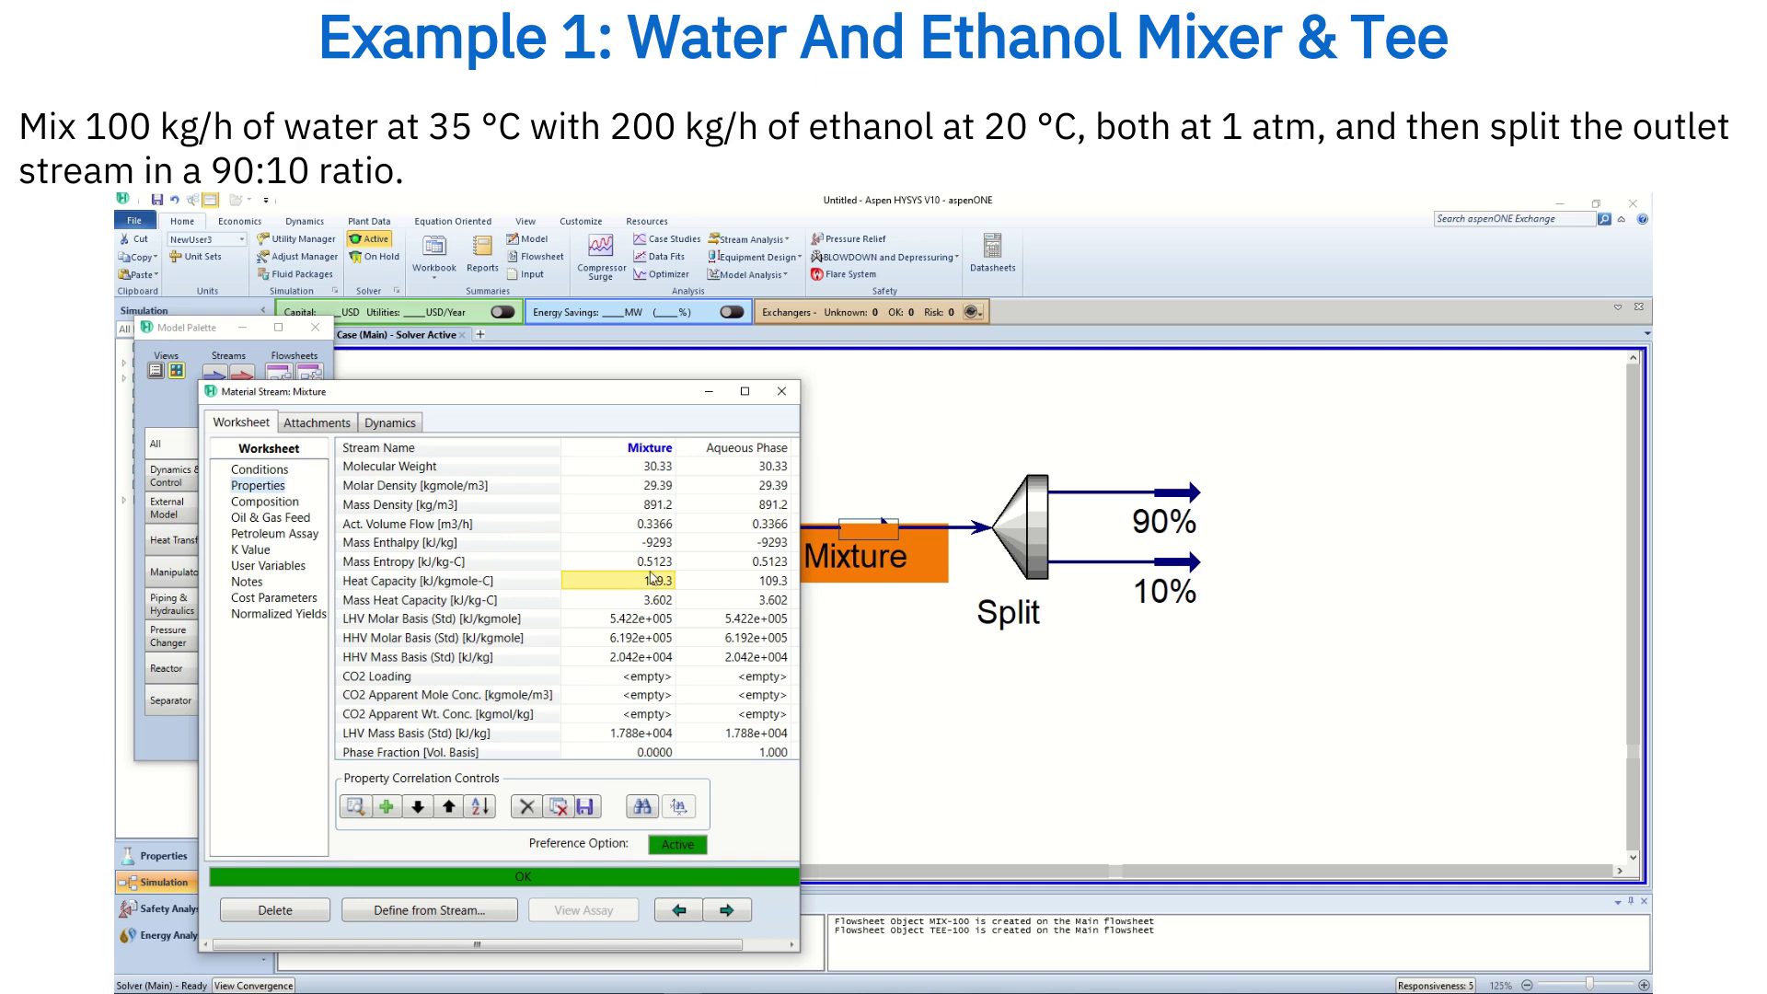
click(782, 392)
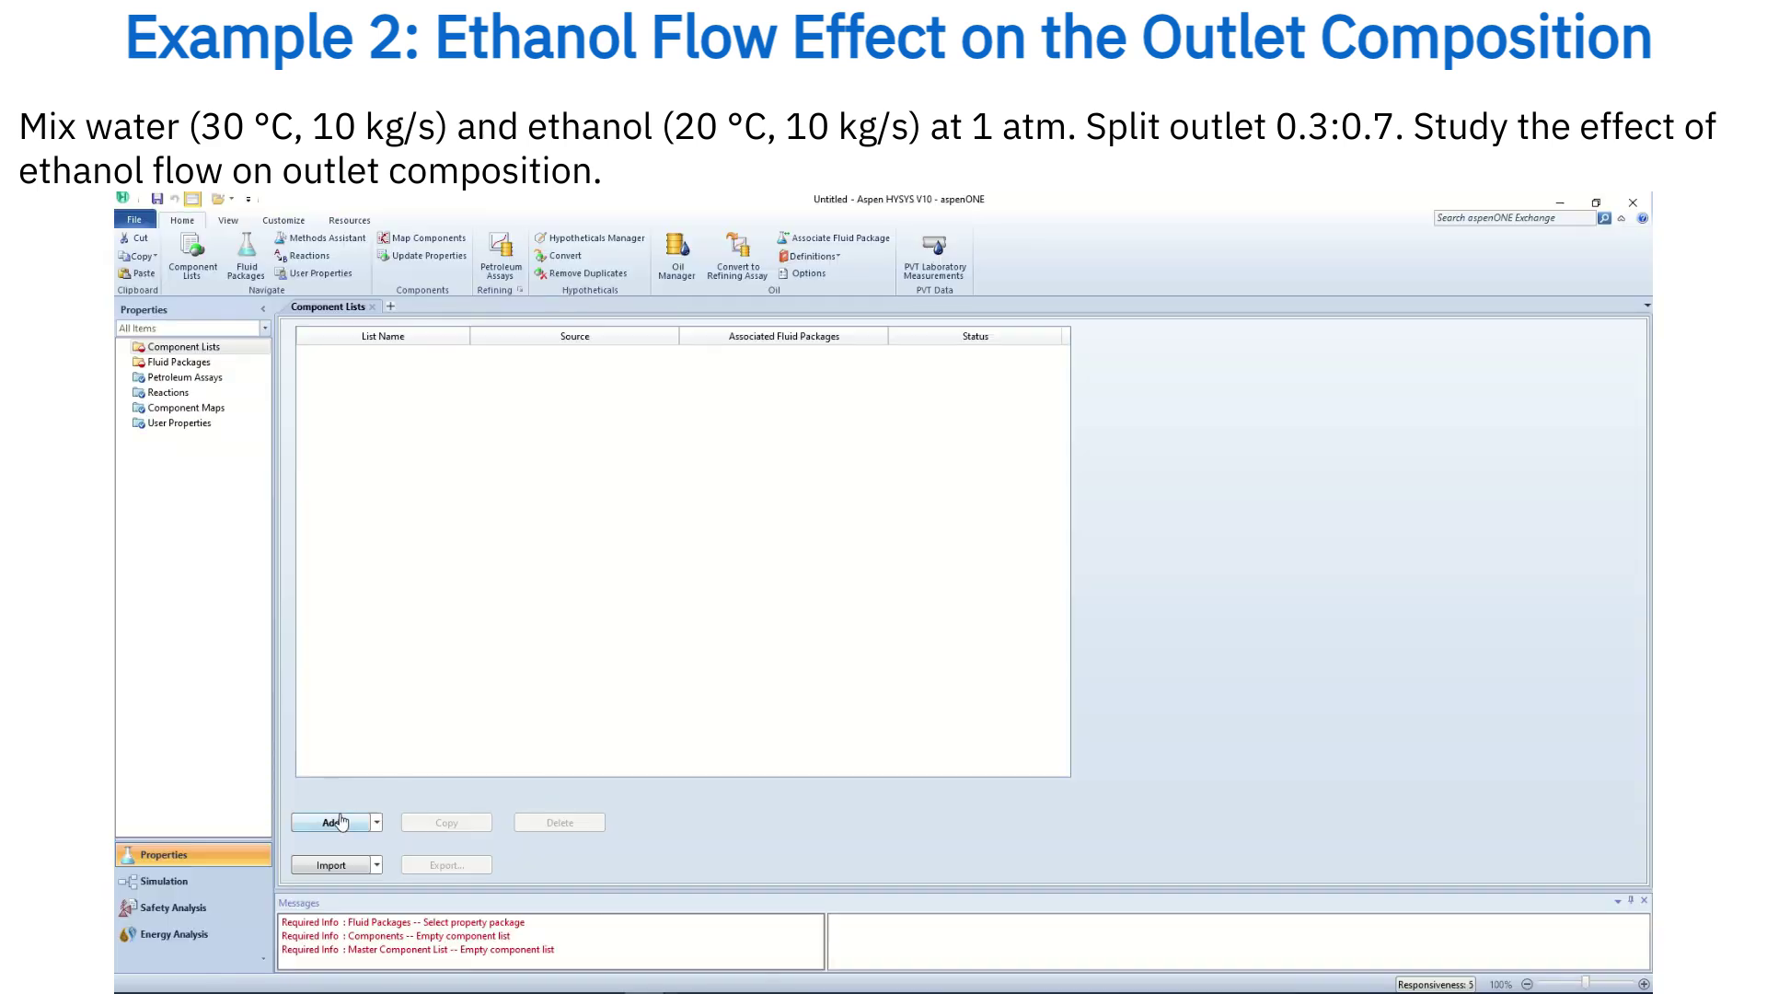
- Add water and ethanol to the component list
click(342, 820)
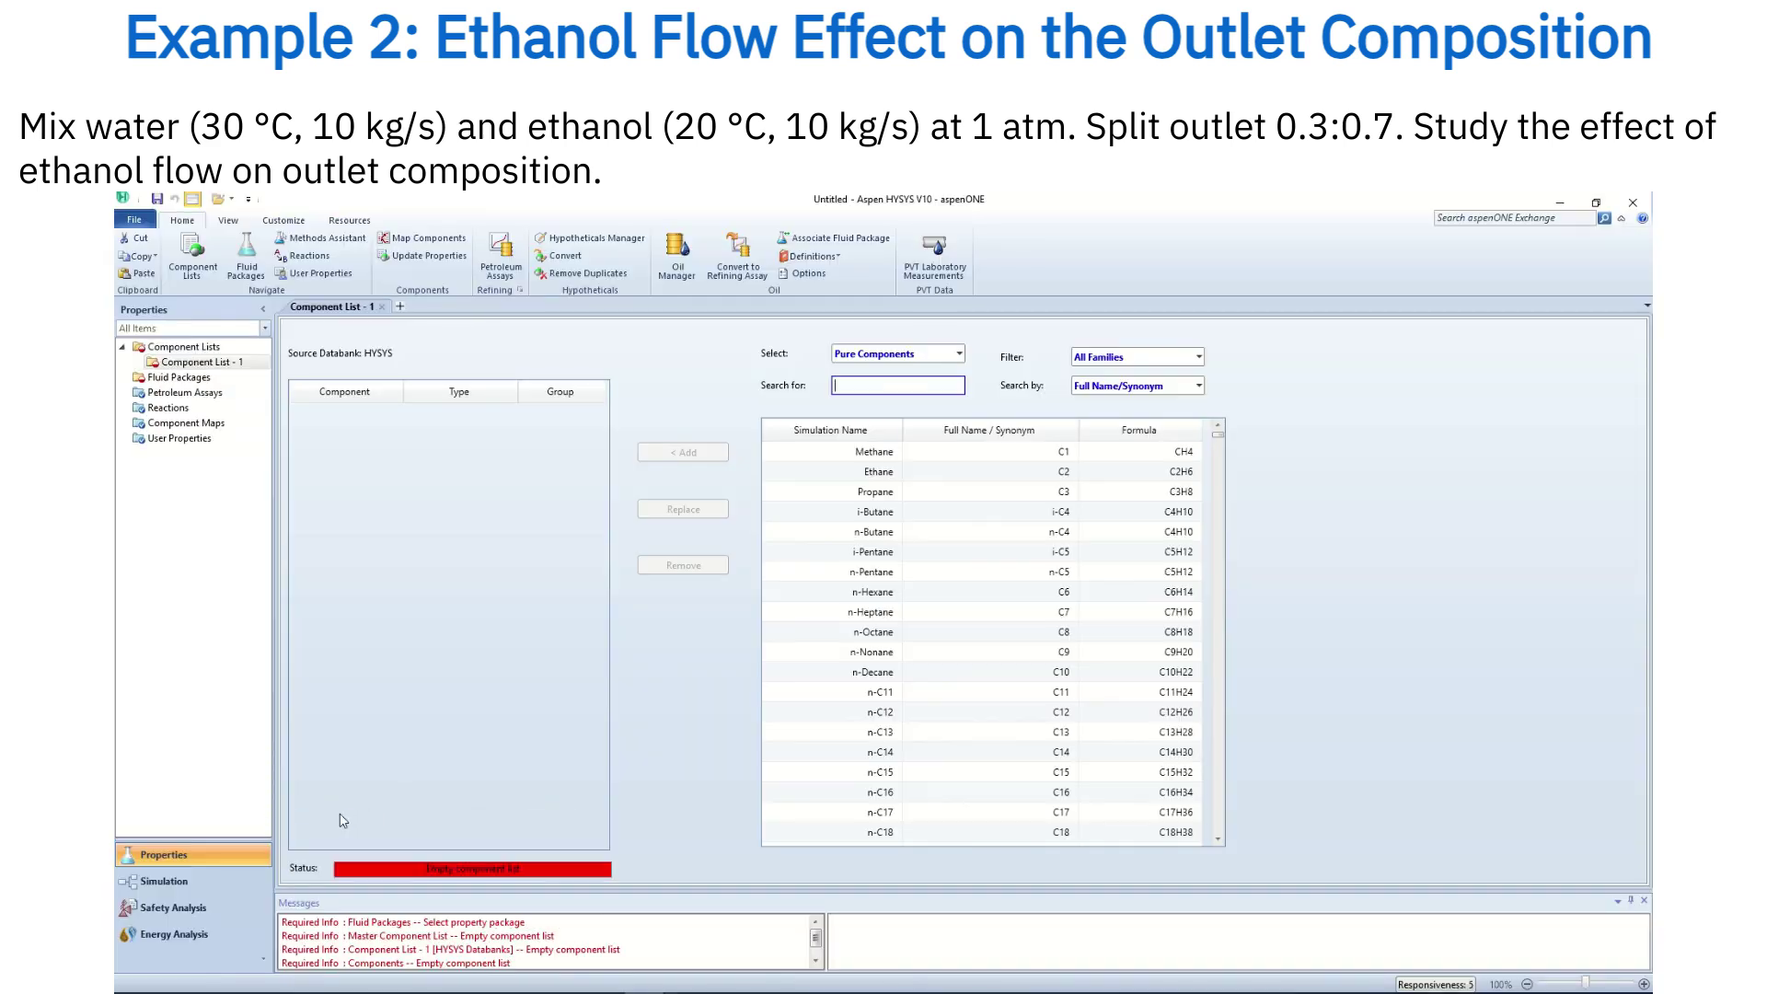
text(water)
key(Return)
text(ethan)
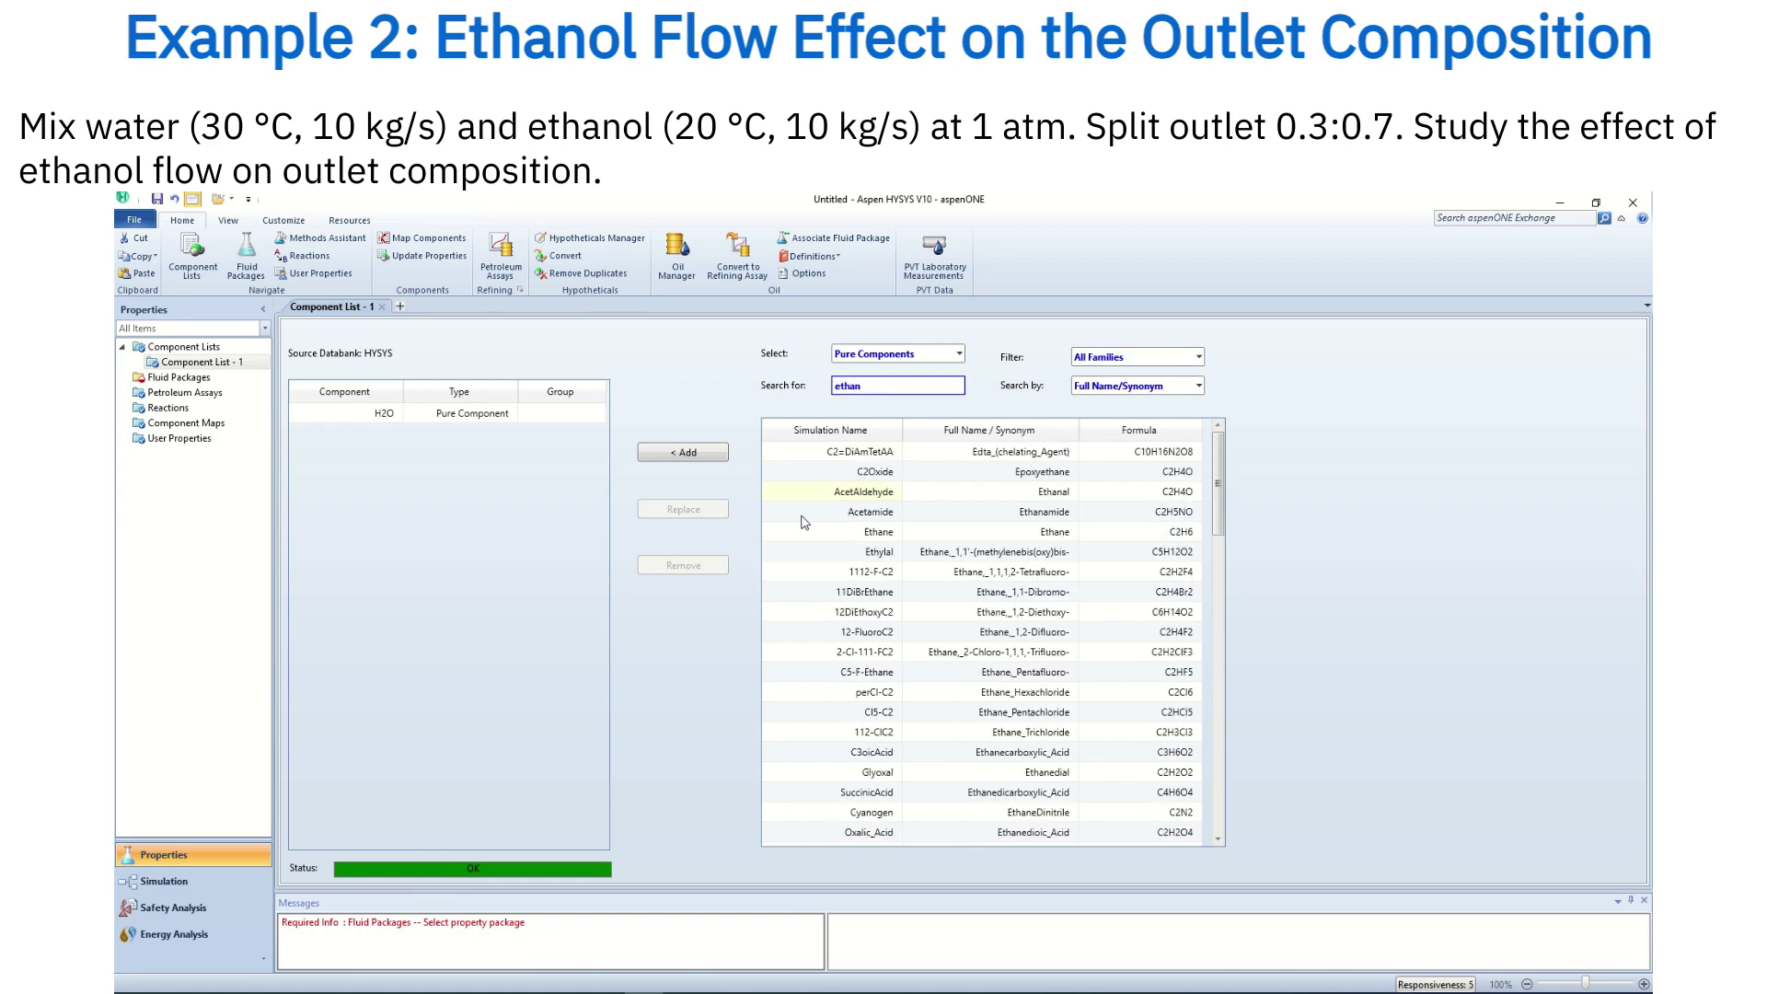
text(ol)
key(Return)
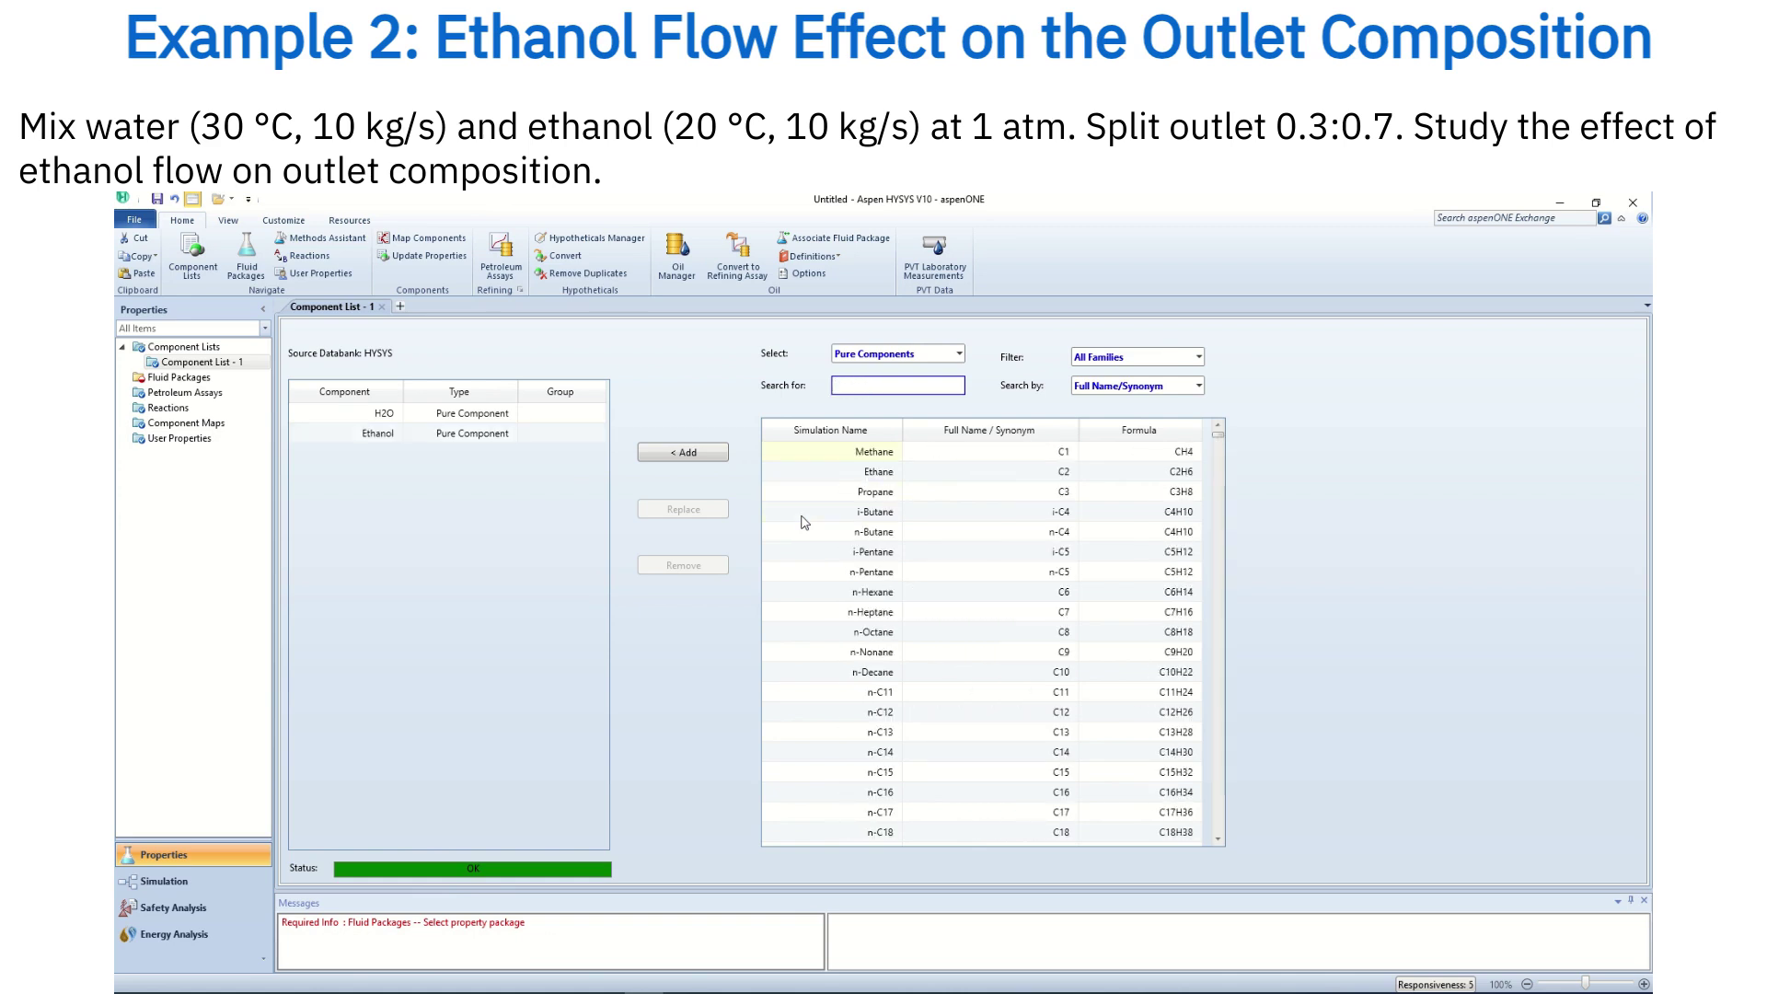
- Create an NRTL fluid package and enter the simulation environment
click(179, 377)
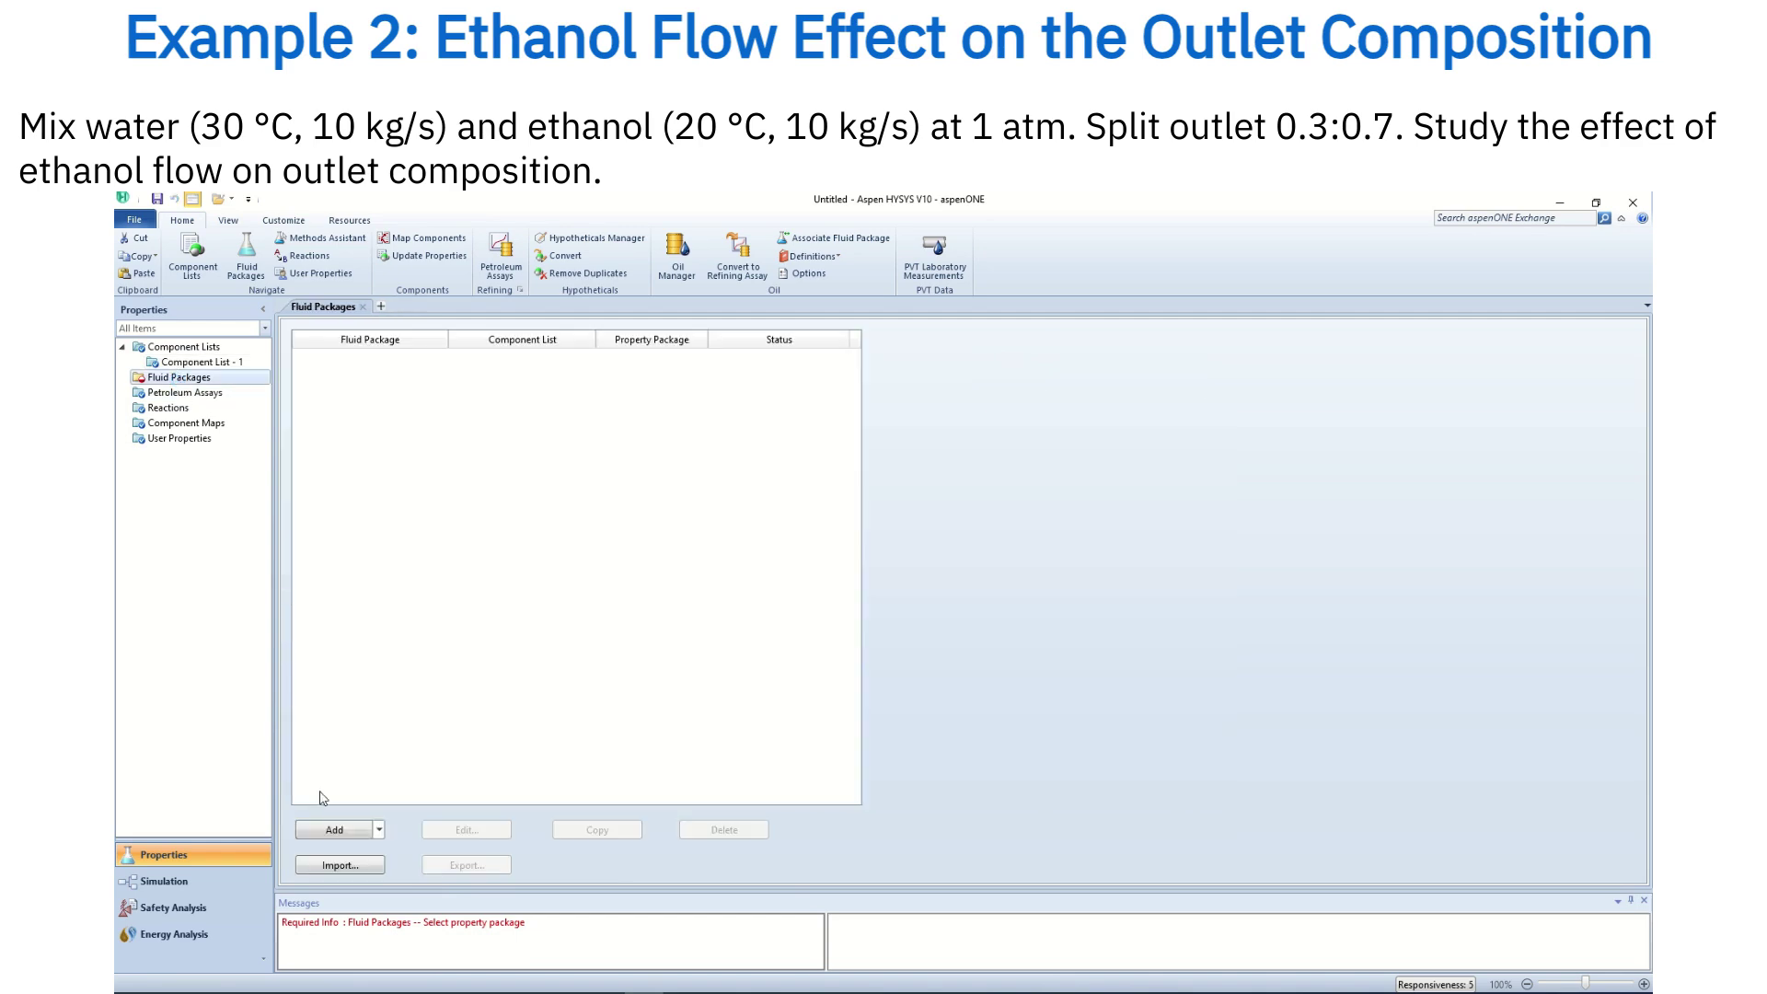
click(334, 832)
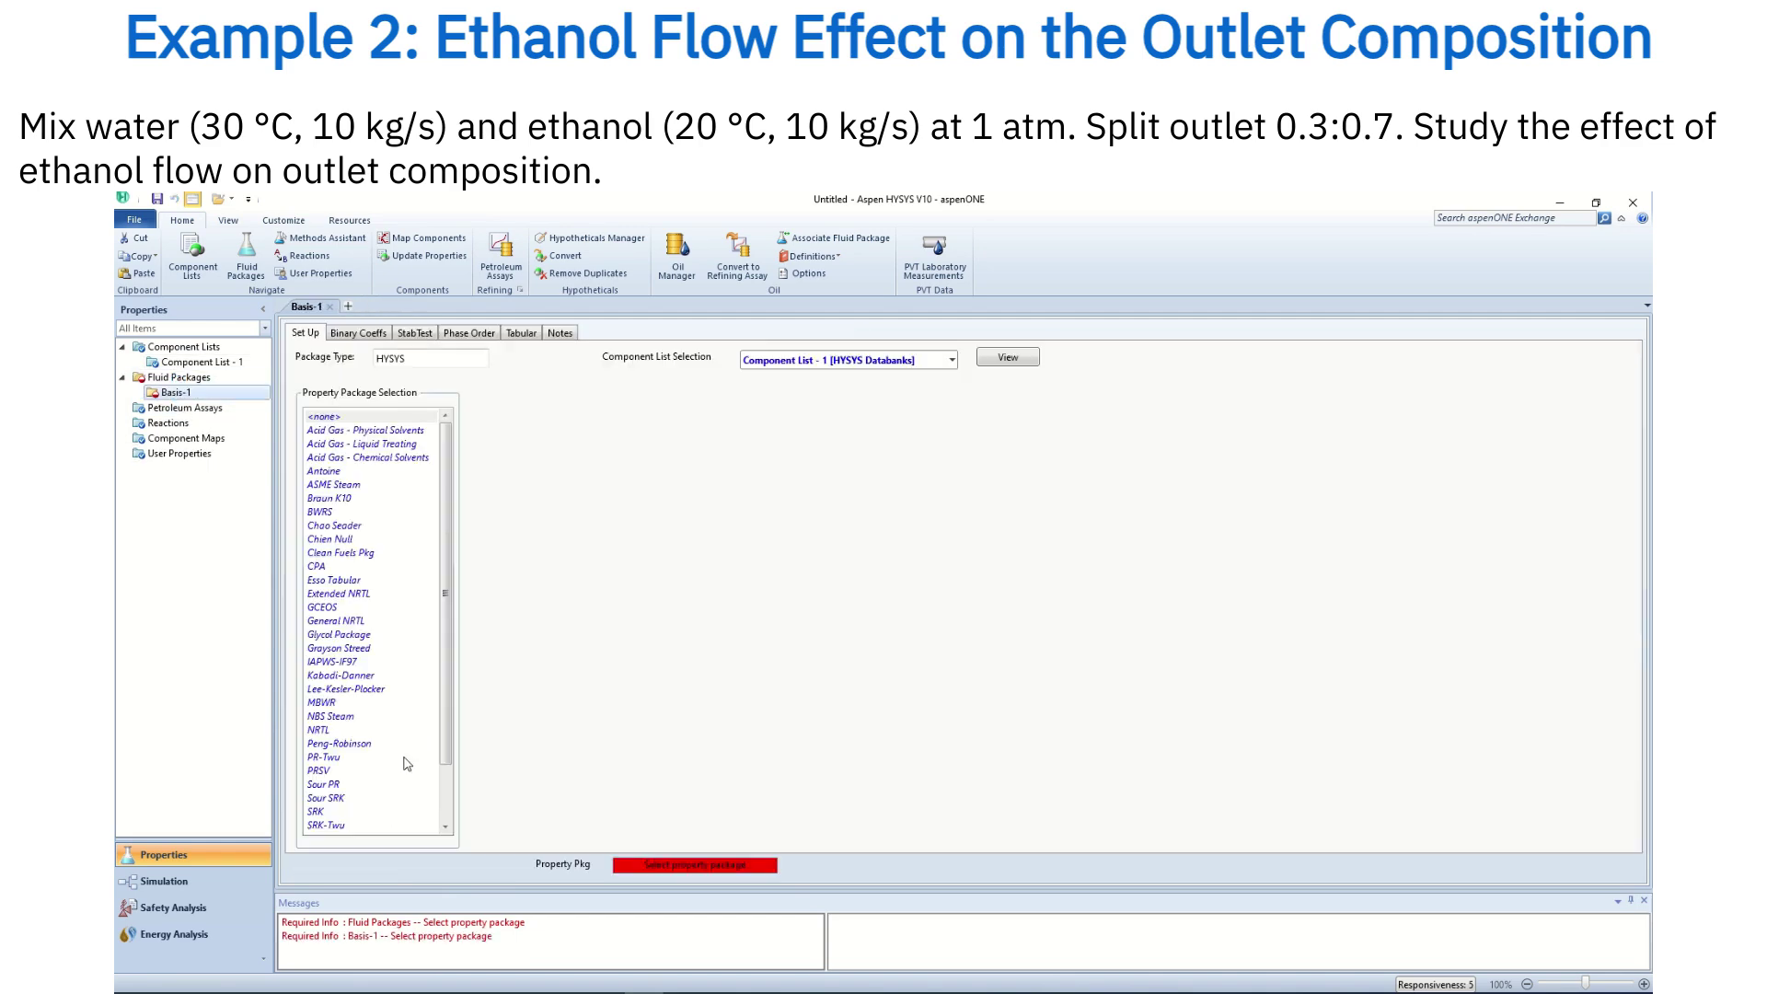
click(319, 730)
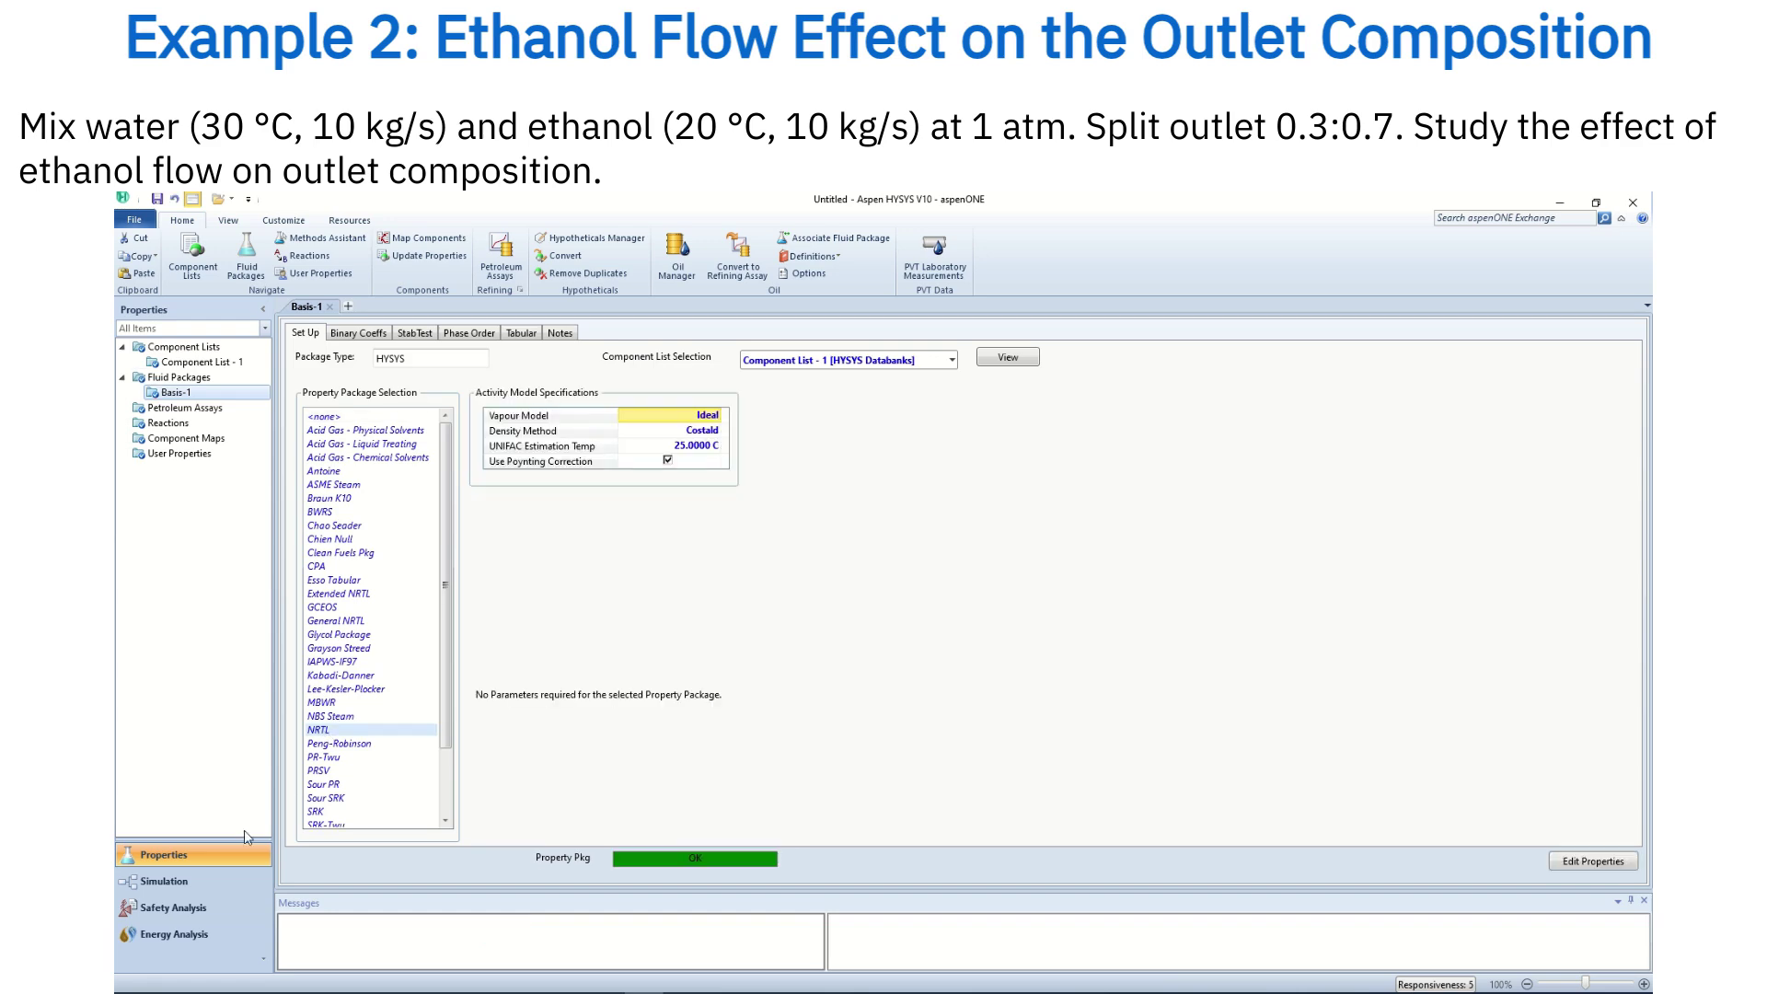
click(197, 884)
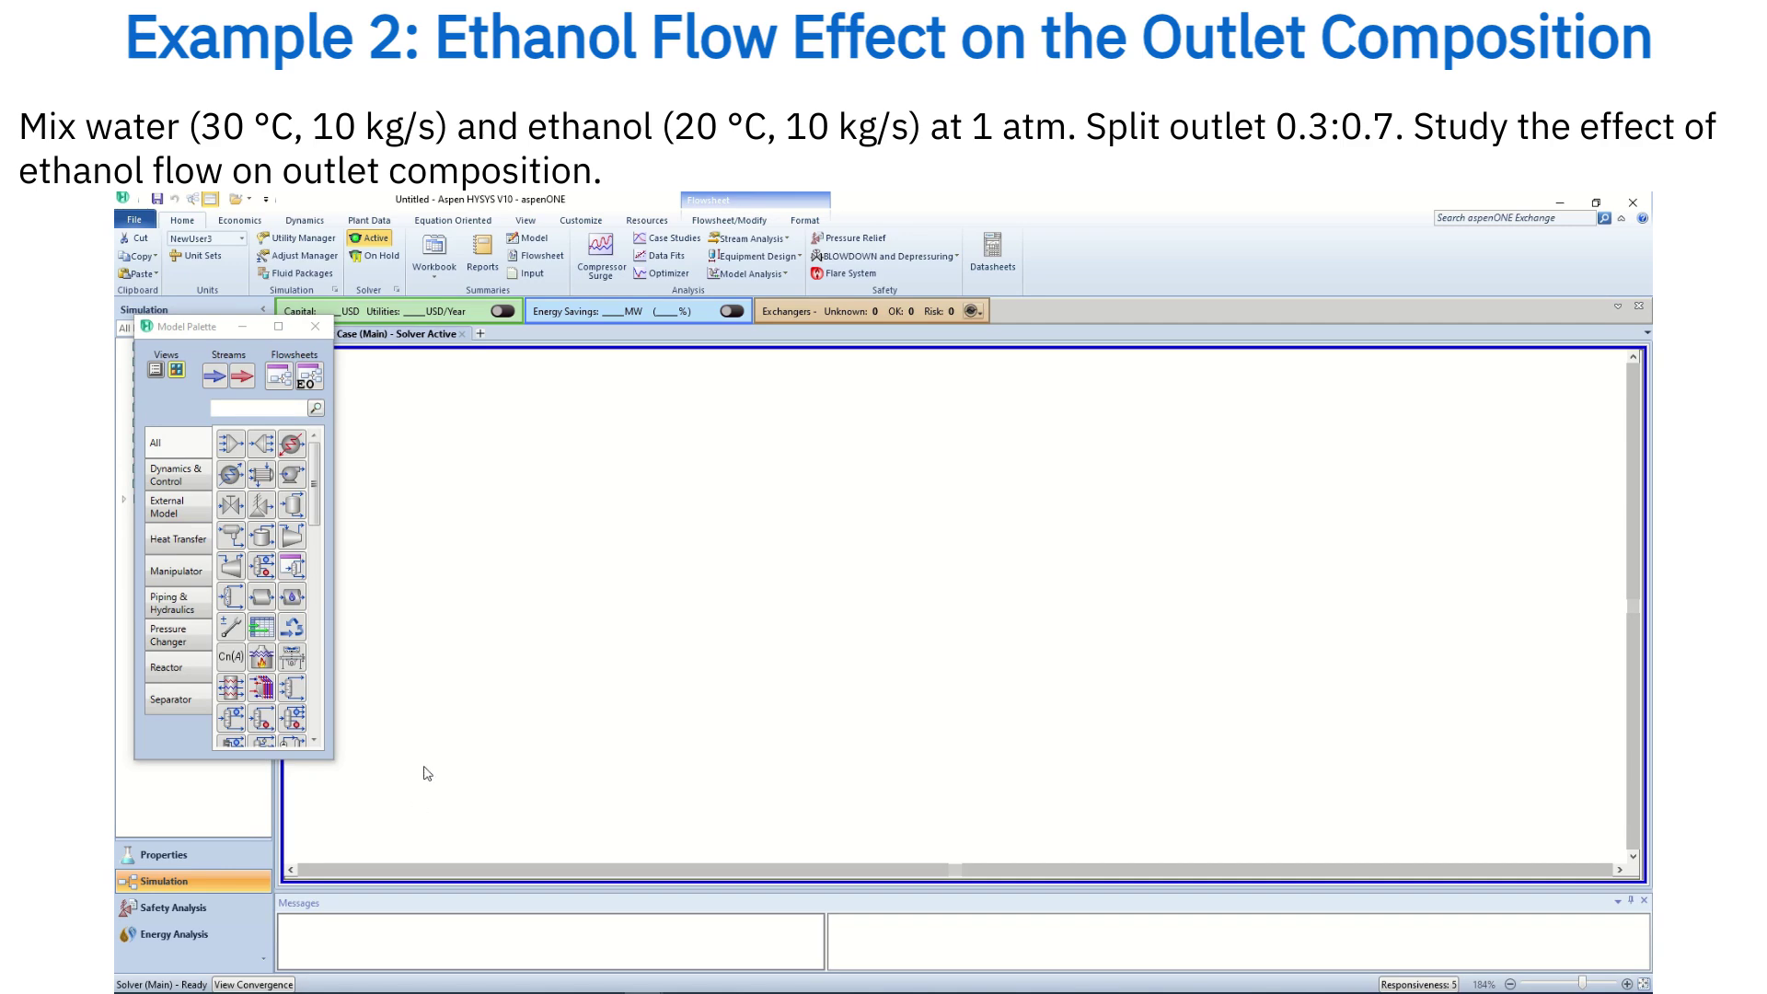
- Place a mixer and a tee on the flowsheet and rename the mixer to Mixer
click(244, 451)
drag(244, 451, 624, 597)
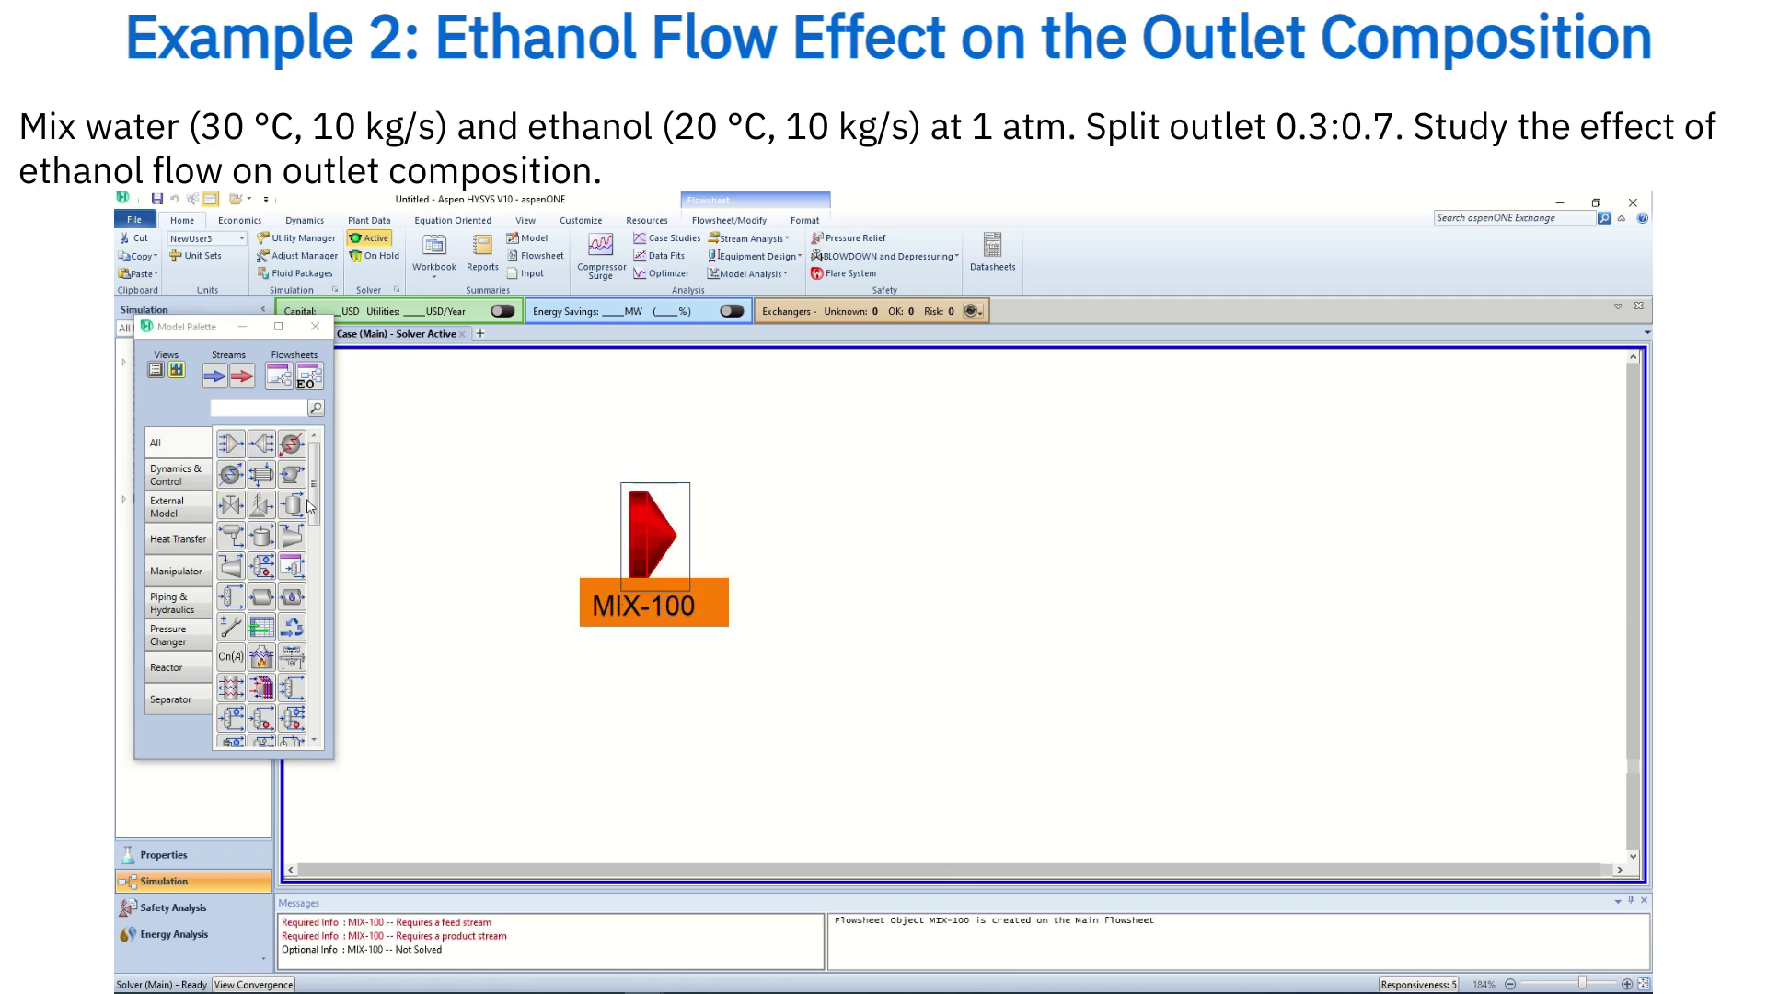
drag(261, 445, 854, 595)
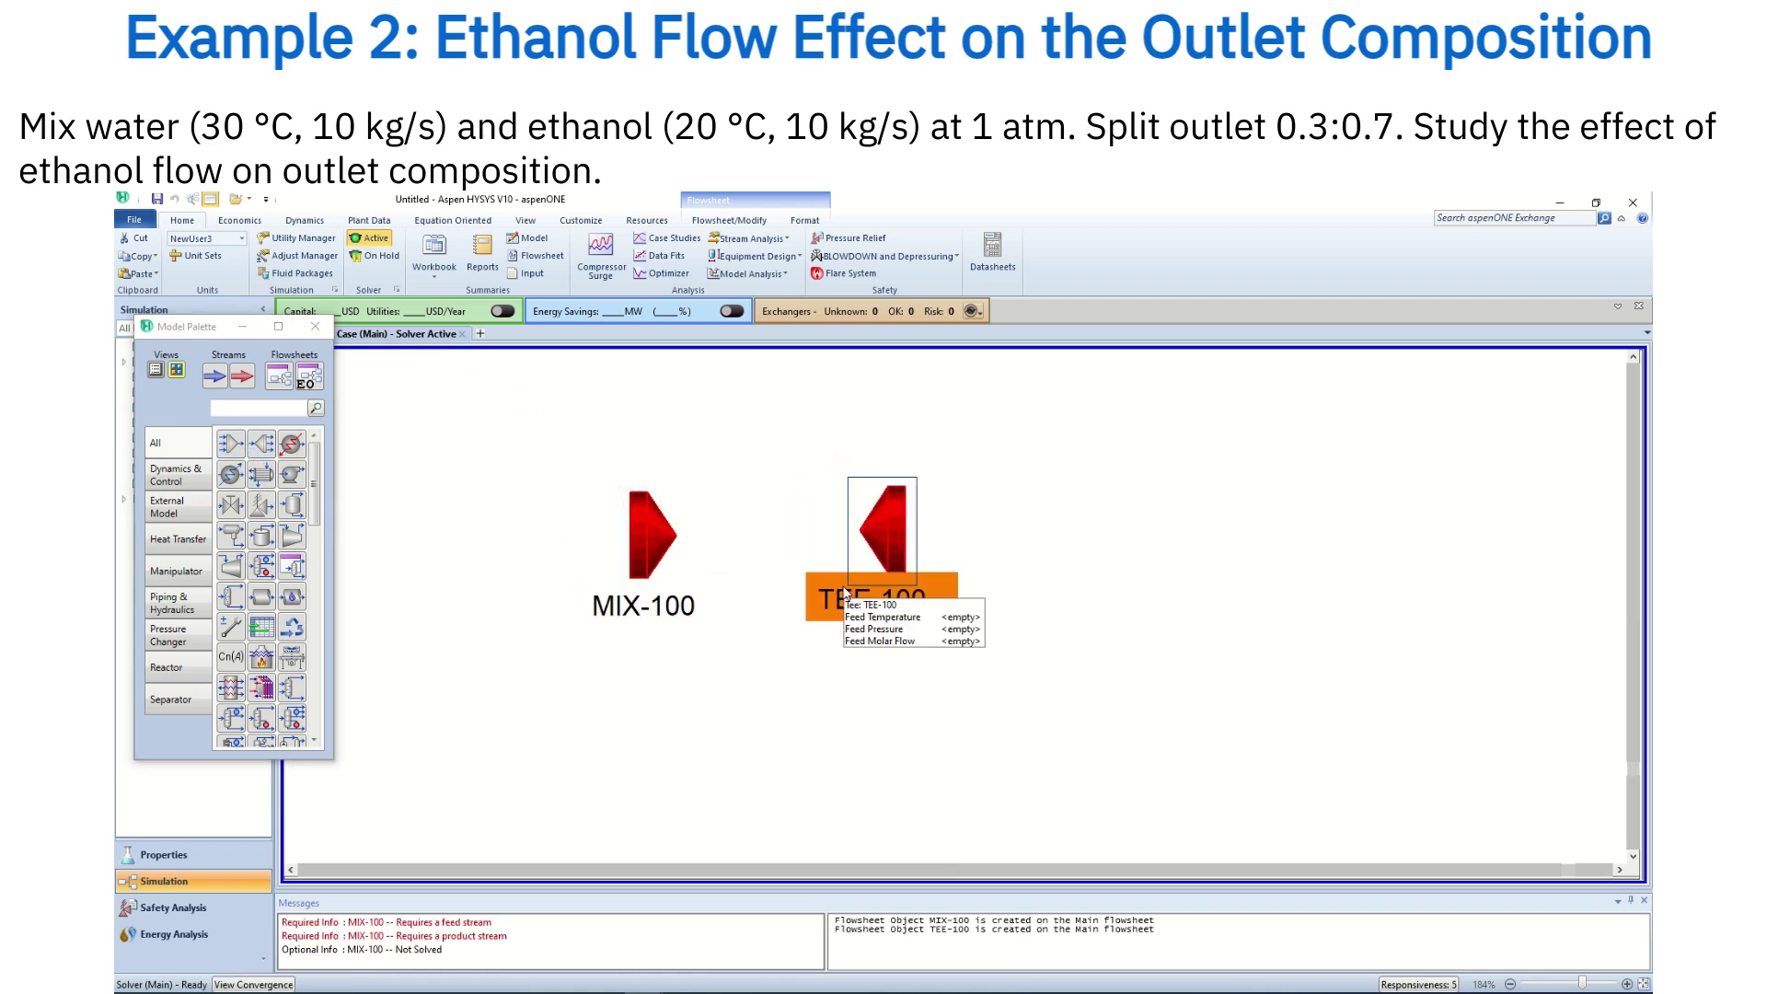
double_click(648, 537)
click(462, 442)
text(Mixer)
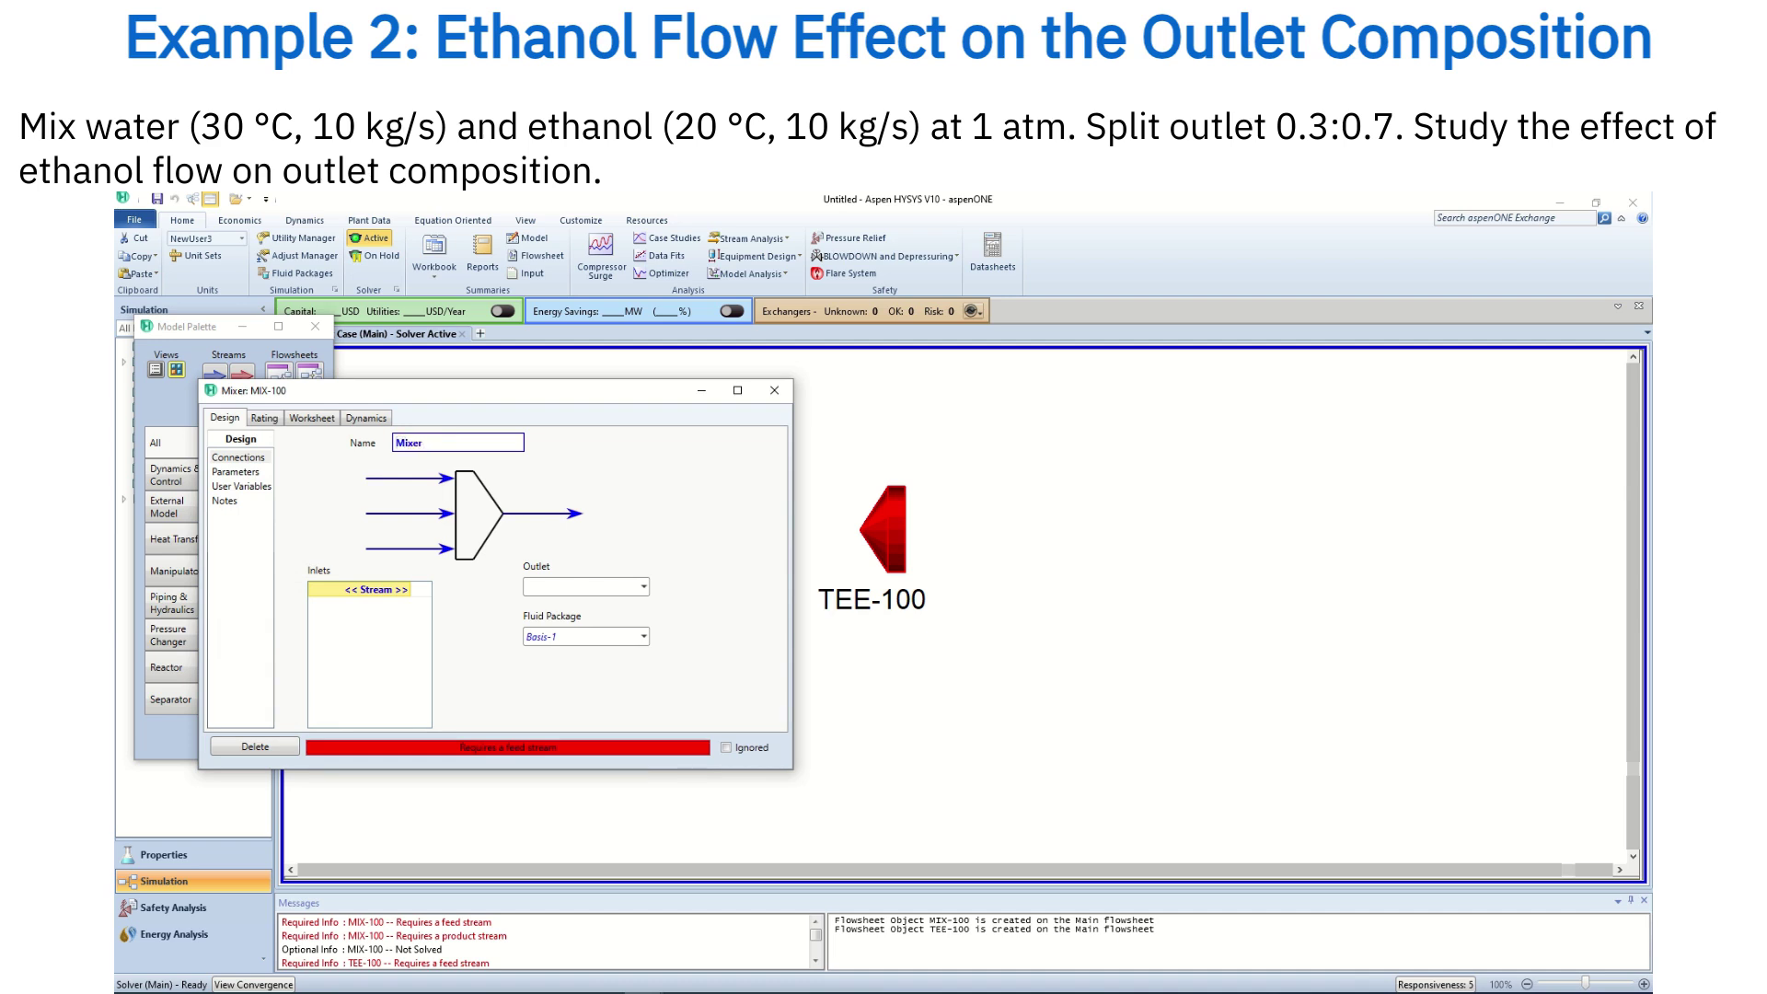
key(Return)
- Connect Water and Ethanol as mixer inlets and Mixture as its outlet
click(407, 590)
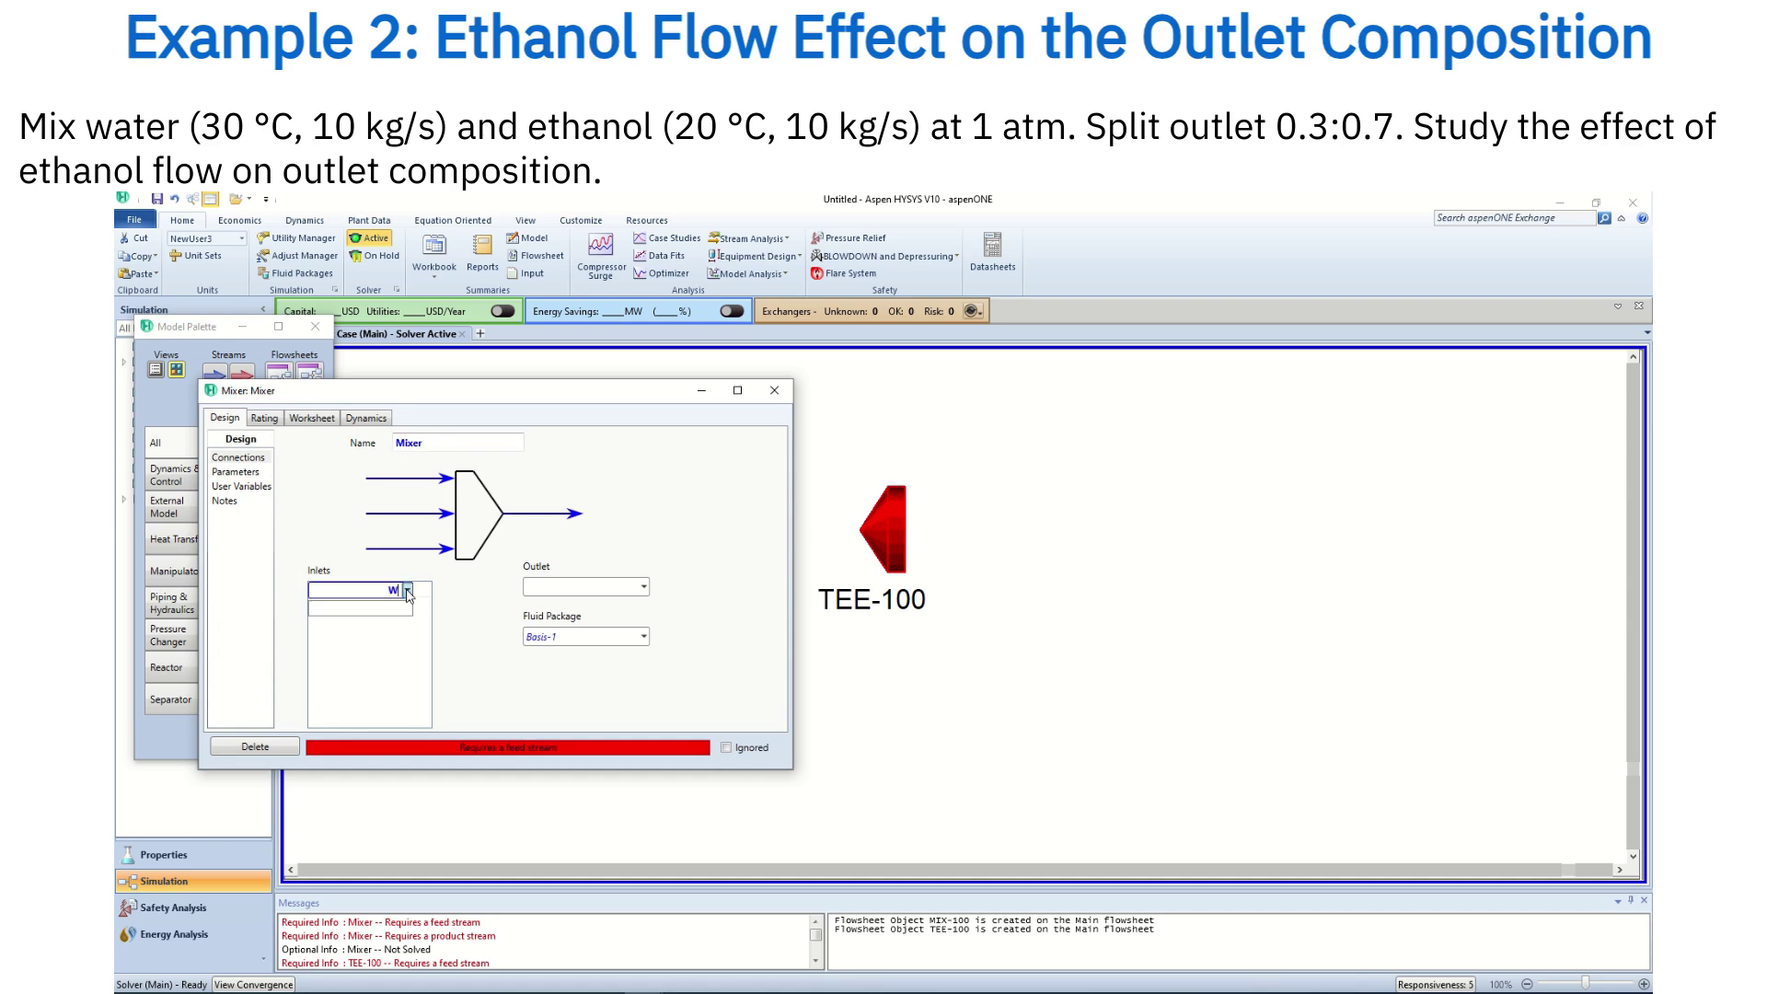
key(Return)
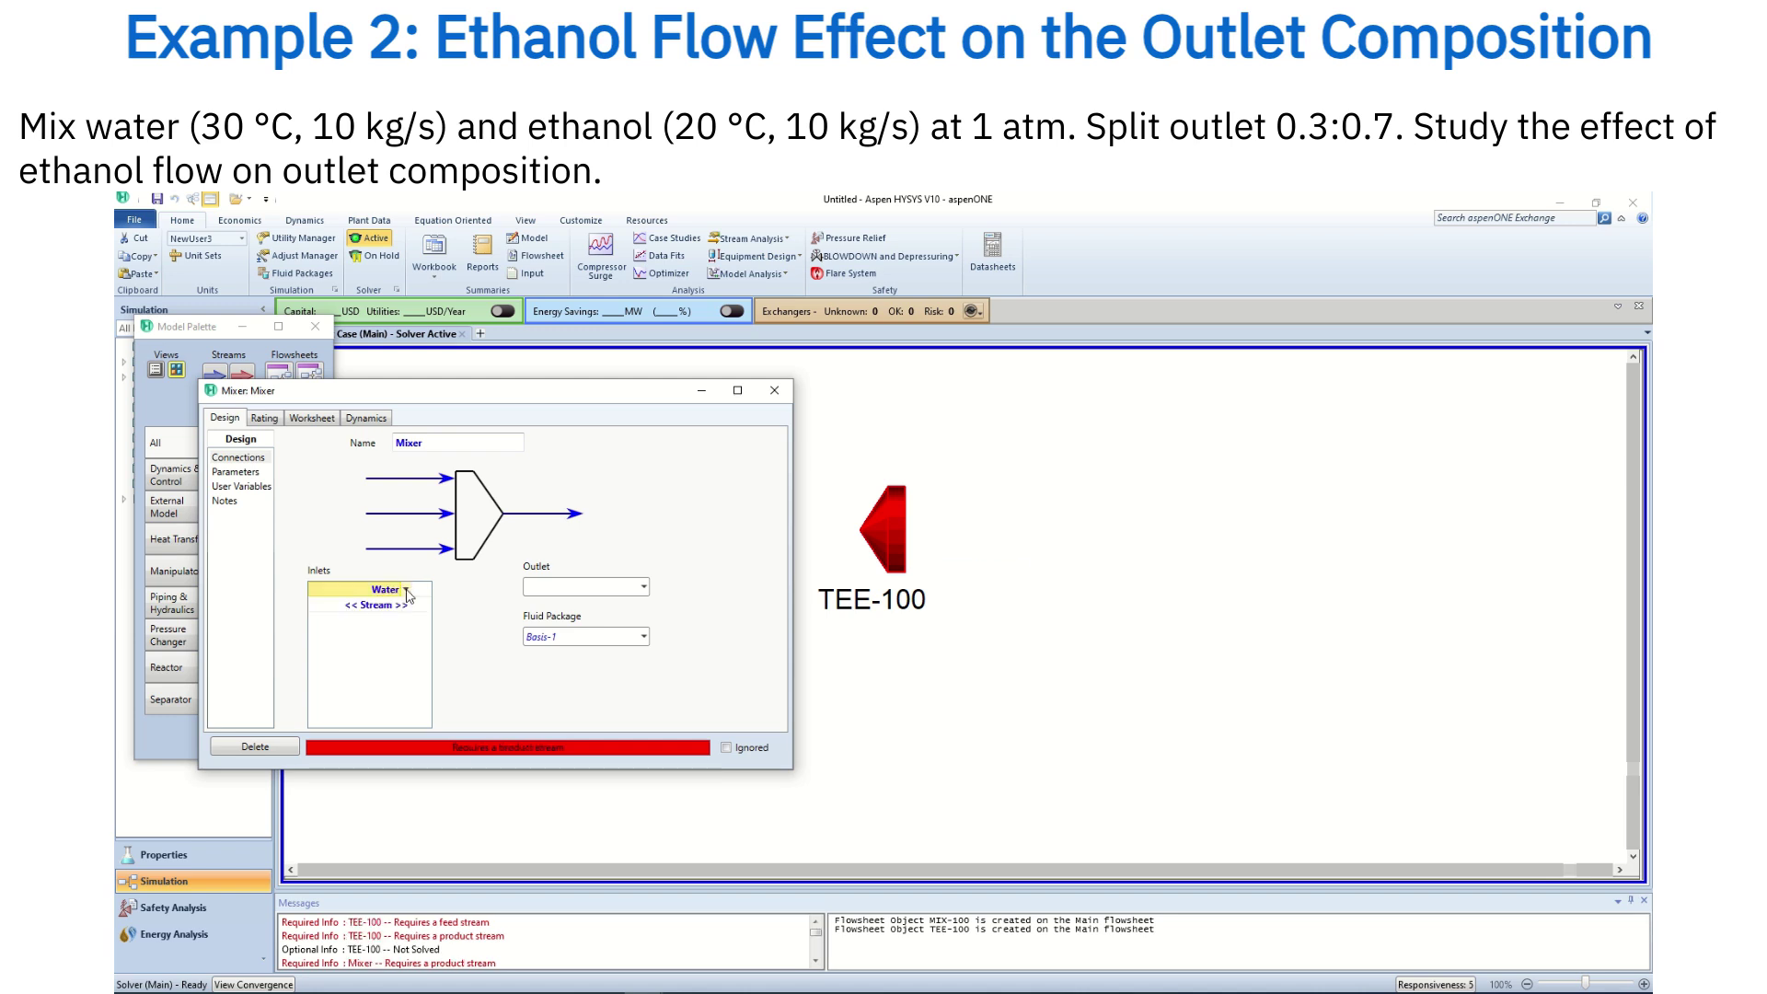
click(406, 605)
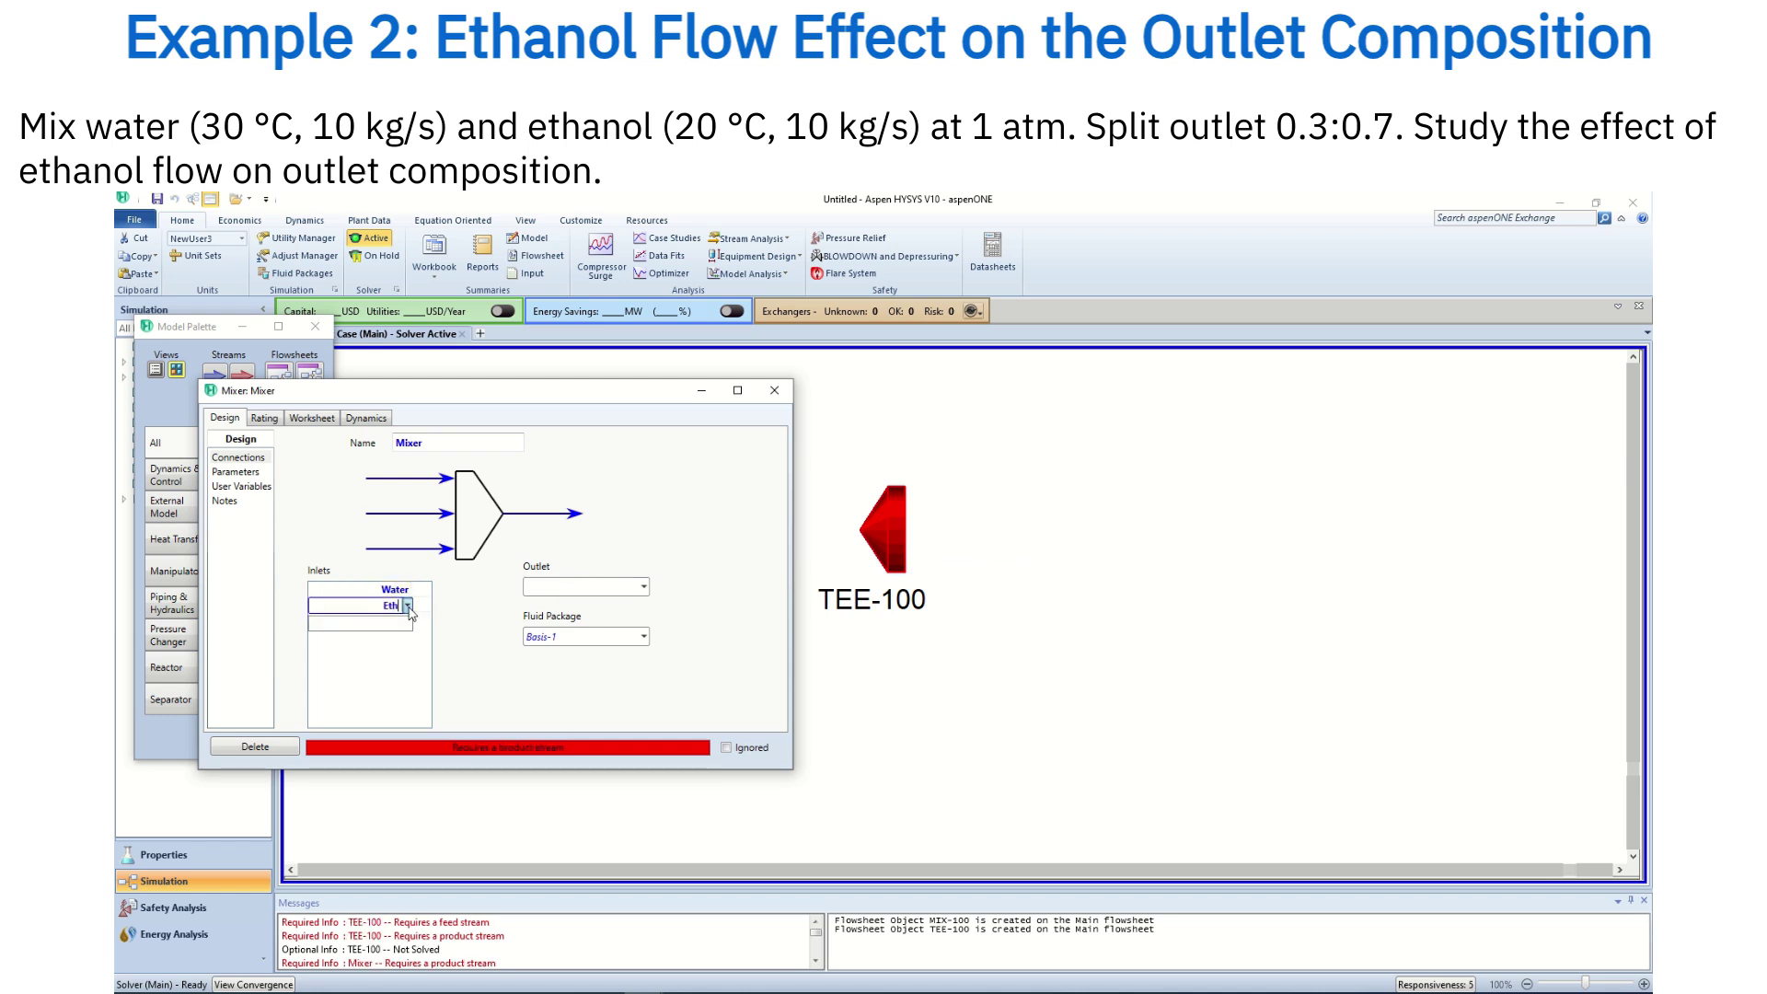
key(Return)
click(561, 586)
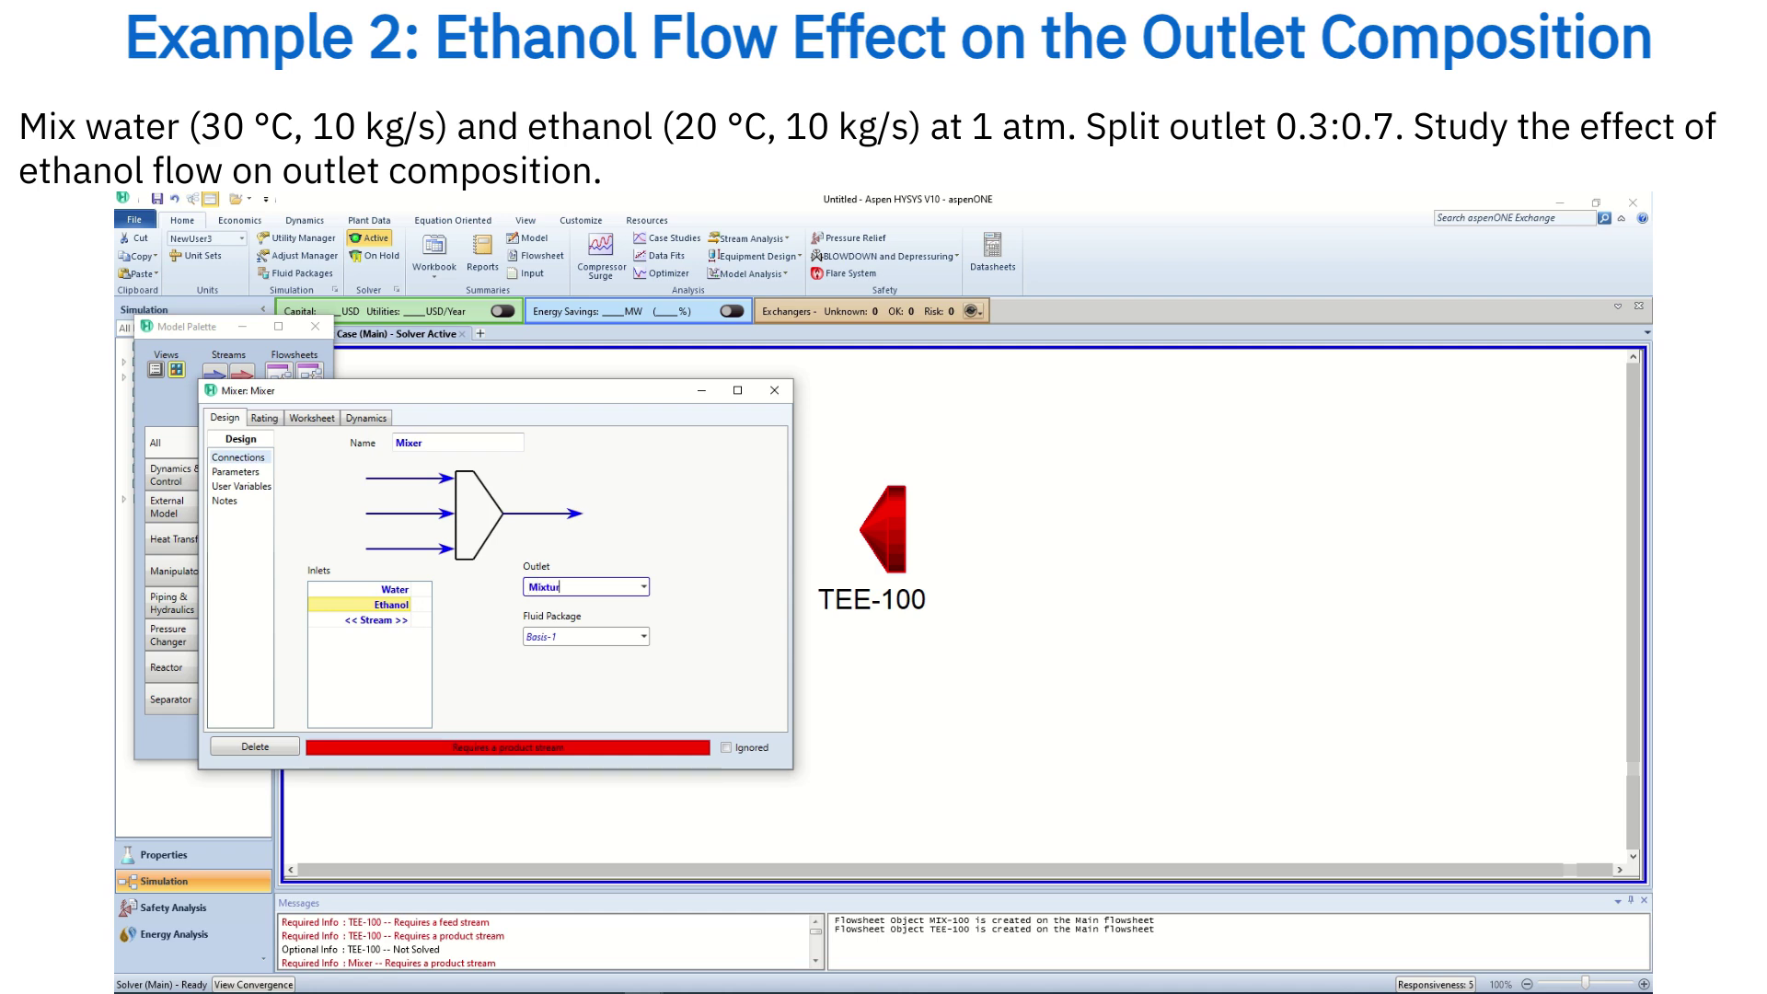
key(Return)
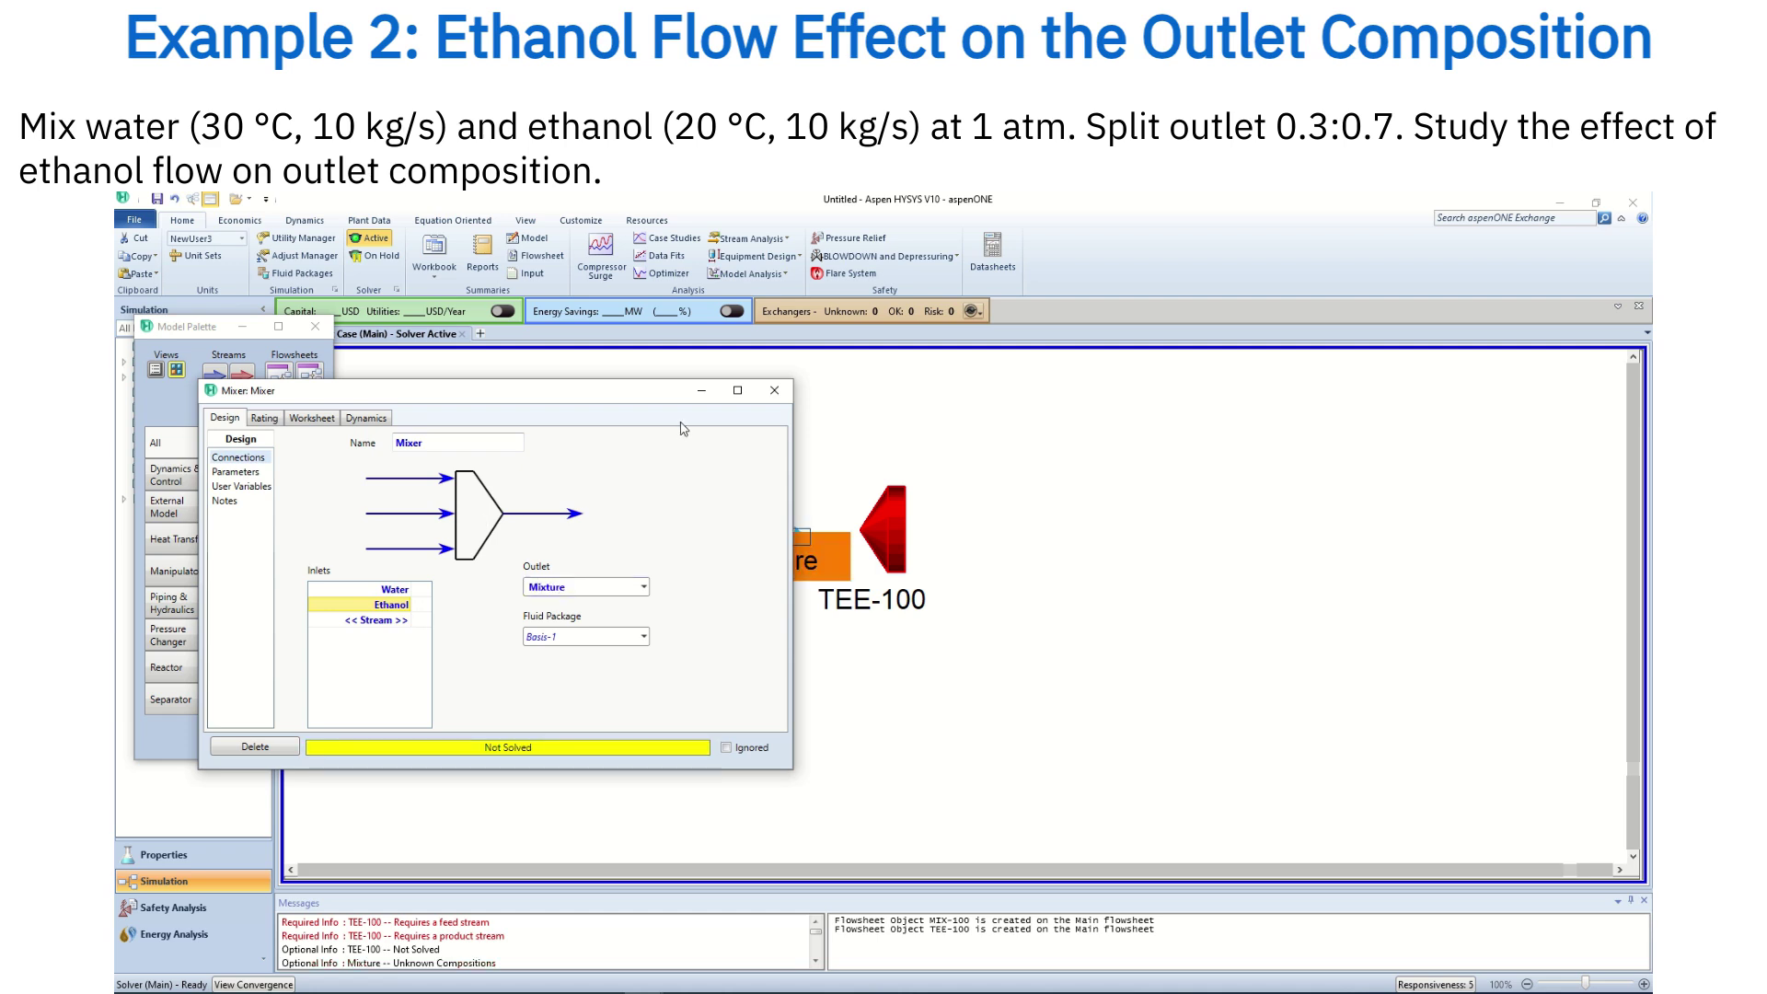
click(773, 391)
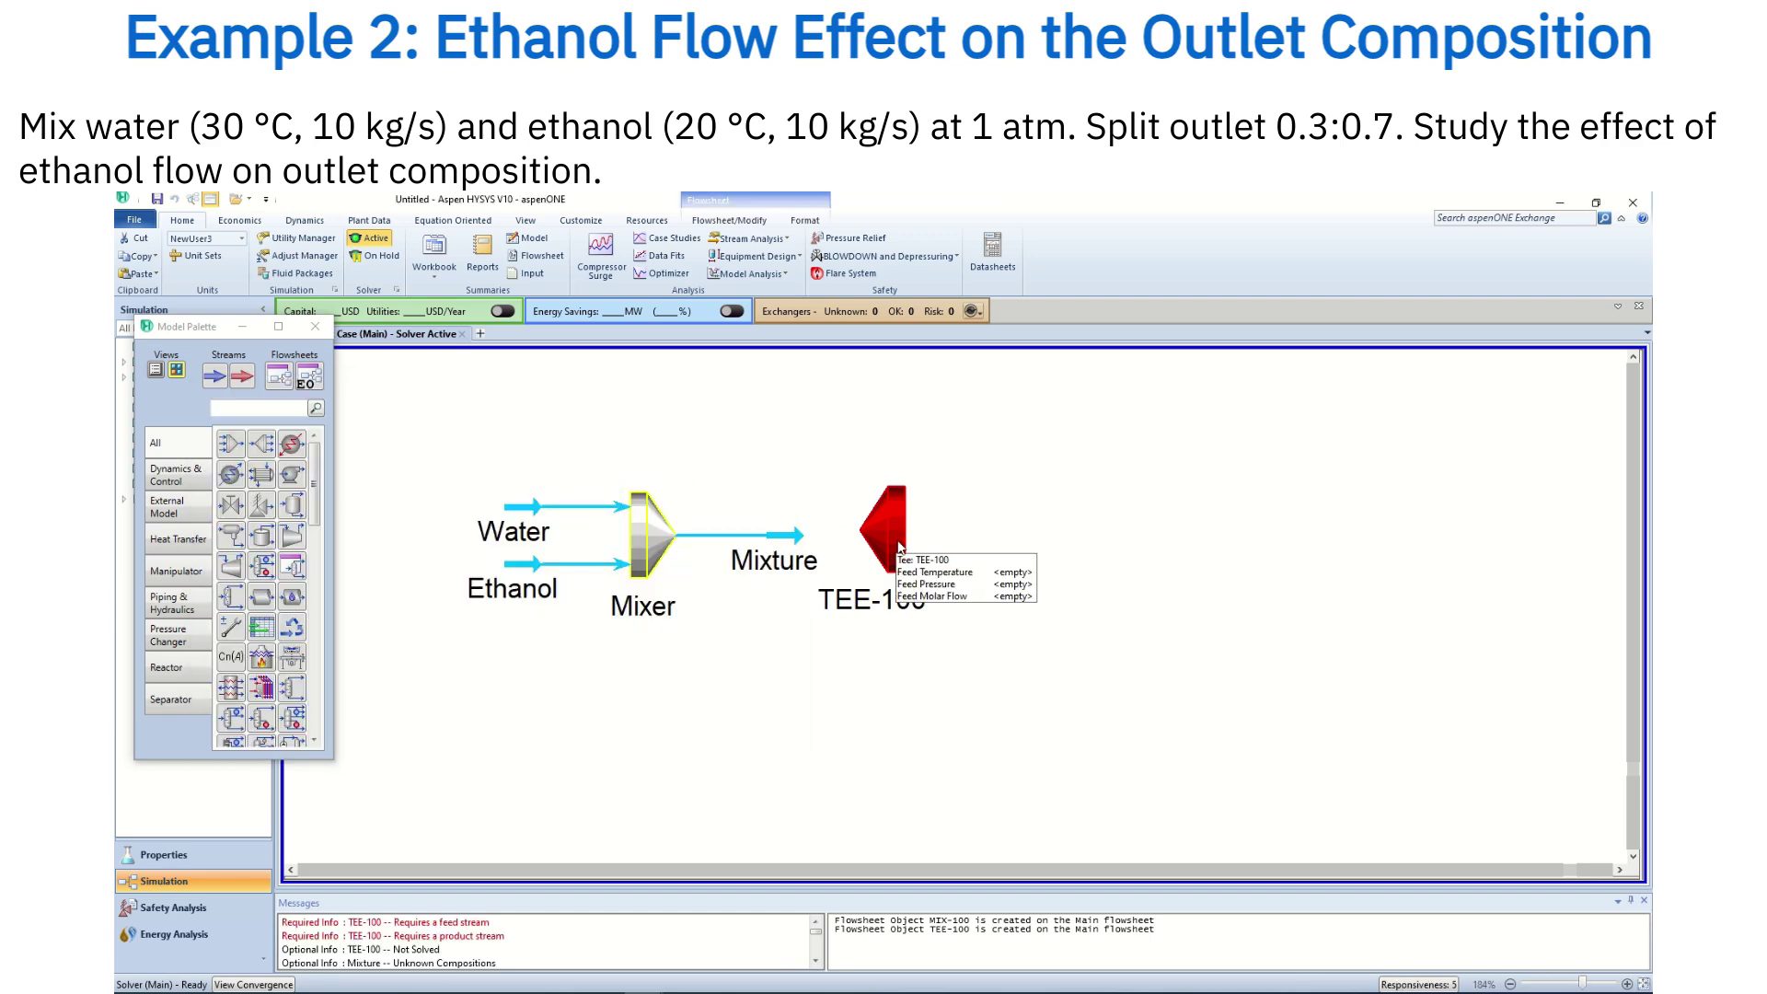
double_click(912, 557)
- Rename the tee to Split and choose Mixture as its inlet
click(418, 473)
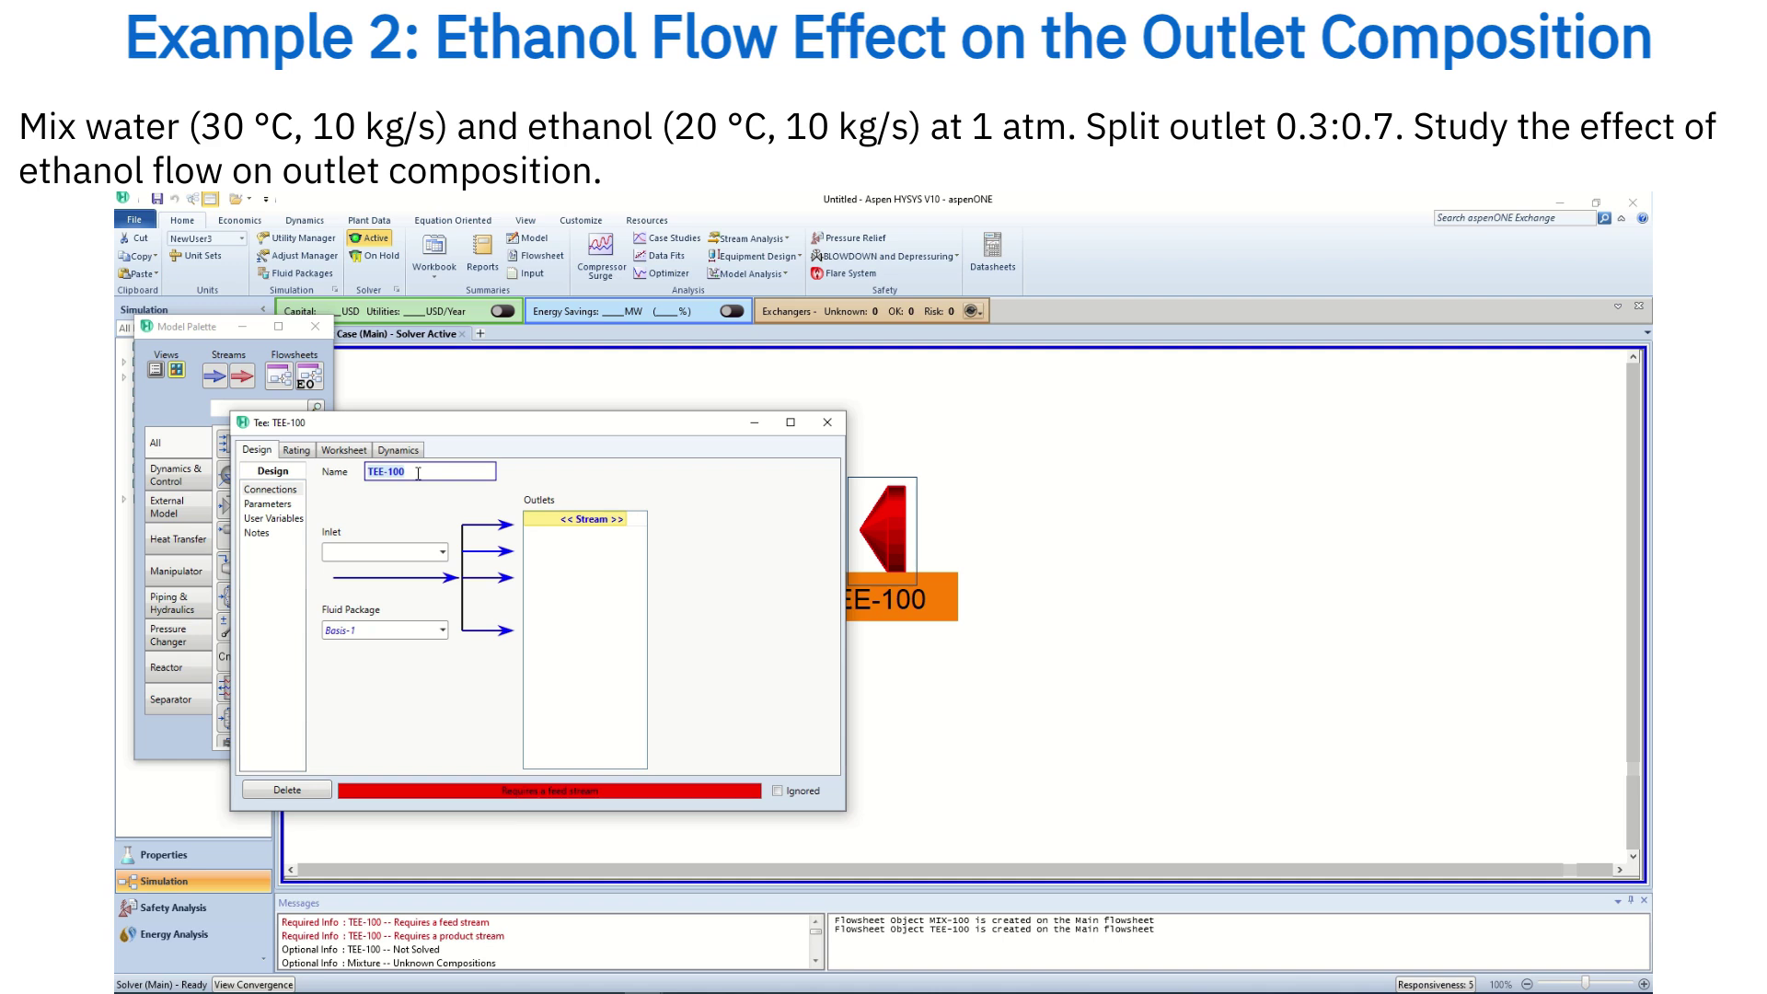
text(Split)
key(Return)
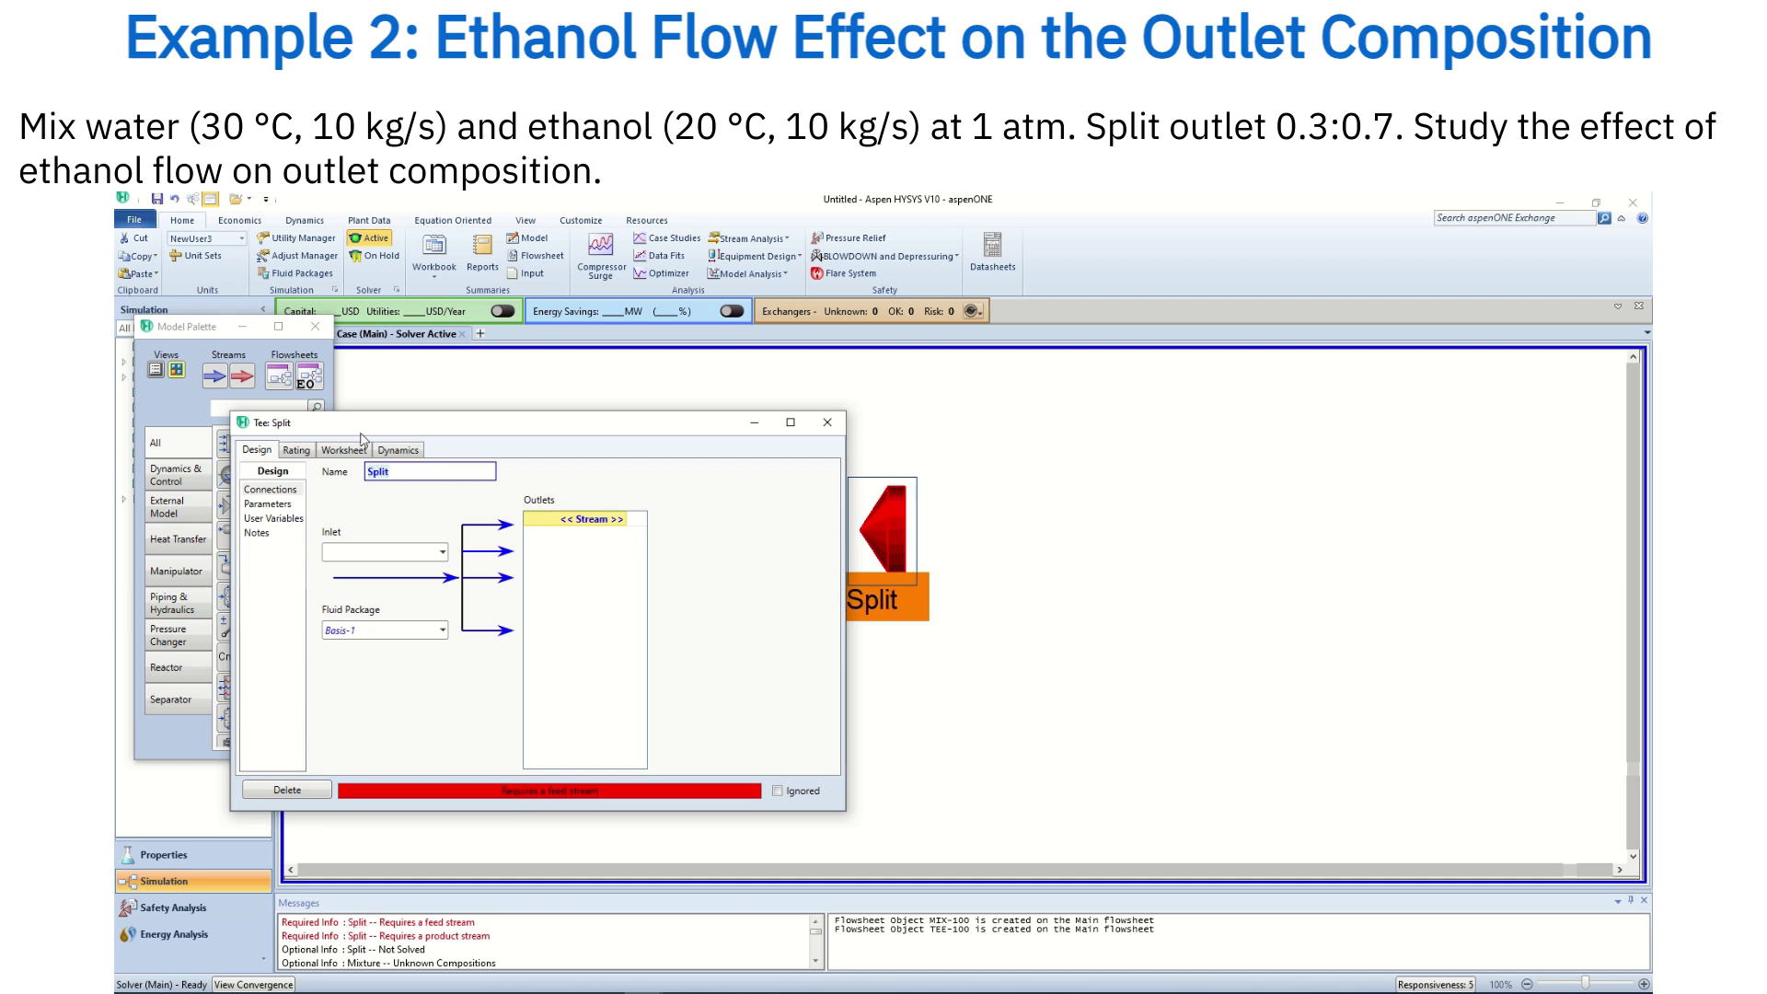
click(443, 553)
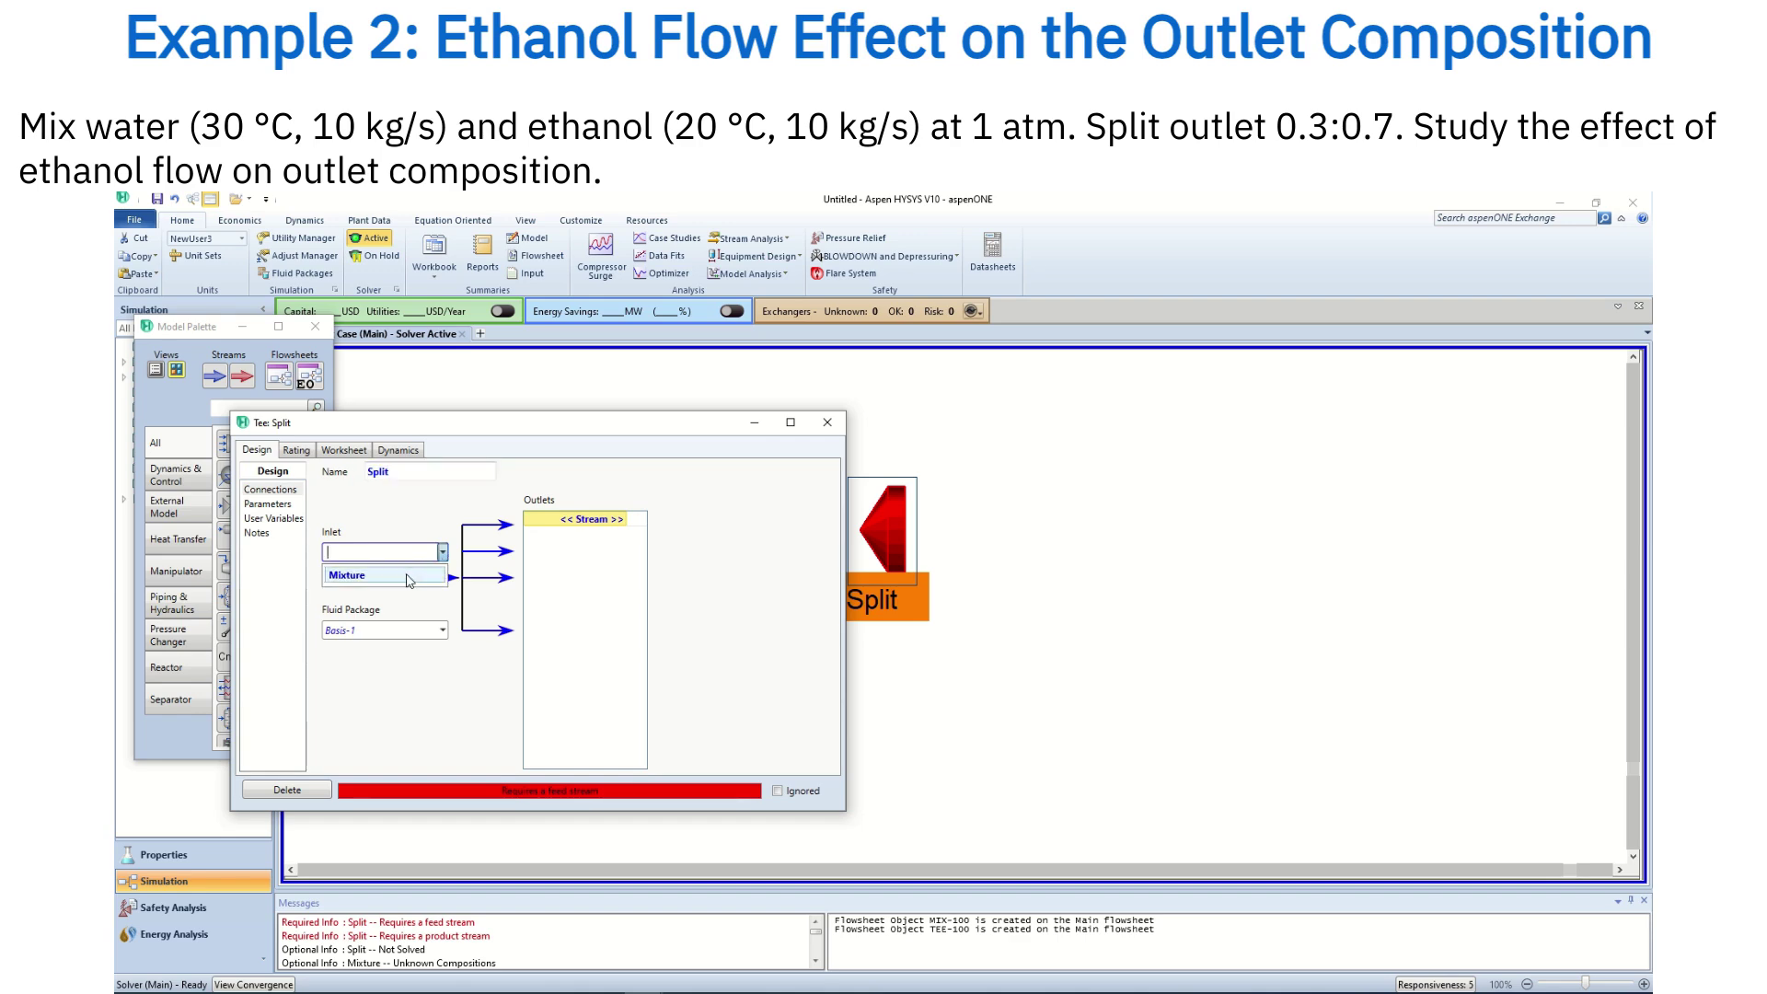
click(409, 576)
- Name the Split outlets 70% and 30% and straighten the Mixture connection
click(618, 521)
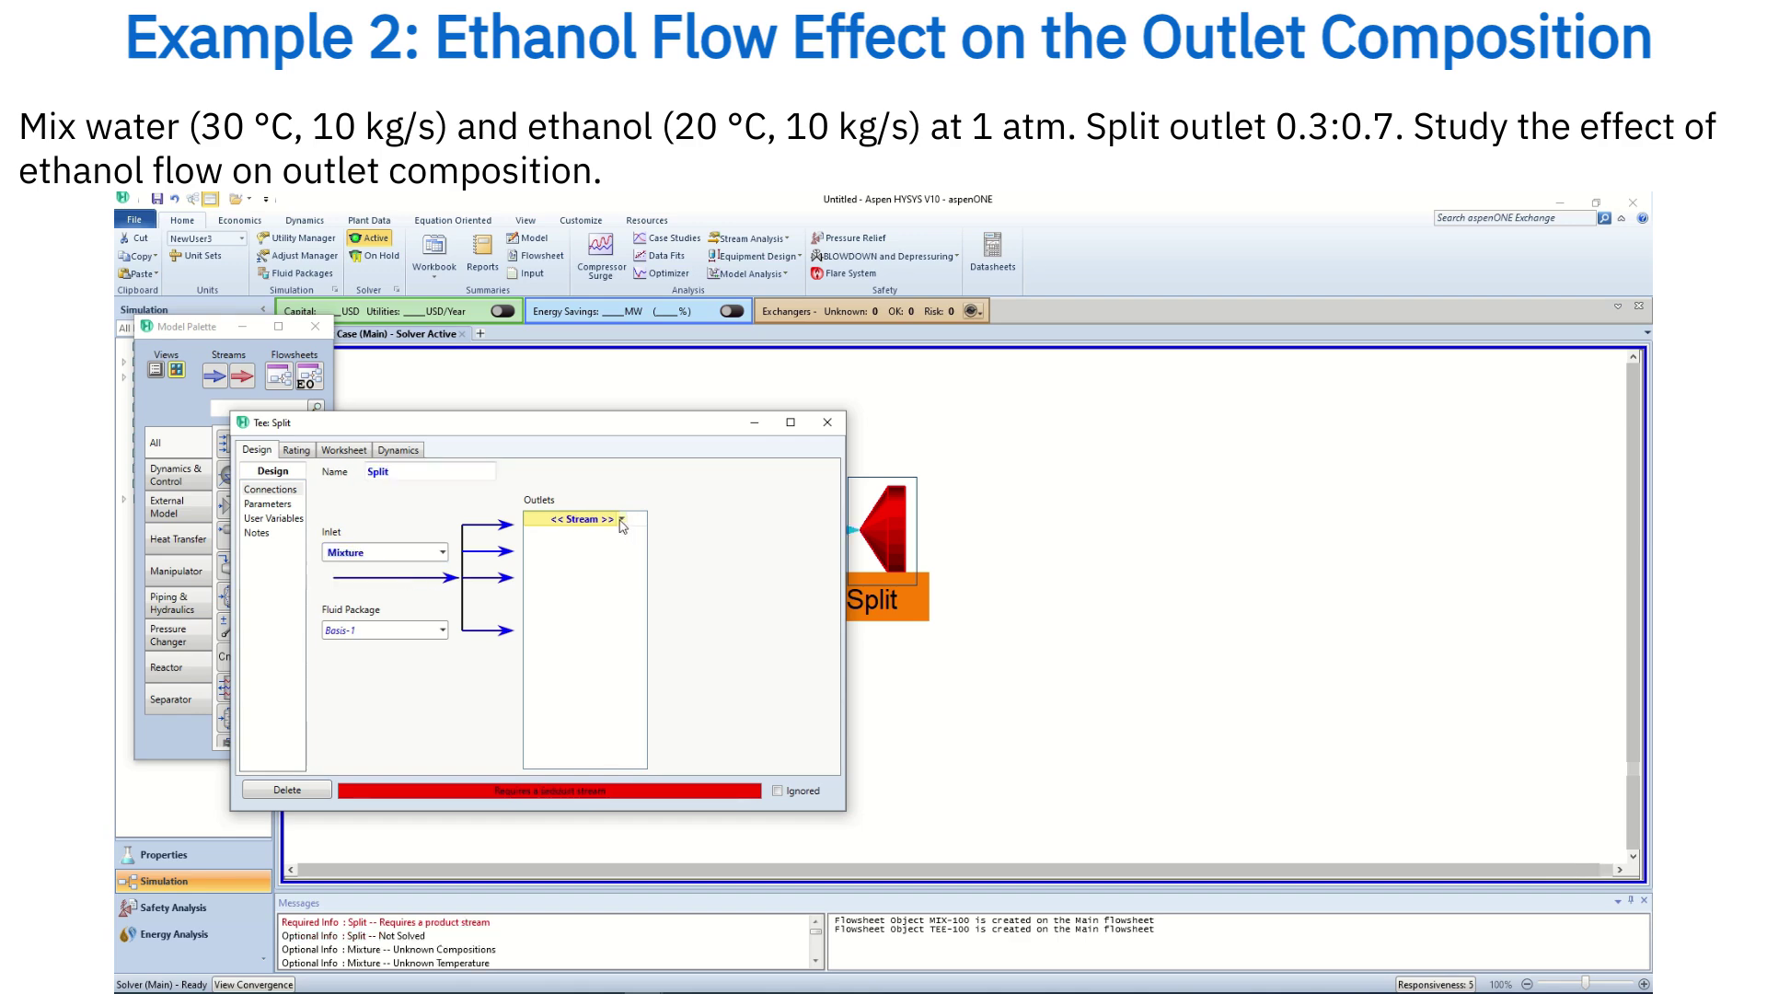
click(623, 521)
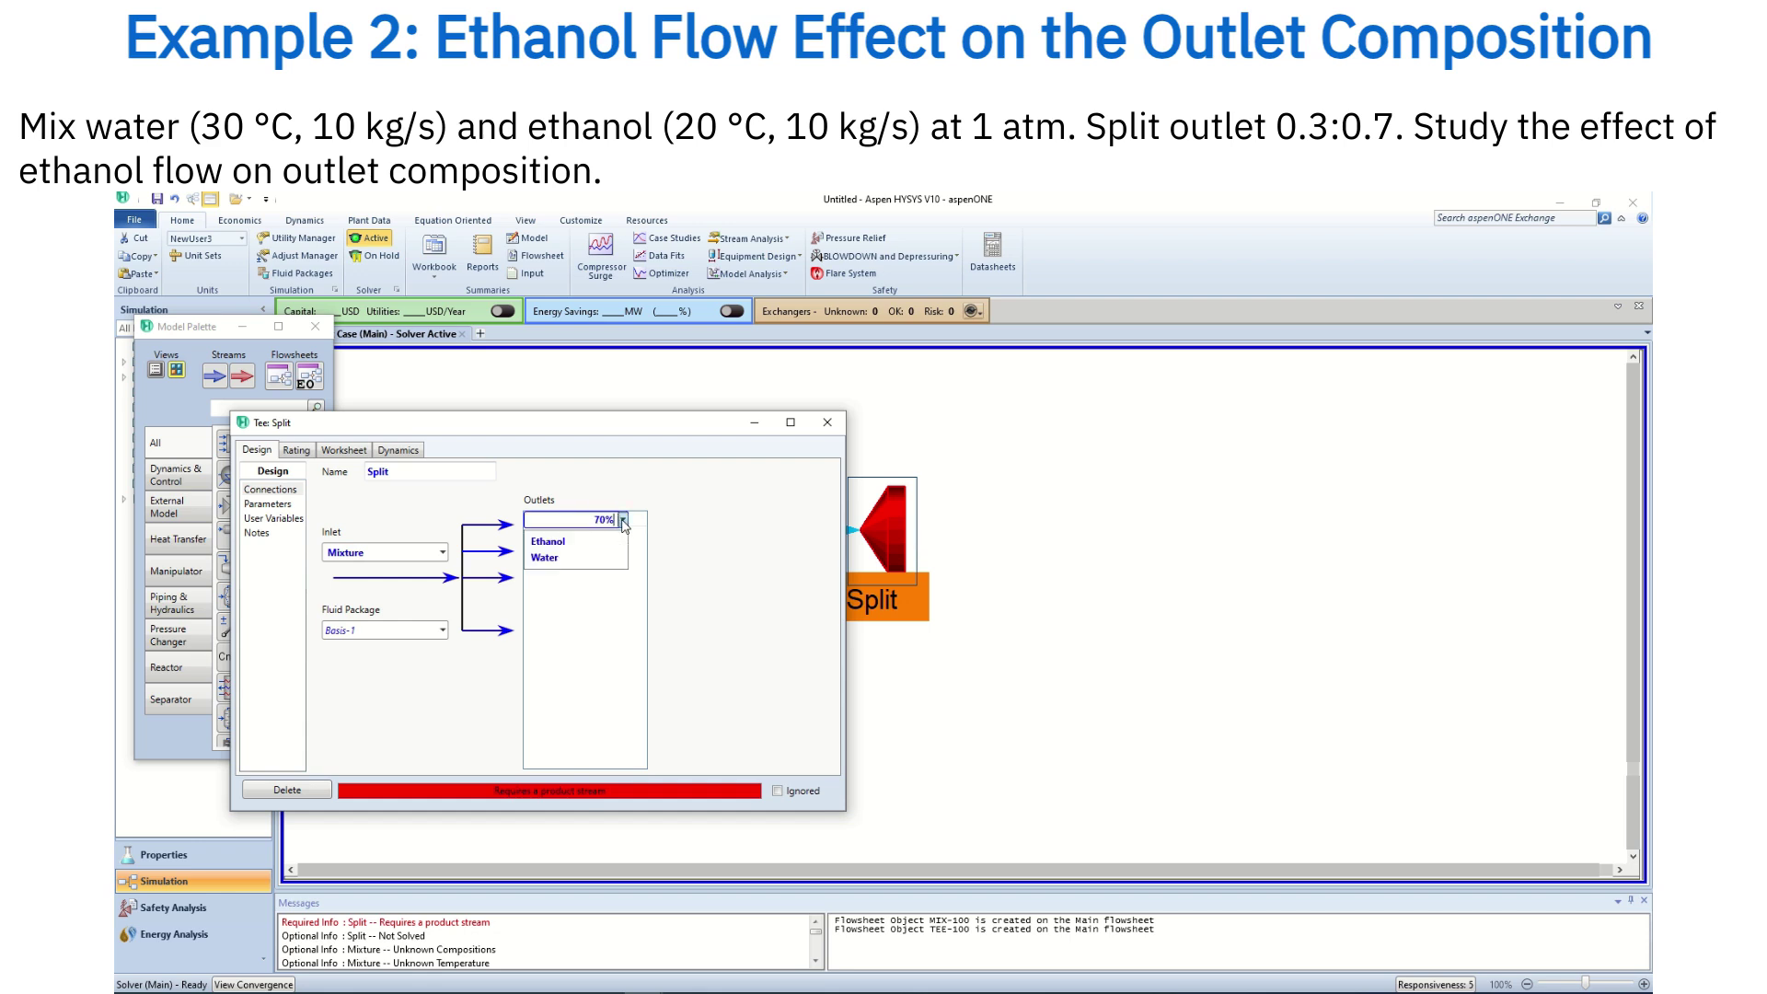
key(Return)
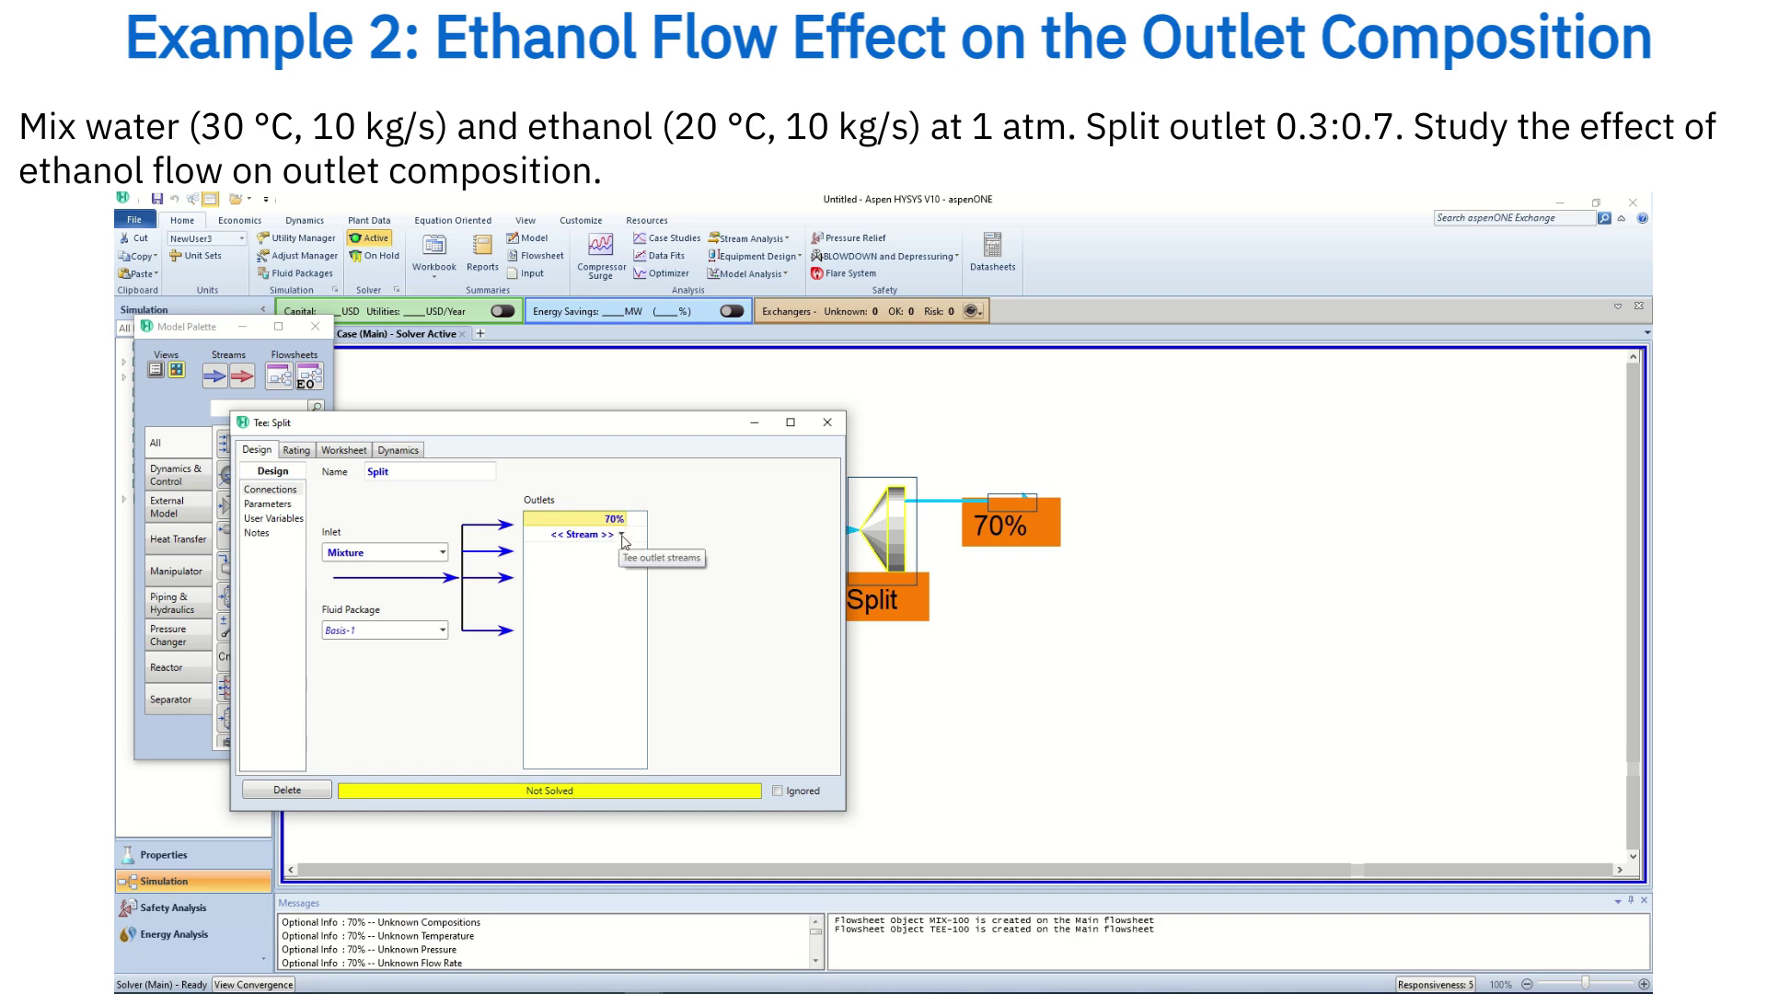
click(622, 537)
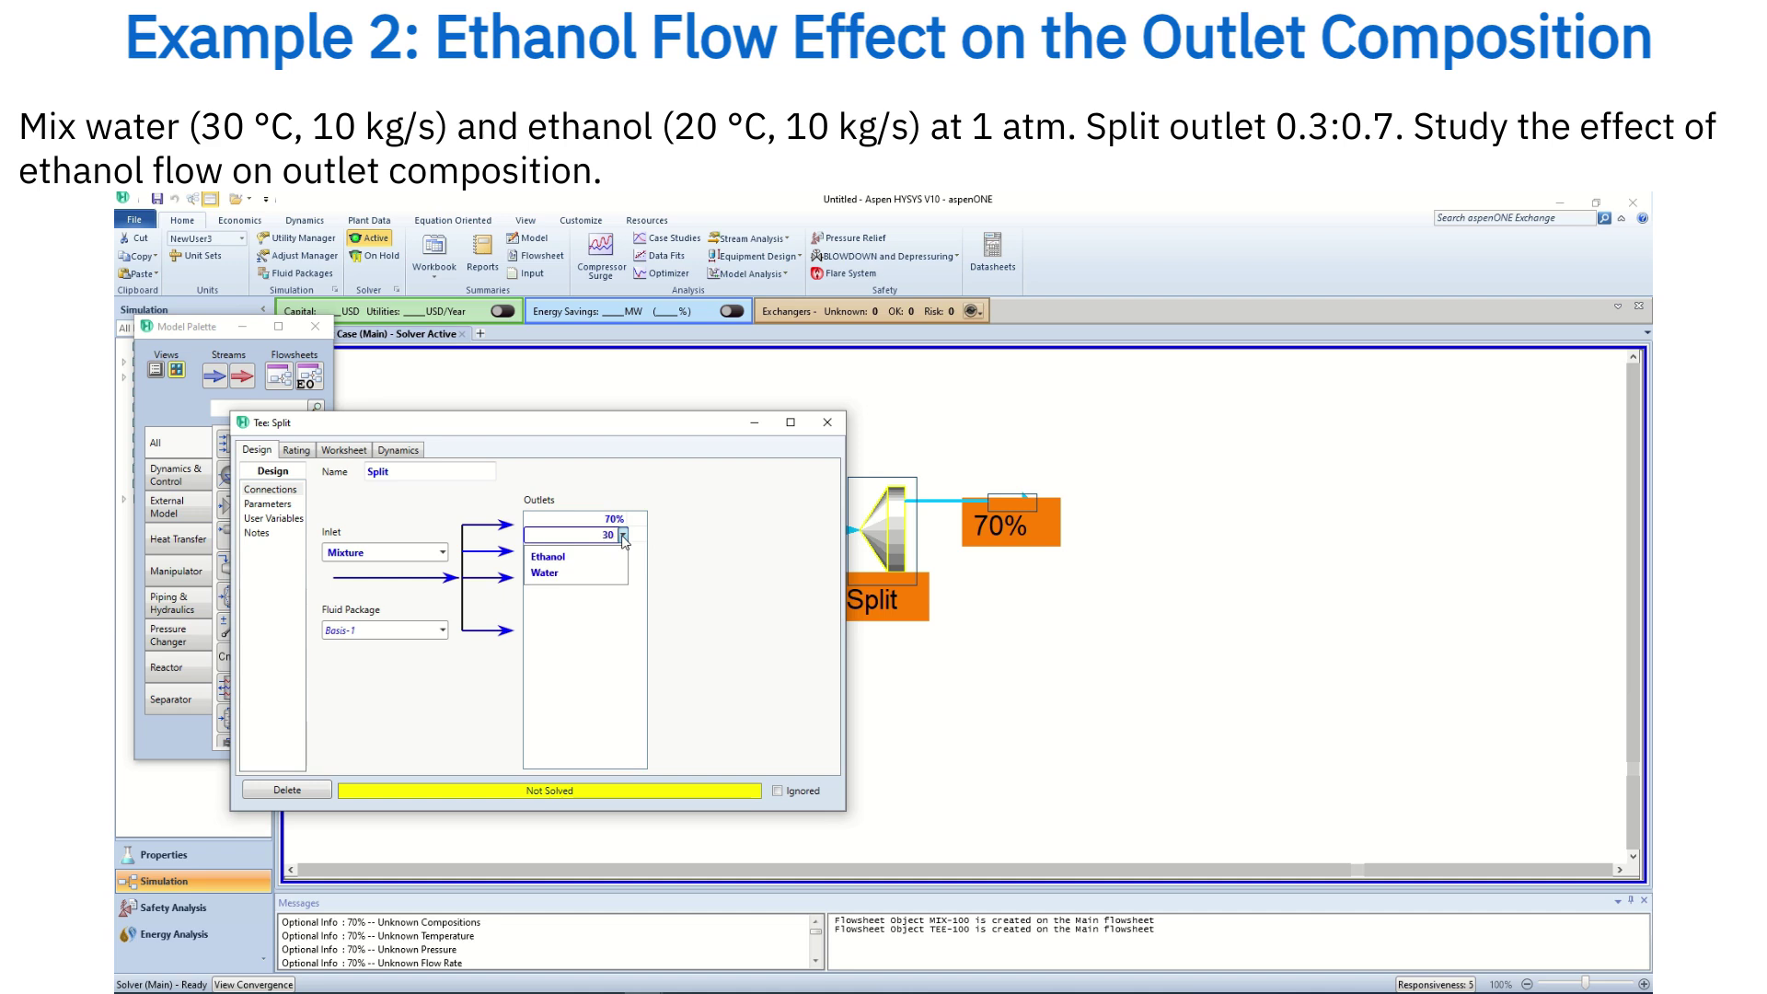
key(Return)
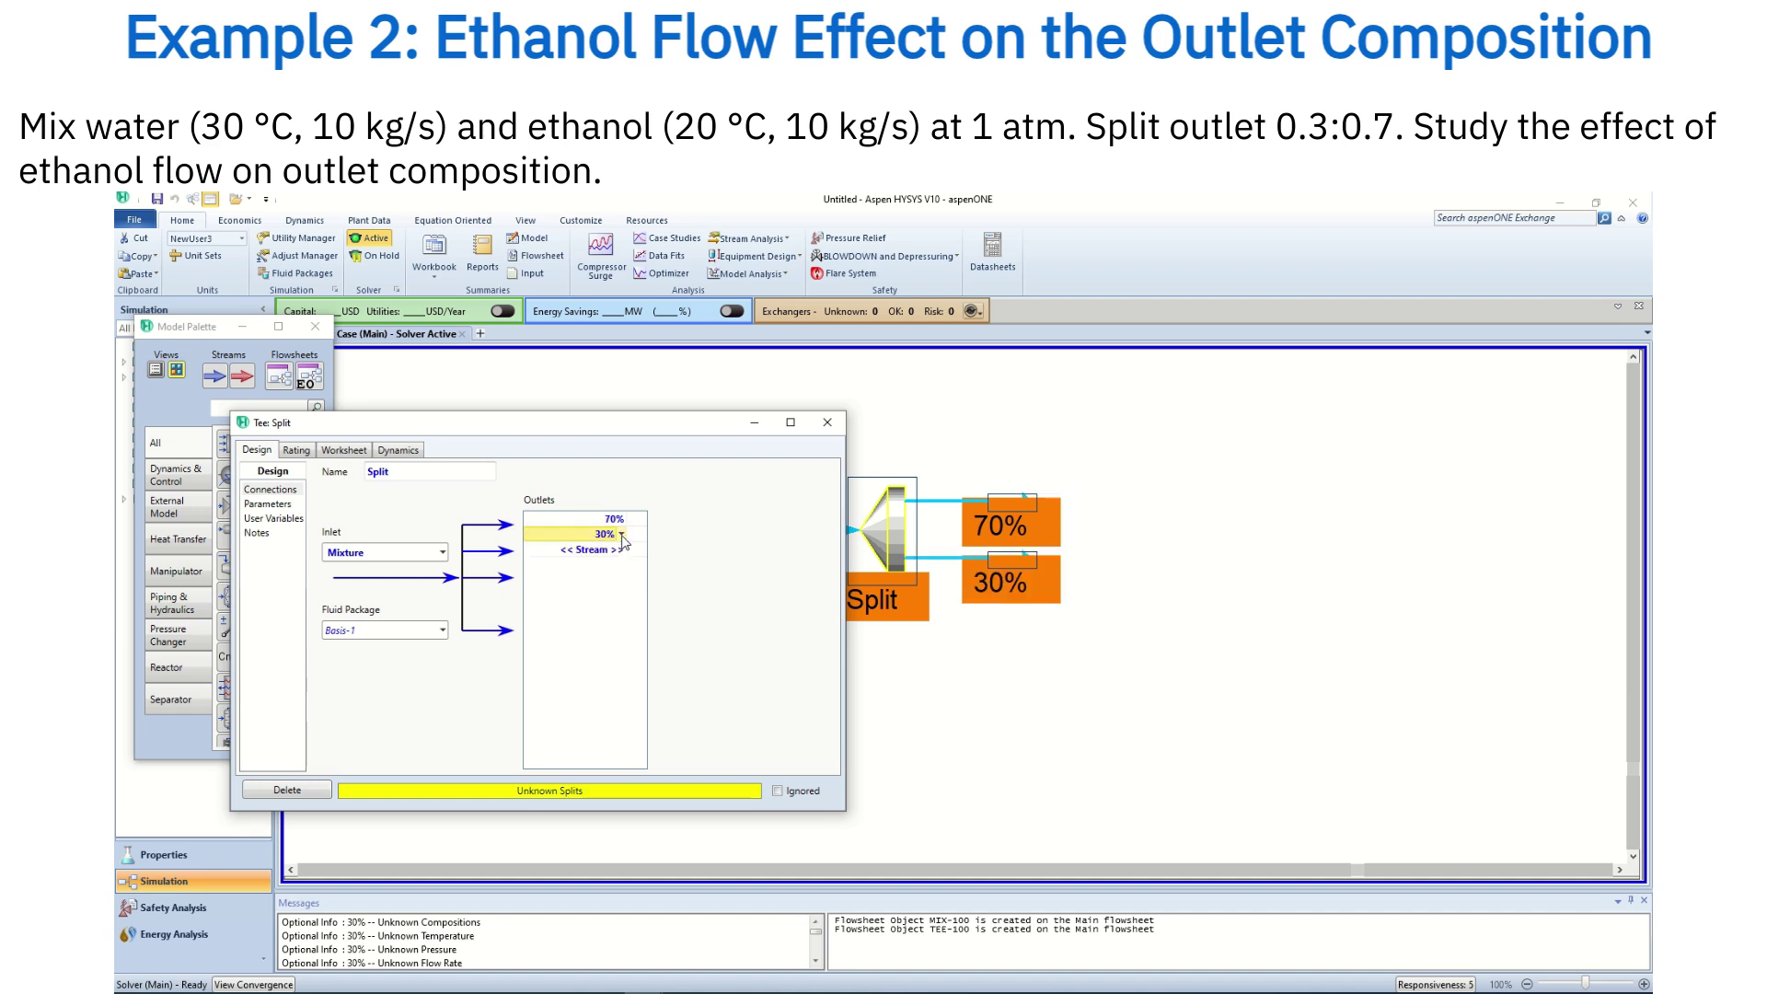
click(827, 422)
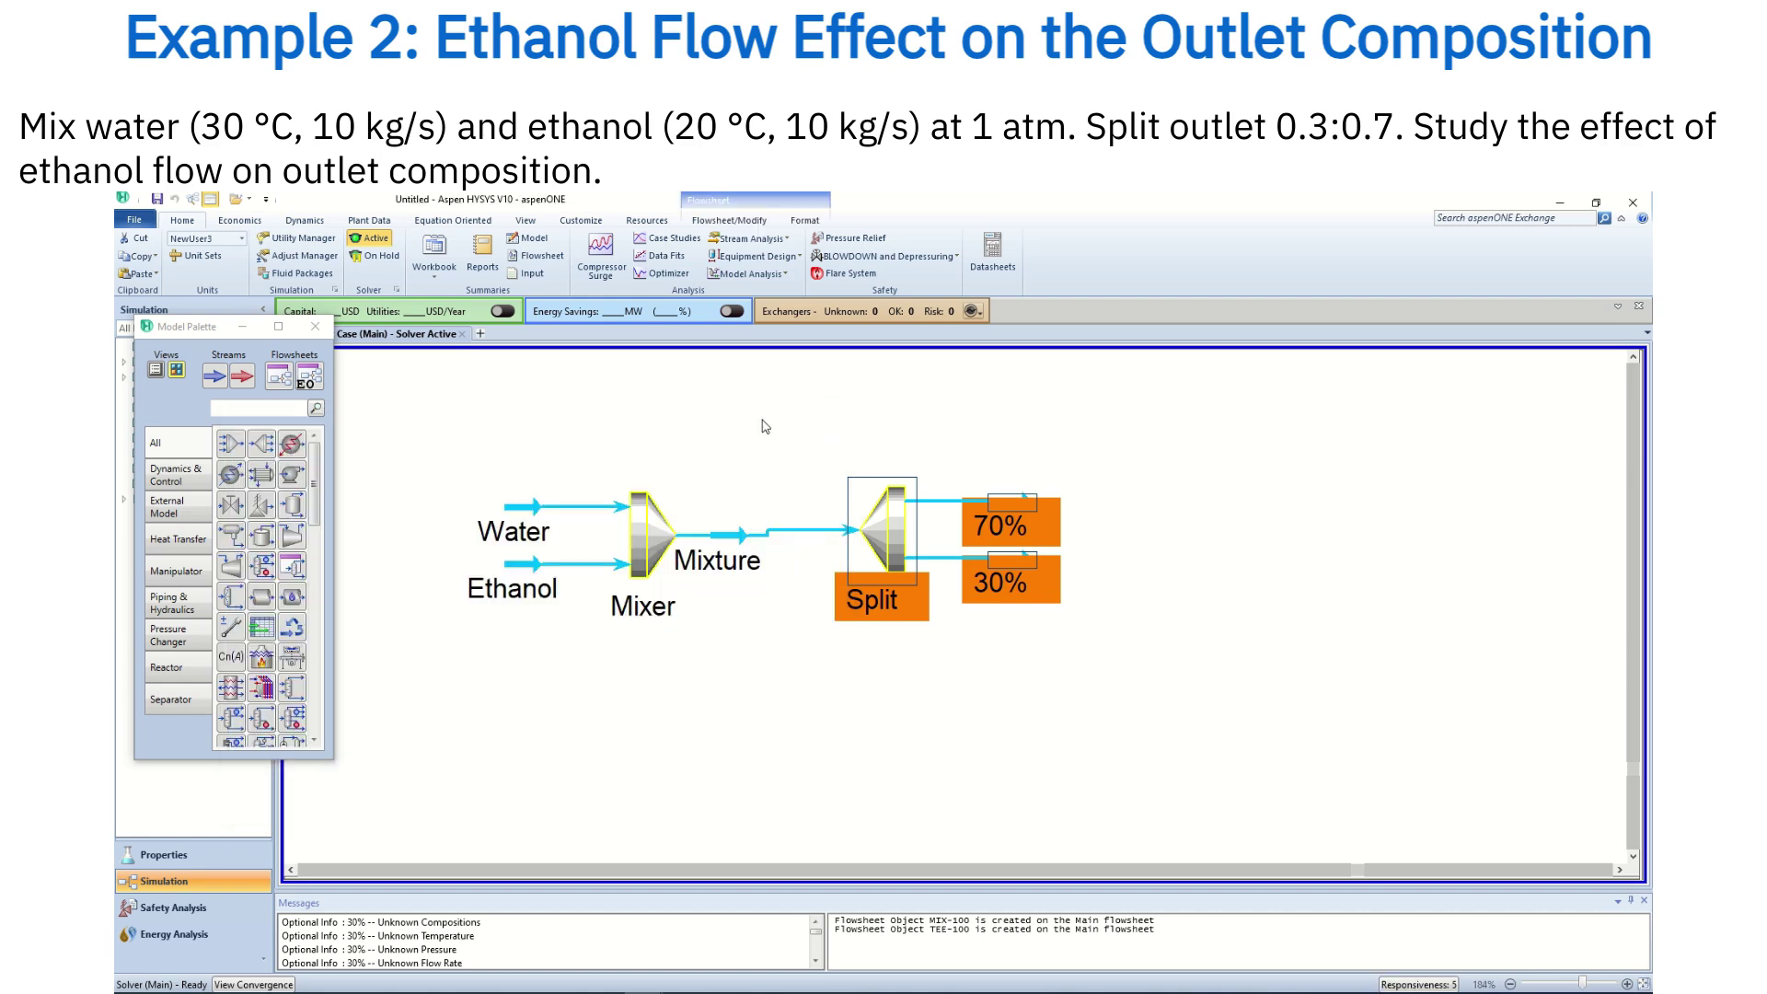
drag(885, 534, 892, 541)
click(763, 635)
- Set the Water stream to 30 °C, 1 atm and 10 kg/s mass flow
double_click(521, 517)
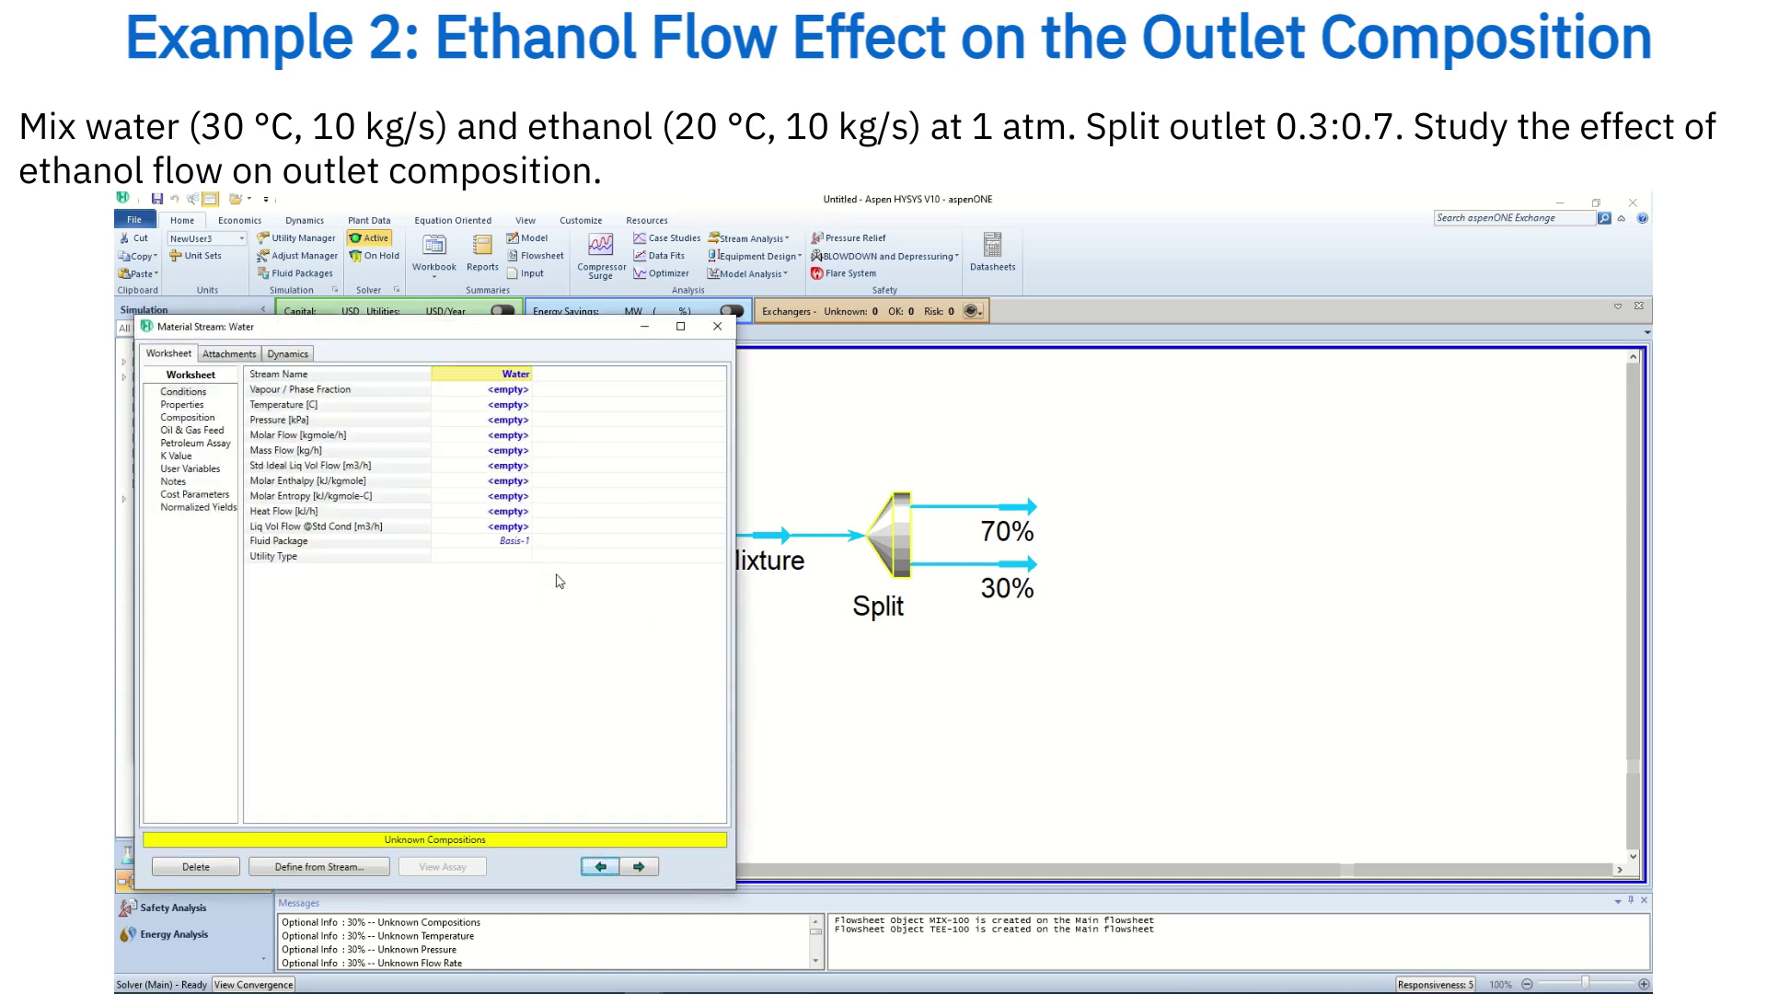
scroll(560, 581, up, 1)
click(590, 421)
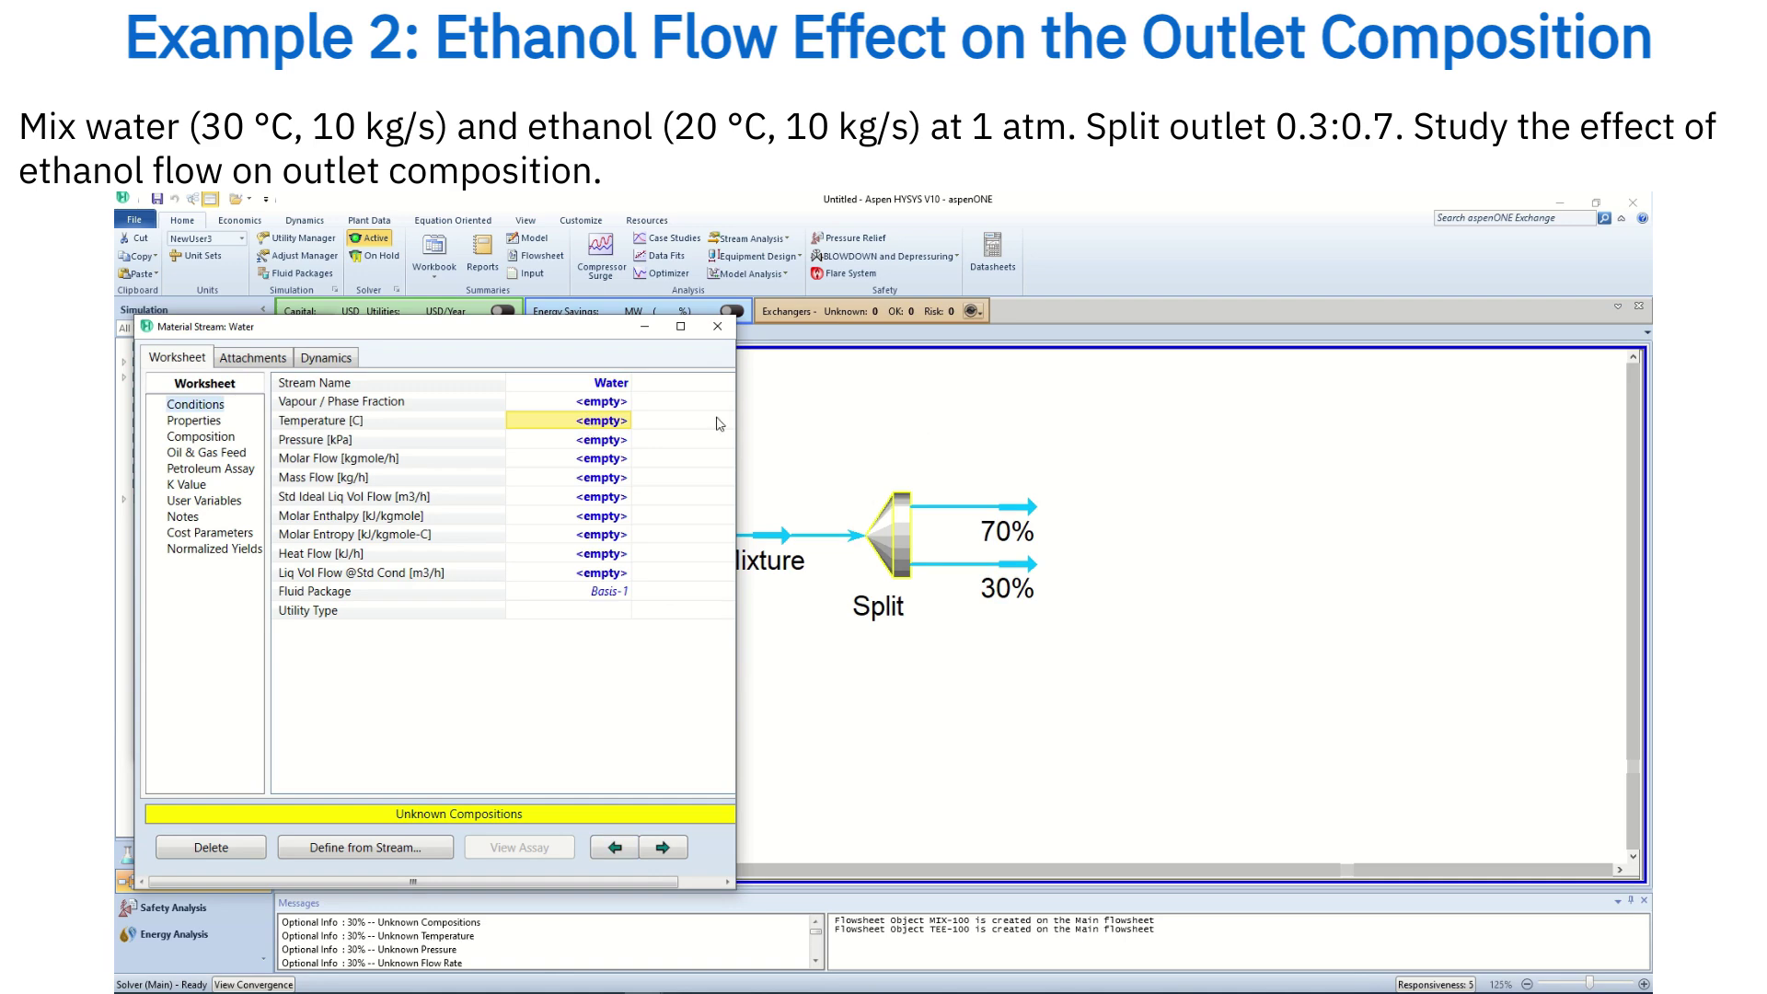
click(590, 427)
text(30)
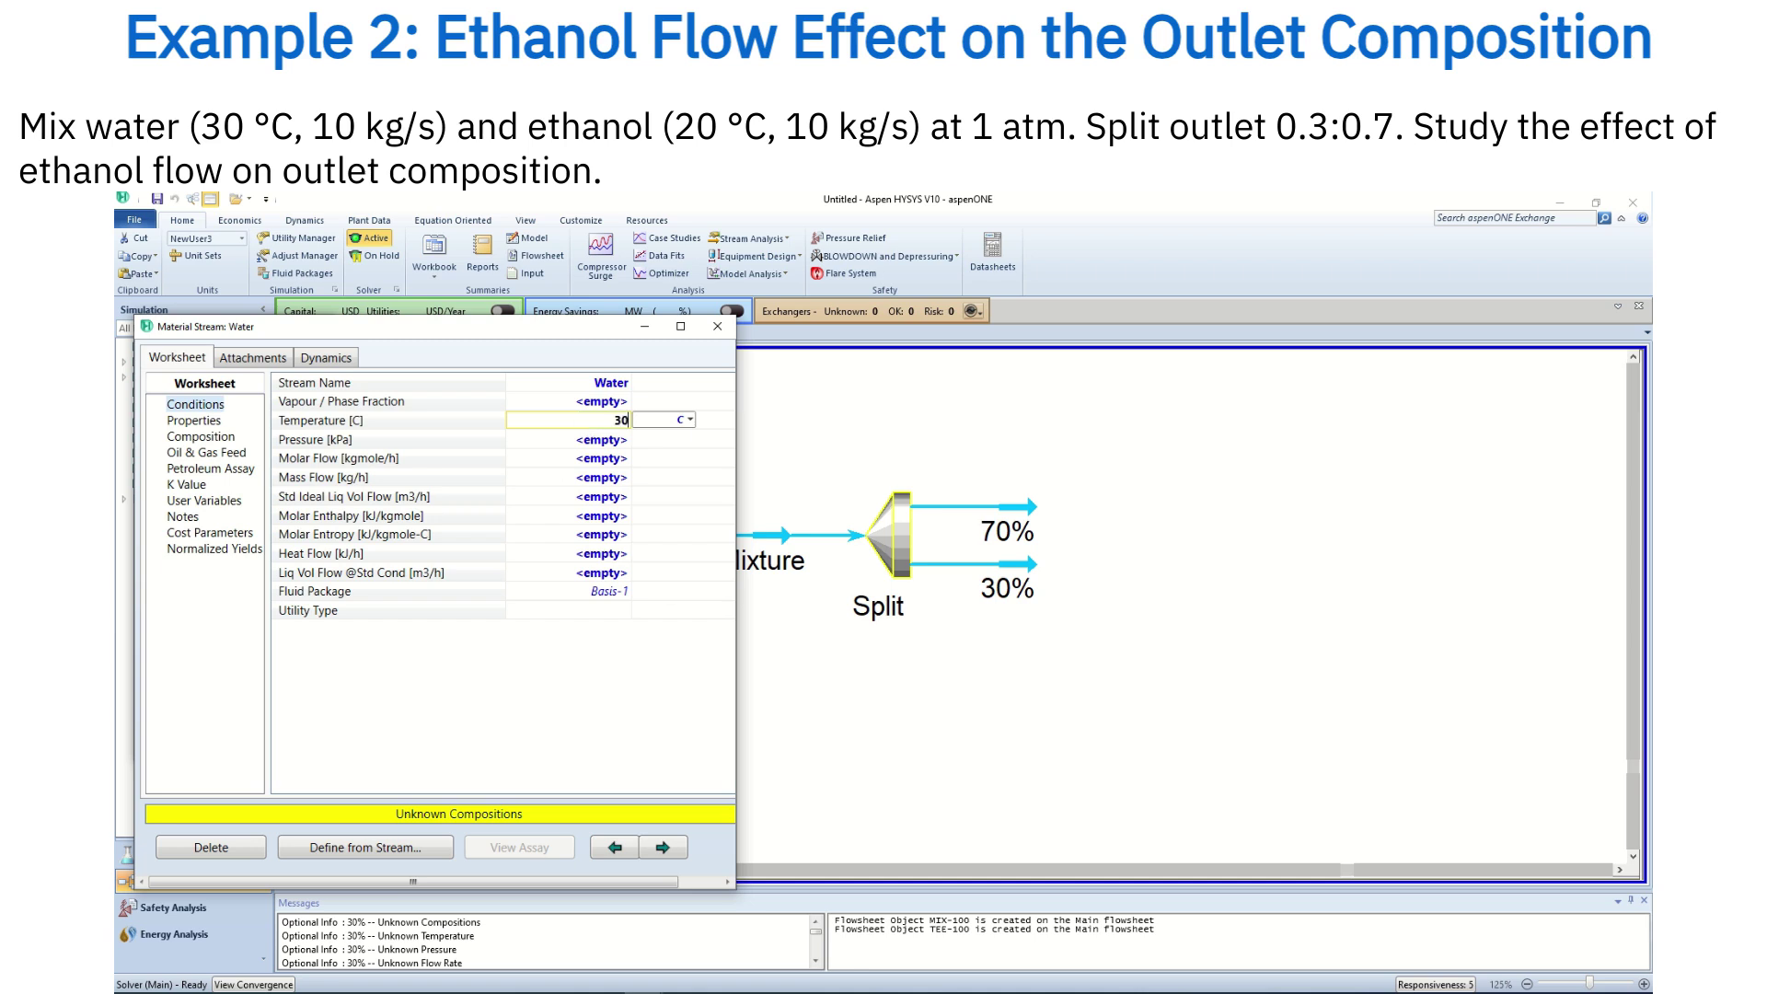
key(Return)
text(1)
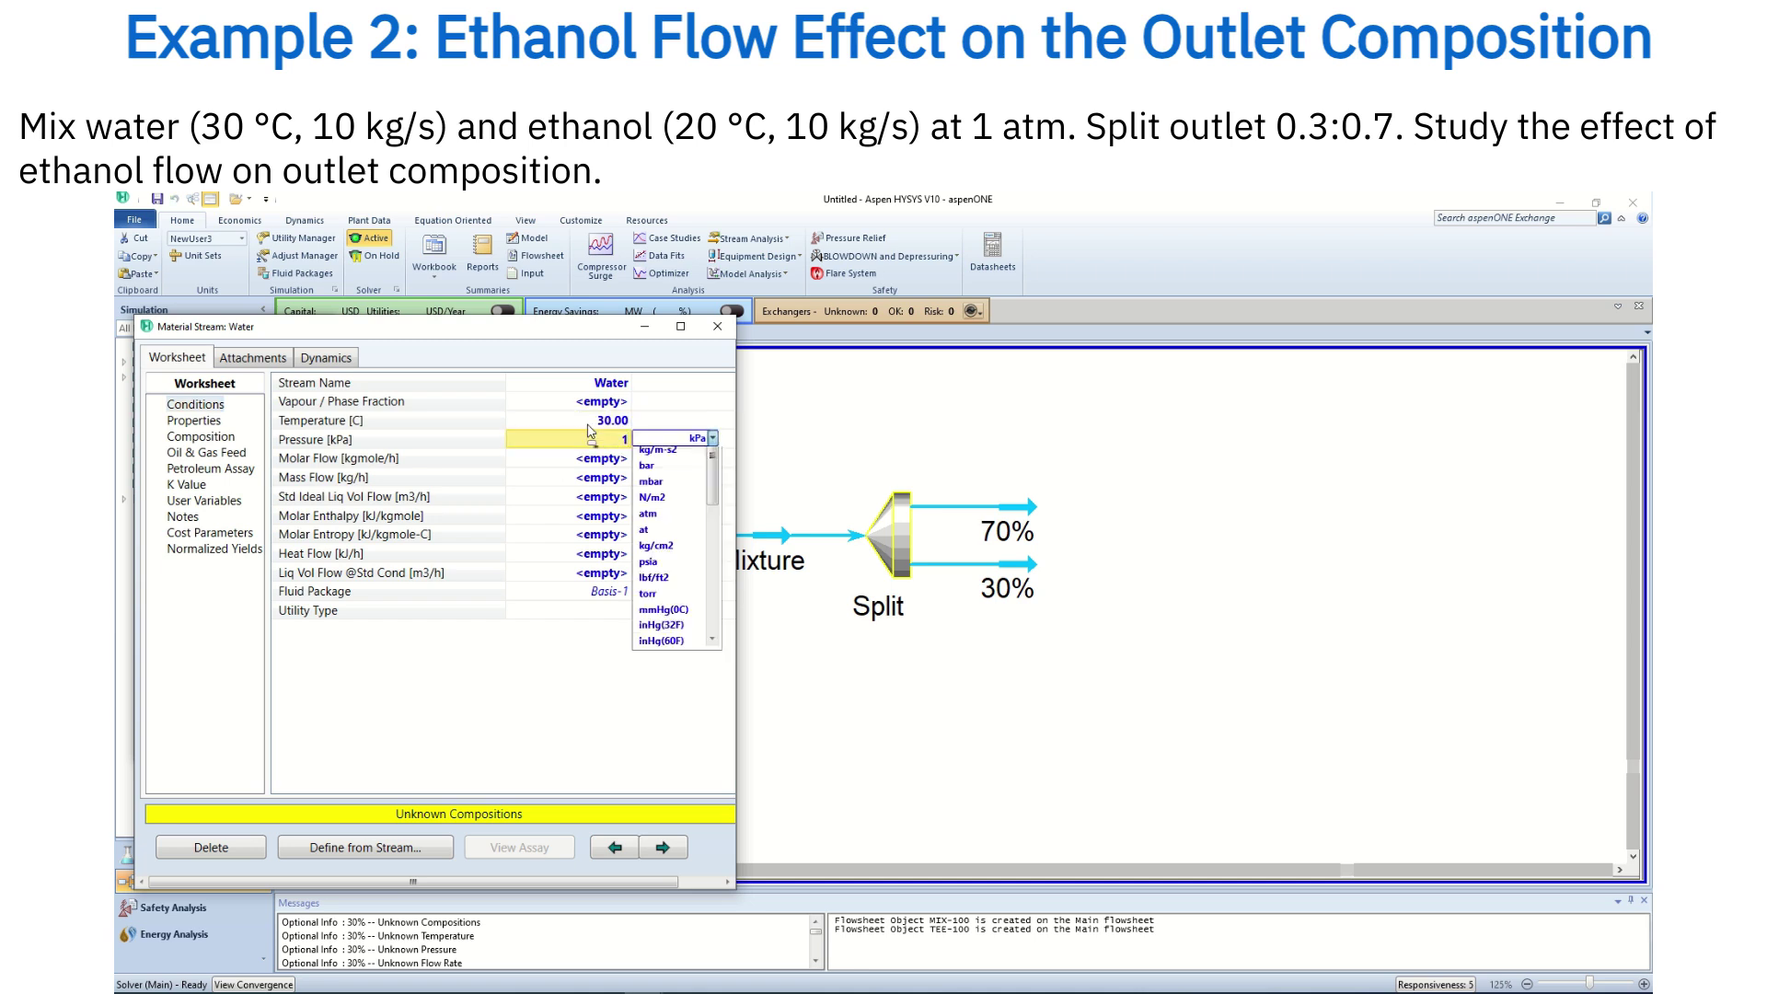
key(Down)
key(Down)
key(Down)
key(Down)
key(Down)
key(Down)
key(Down)
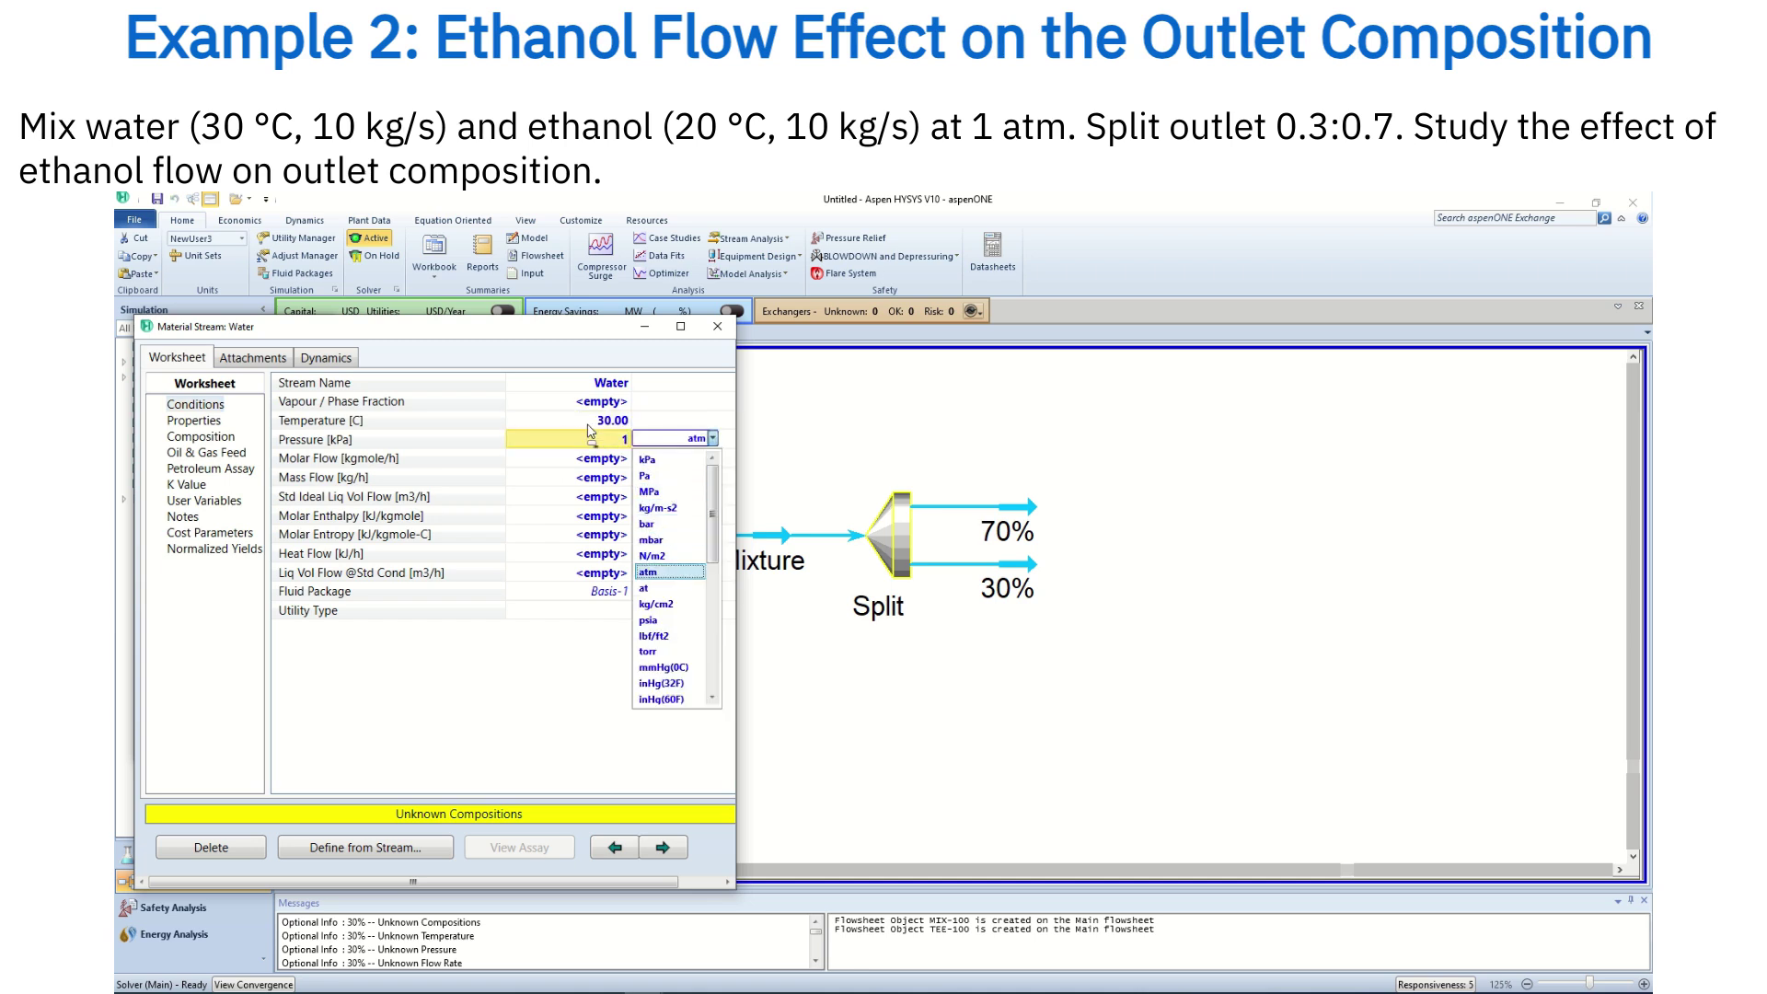
key(Return)
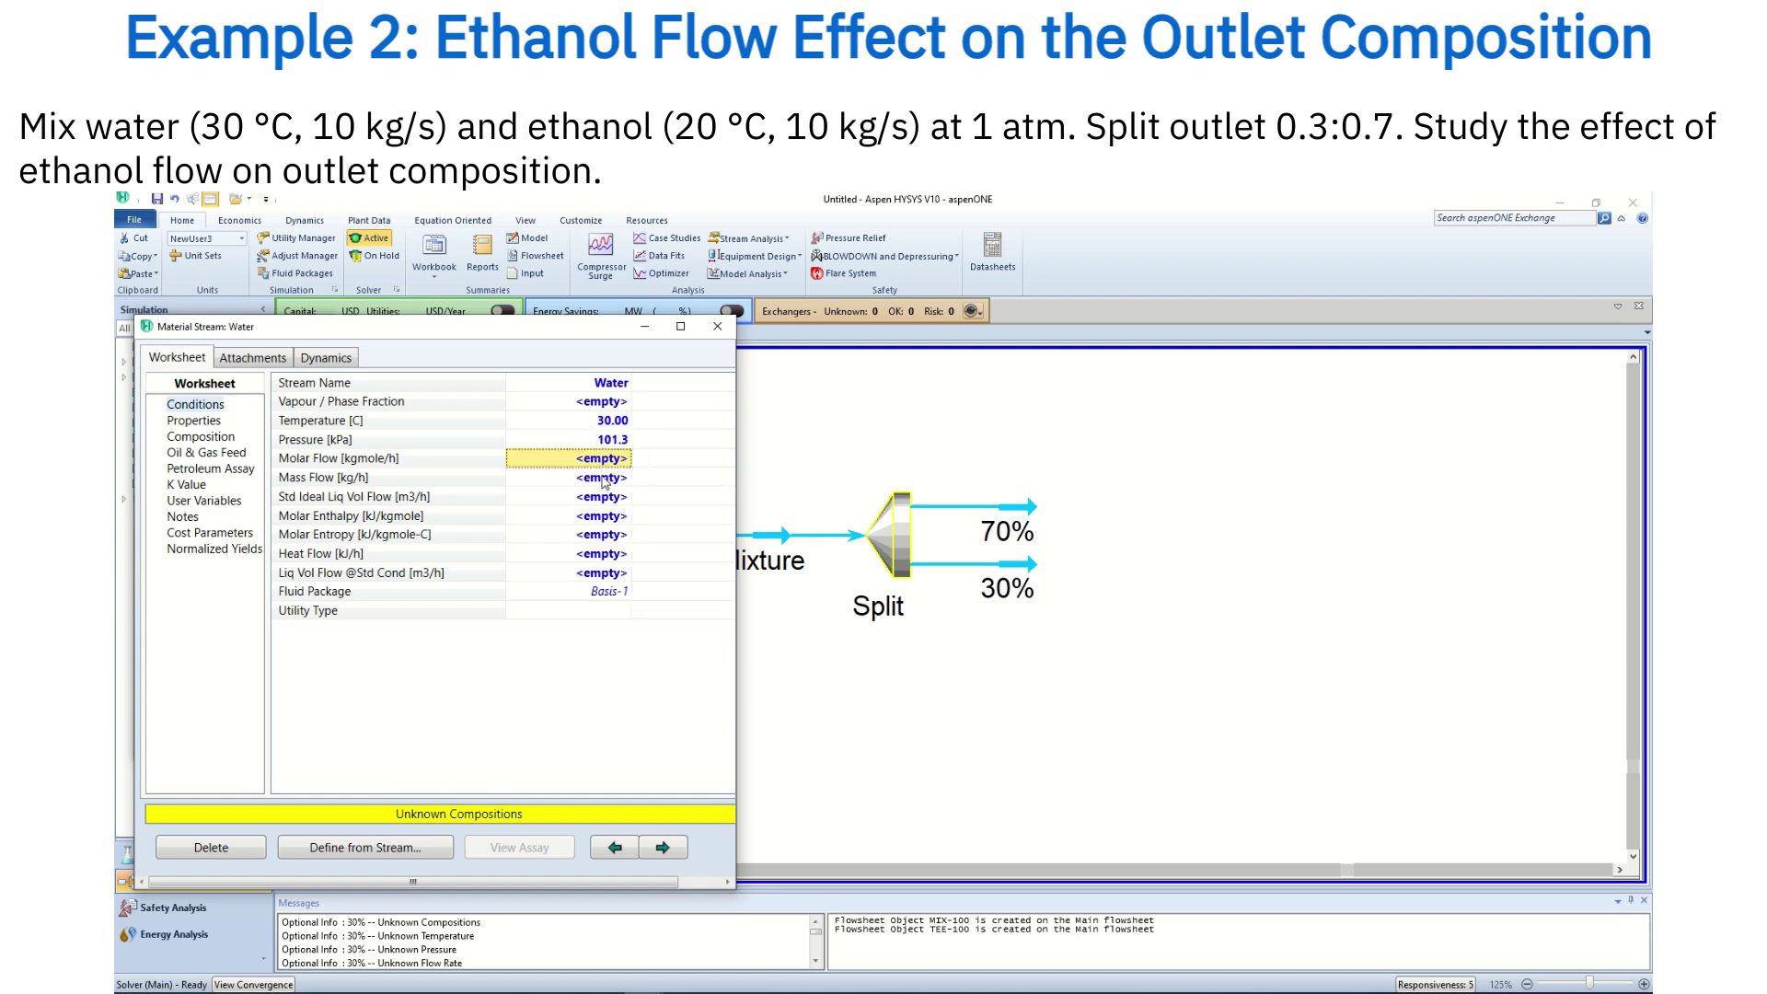
click(600, 478)
text(10)
key(Down)
key(Down)
key(Return)
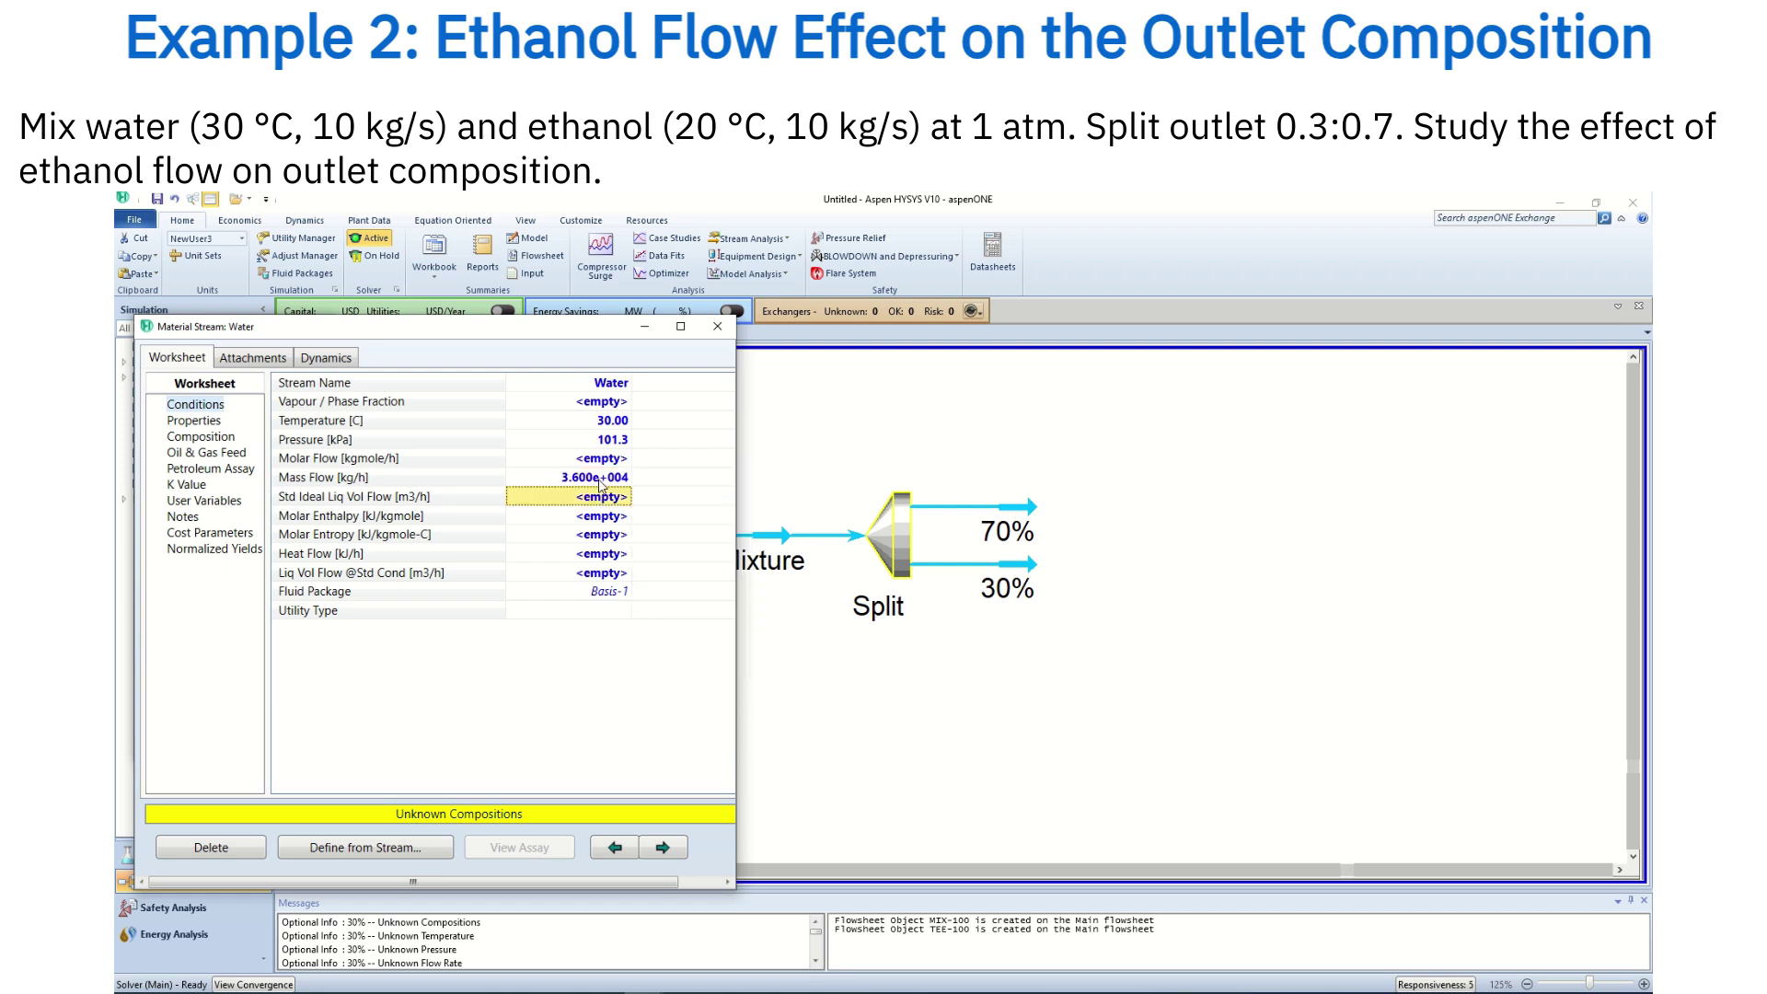
- Set the Water composition to pure H2O with mole fraction 1
click(224, 450)
click(221, 438)
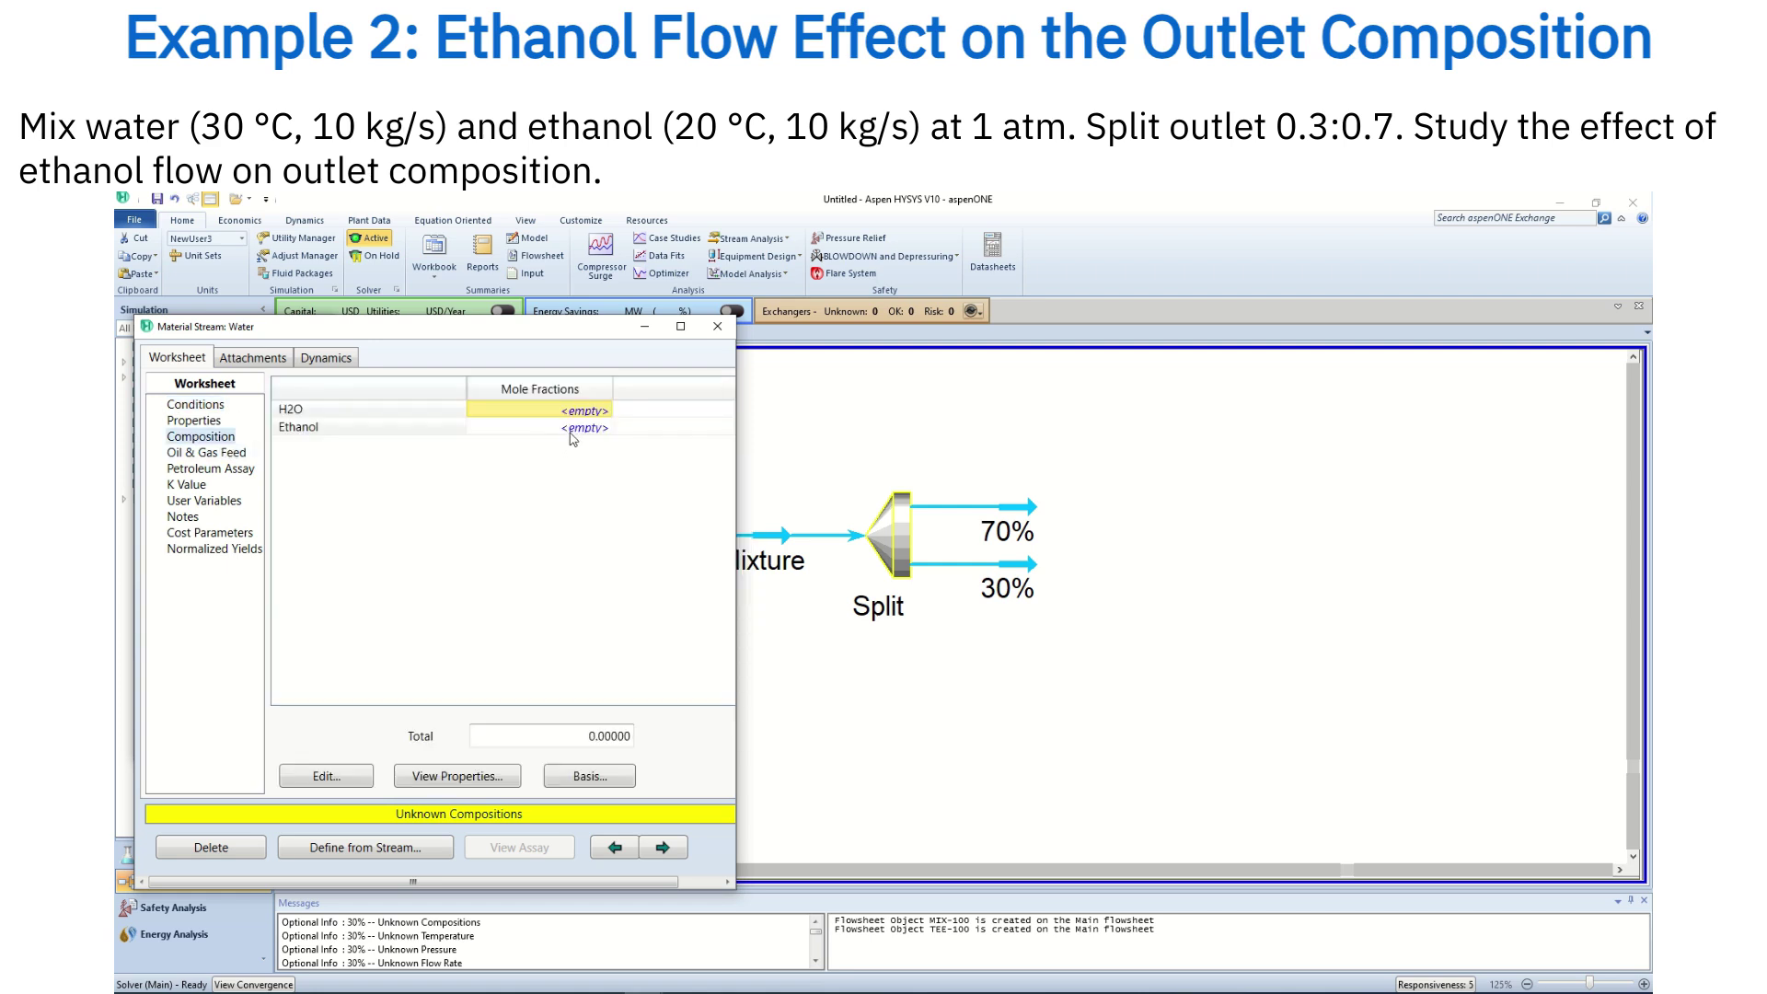
text(1)
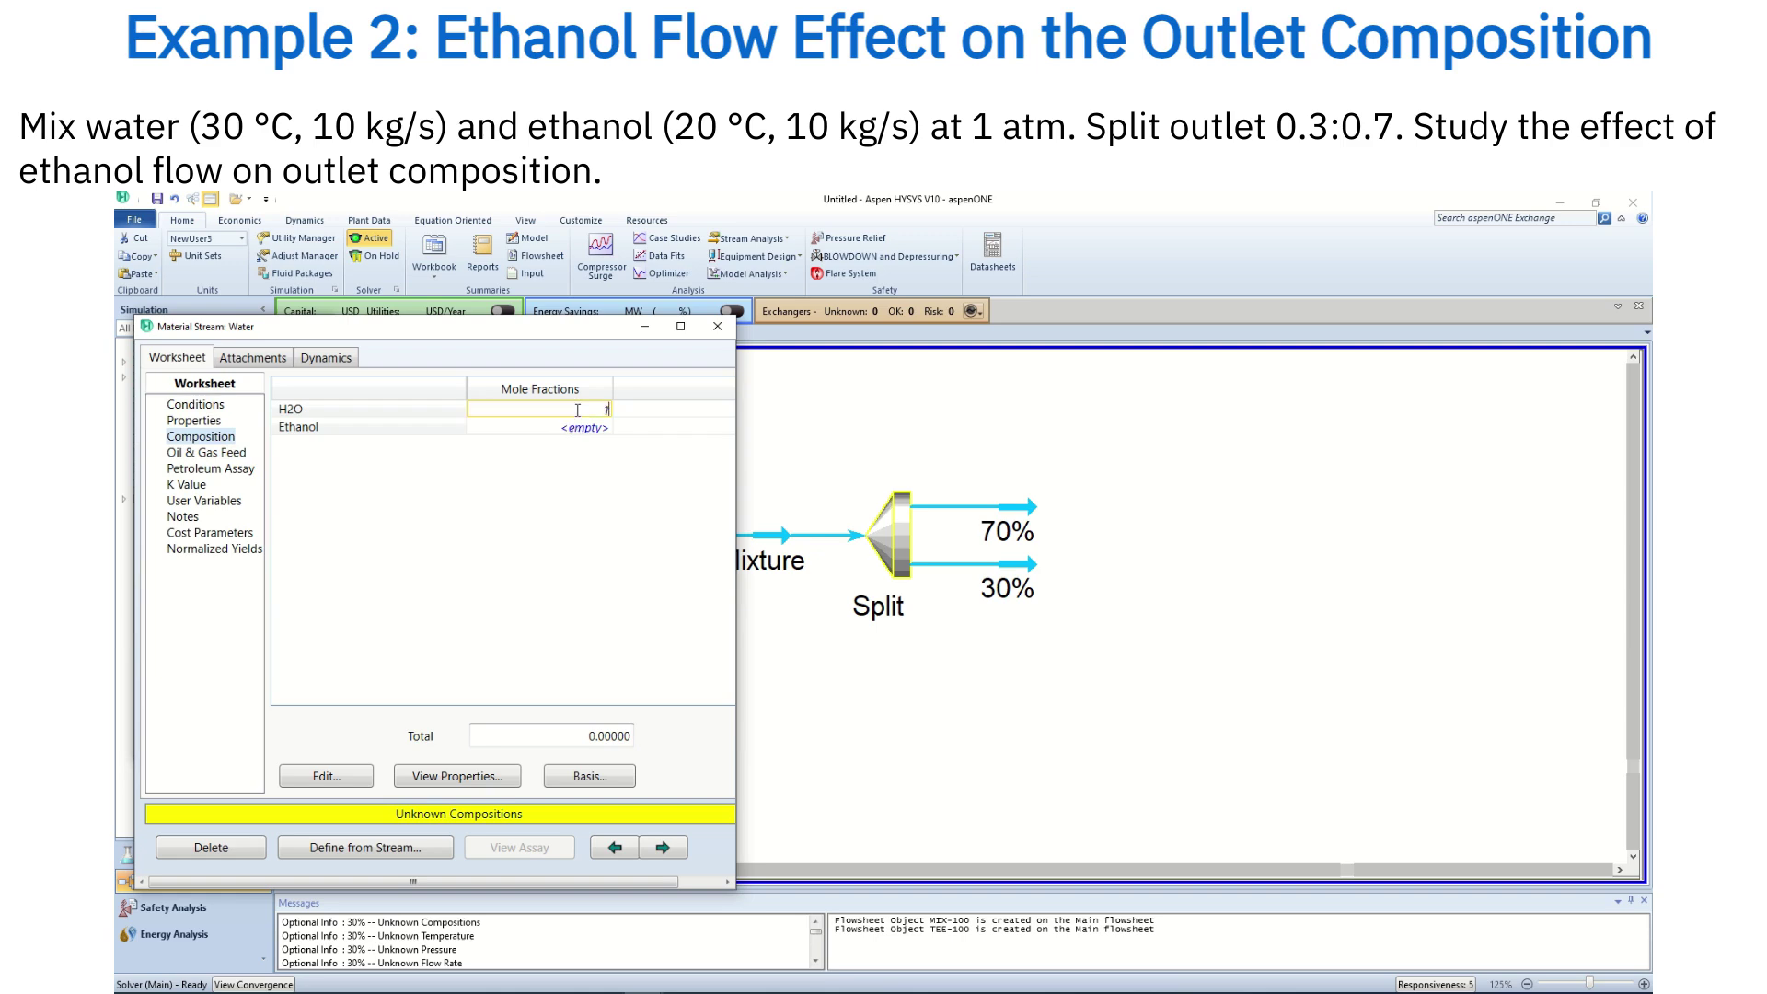
key(Return)
click(1023, 765)
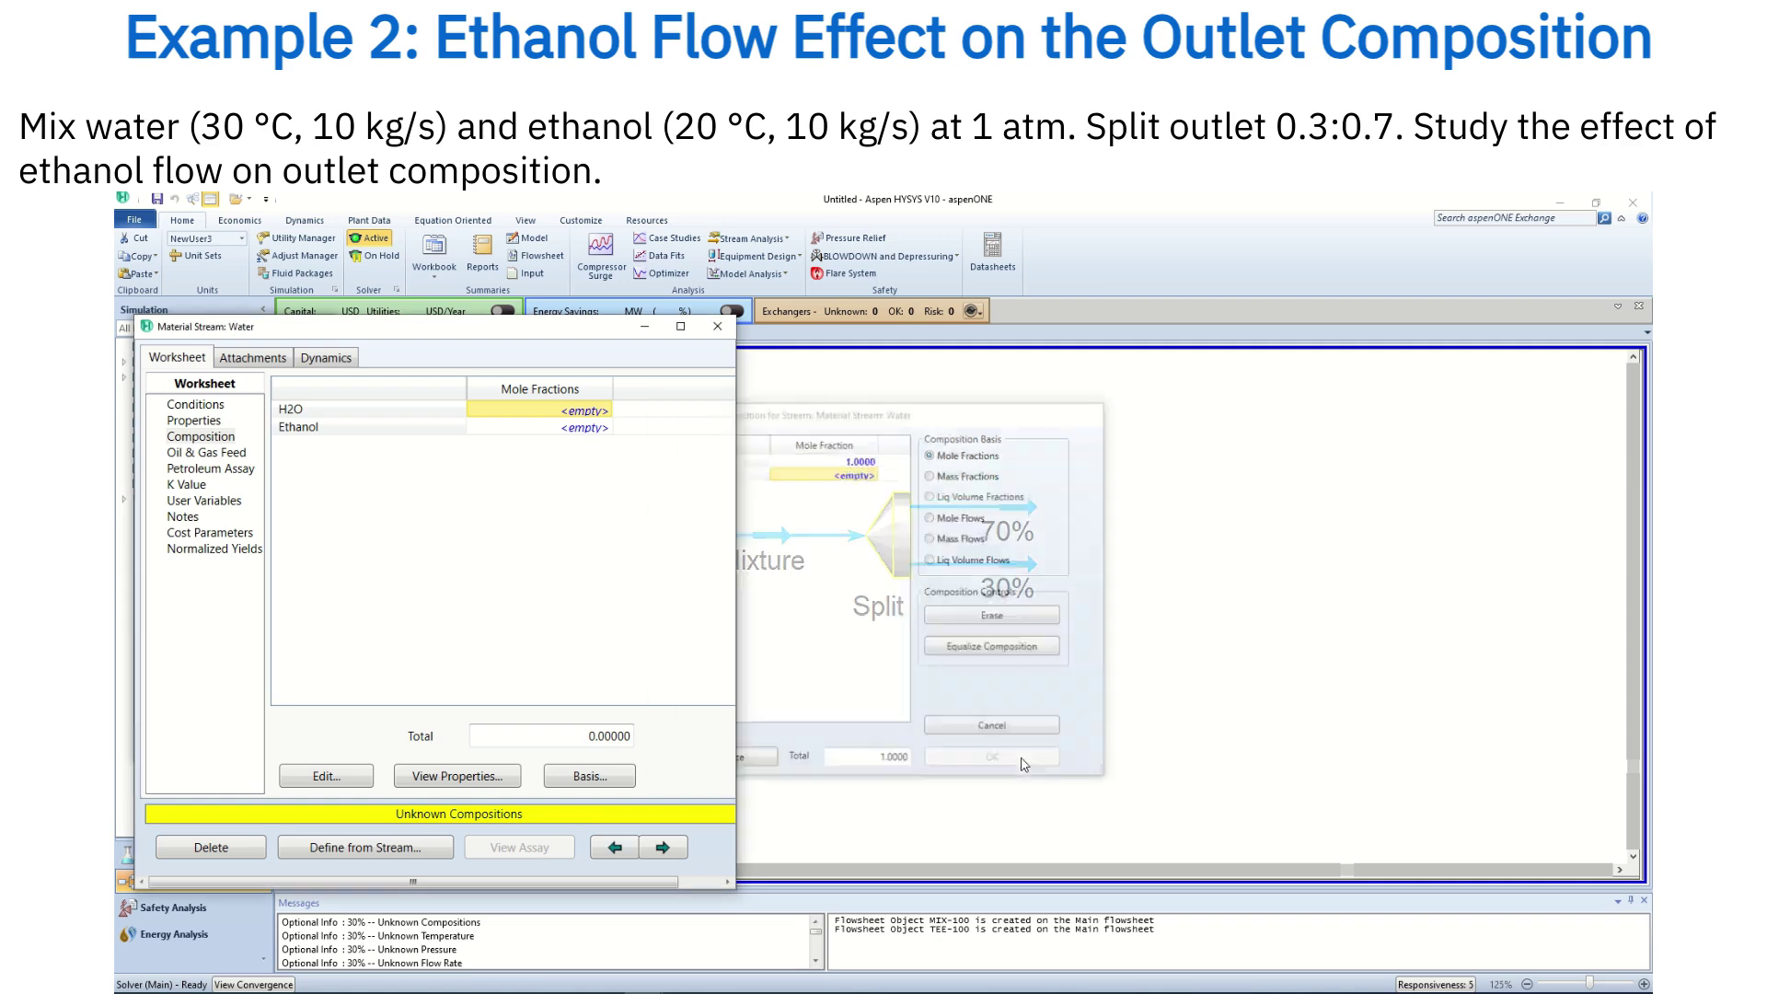
- Set the Ethanol feed conditions to 20 °C, 1 atm and 10 kg/s mass flow
click(718, 334)
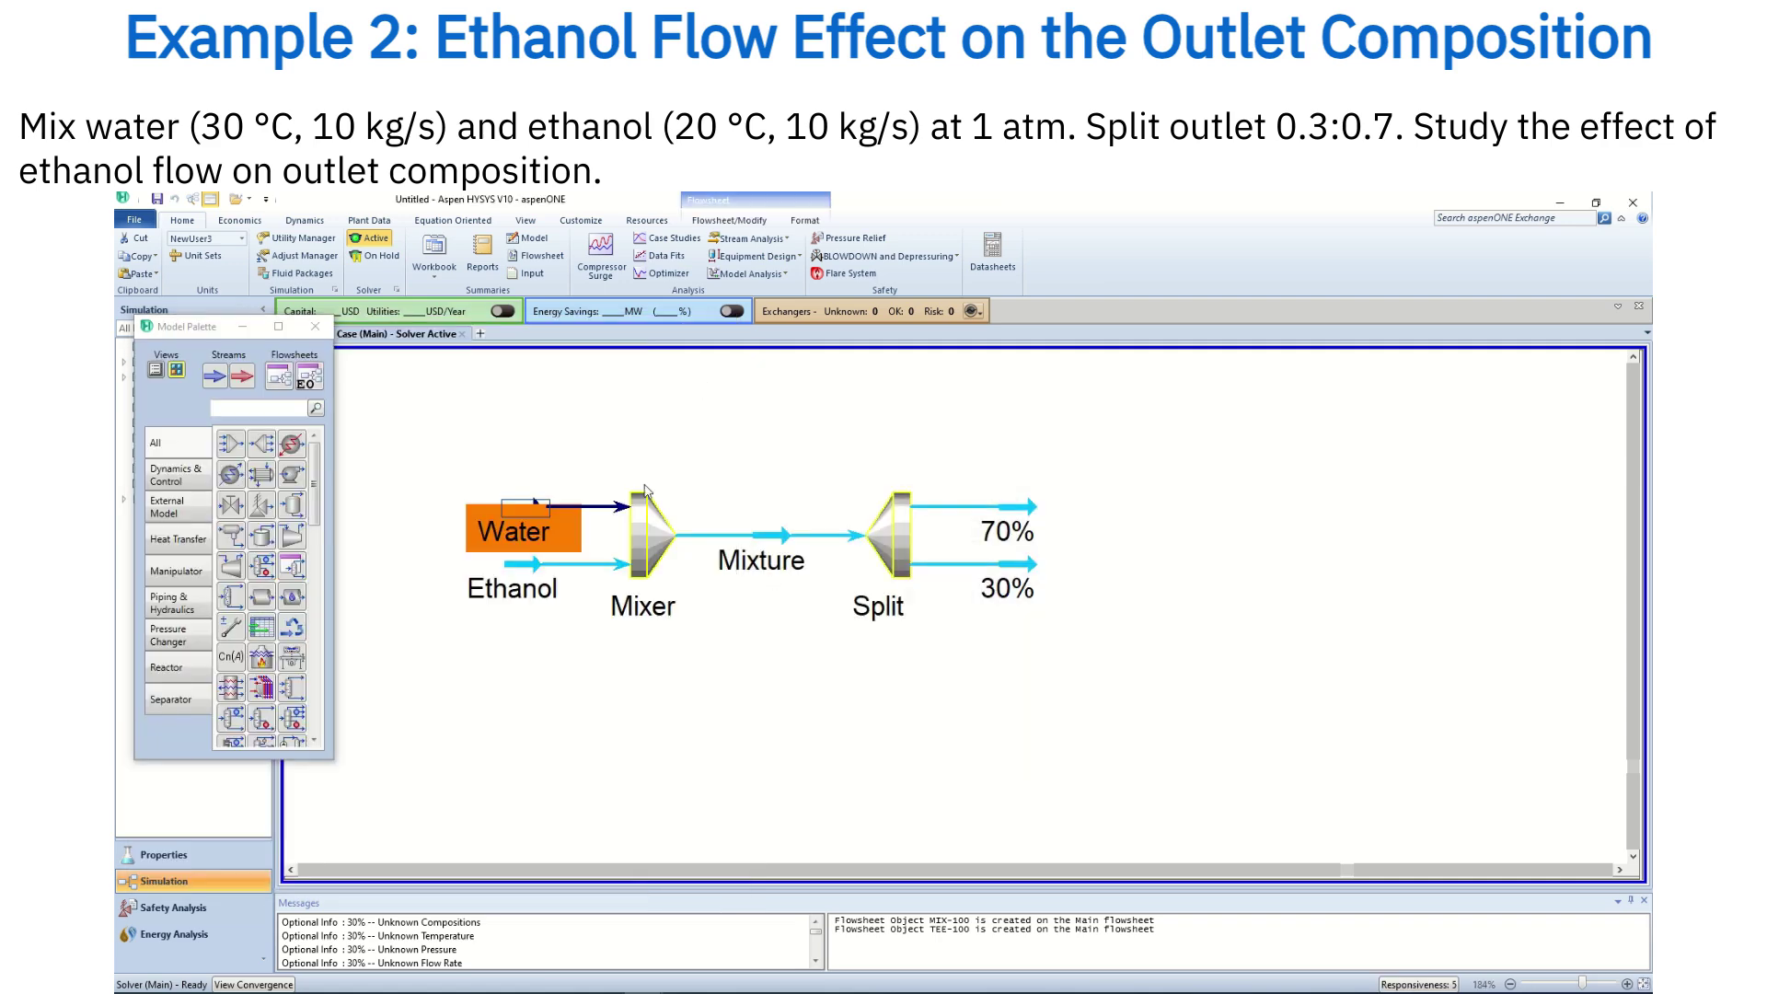
double_click(531, 580)
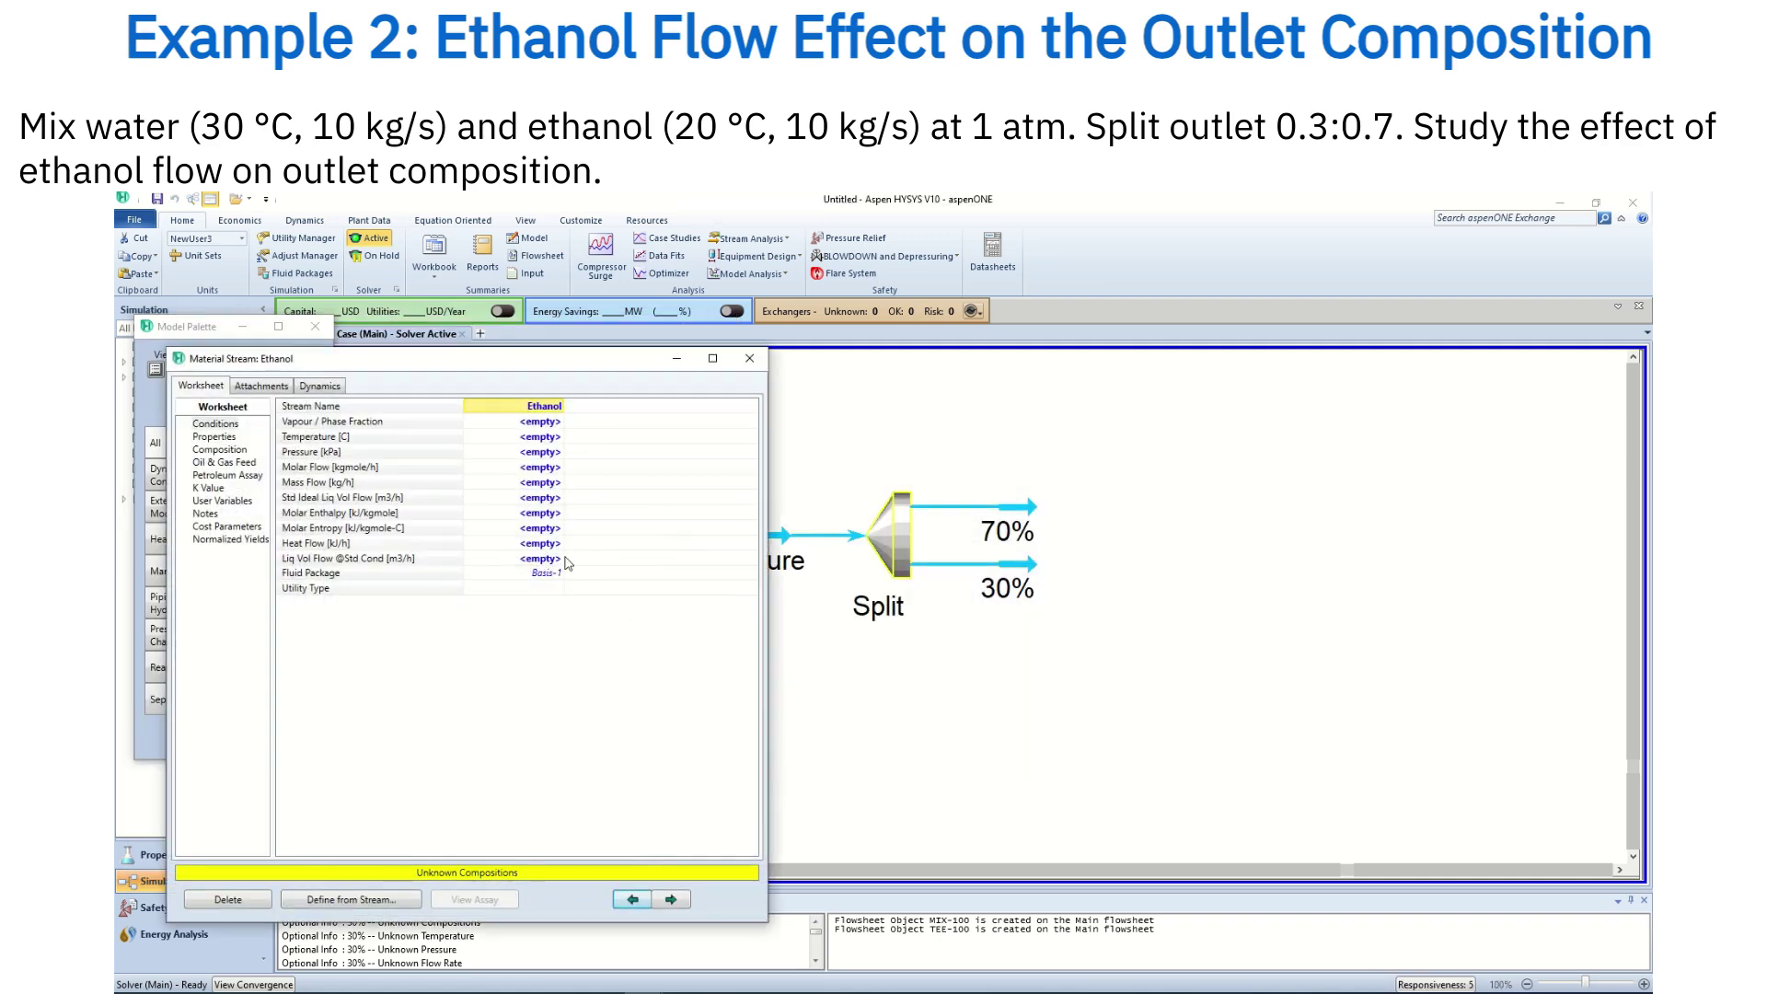
click(629, 455)
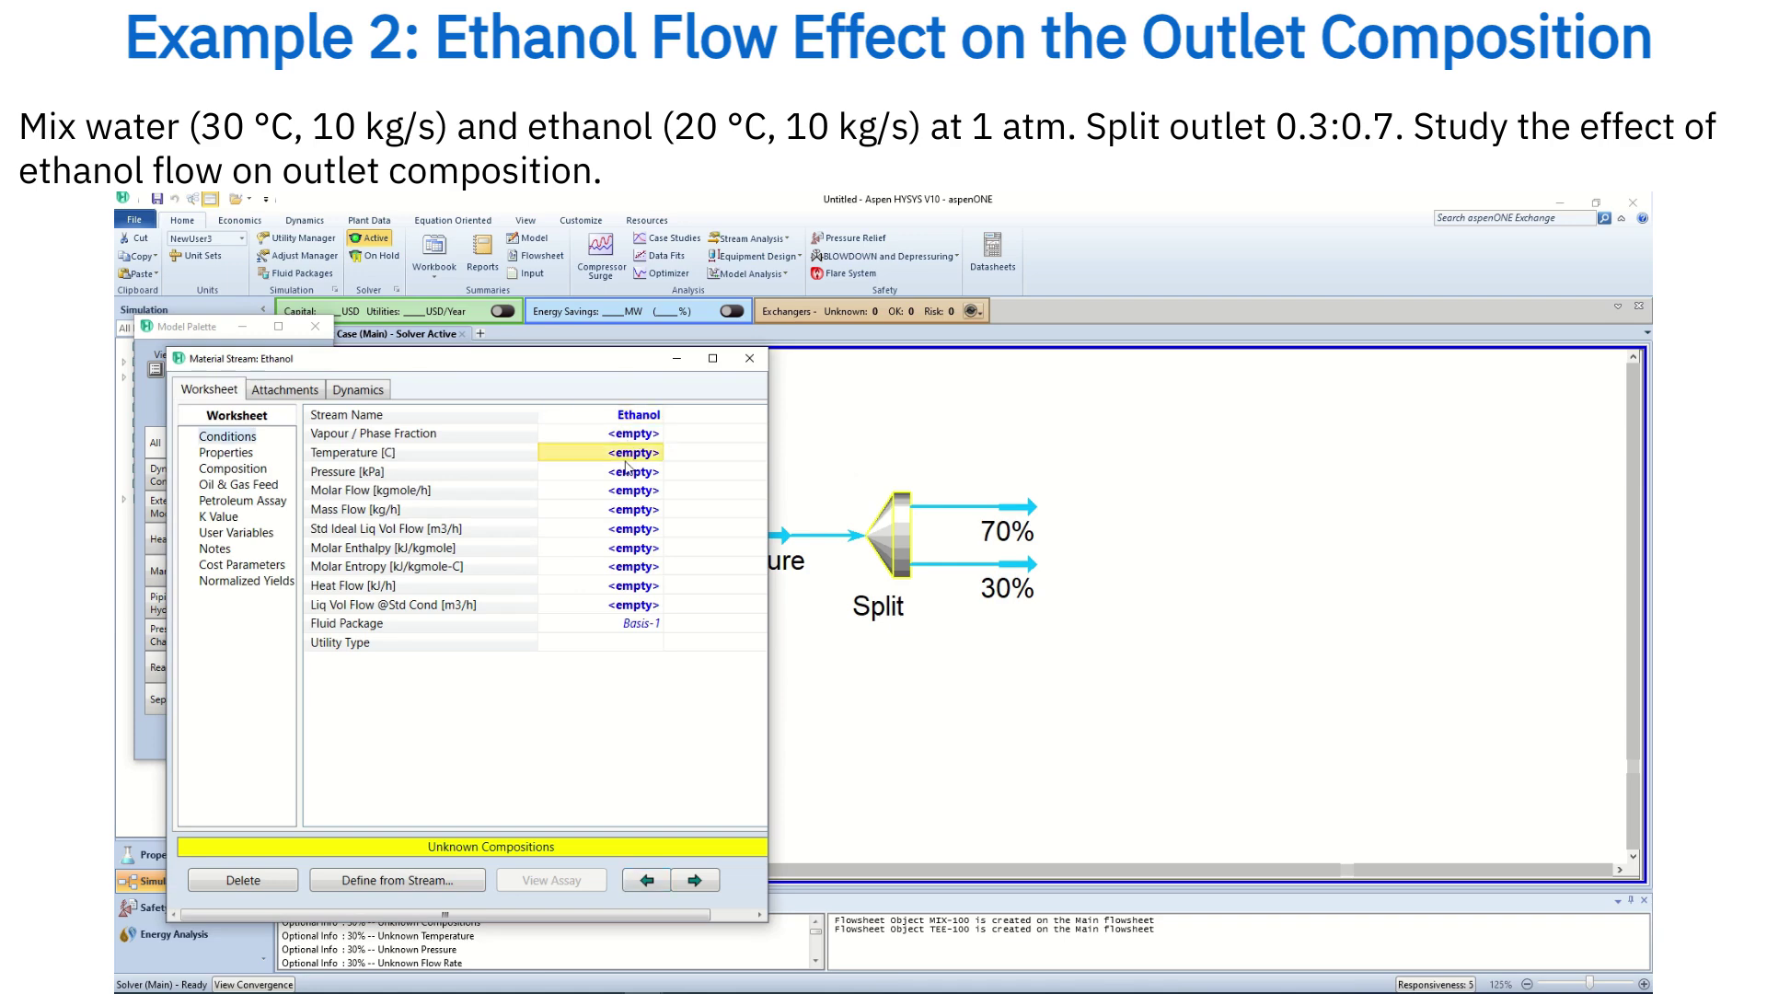
text(20)
key(Return)
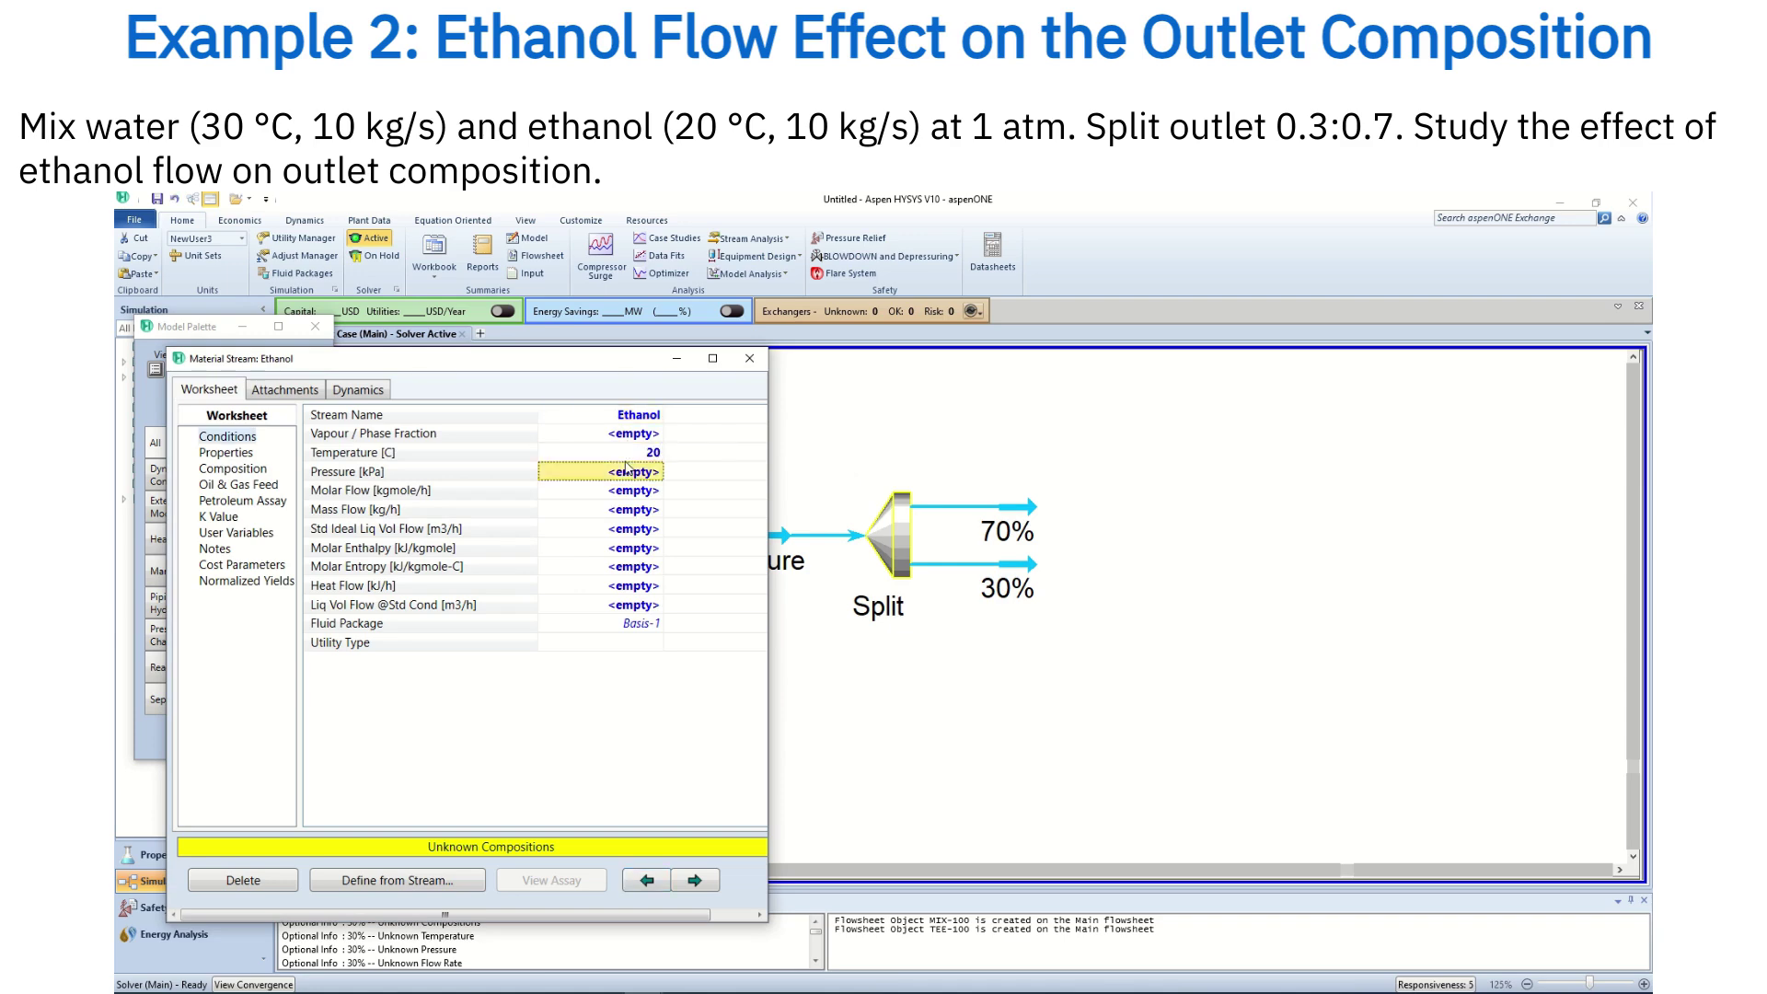
text(1)
key(Down)
key(Down)
key(Down)
key(Down)
key(Down)
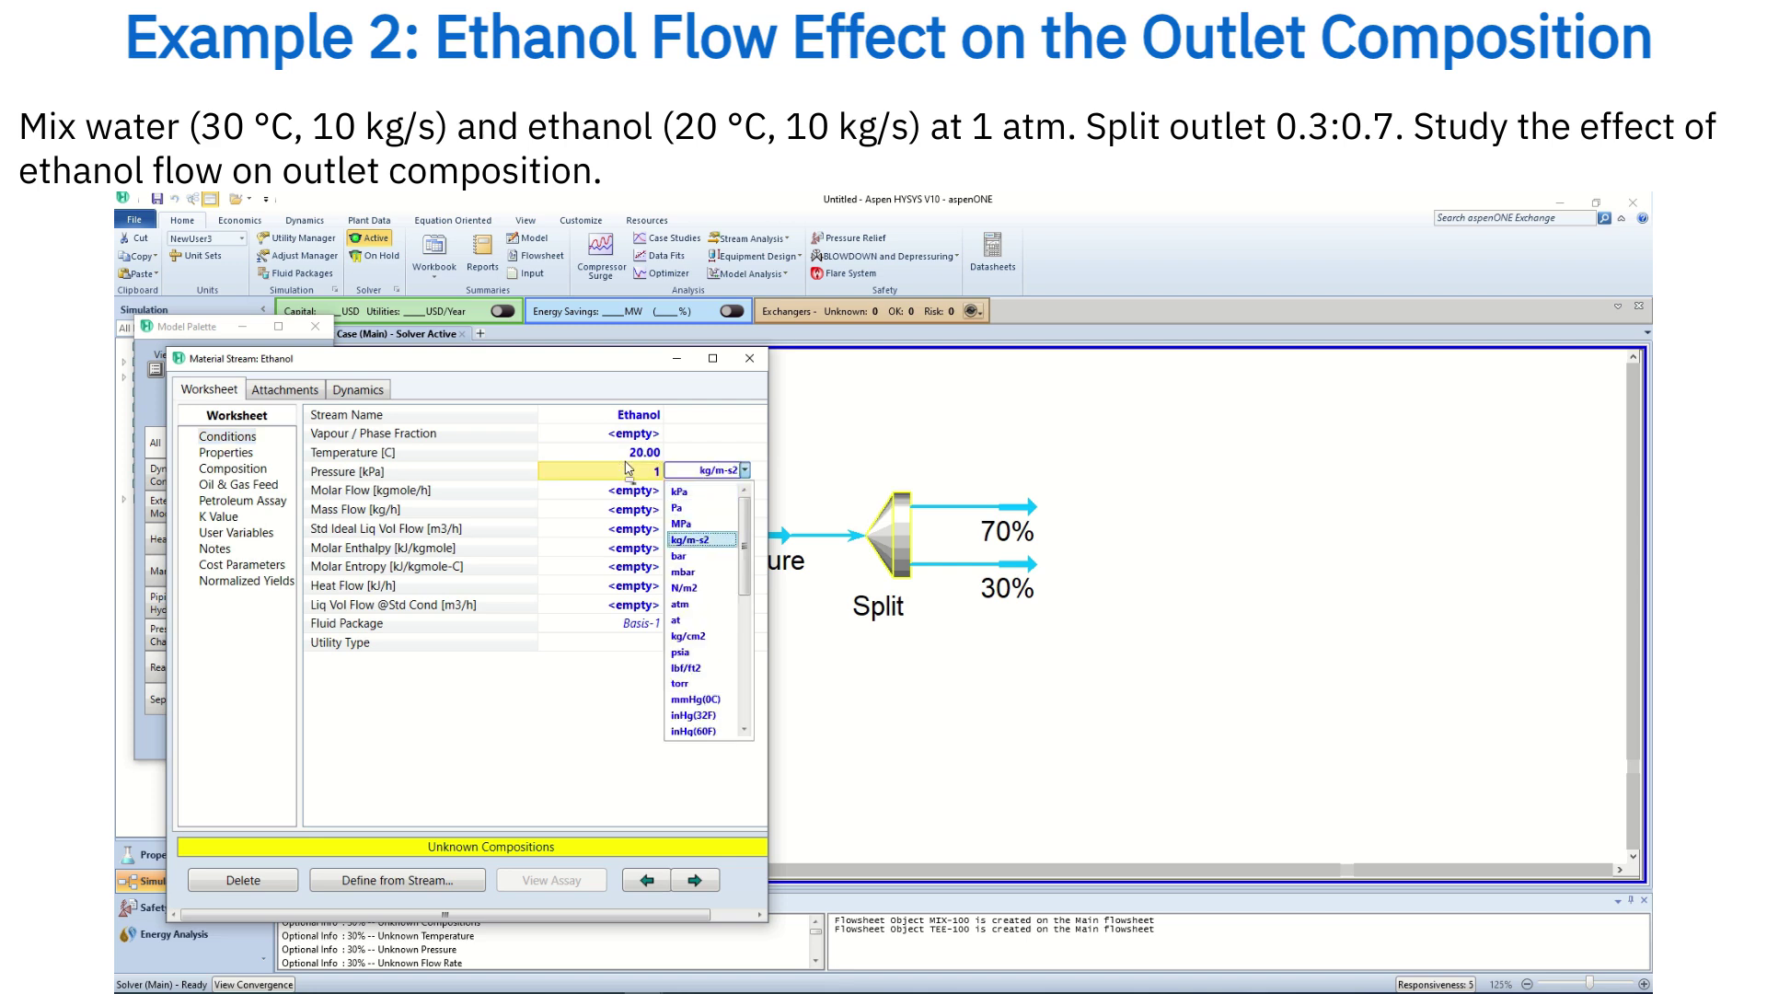
key(Down)
key(Down)
key(Return)
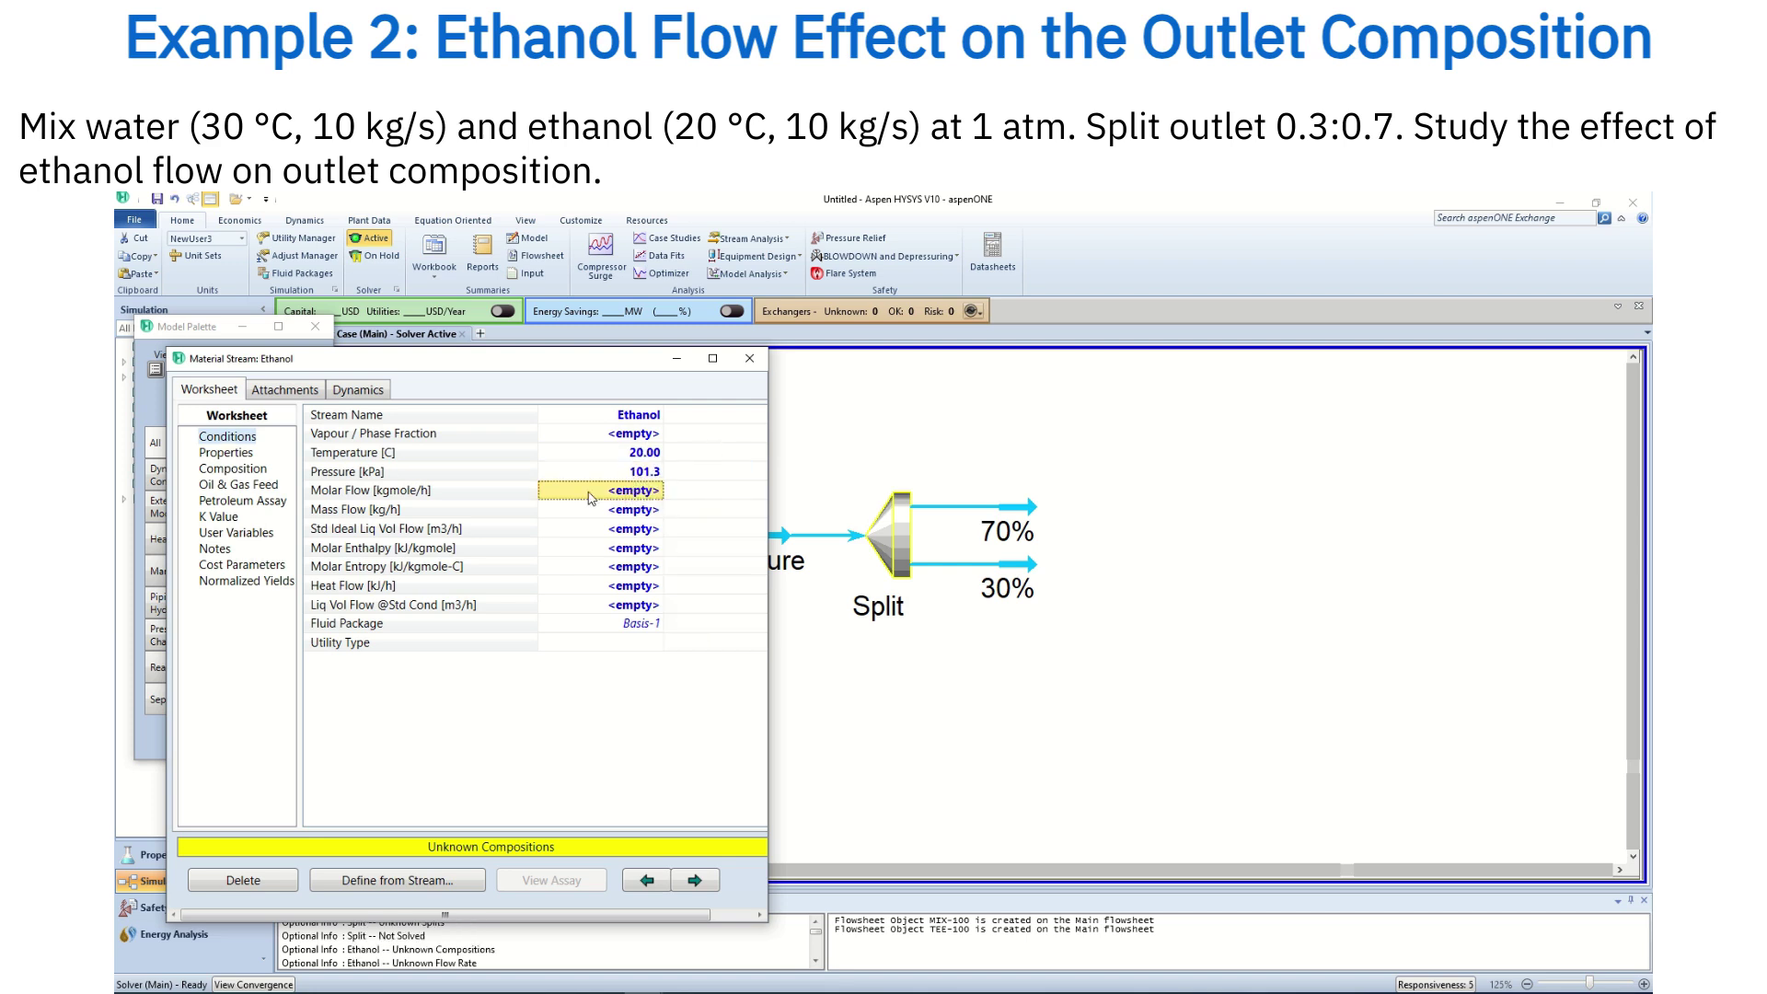
click(615, 514)
text(10)
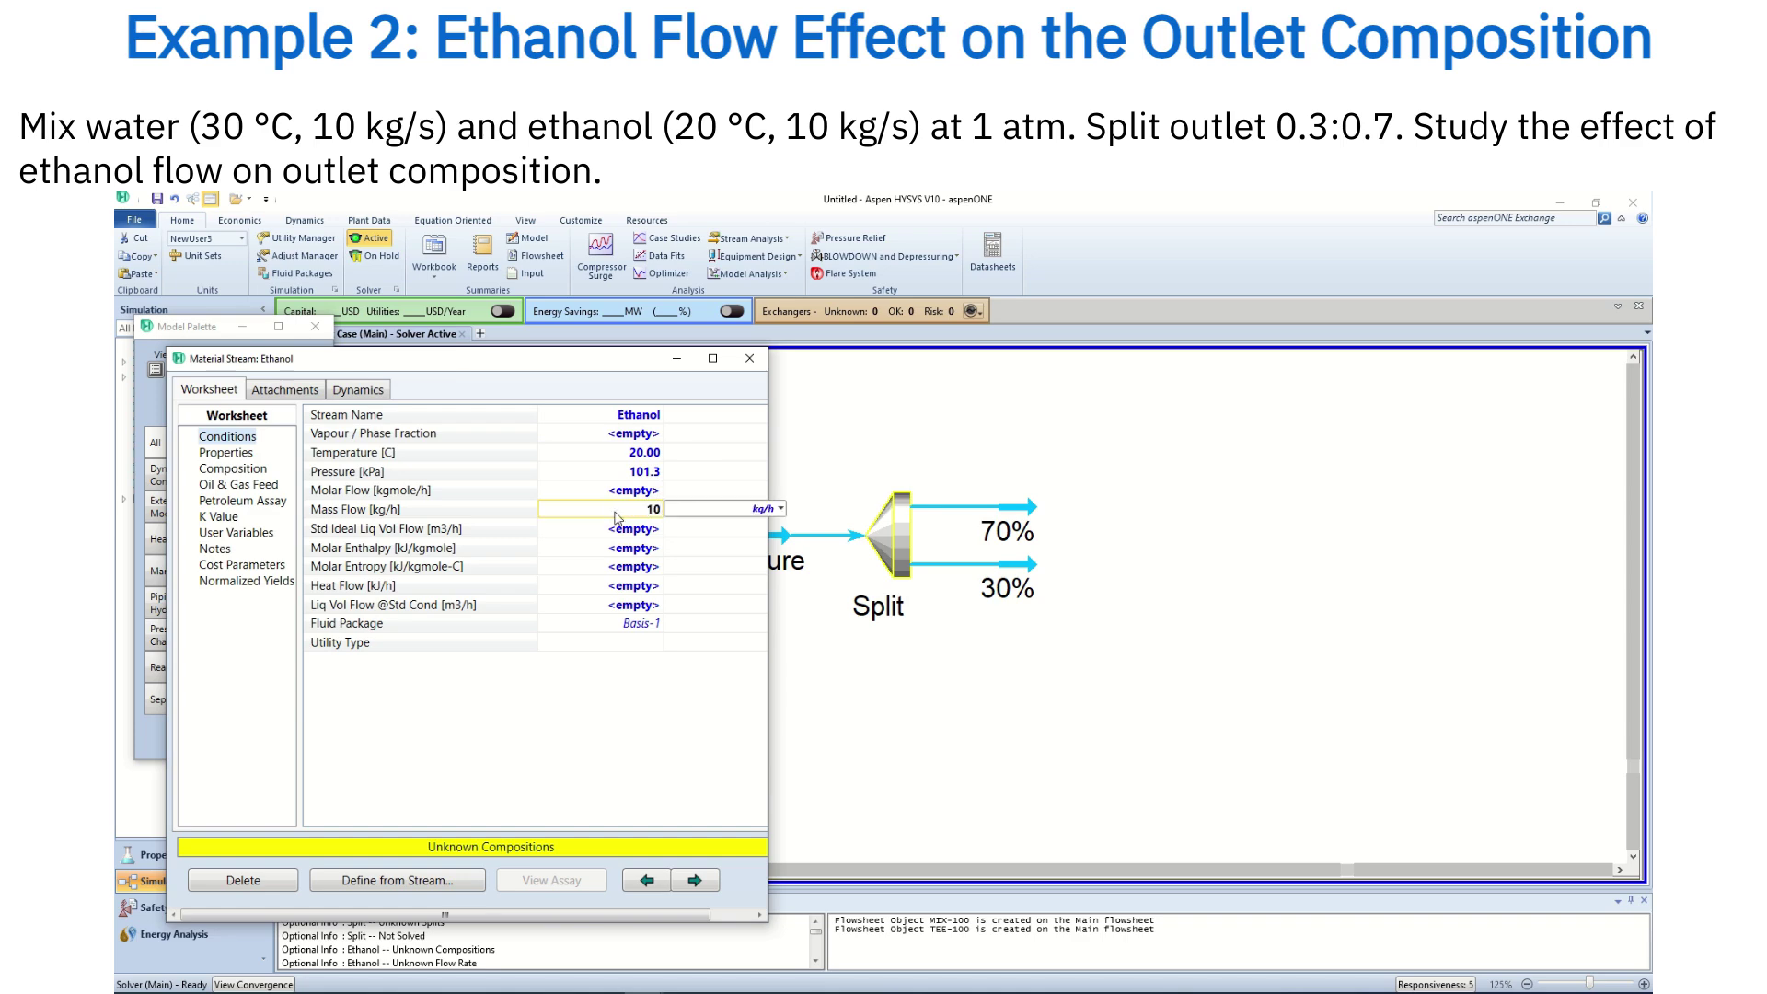
key(Down)
key(Down)
key(Down)
key(Return)
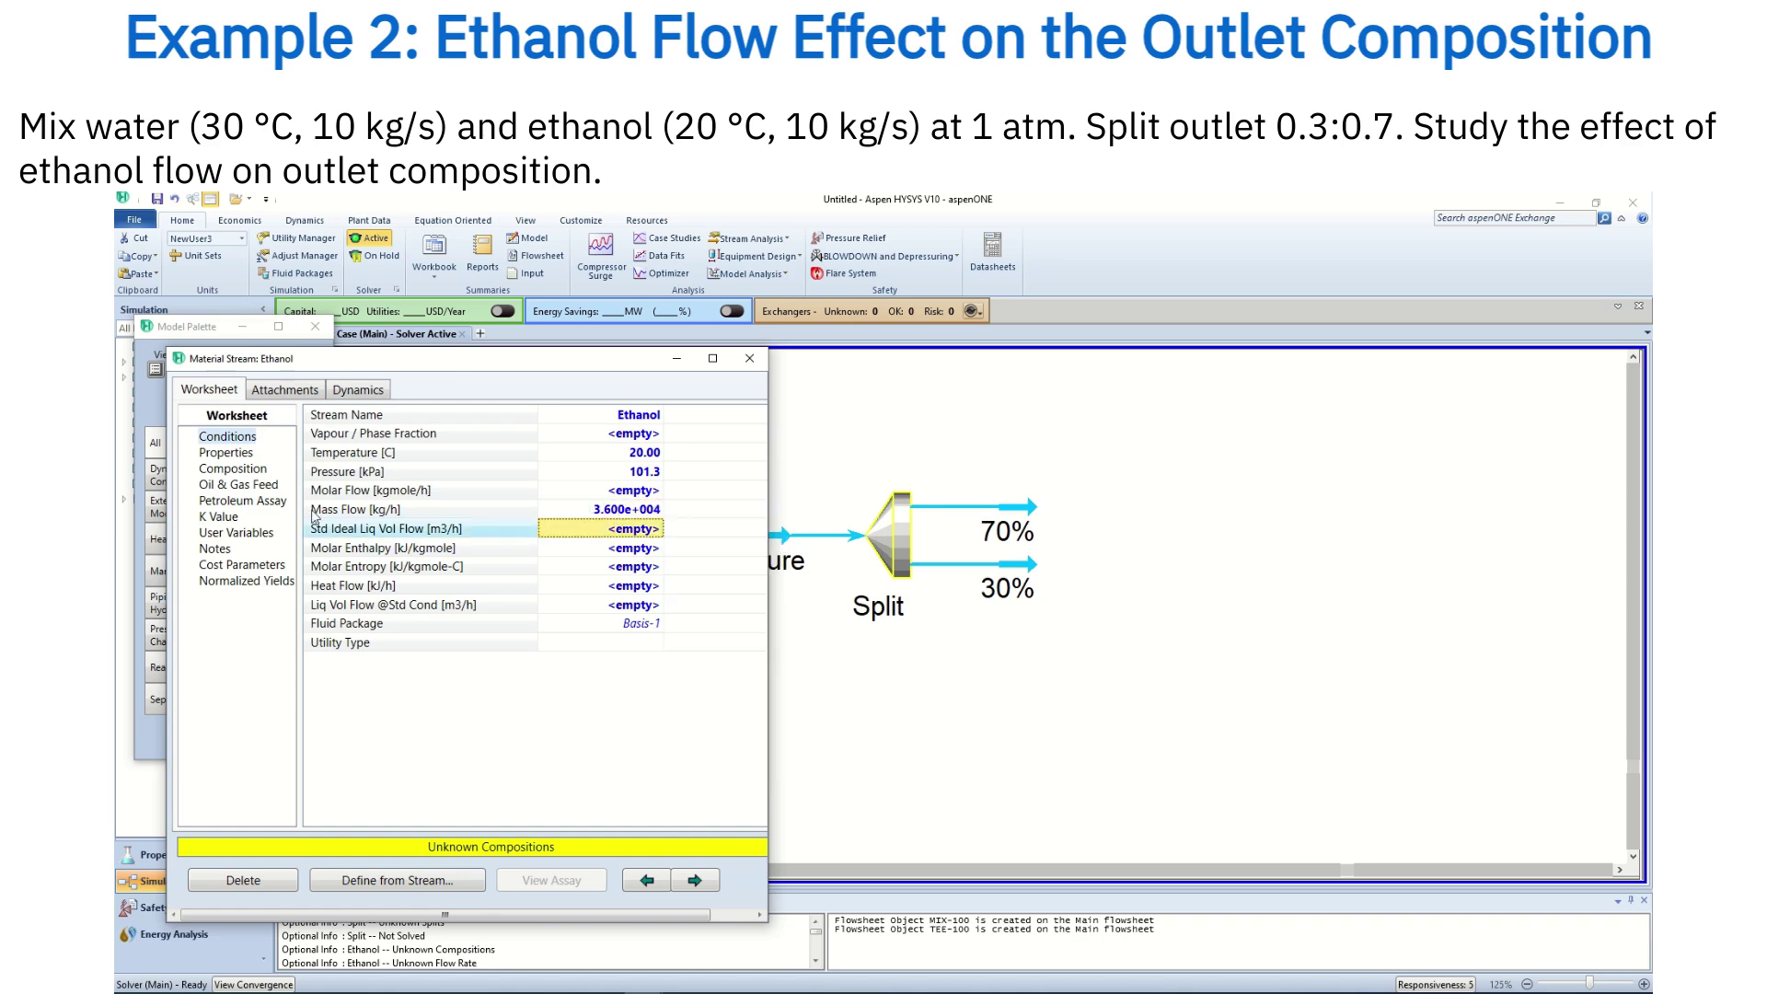
- Make the Ethanol feed pure ethanol with an Ethanol mole fraction of 1
click(224, 470)
click(612, 463)
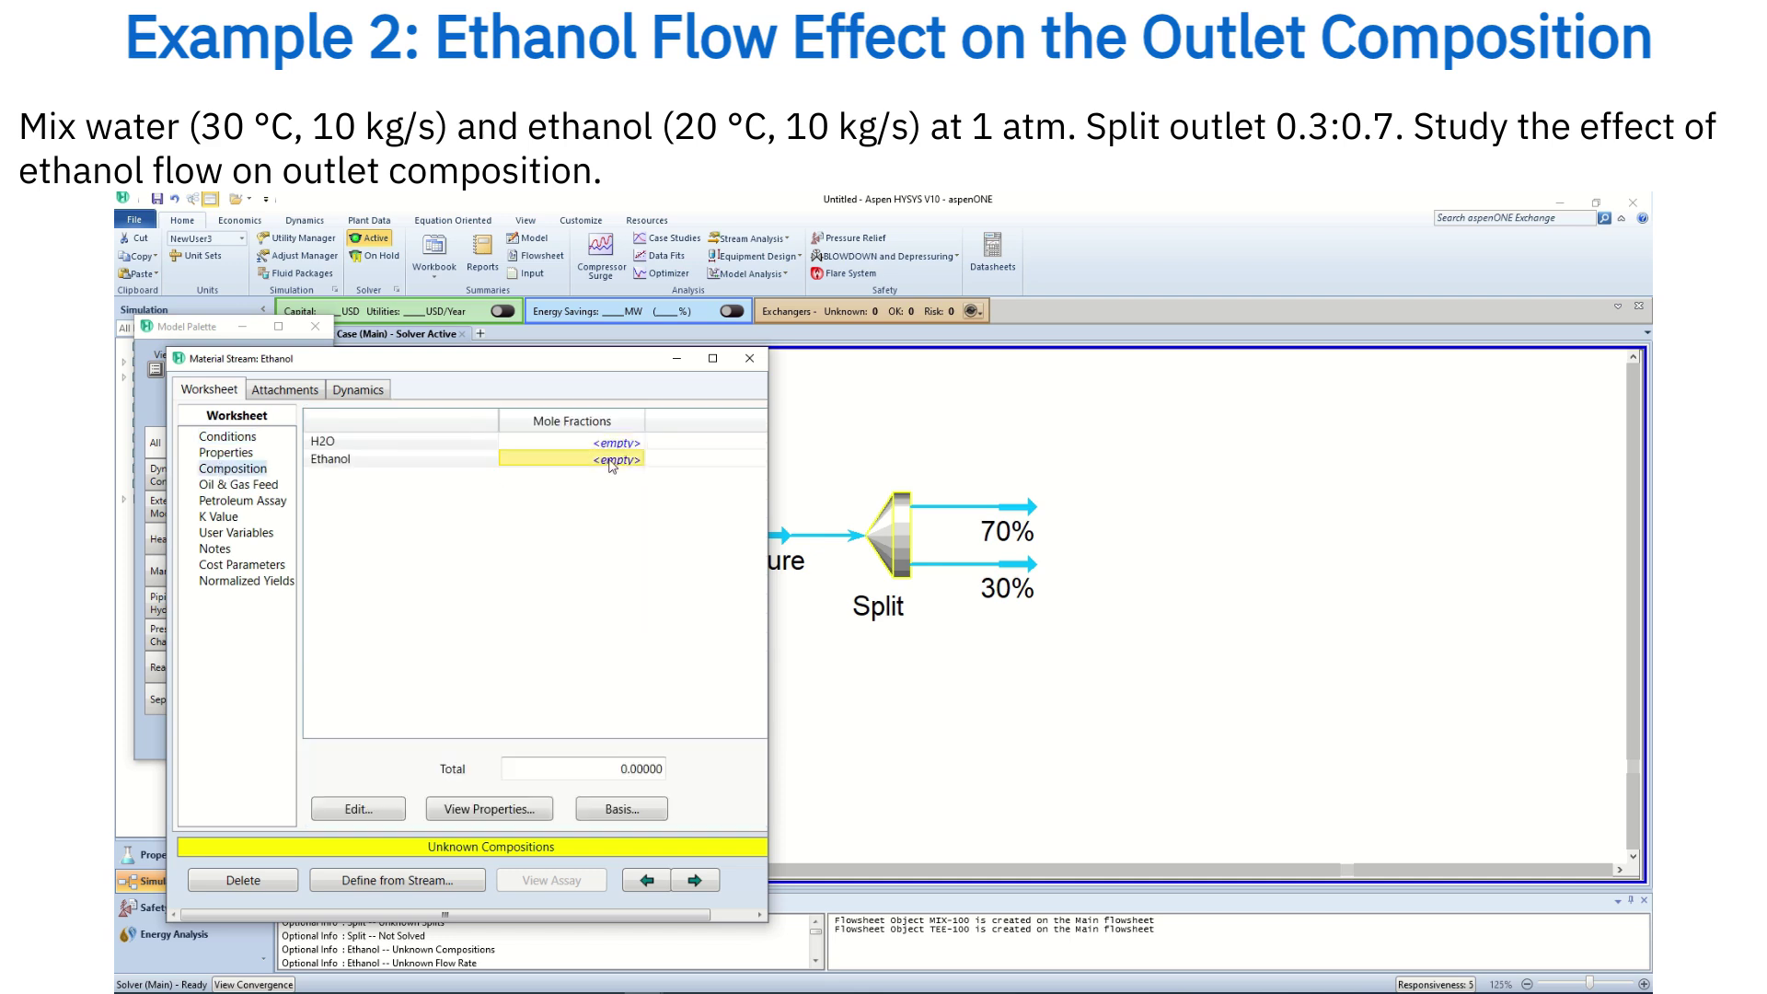
text(1)
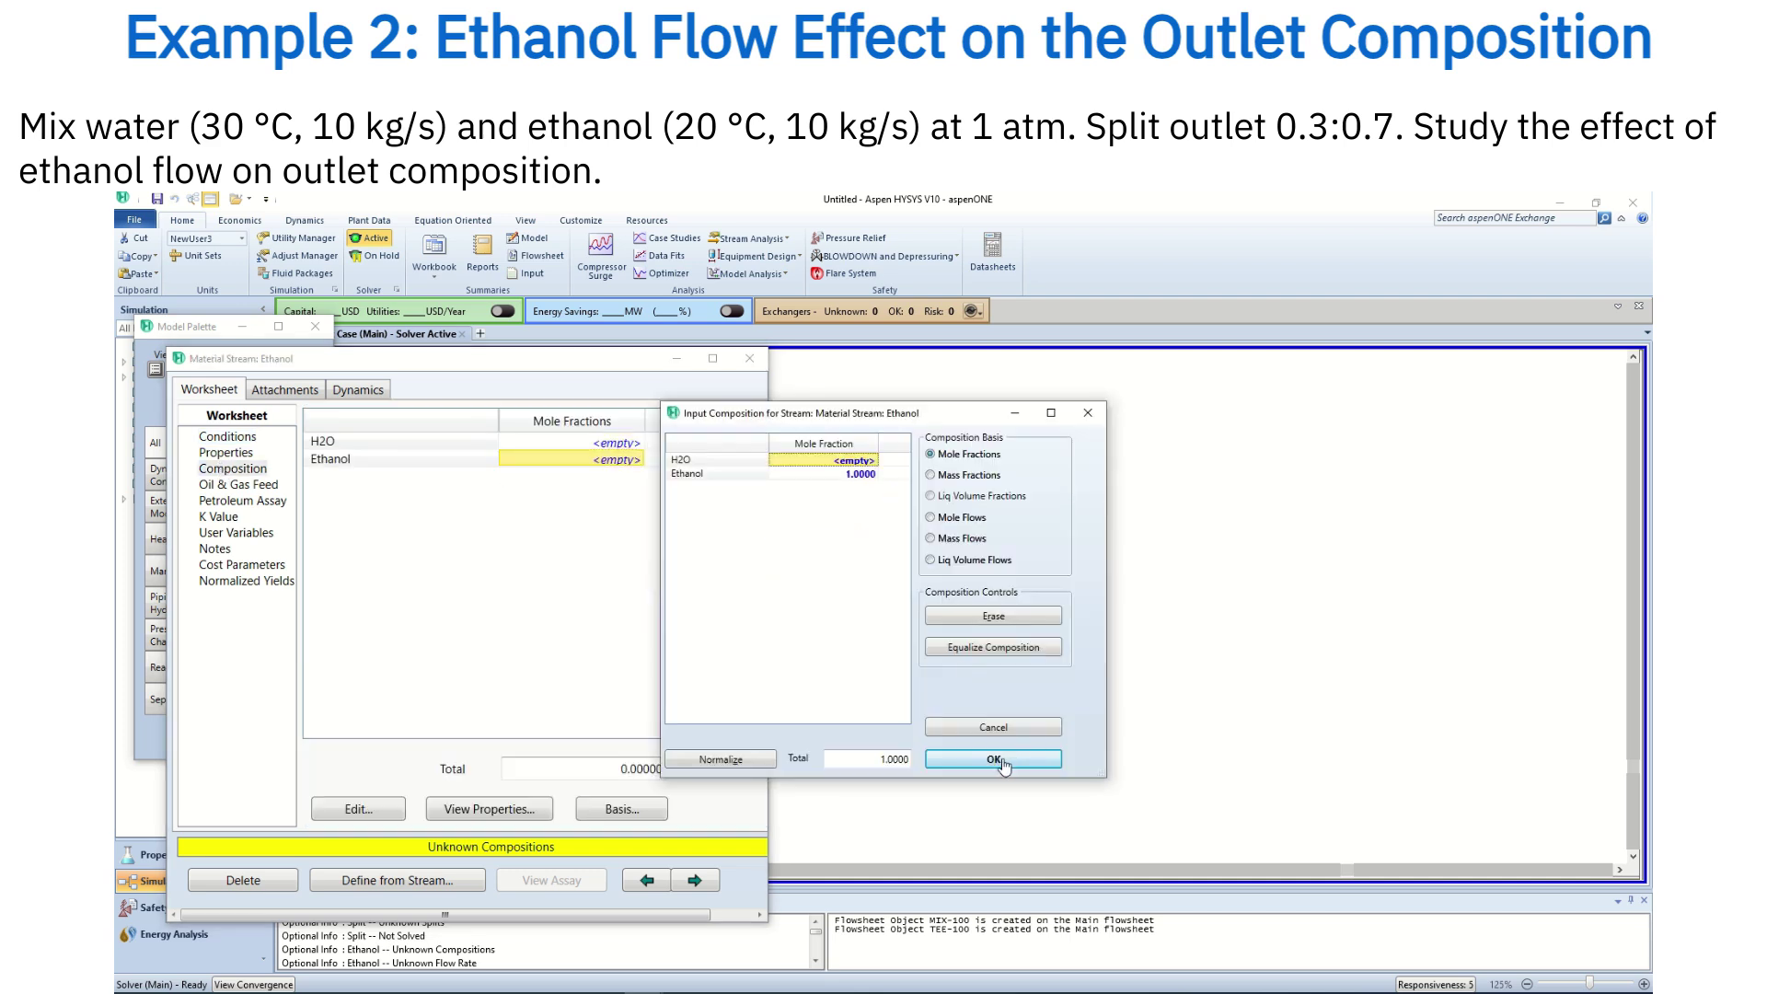
click(1001, 758)
click(749, 358)
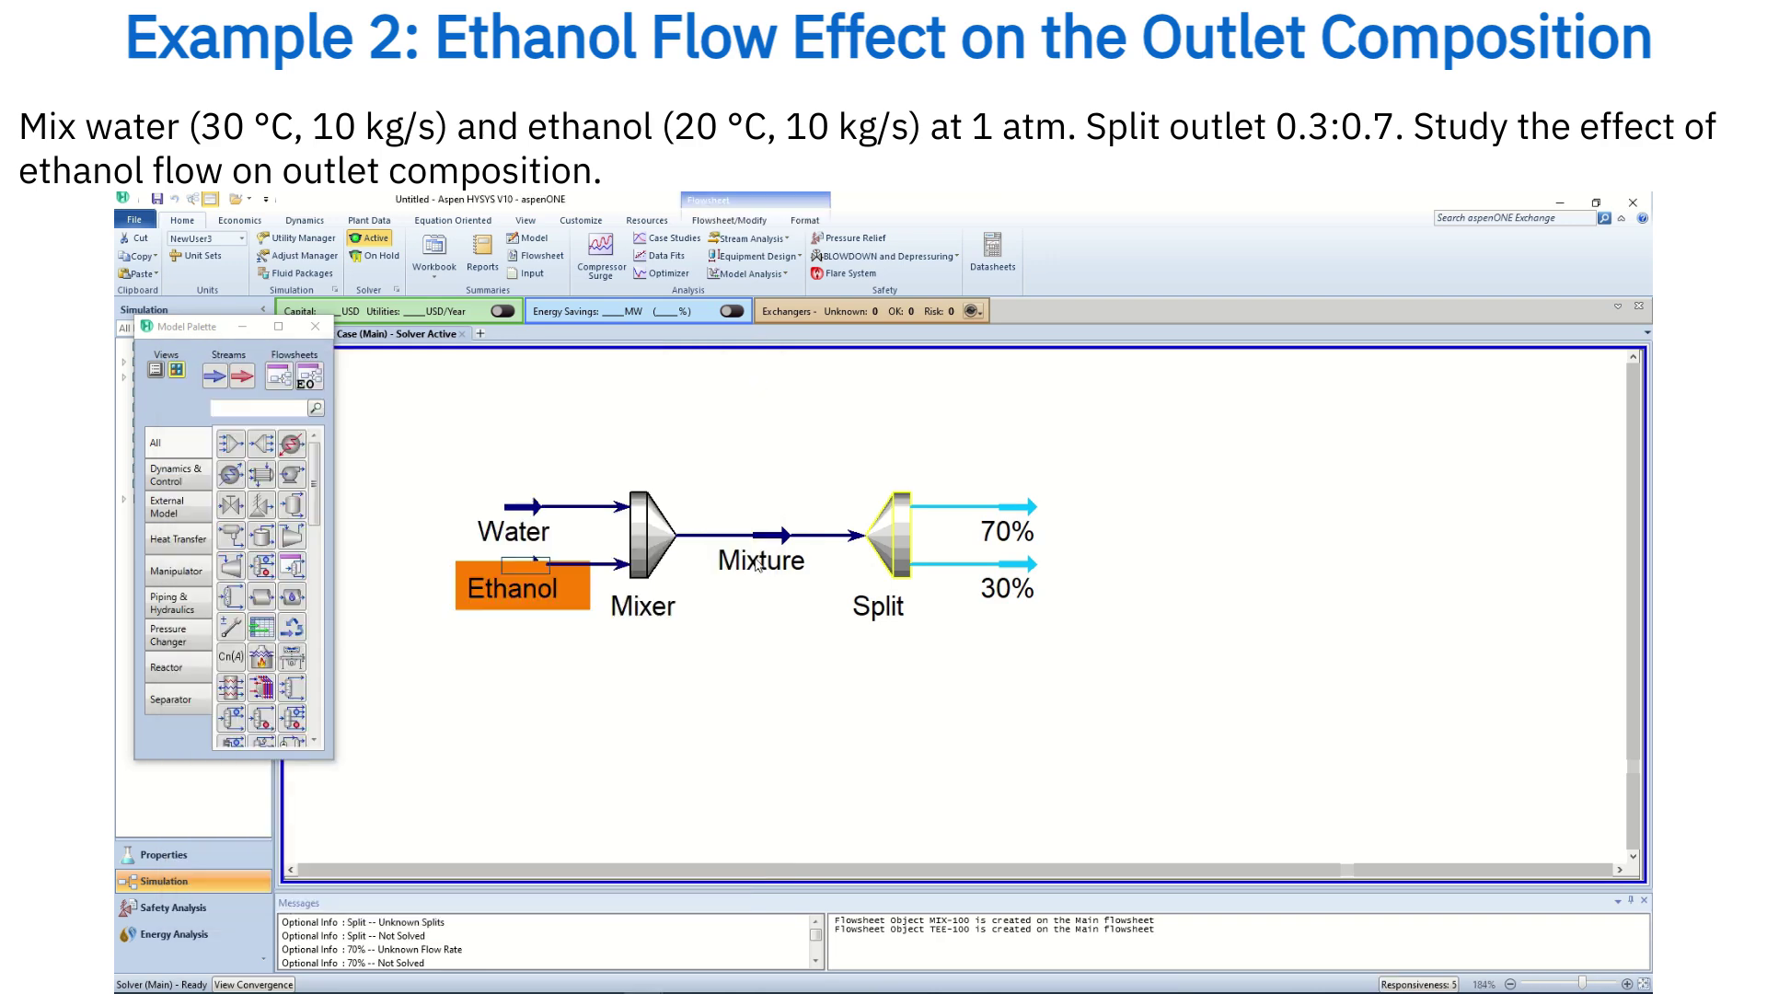
scroll(737, 759, up, 1)
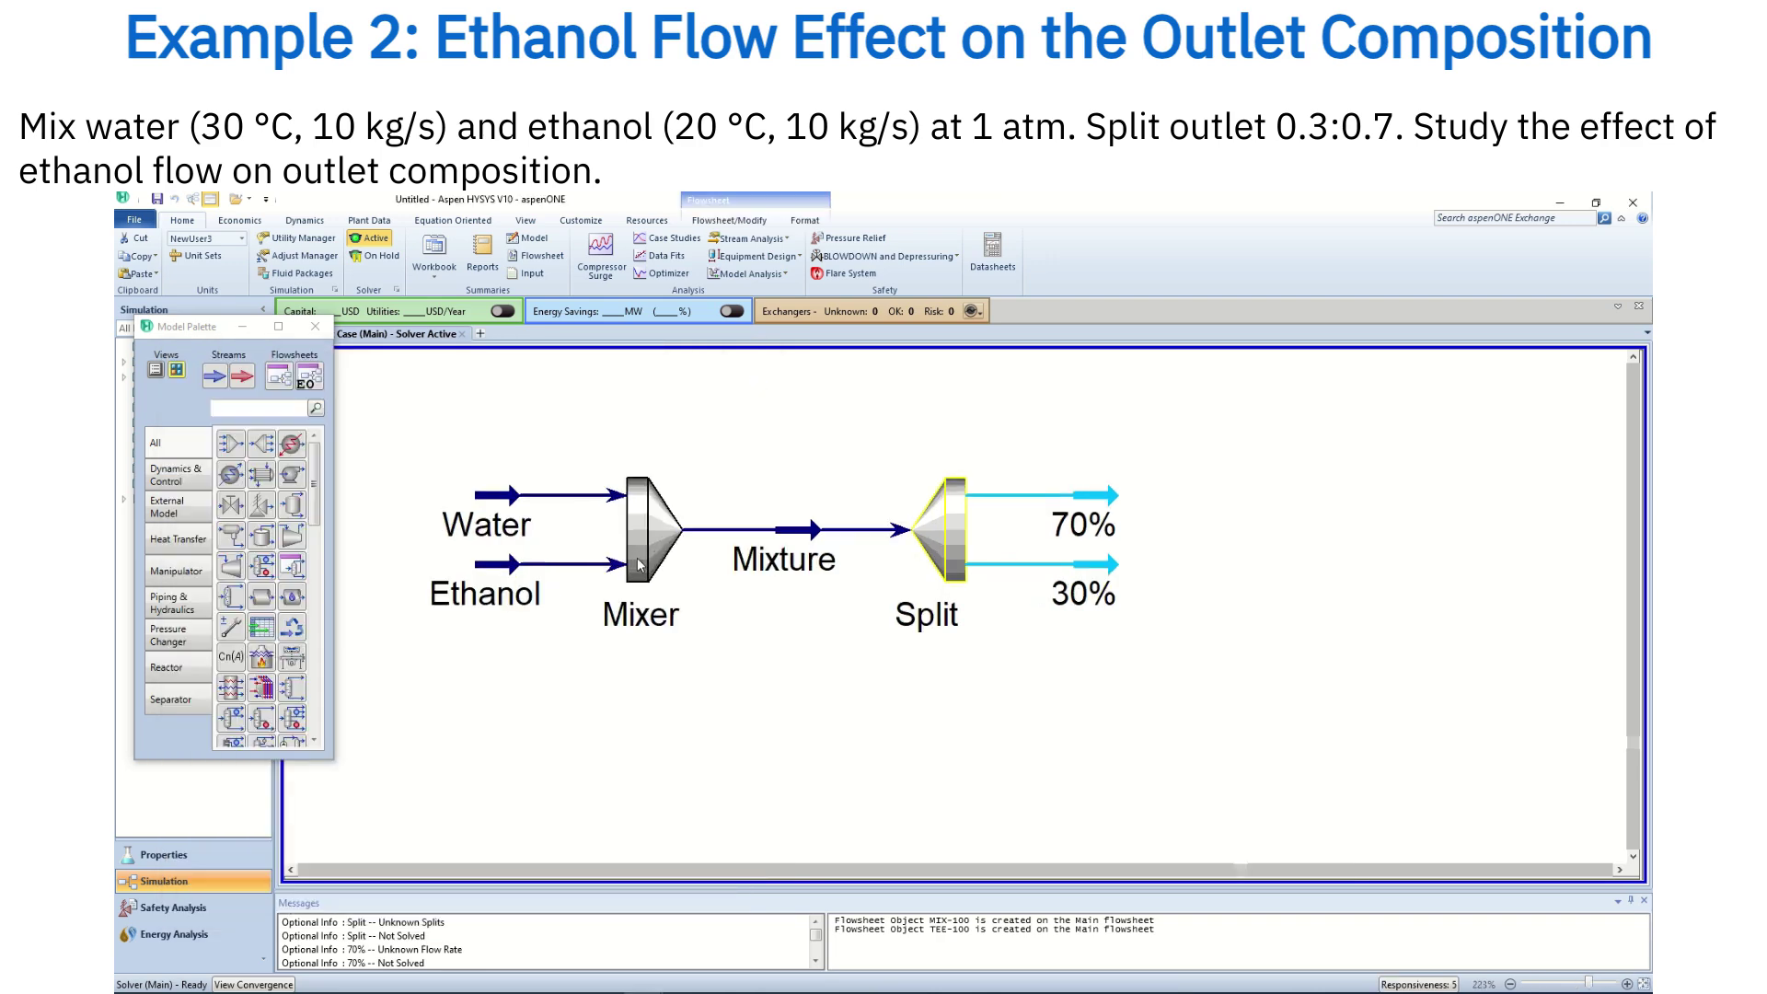
- Give the Split tee outlet flow ratios of 0.7 and 0.3
double_click(941, 522)
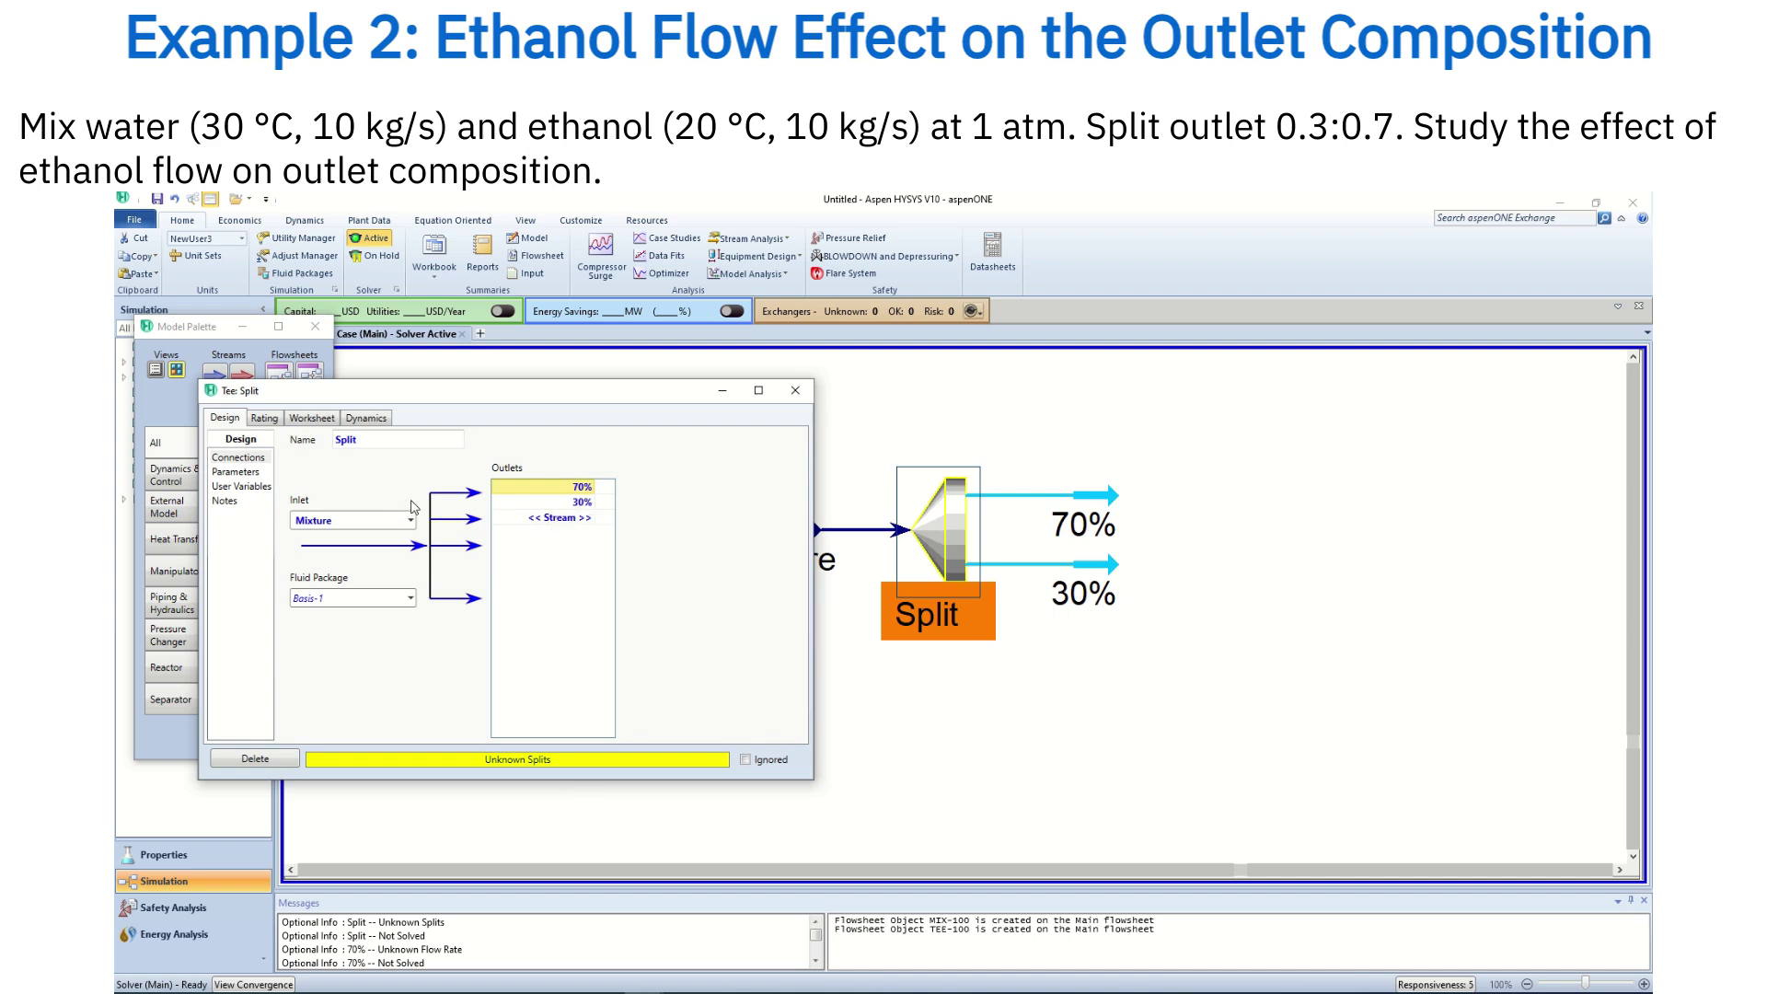
click(242, 473)
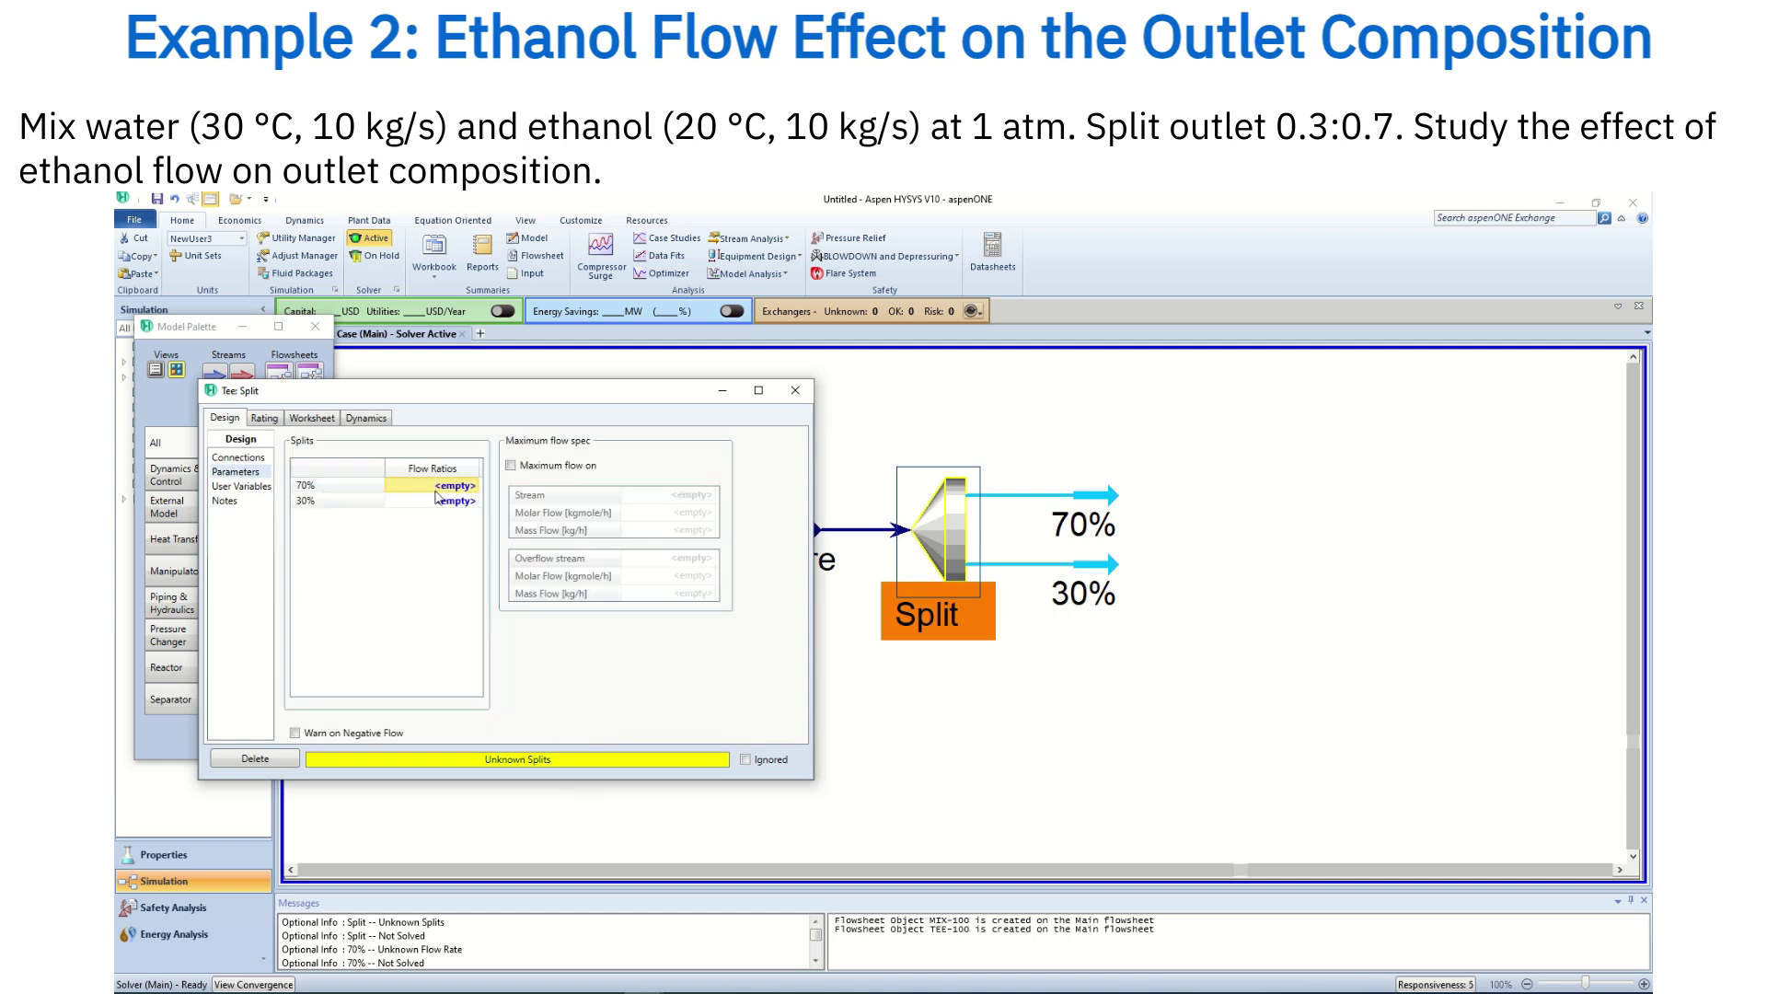
text(0.7)
key(Return)
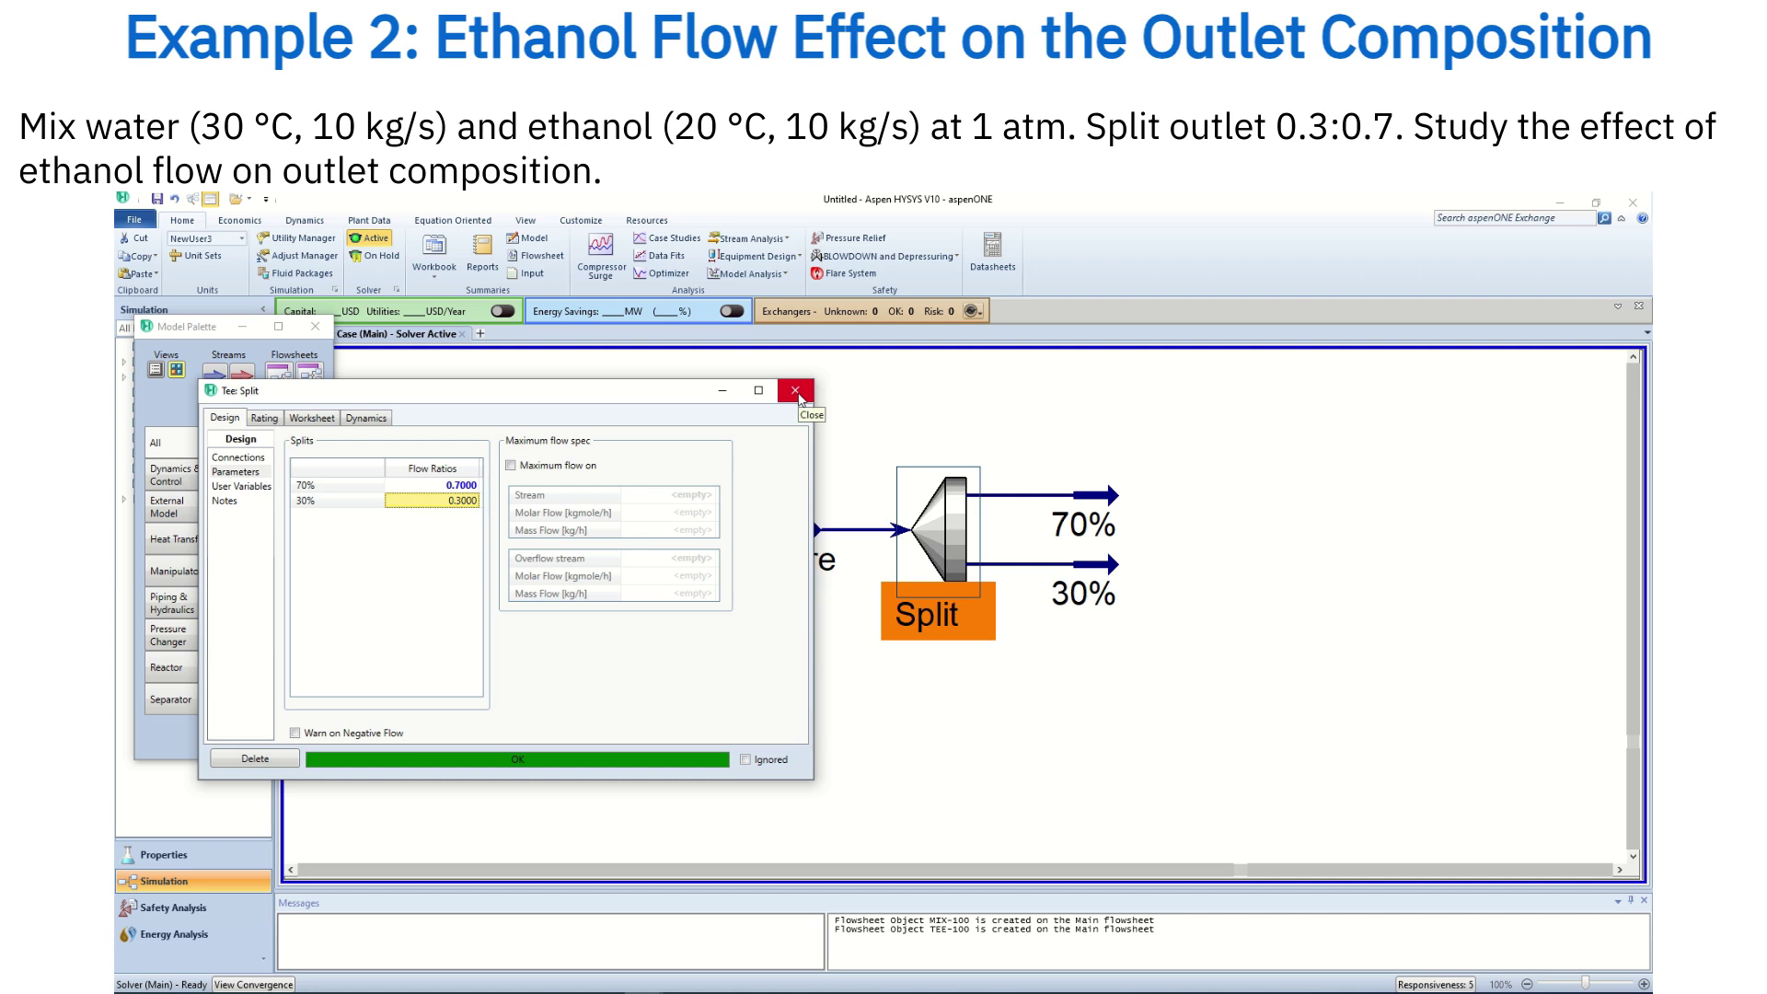
click(796, 392)
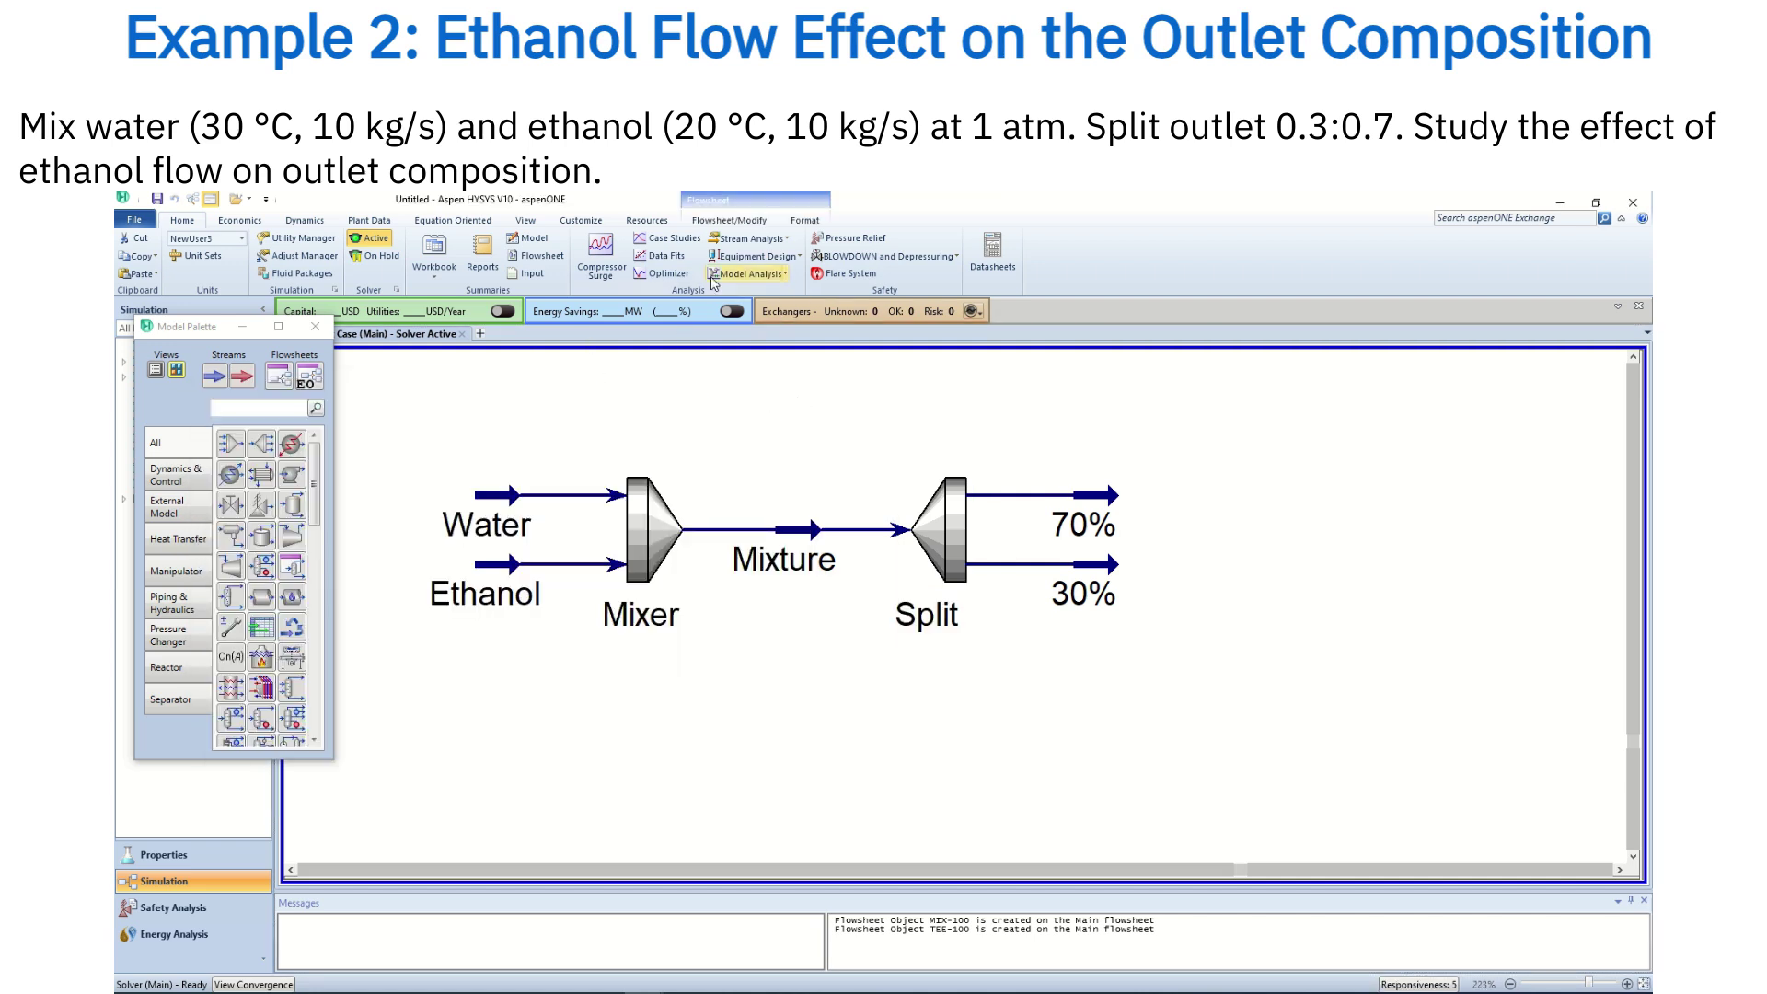
click(677, 242)
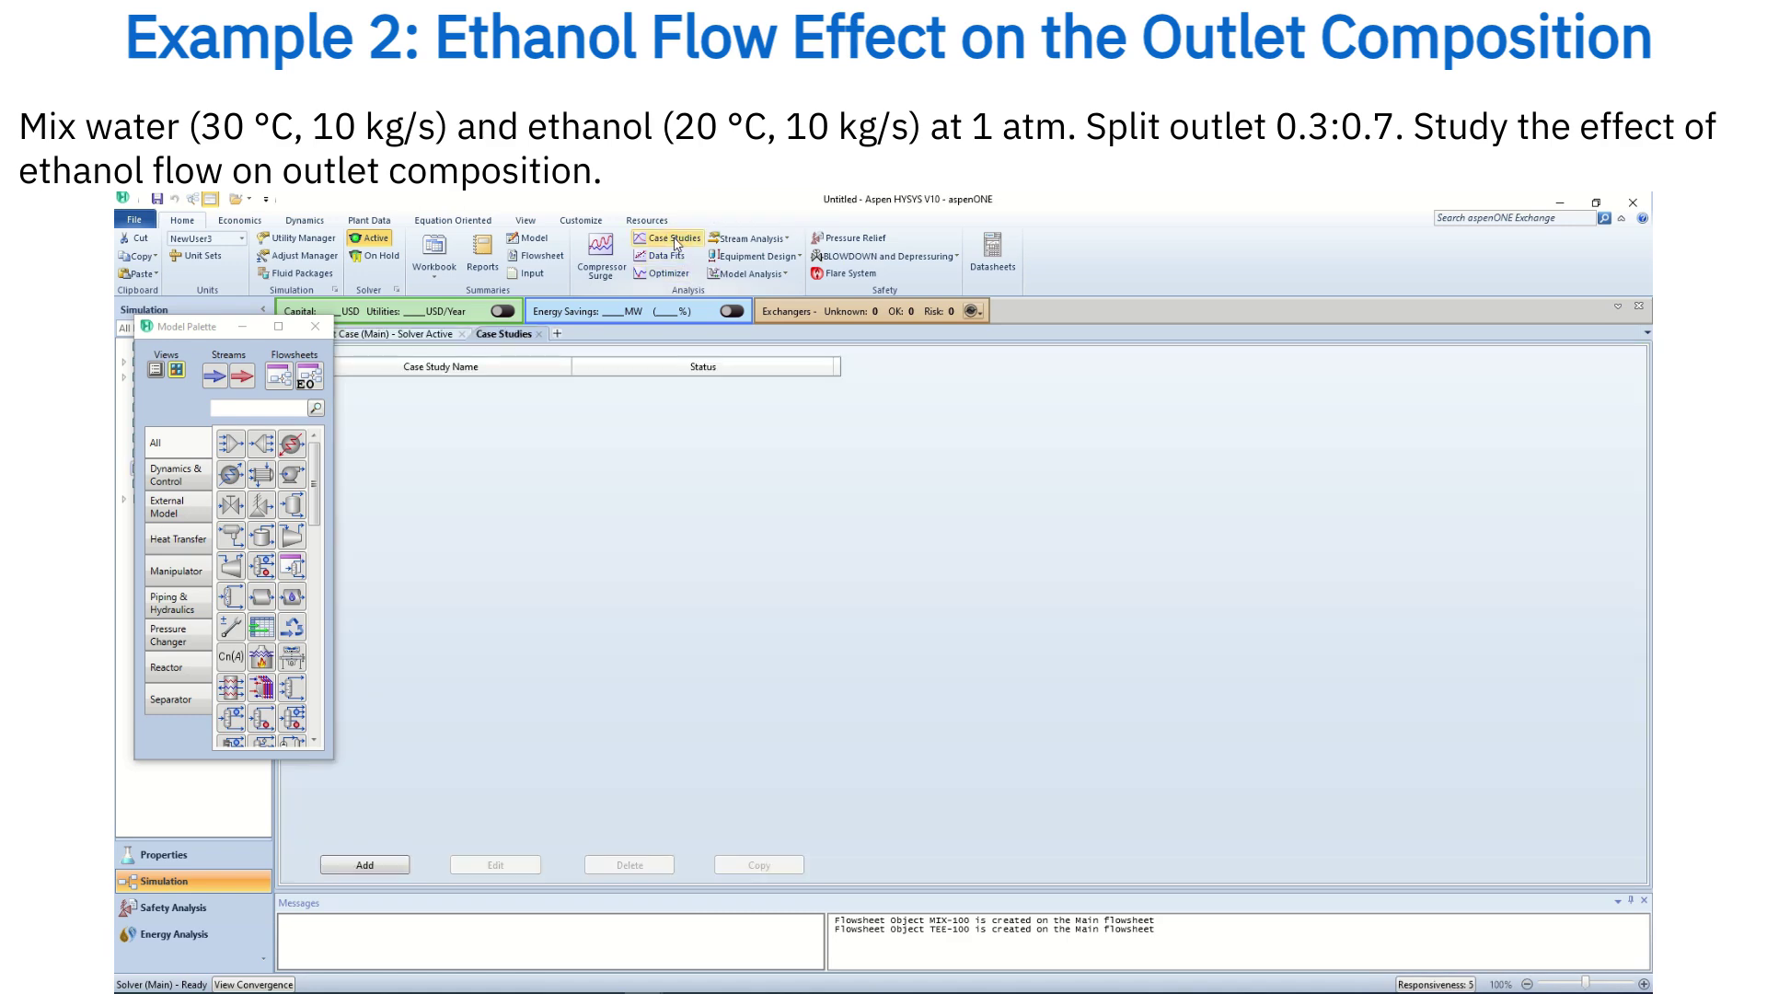
- Create Case Study 1 with Ethanol > Mass Flow as its independent variable
click(366, 864)
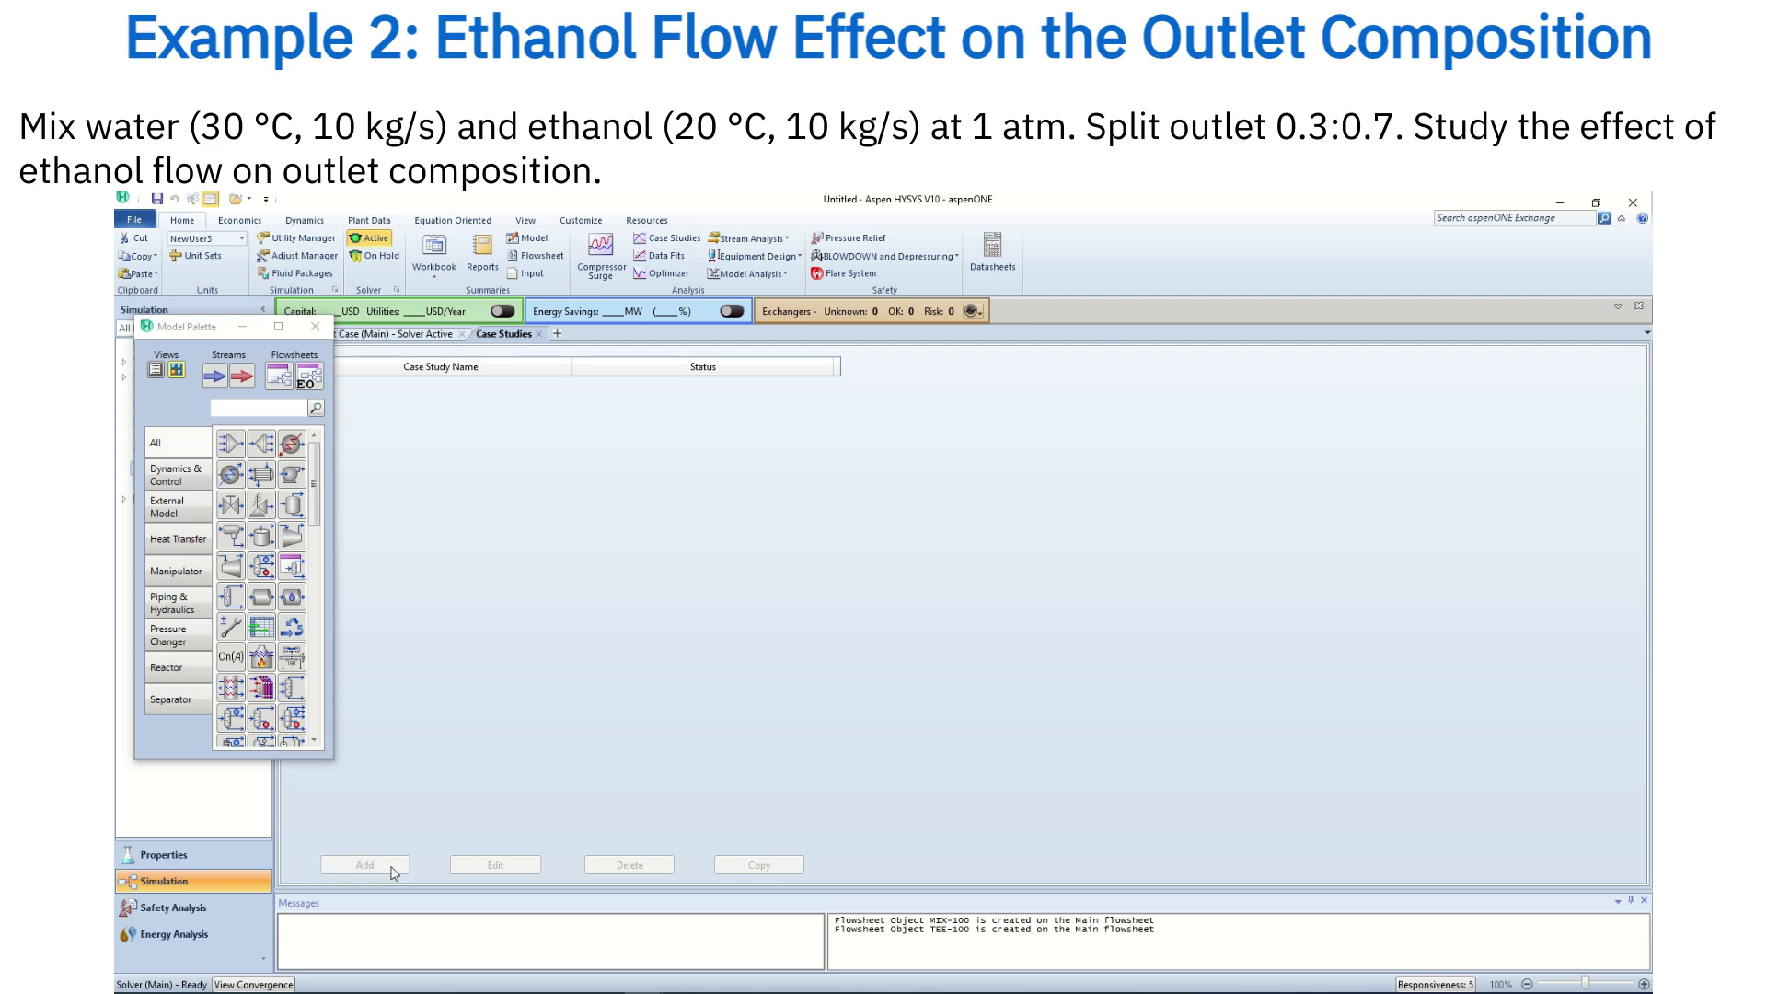
click(315, 327)
scroll(382, 479, up, 1)
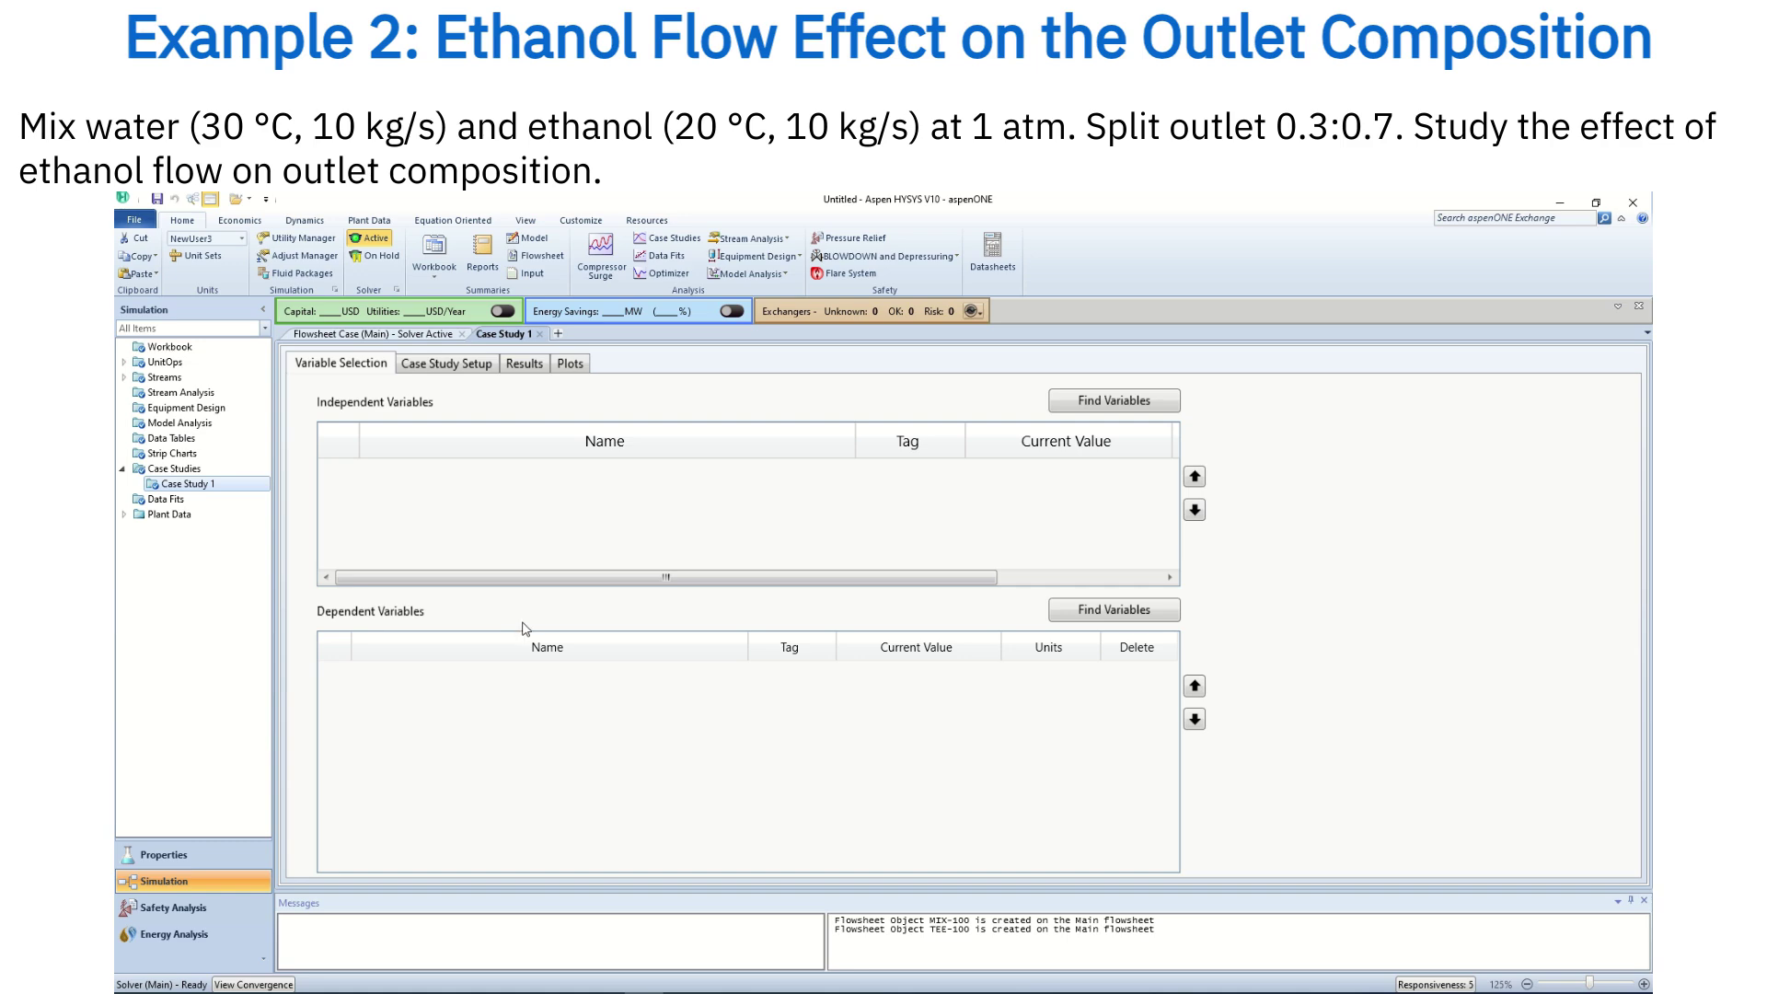
click(1149, 411)
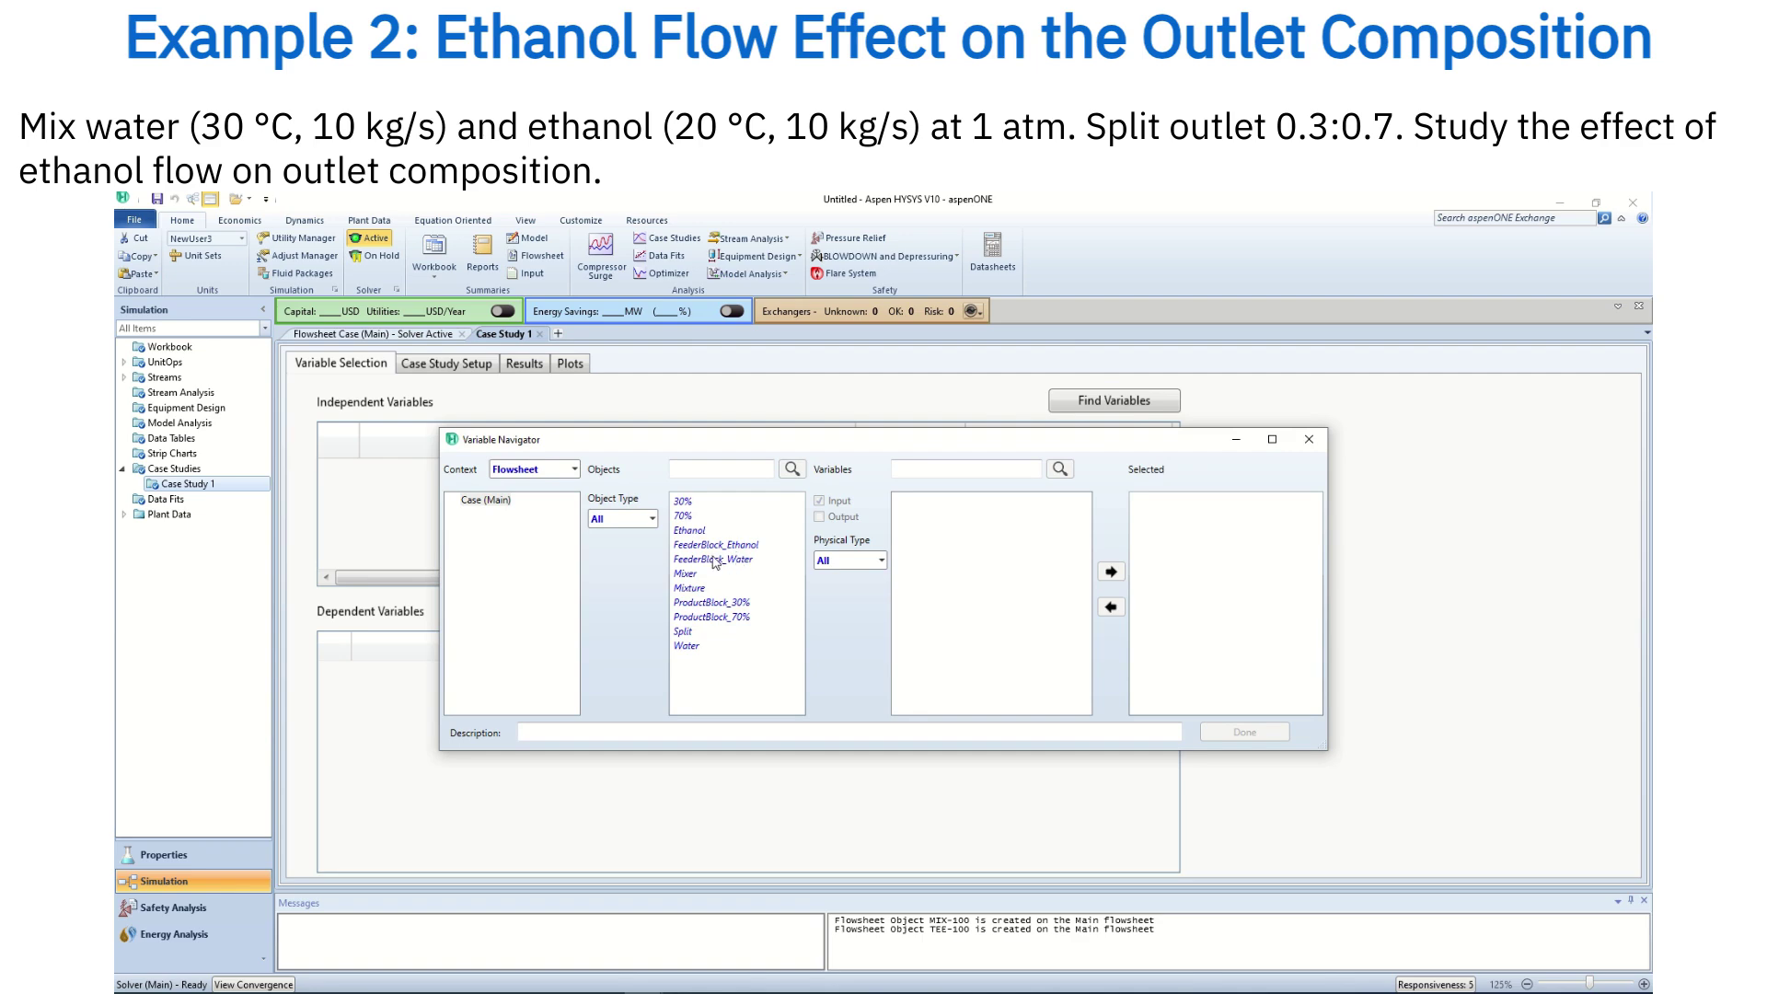
click(691, 530)
scroll(979, 611, down, 10)
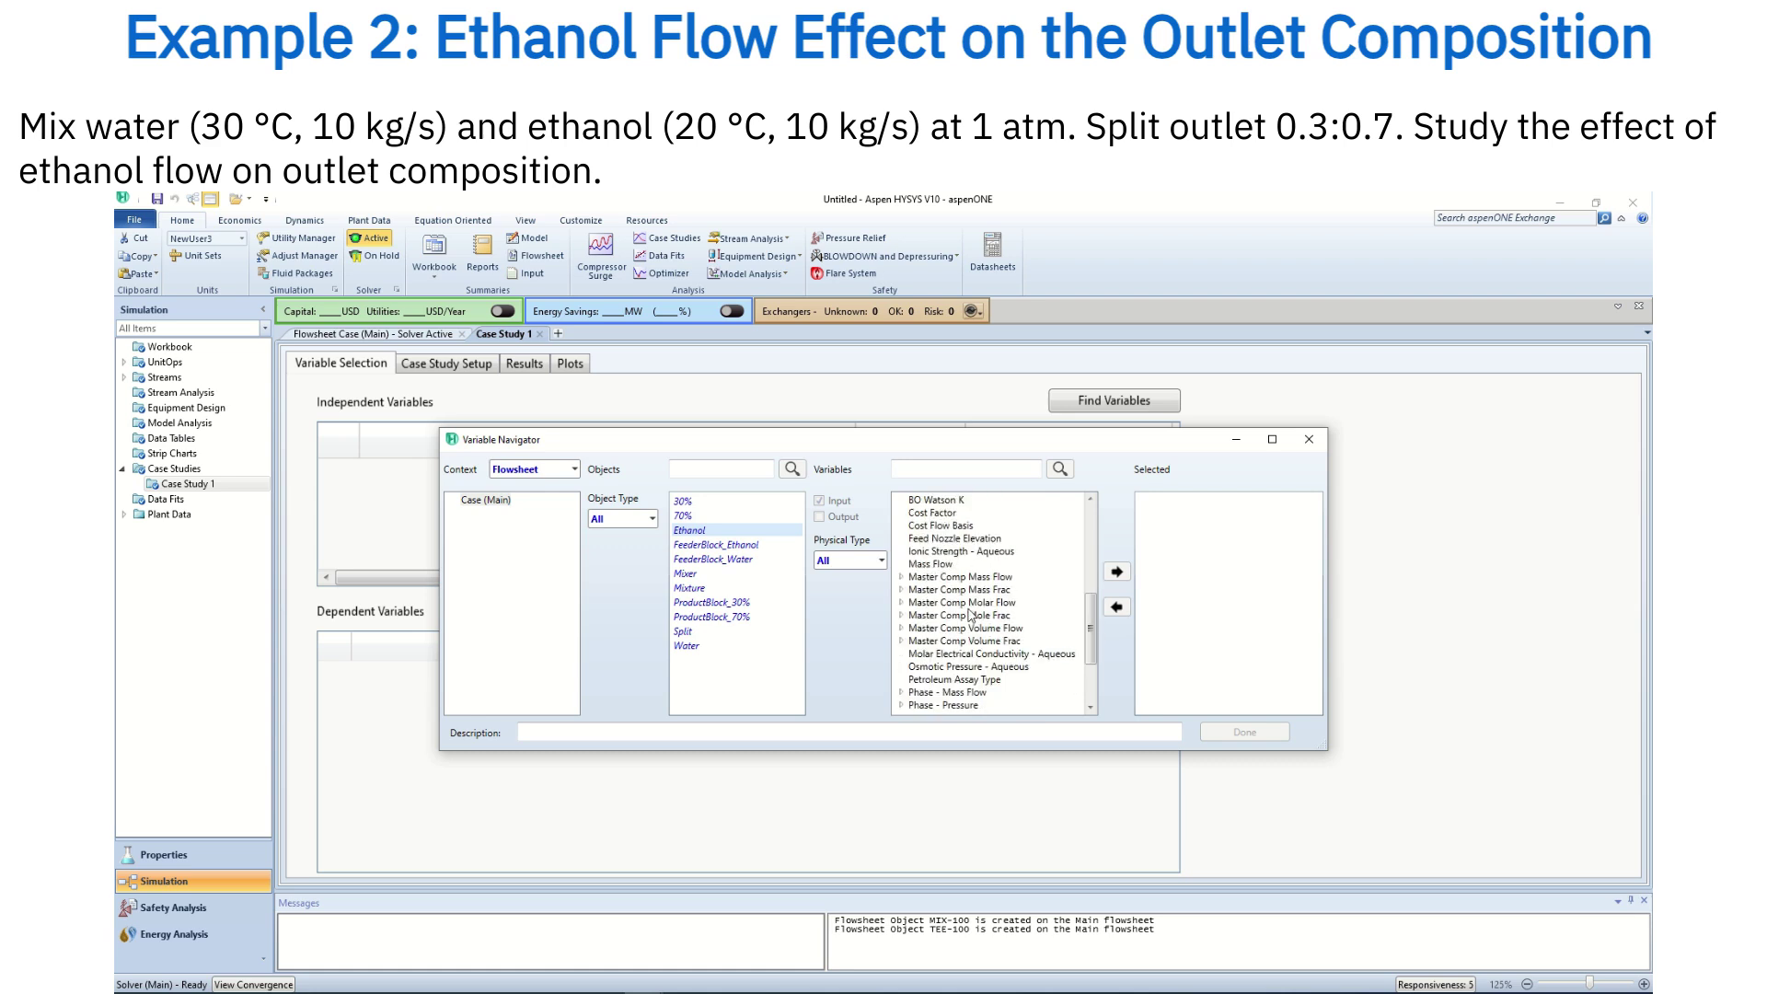
click(902, 590)
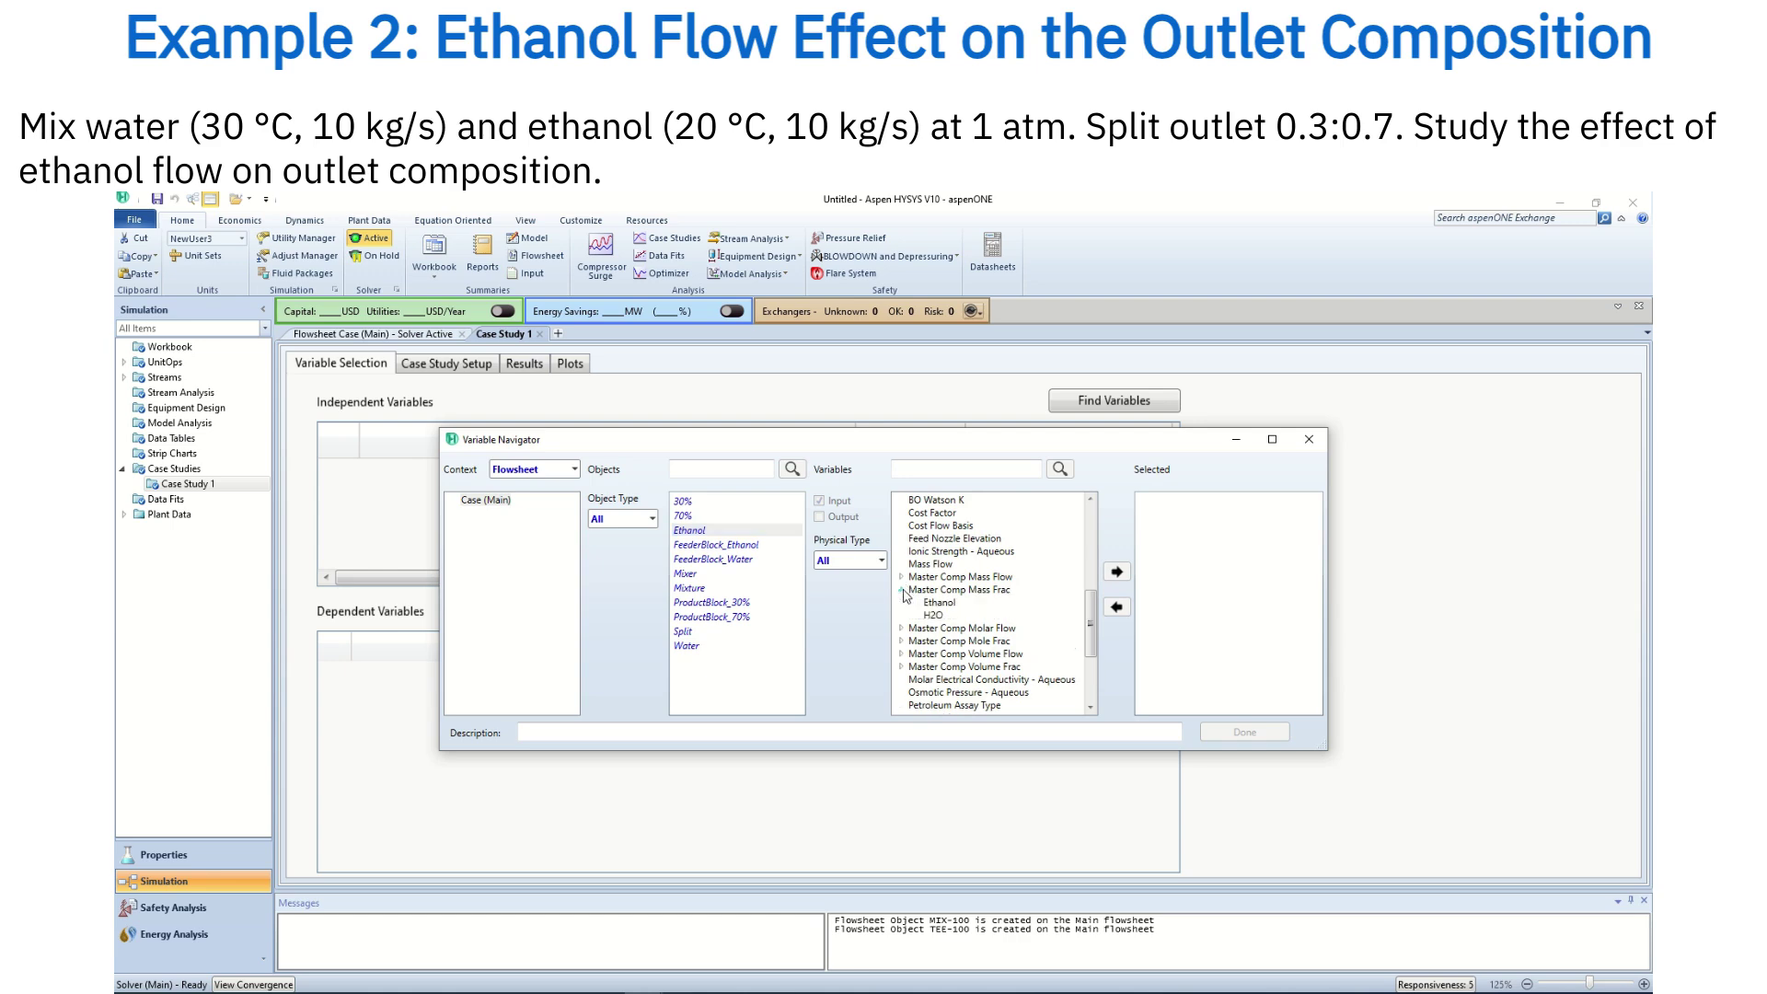
click(902, 592)
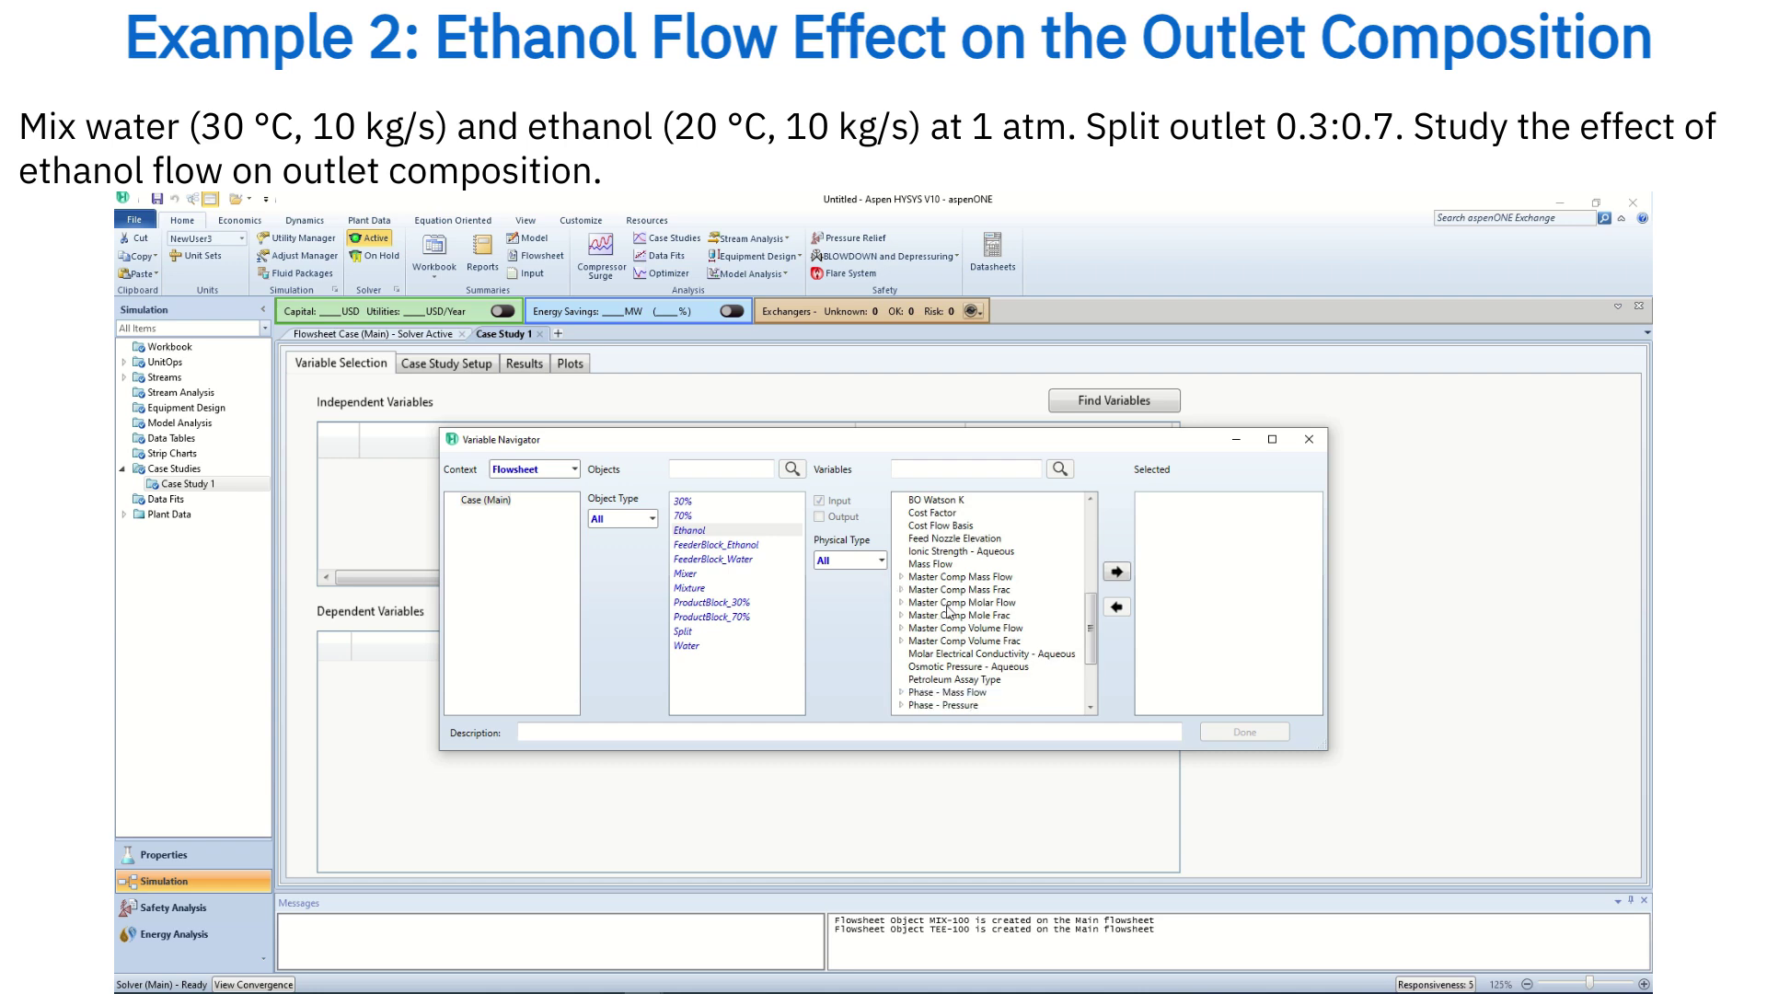
click(943, 564)
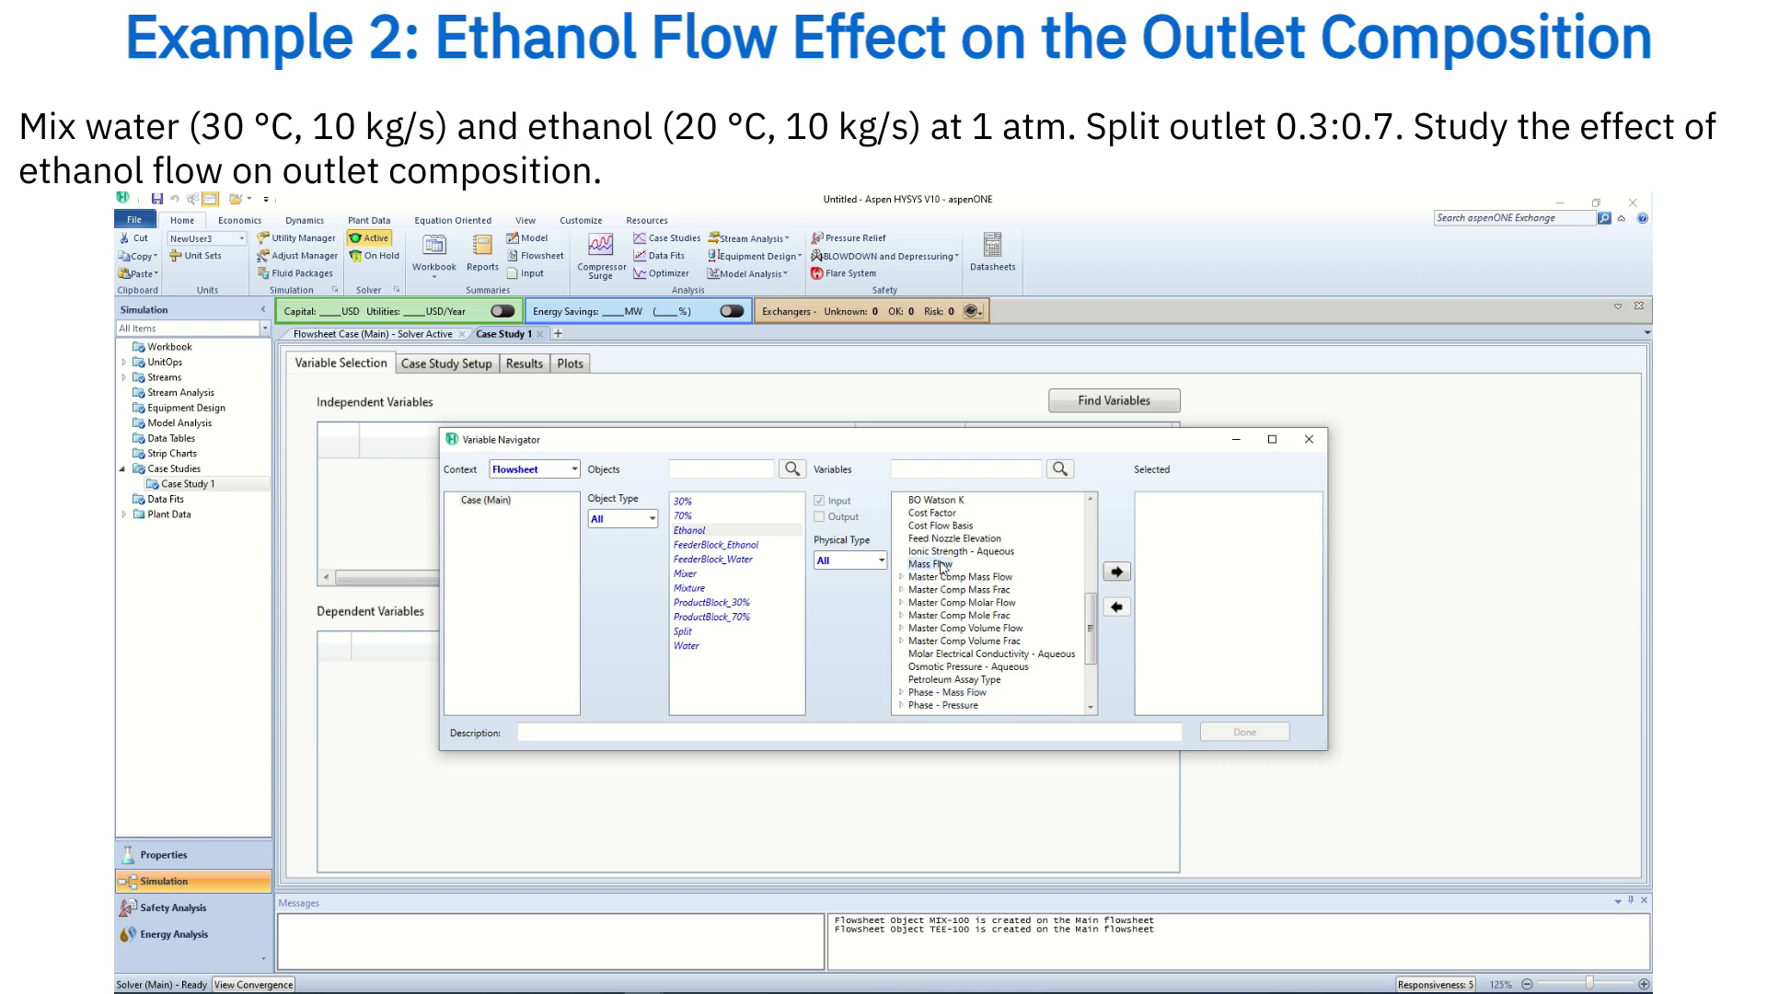
click(1116, 574)
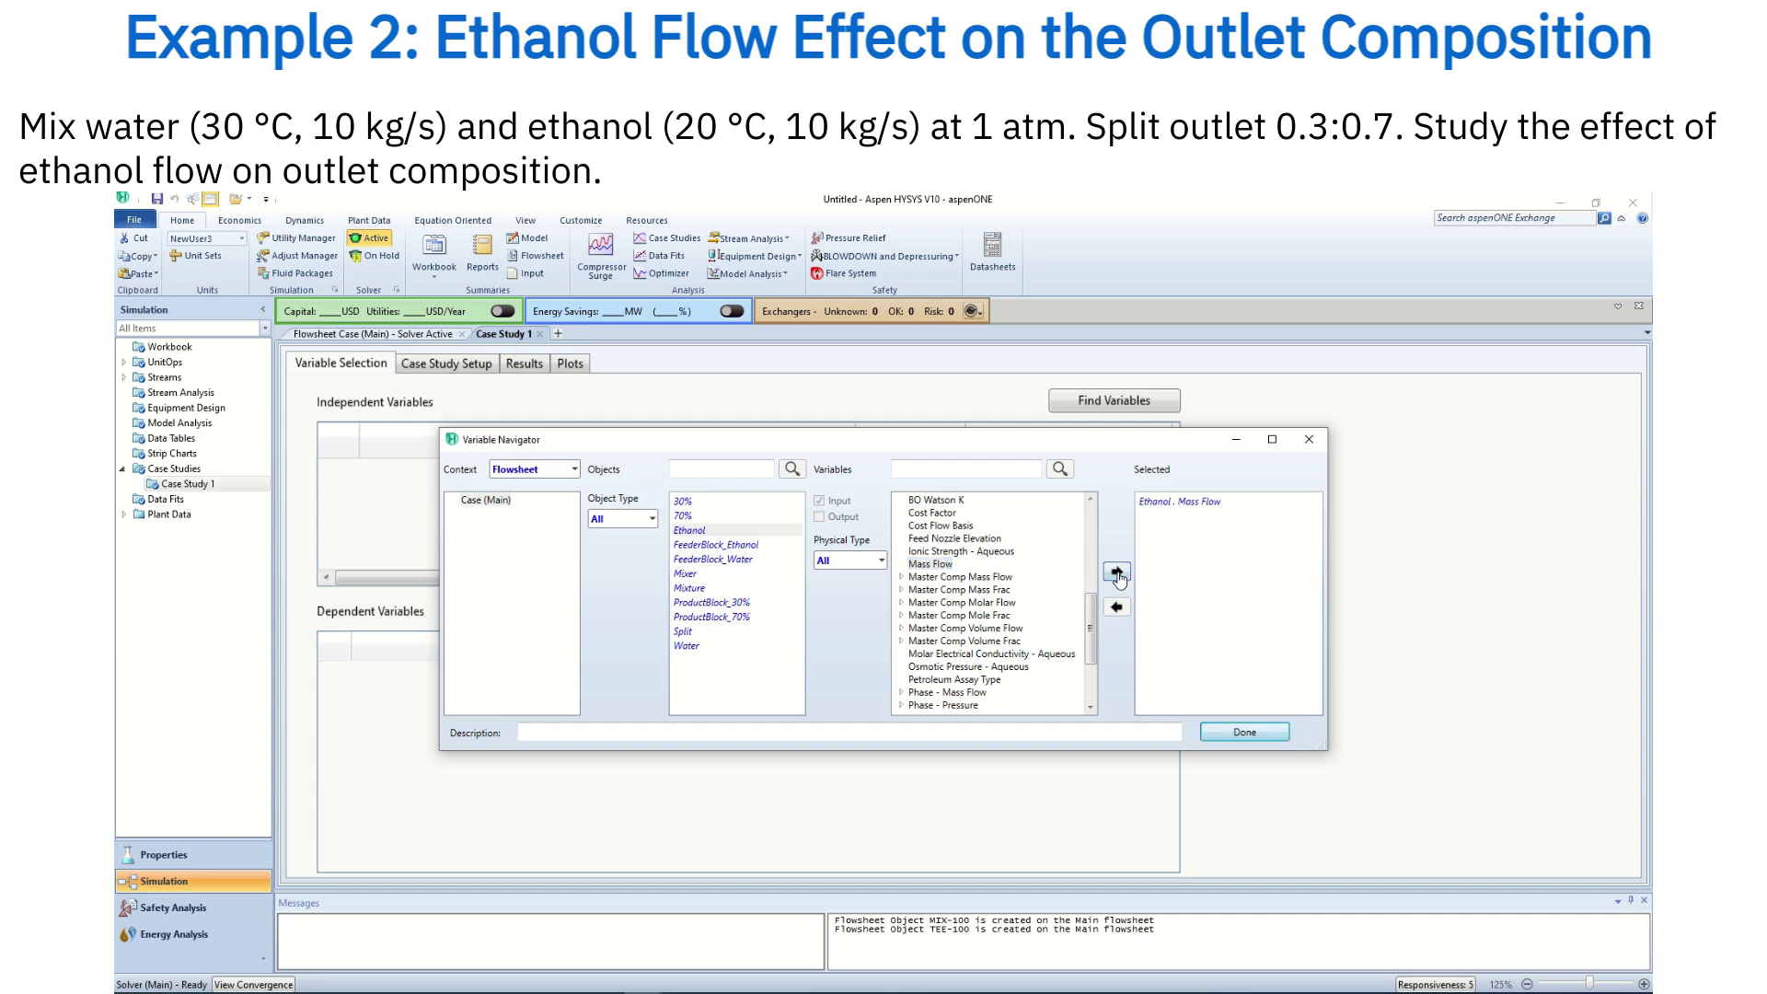
click(1238, 734)
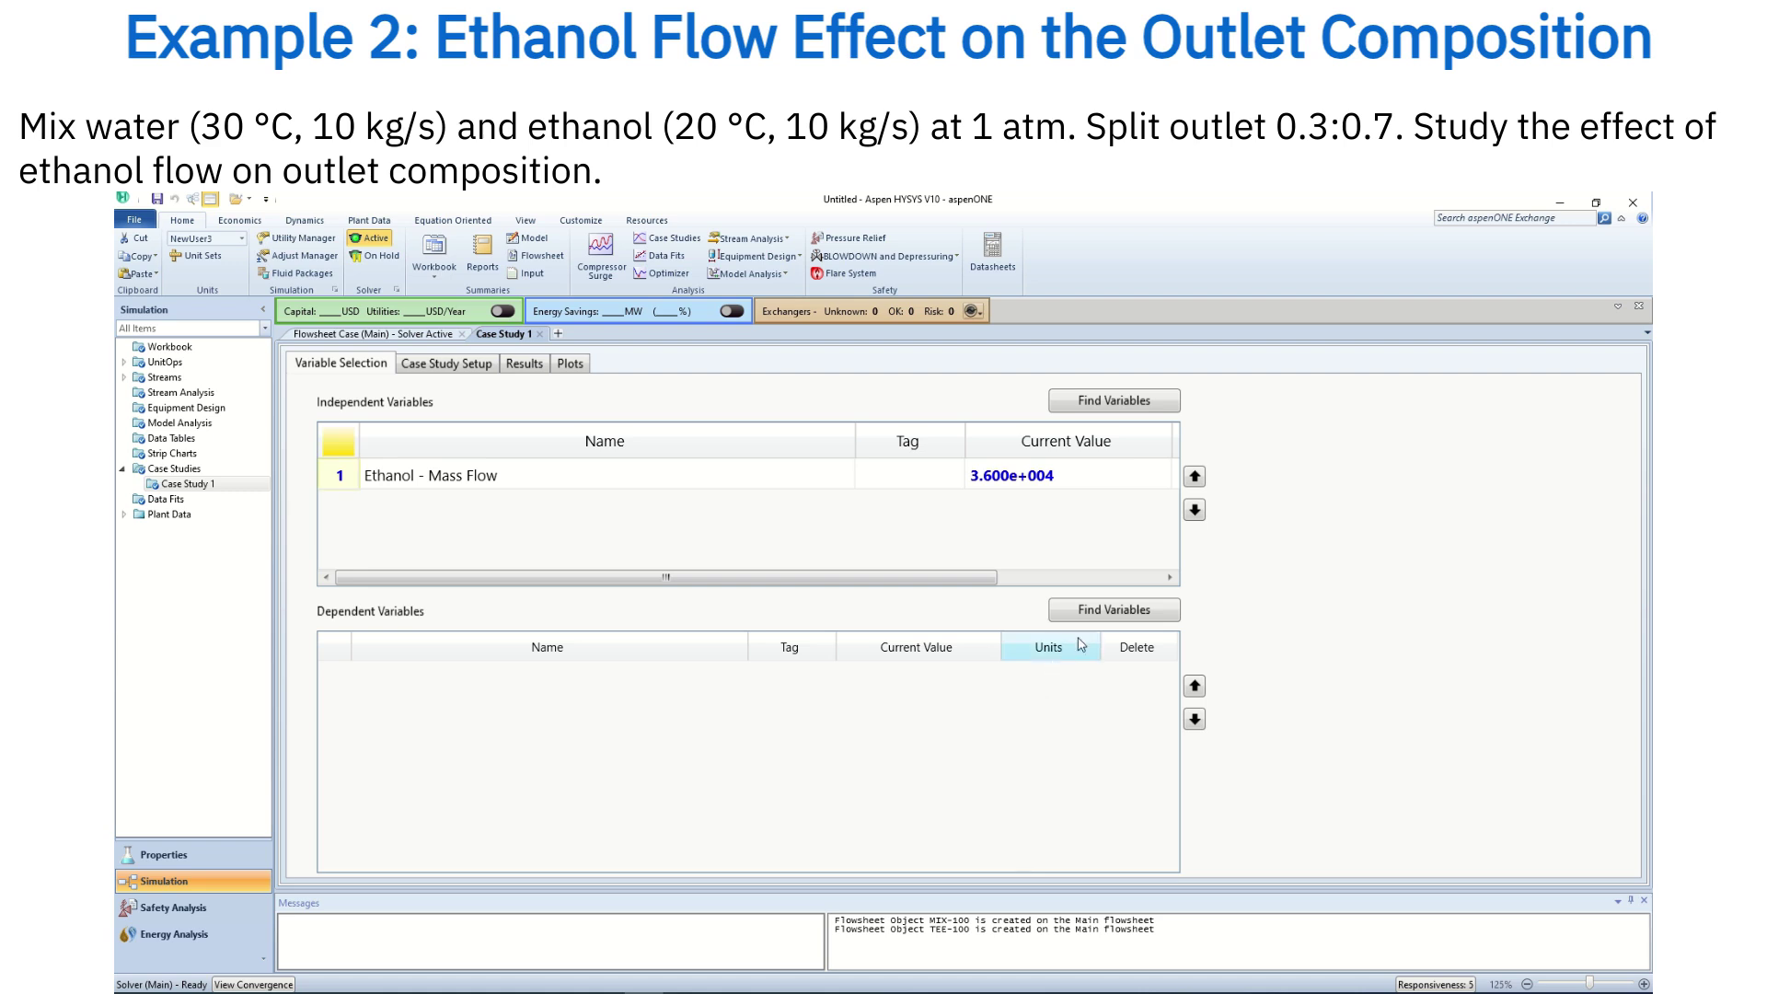
- Add Mixture > Master Comp Mass Frac > Ethanol as the dependent variable
click(1088, 610)
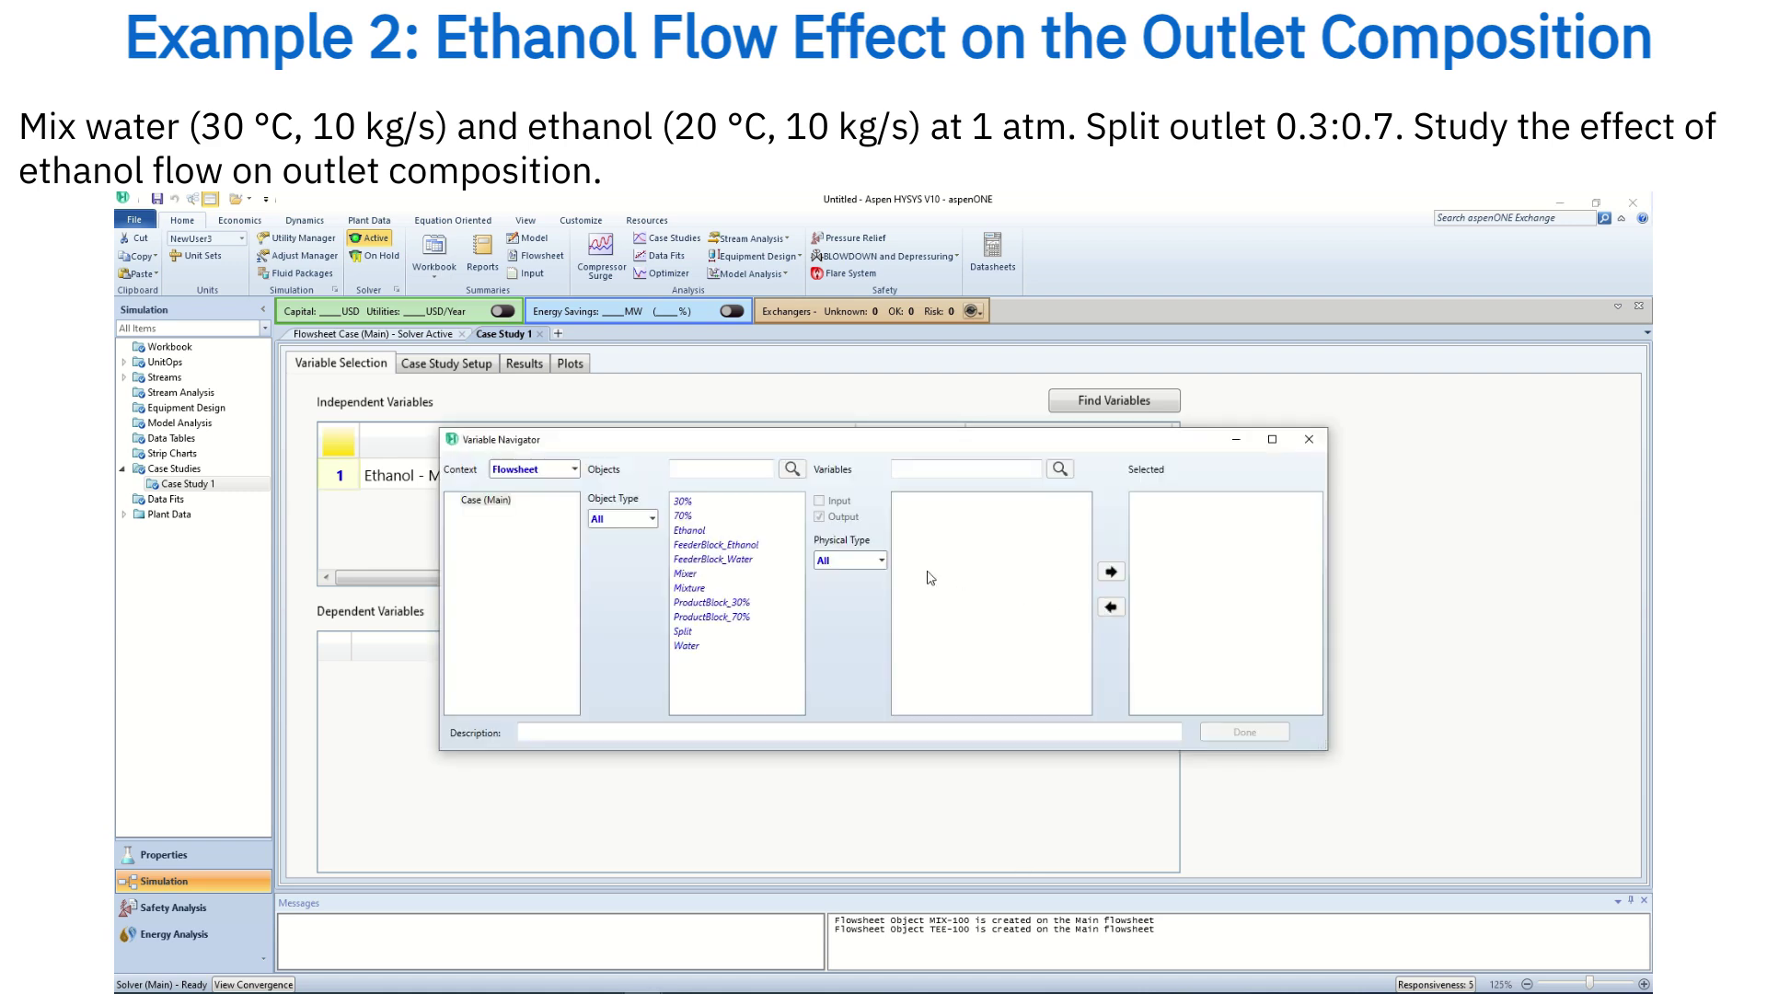
click(694, 590)
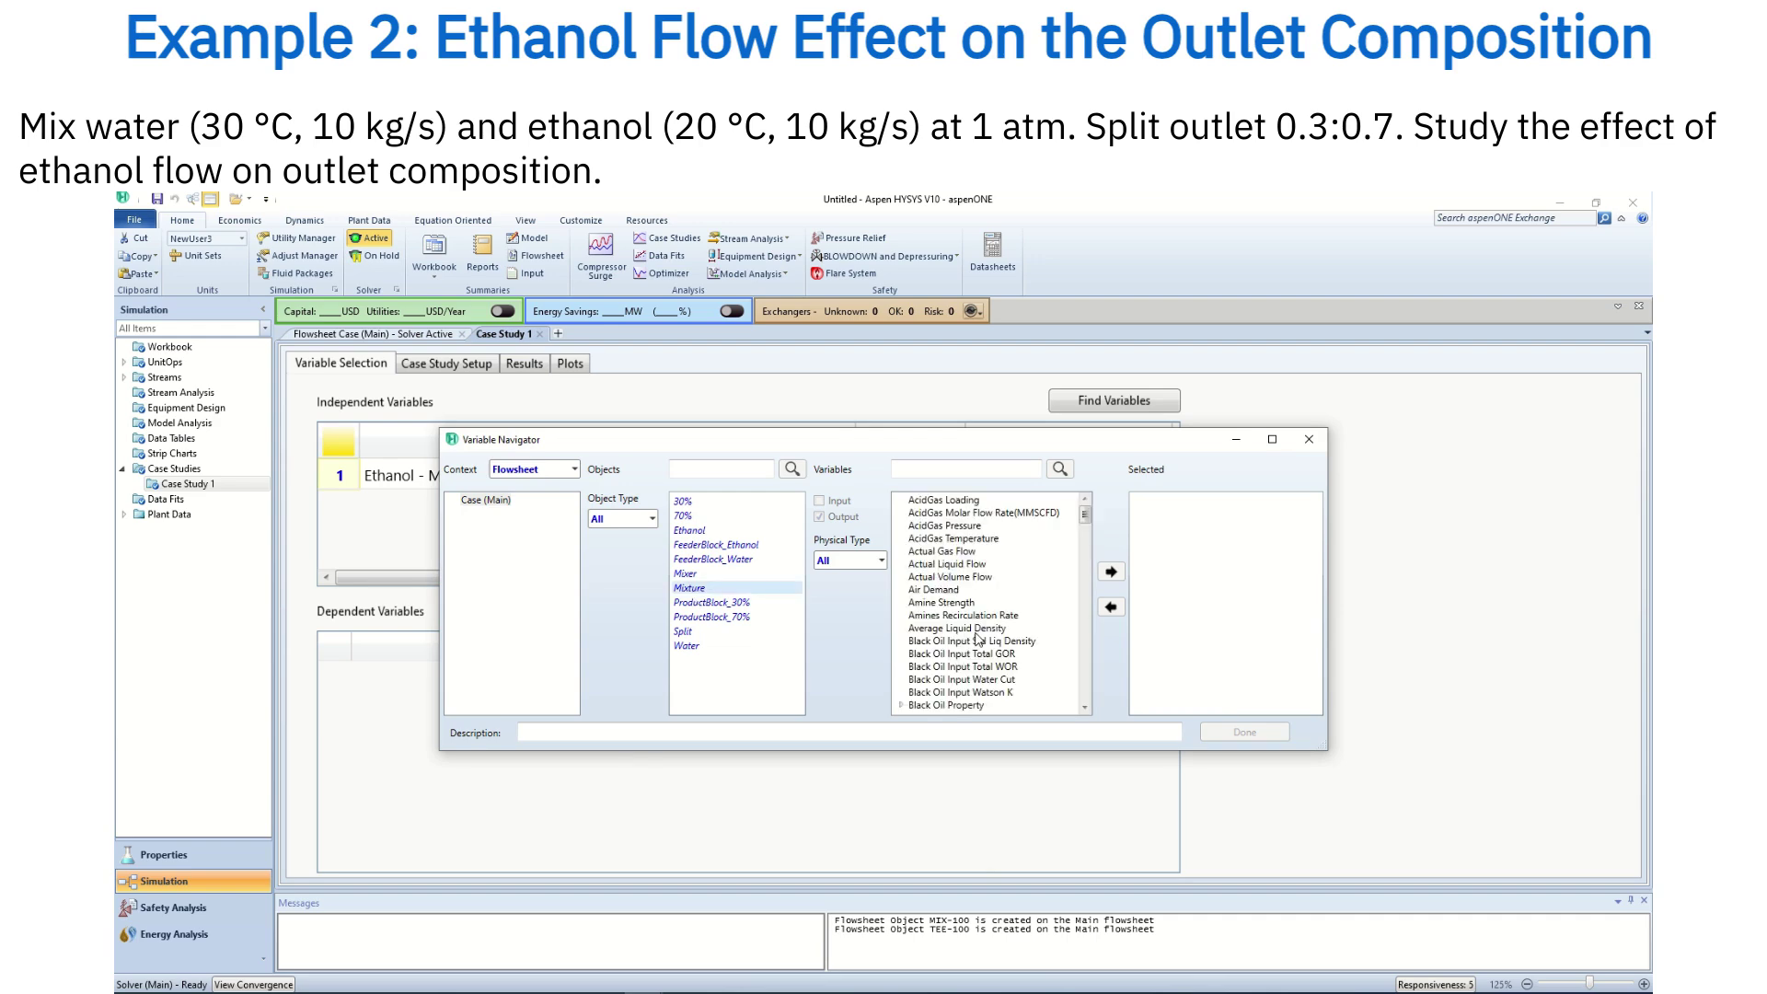
scroll(979, 639, down, 10)
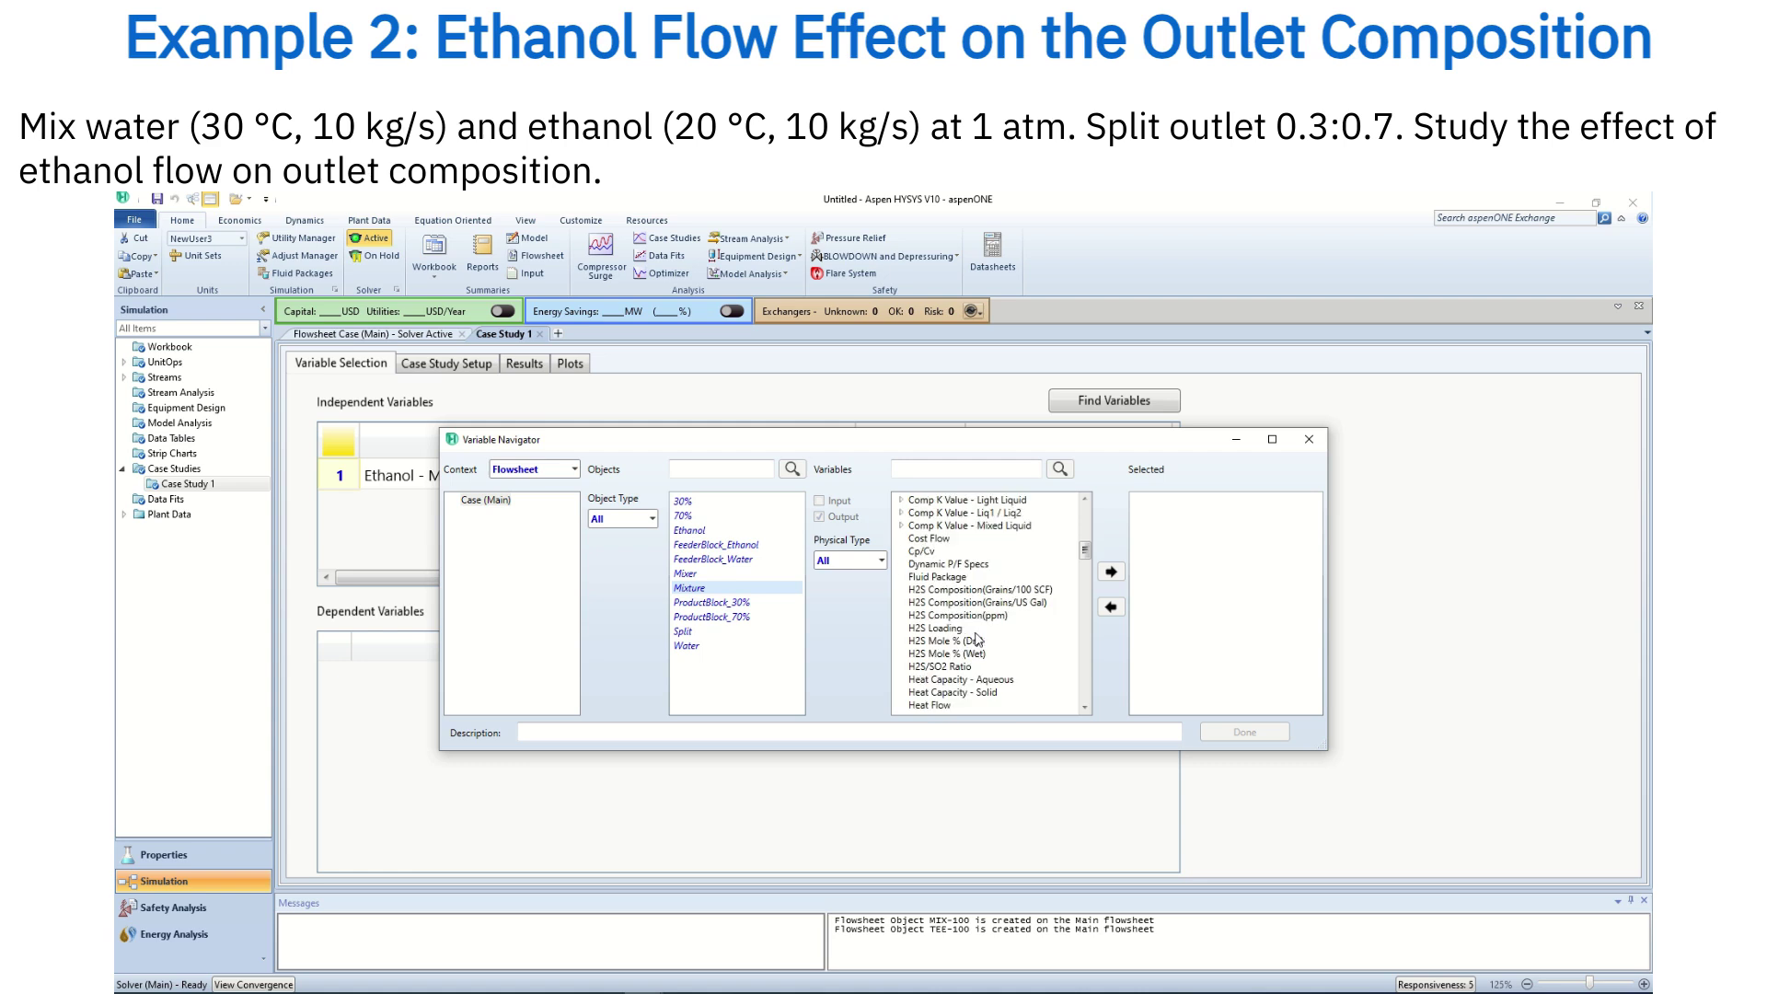
scroll(979, 639, down, 5)
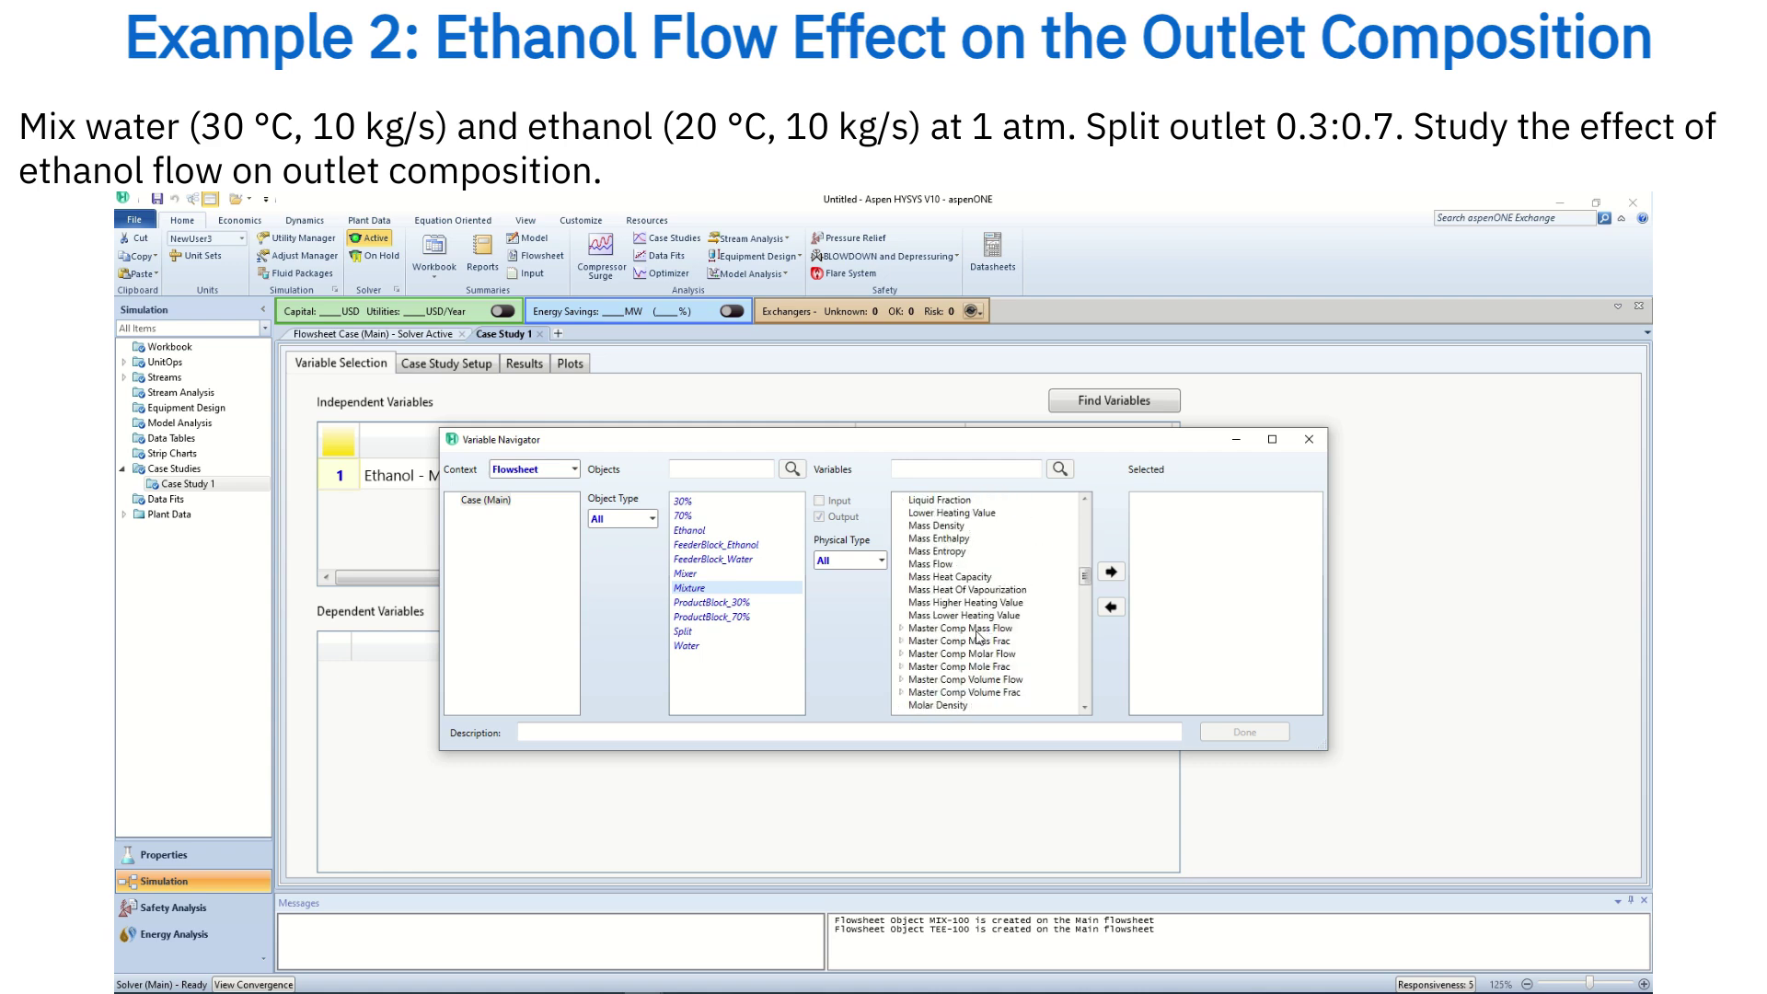
click(902, 641)
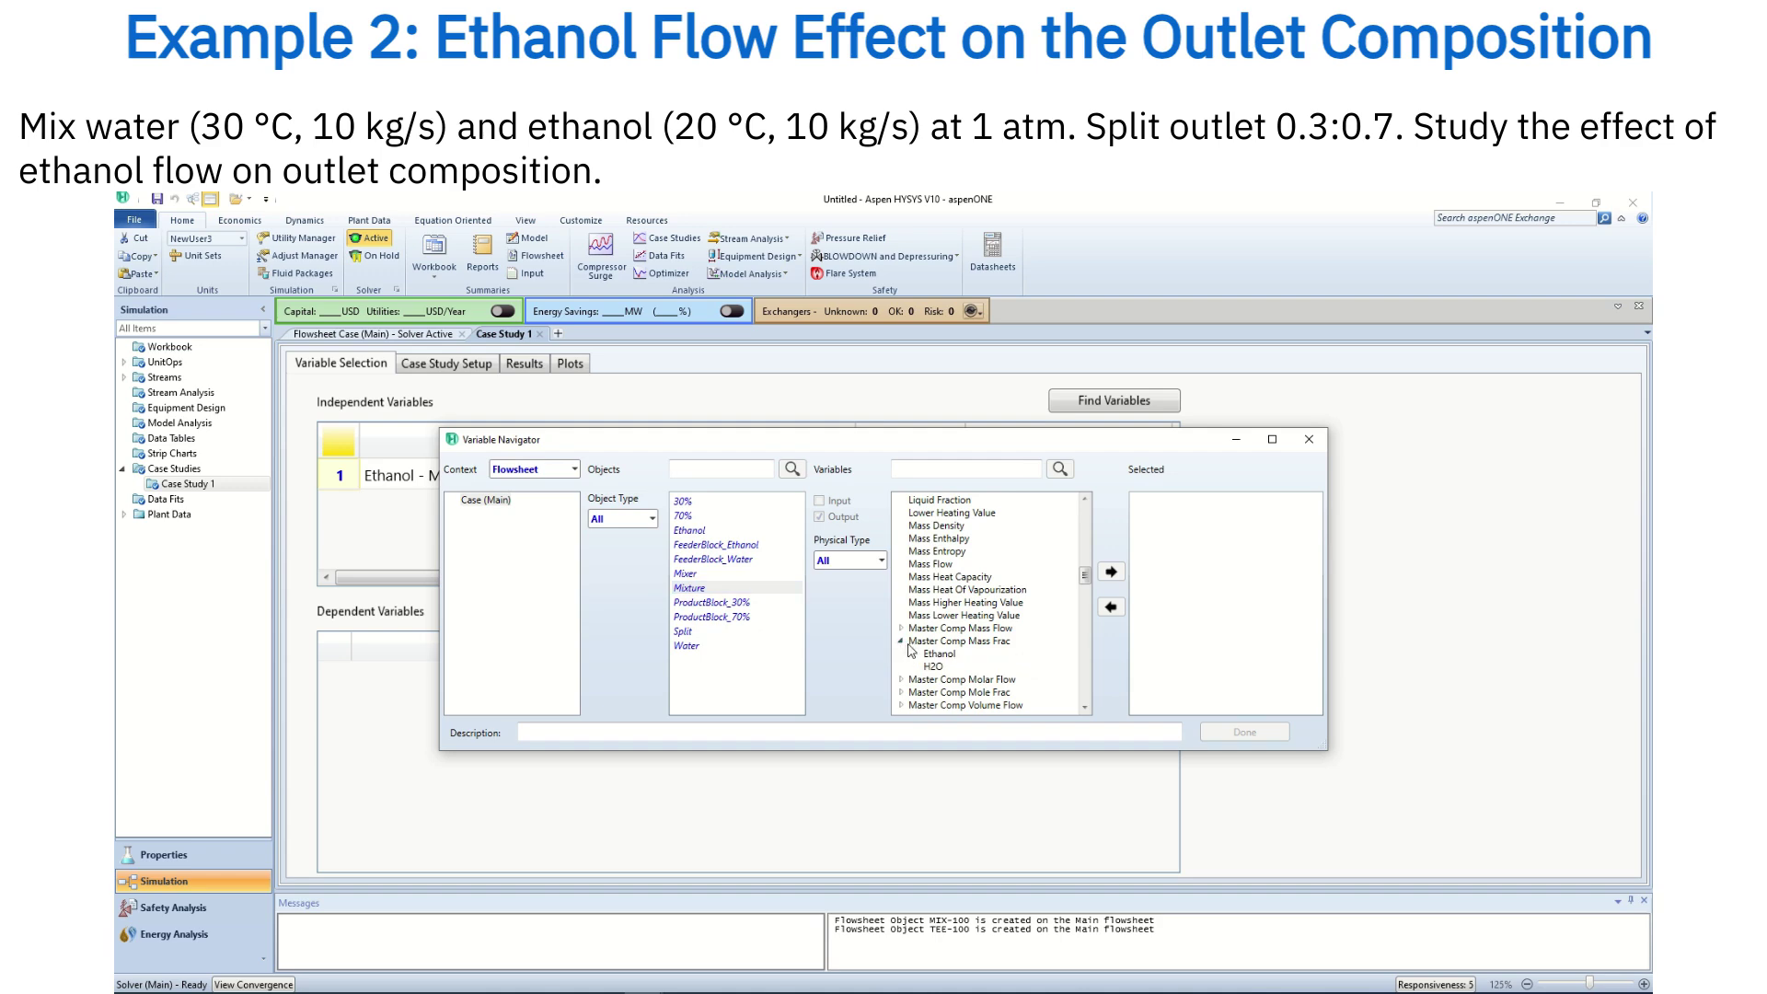
click(946, 655)
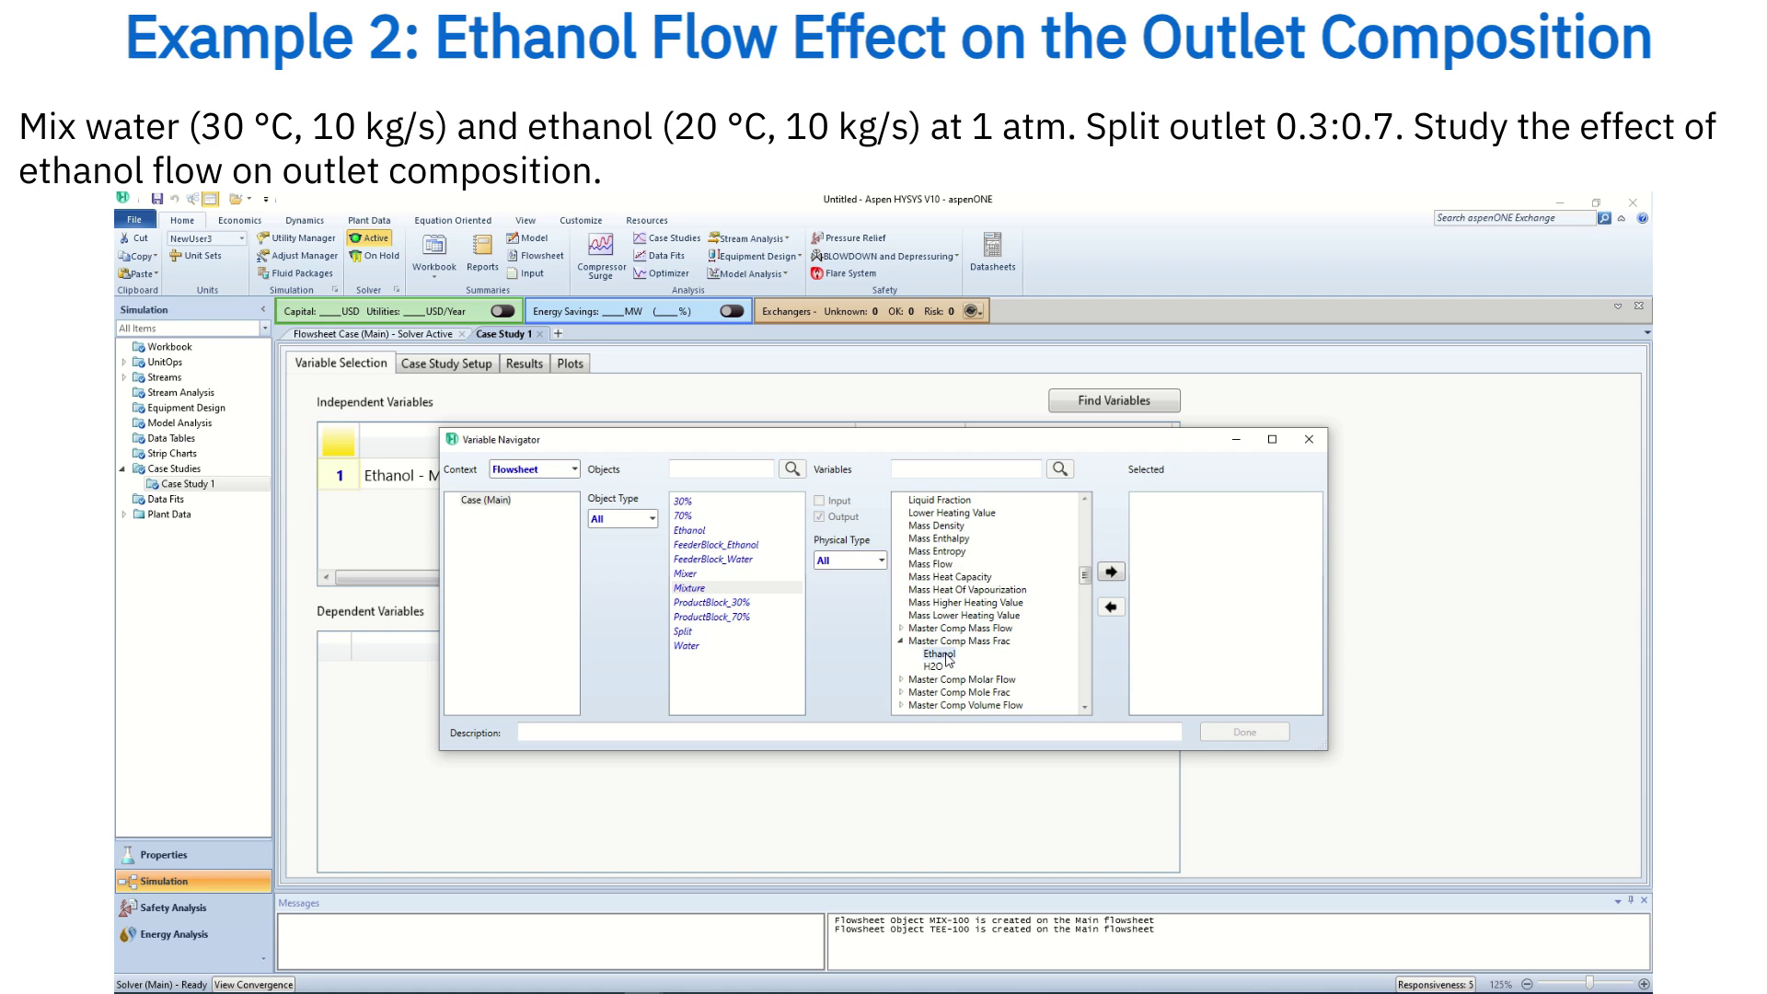
click(1111, 573)
click(1239, 734)
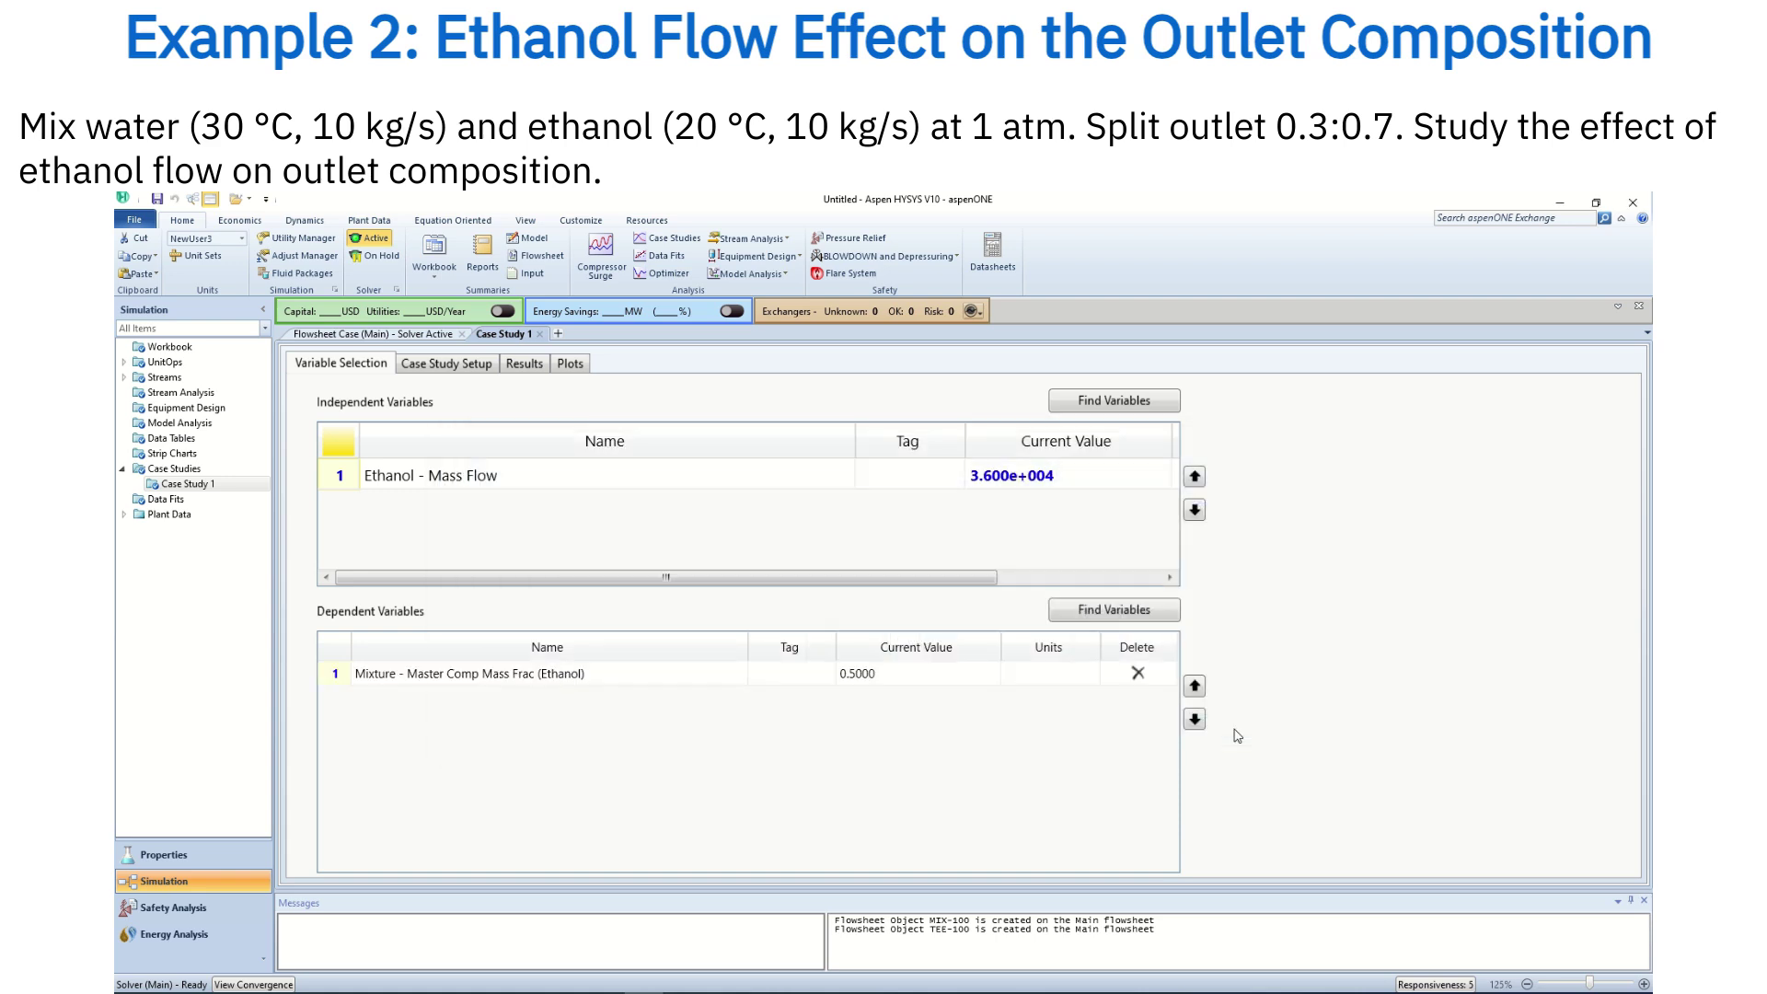
click(451, 366)
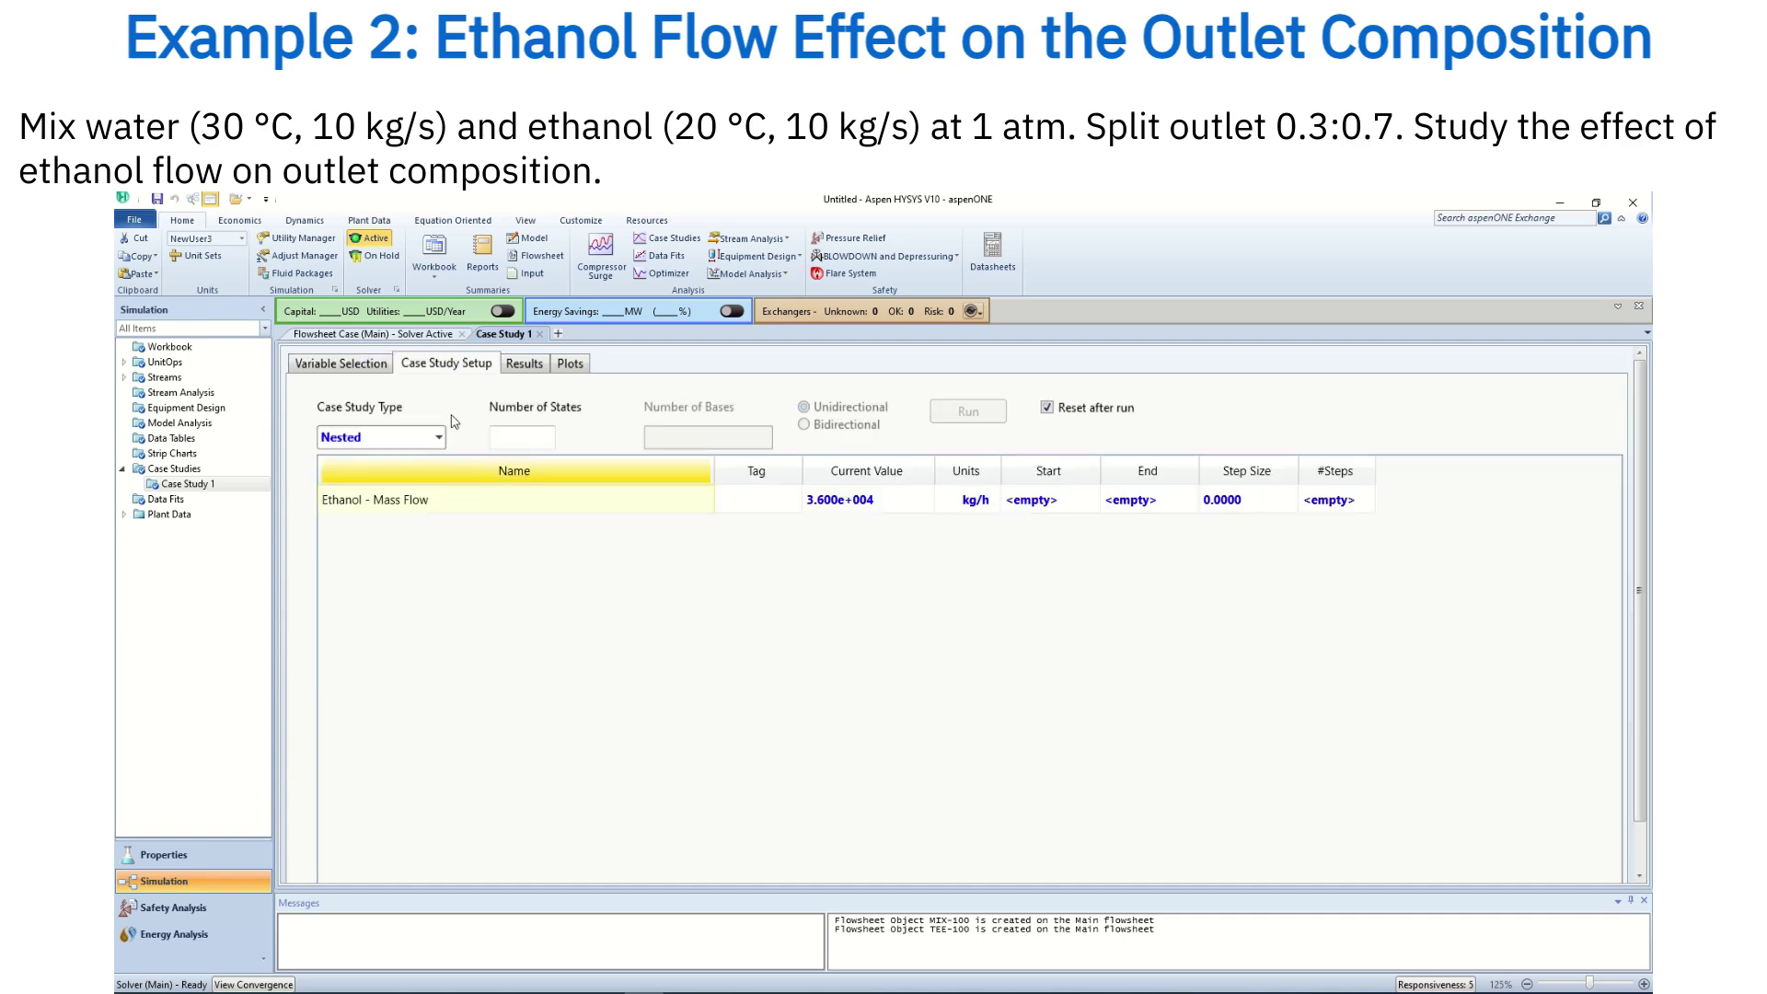
- Set the ethanol mass flow range in kg/s: Start 0, End 50, Step Size 5
click(967, 500)
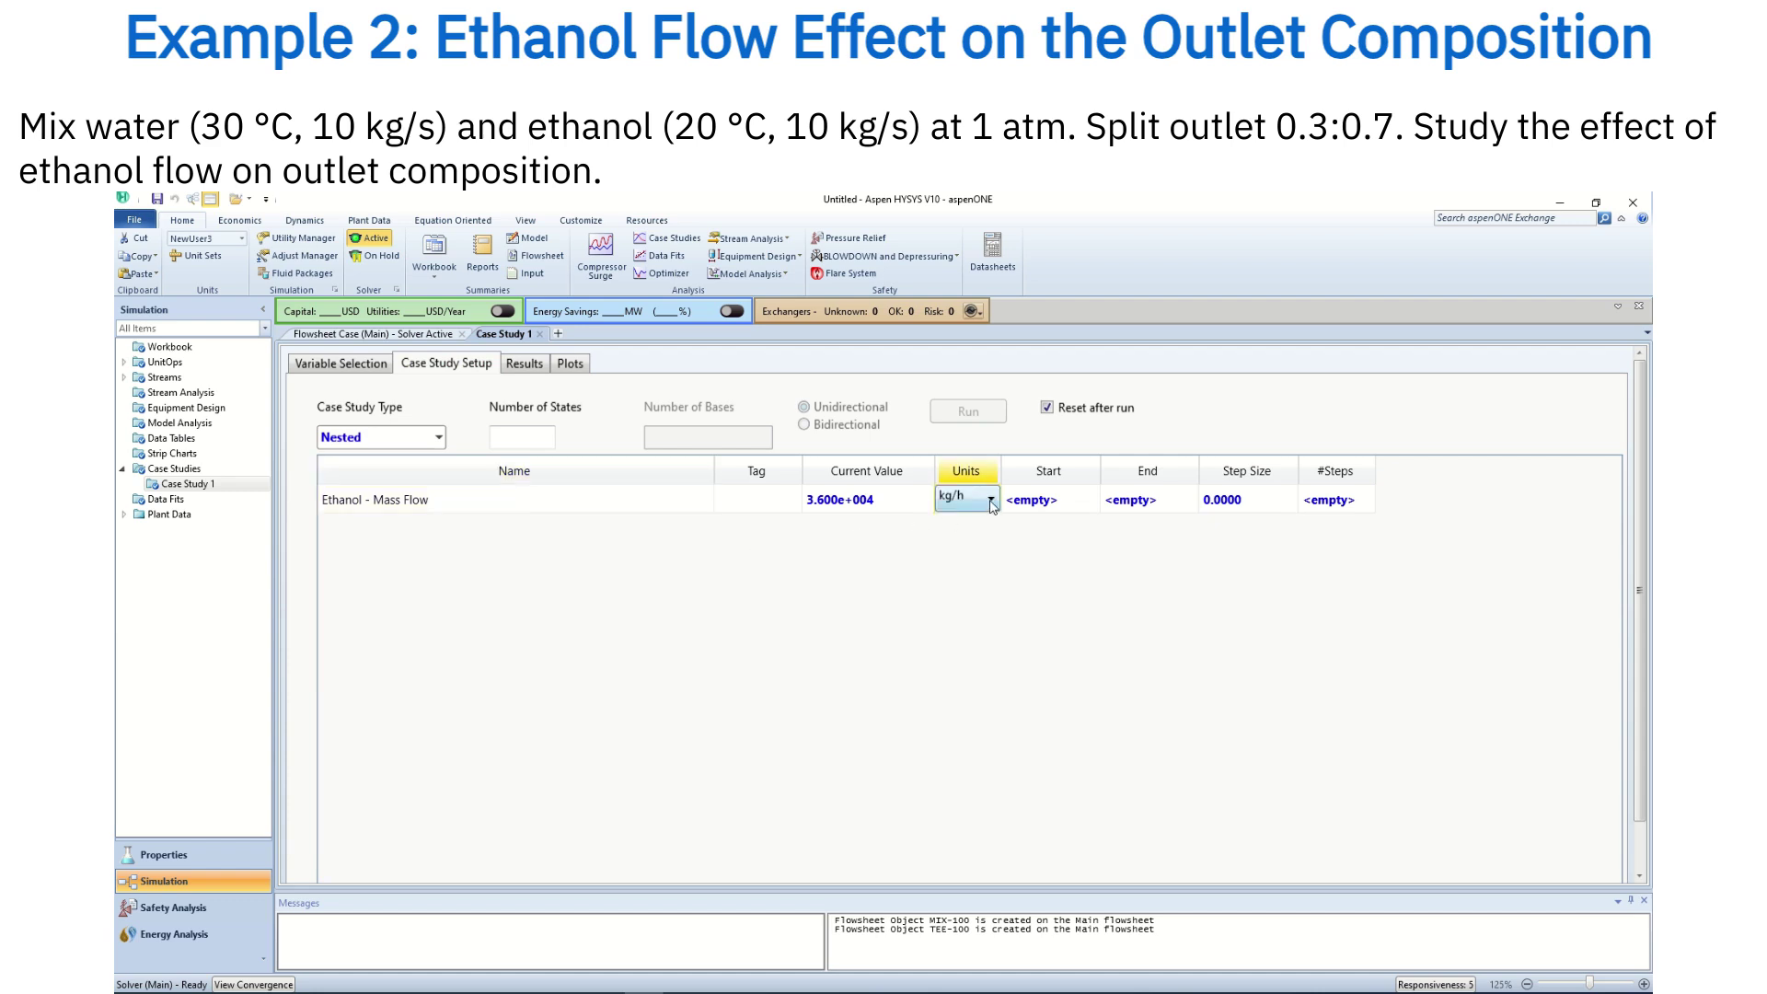
click(992, 504)
click(961, 560)
click(1045, 506)
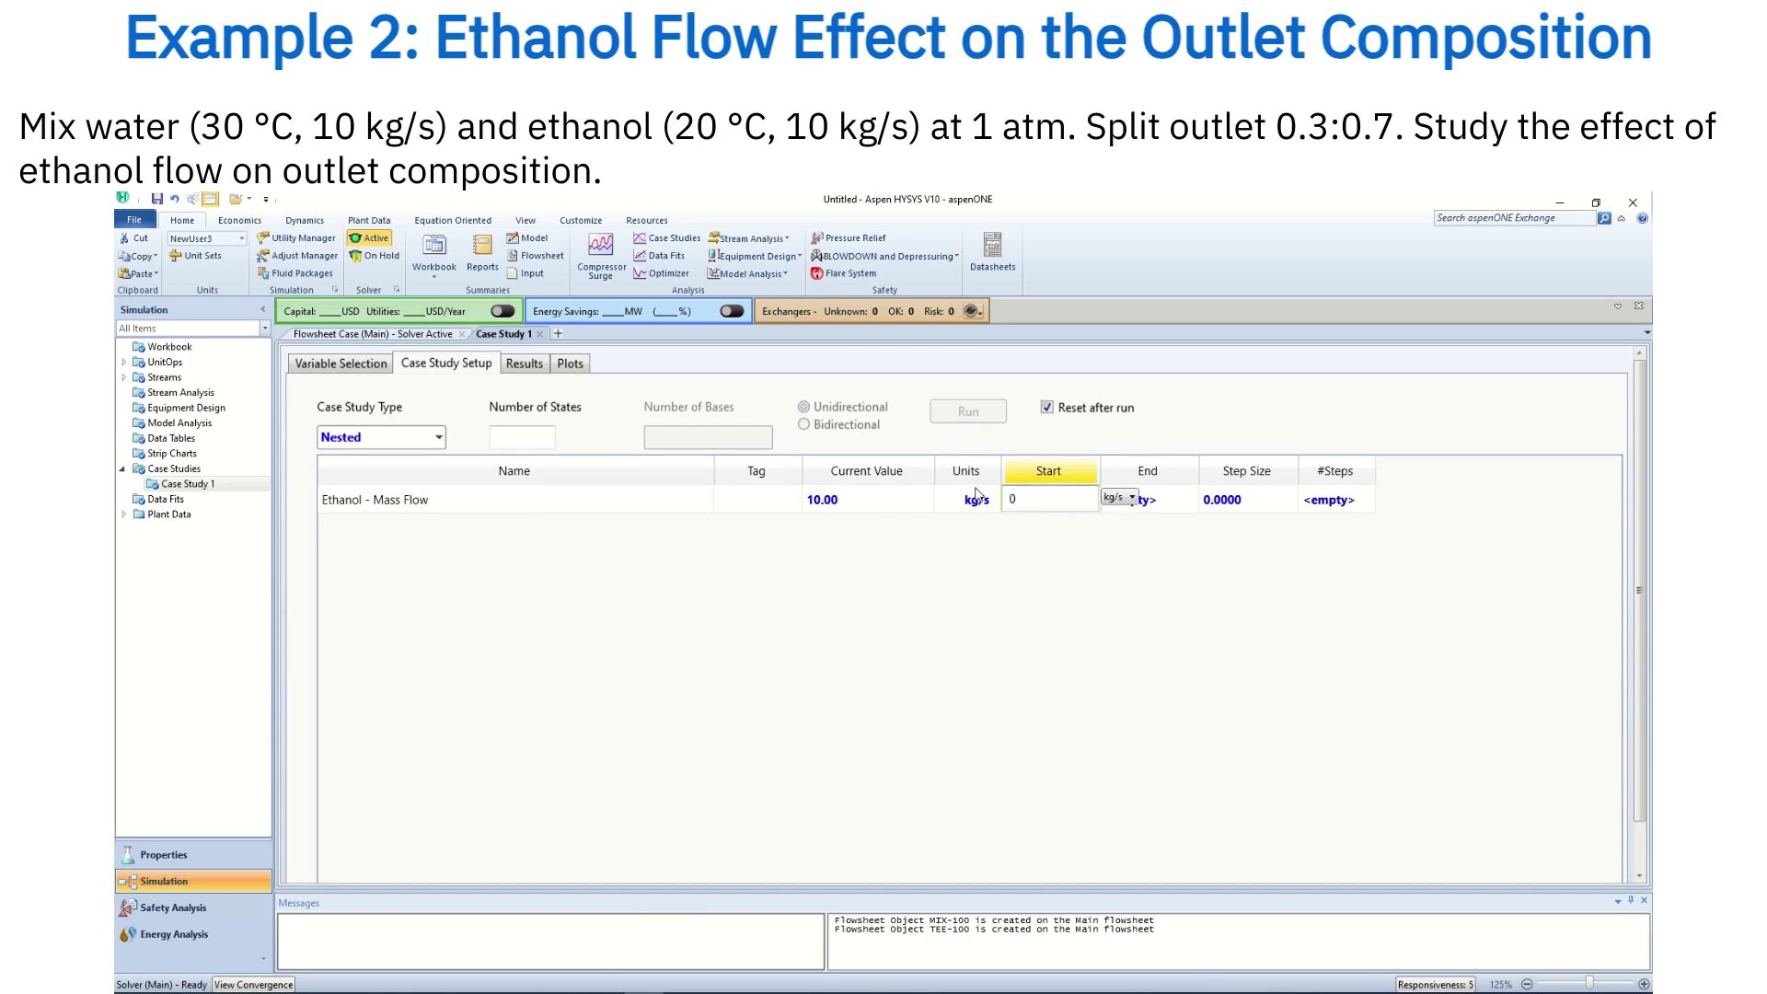
key(Return)
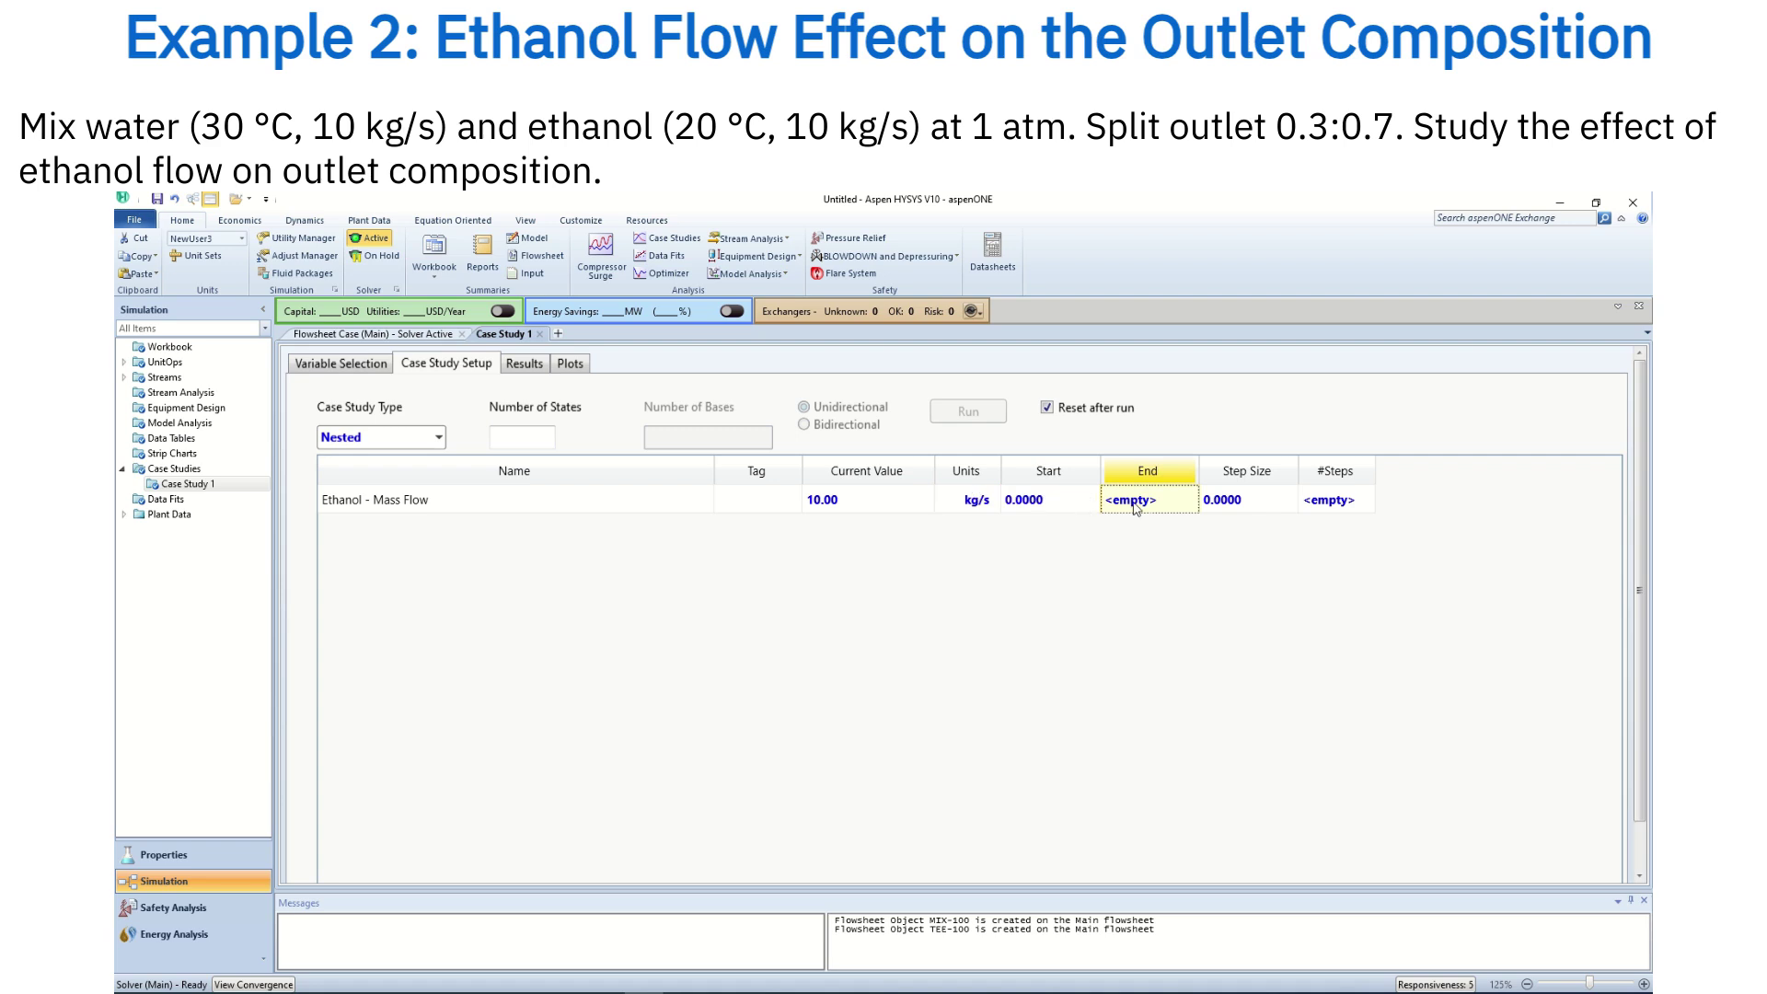
text(50)
key(Return)
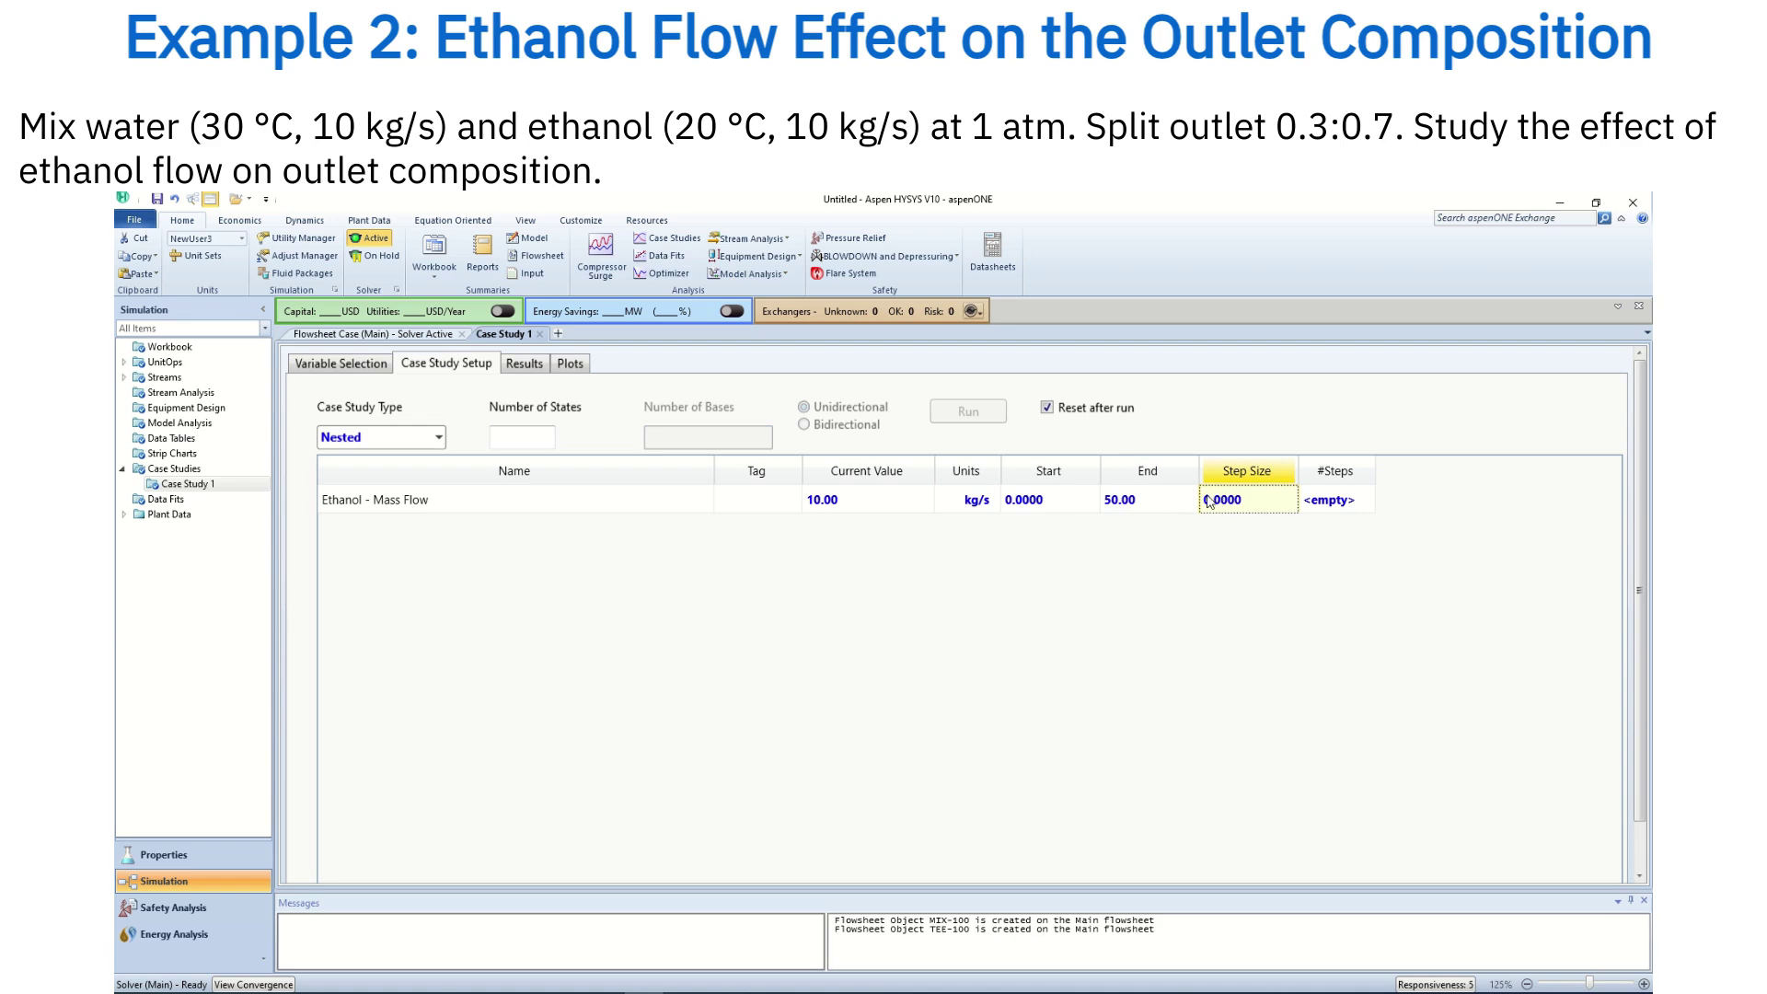
text(5)
key(Return)
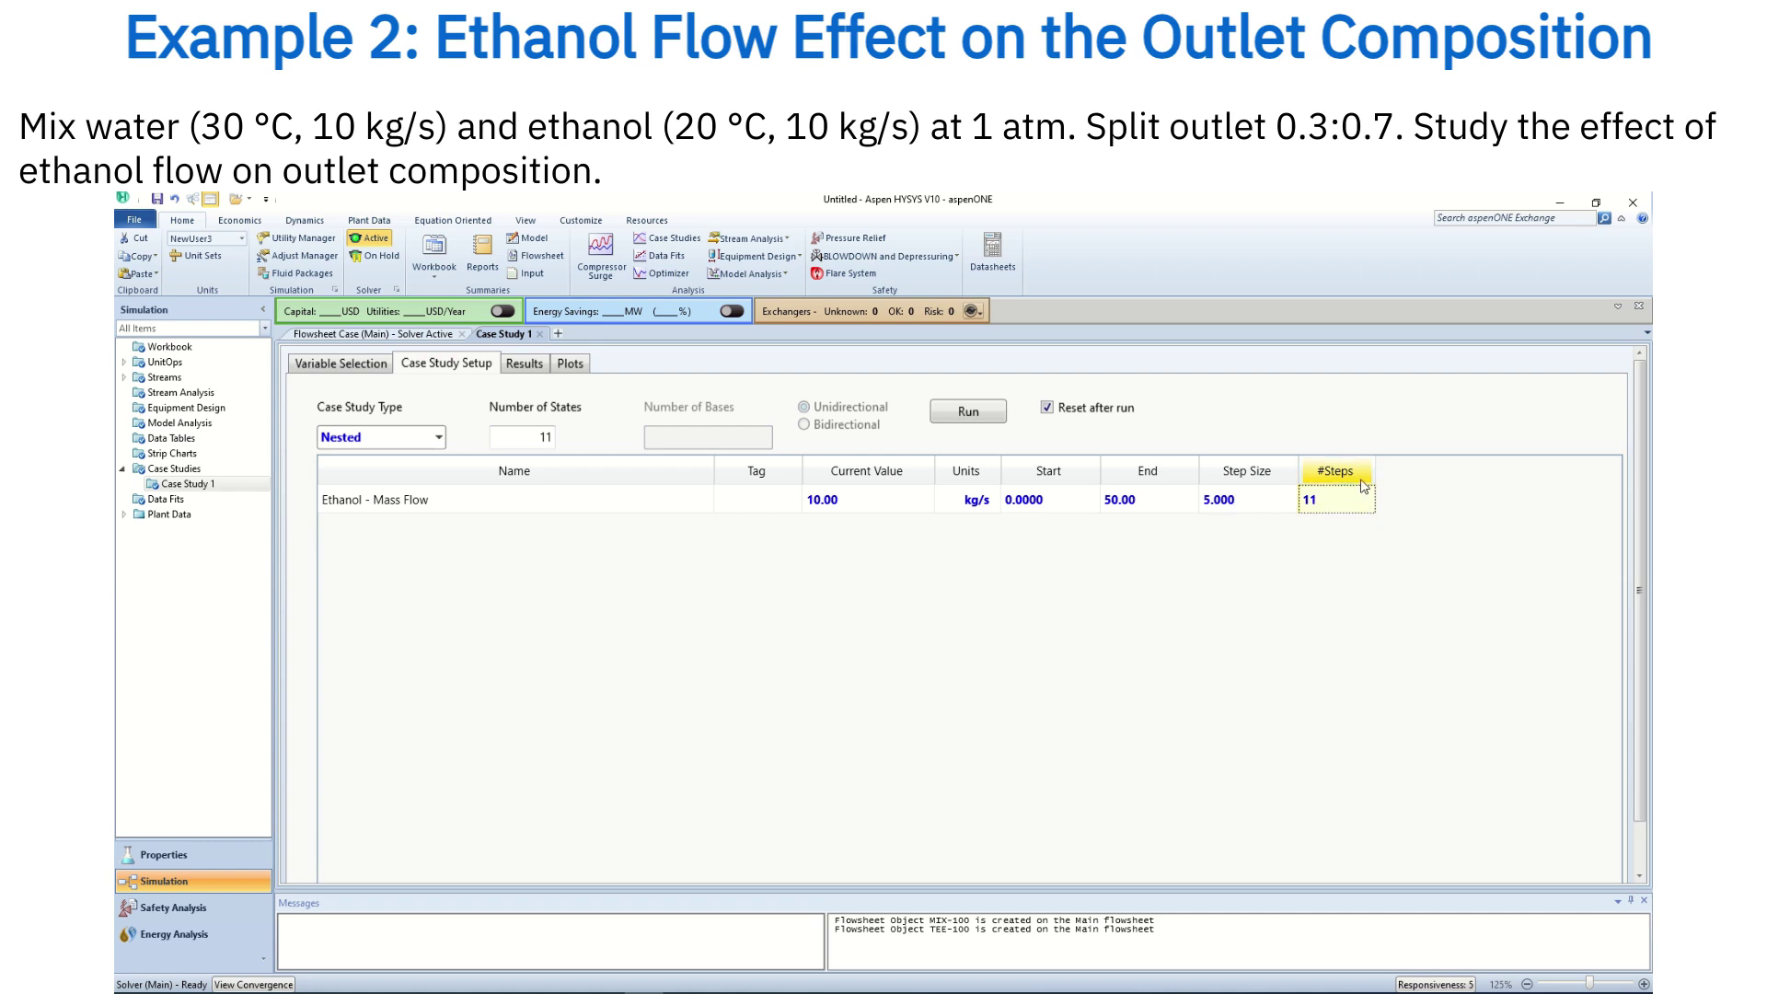
- Run Case Study 1, review its results table, then view the results plot
click(968, 414)
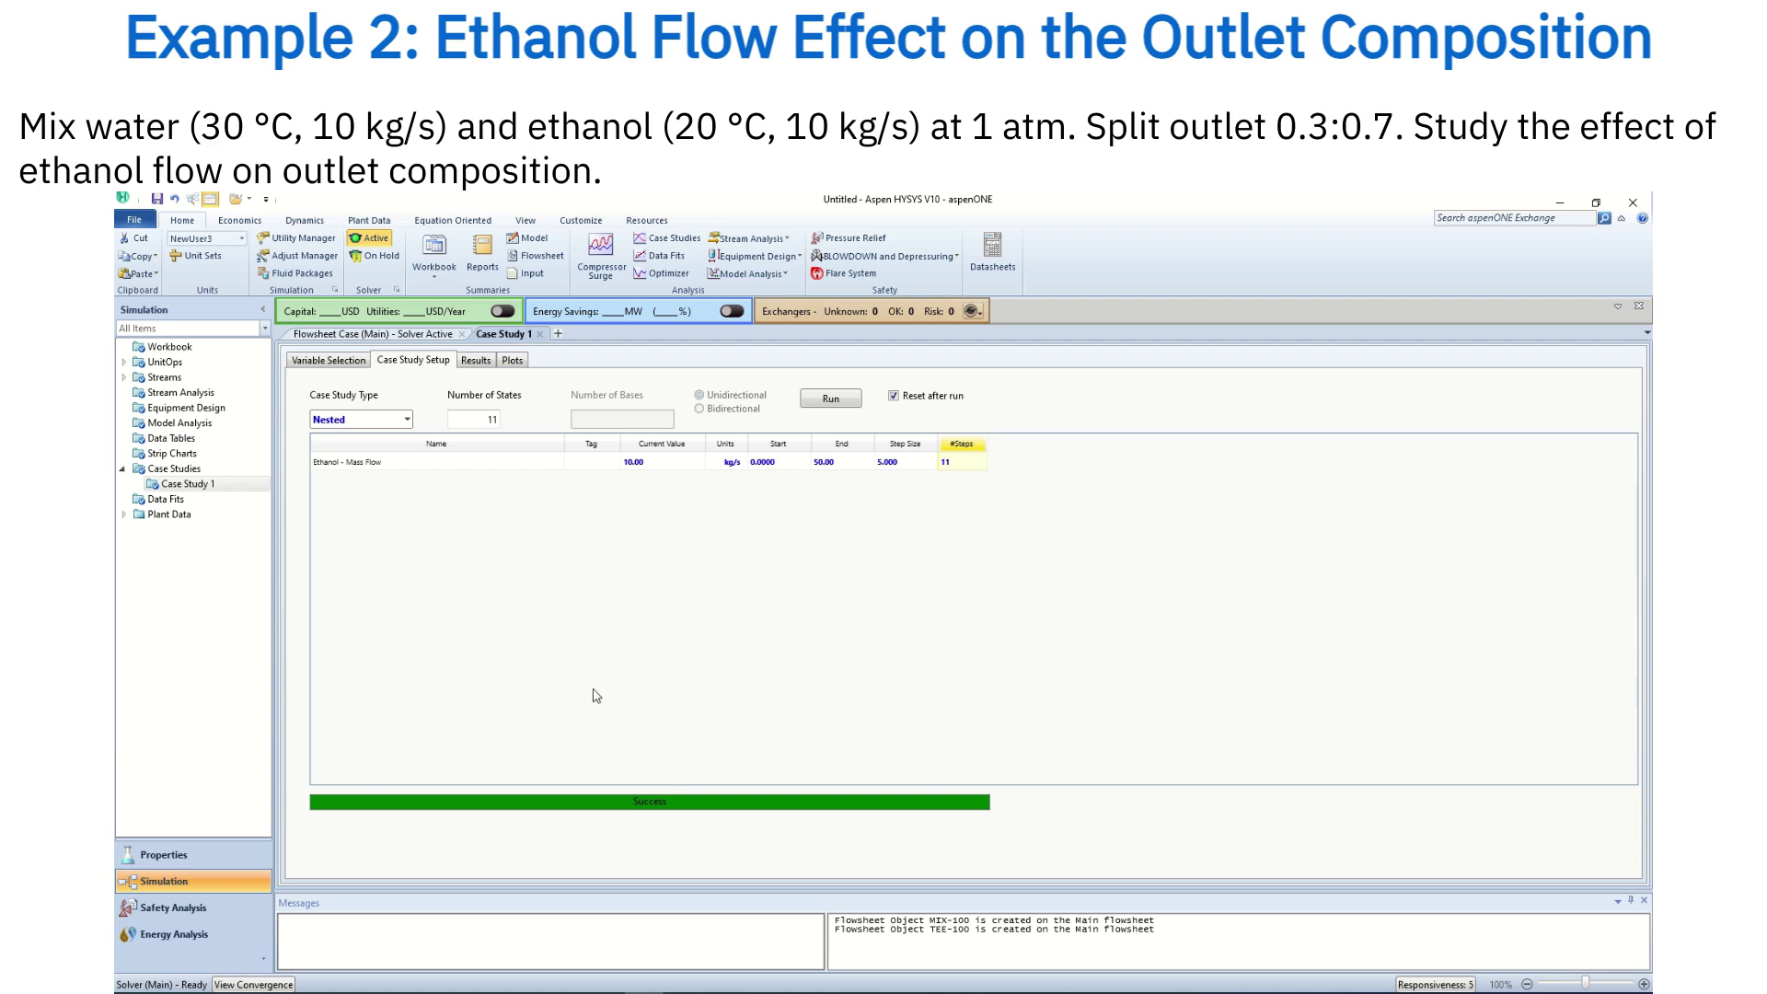
click(476, 361)
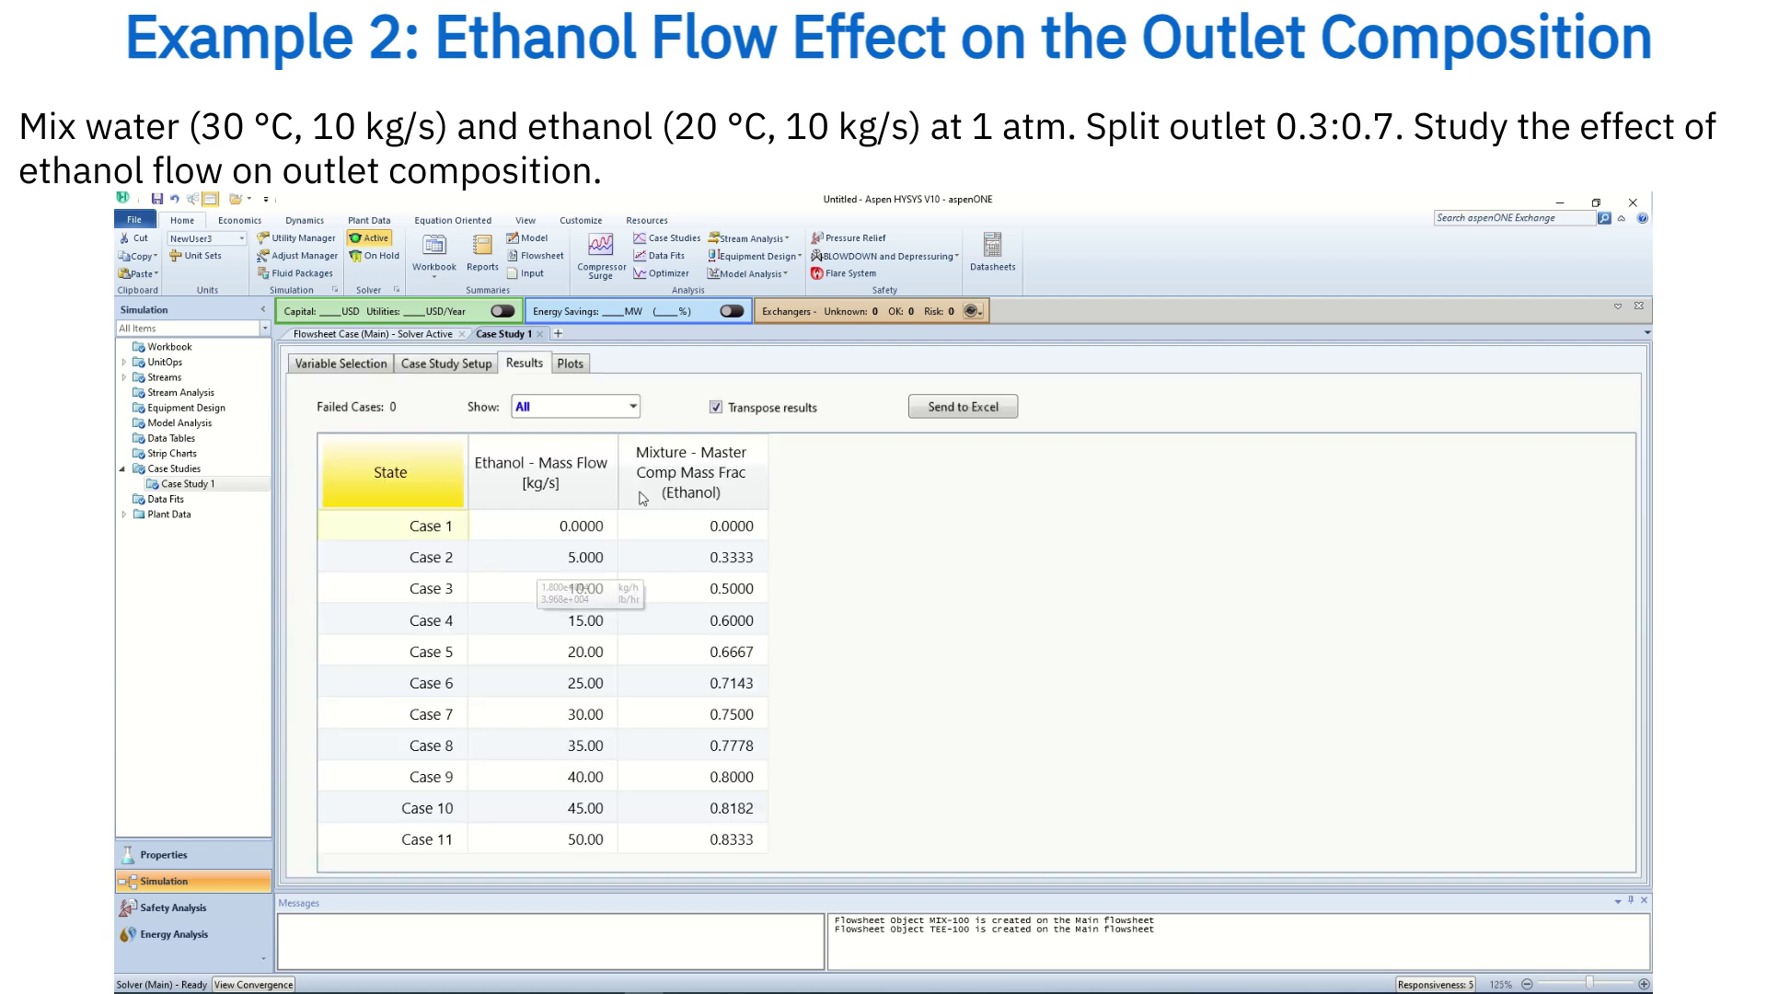
click(571, 367)
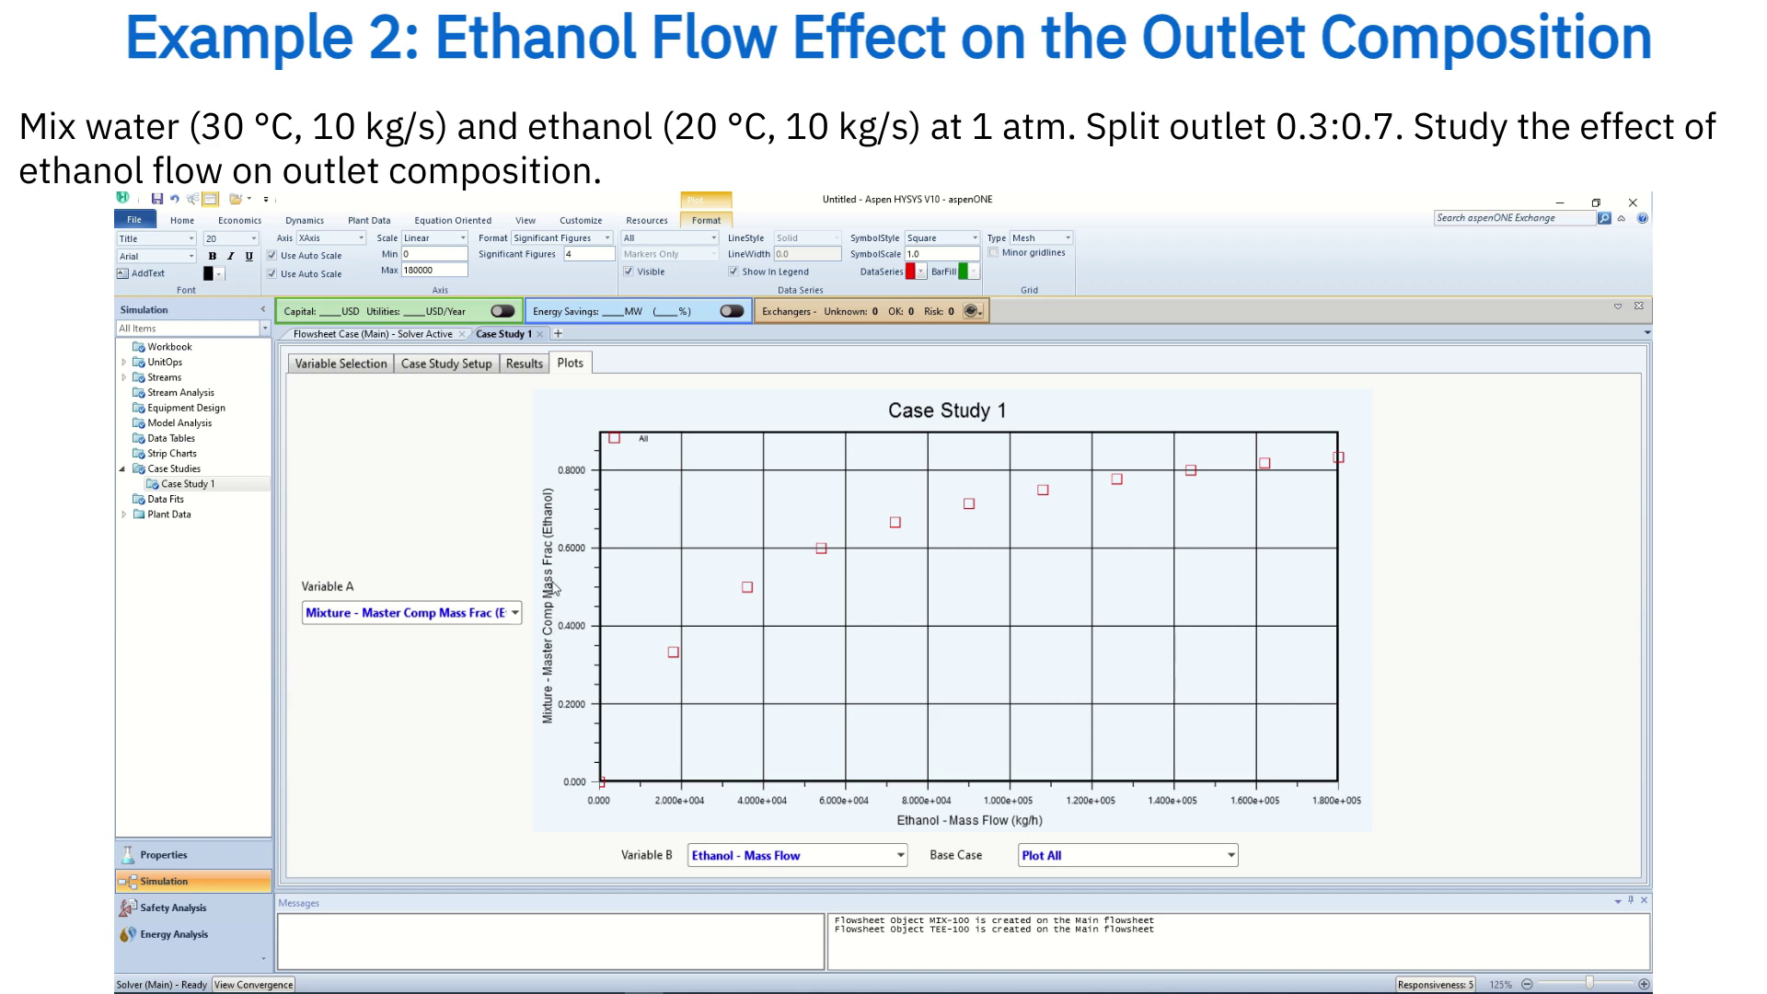
- Change the plot's marker symbol from Square to SolidSquare in Graph Control
right_click(849, 596)
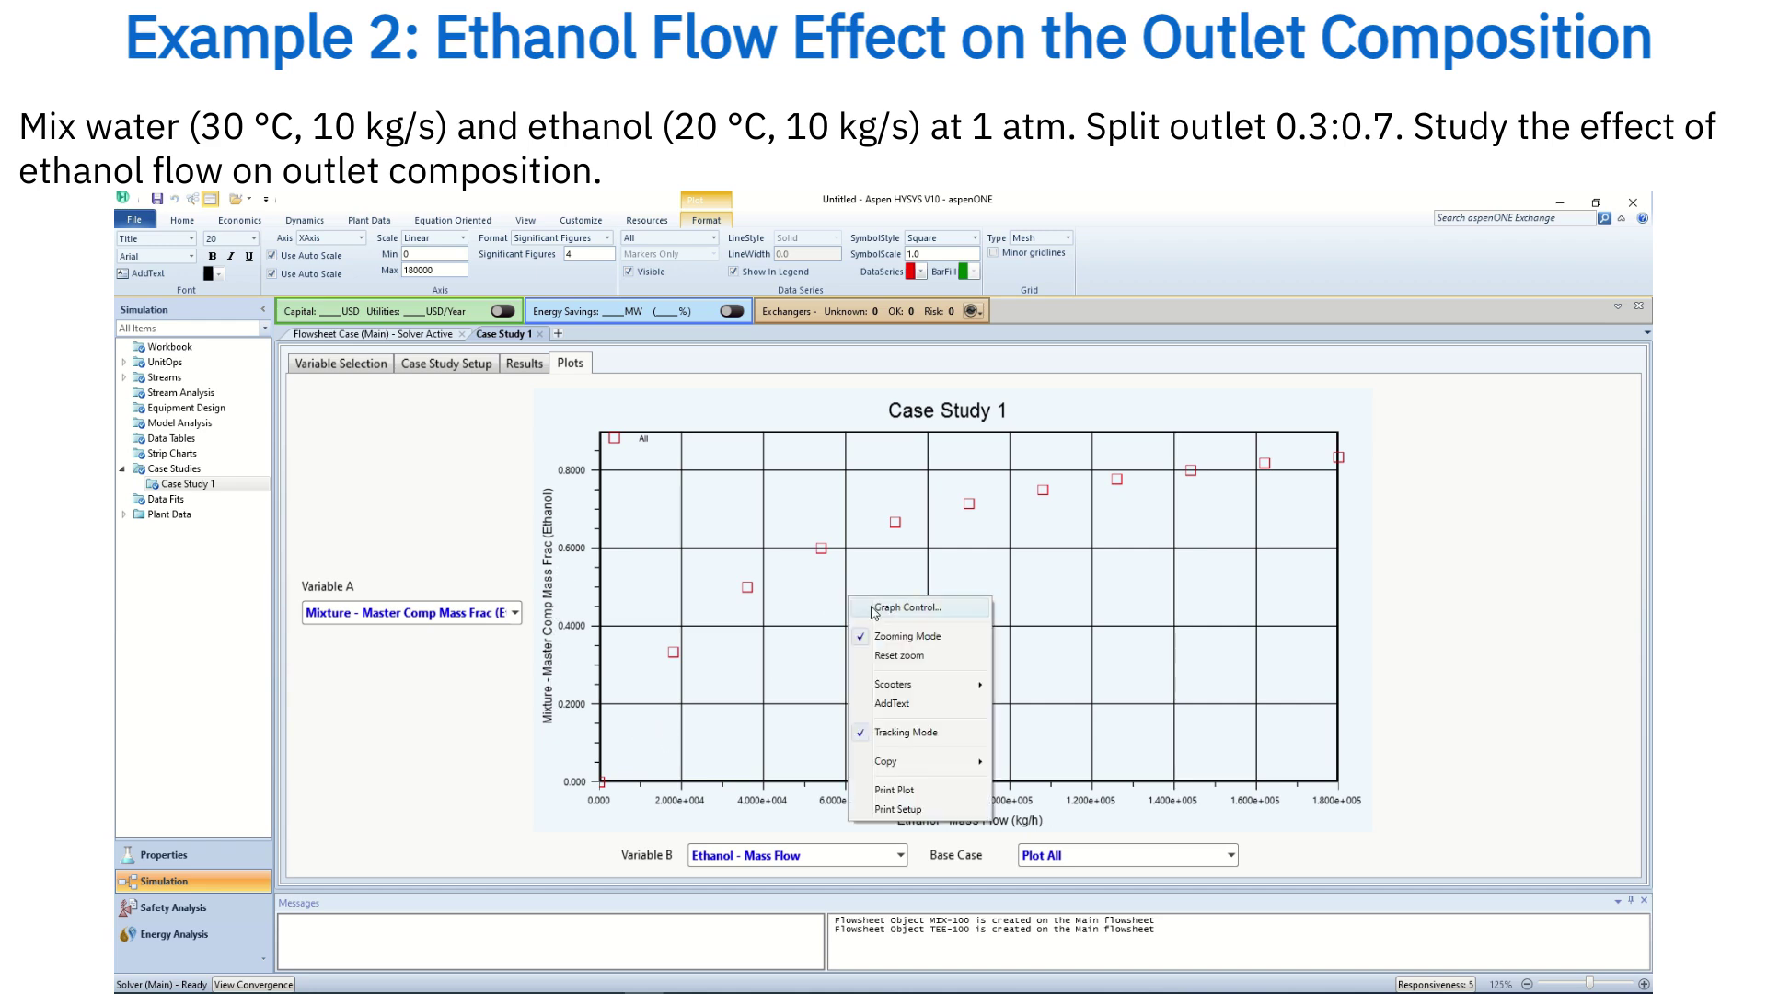
click(907, 608)
click(445, 552)
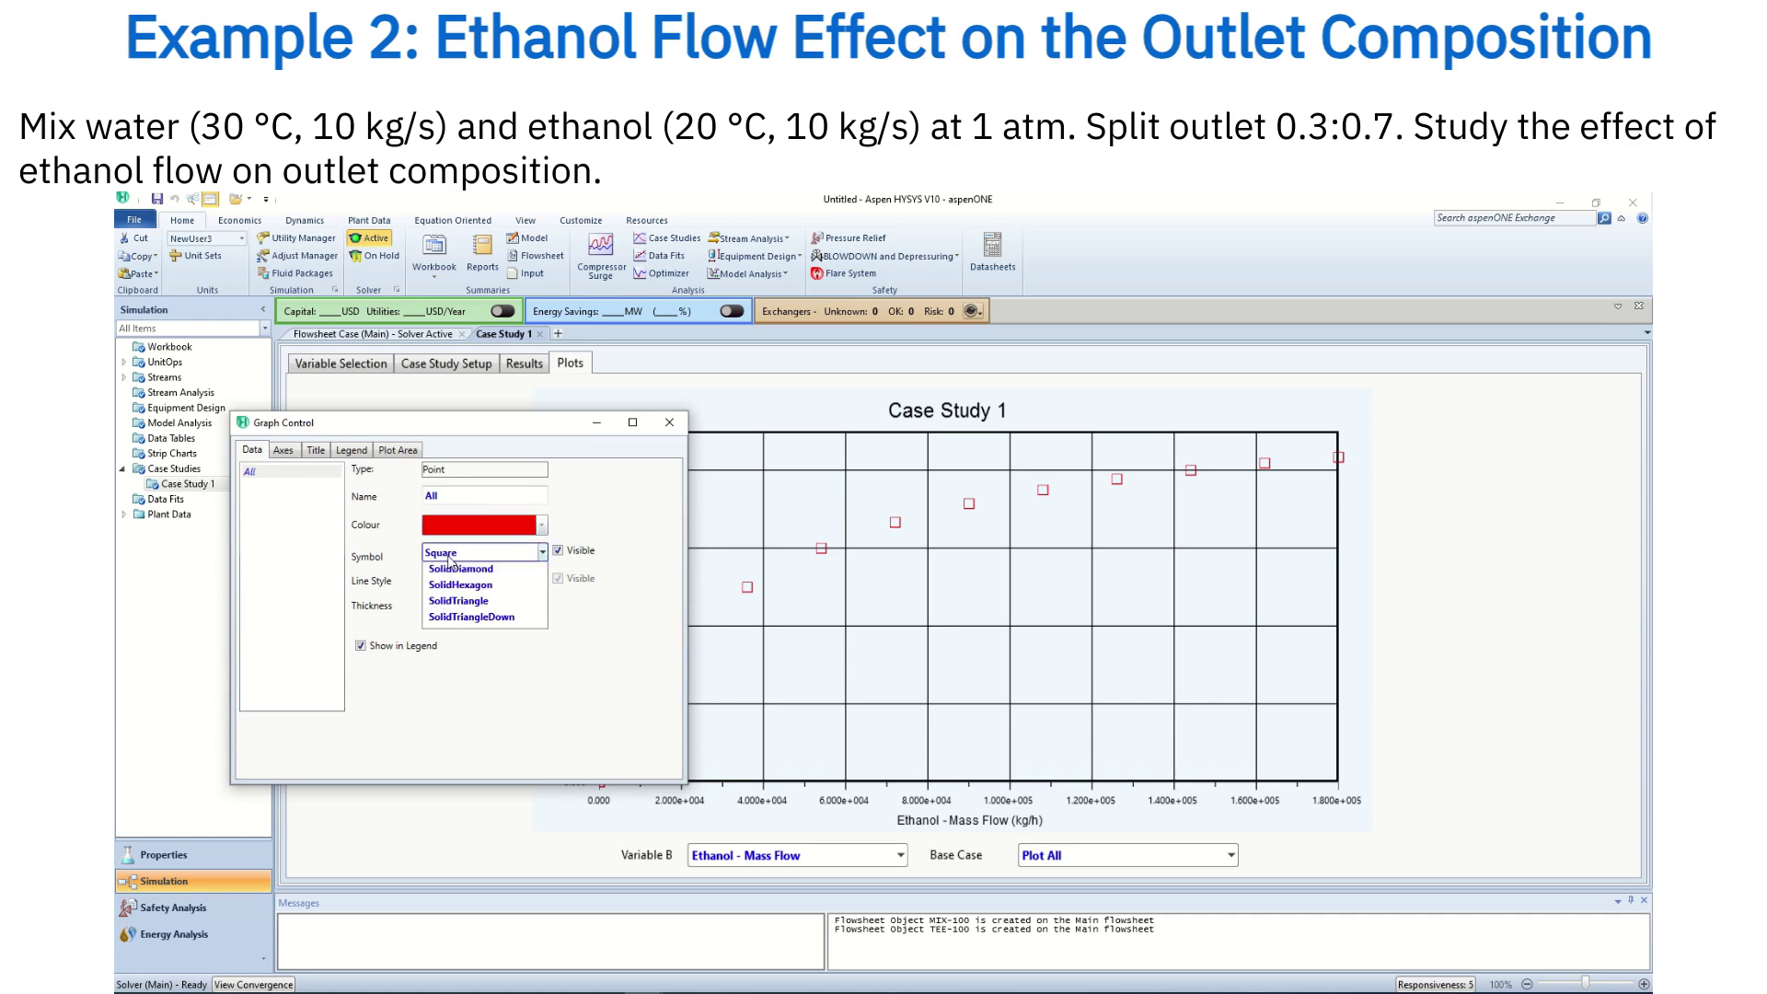
click(463, 692)
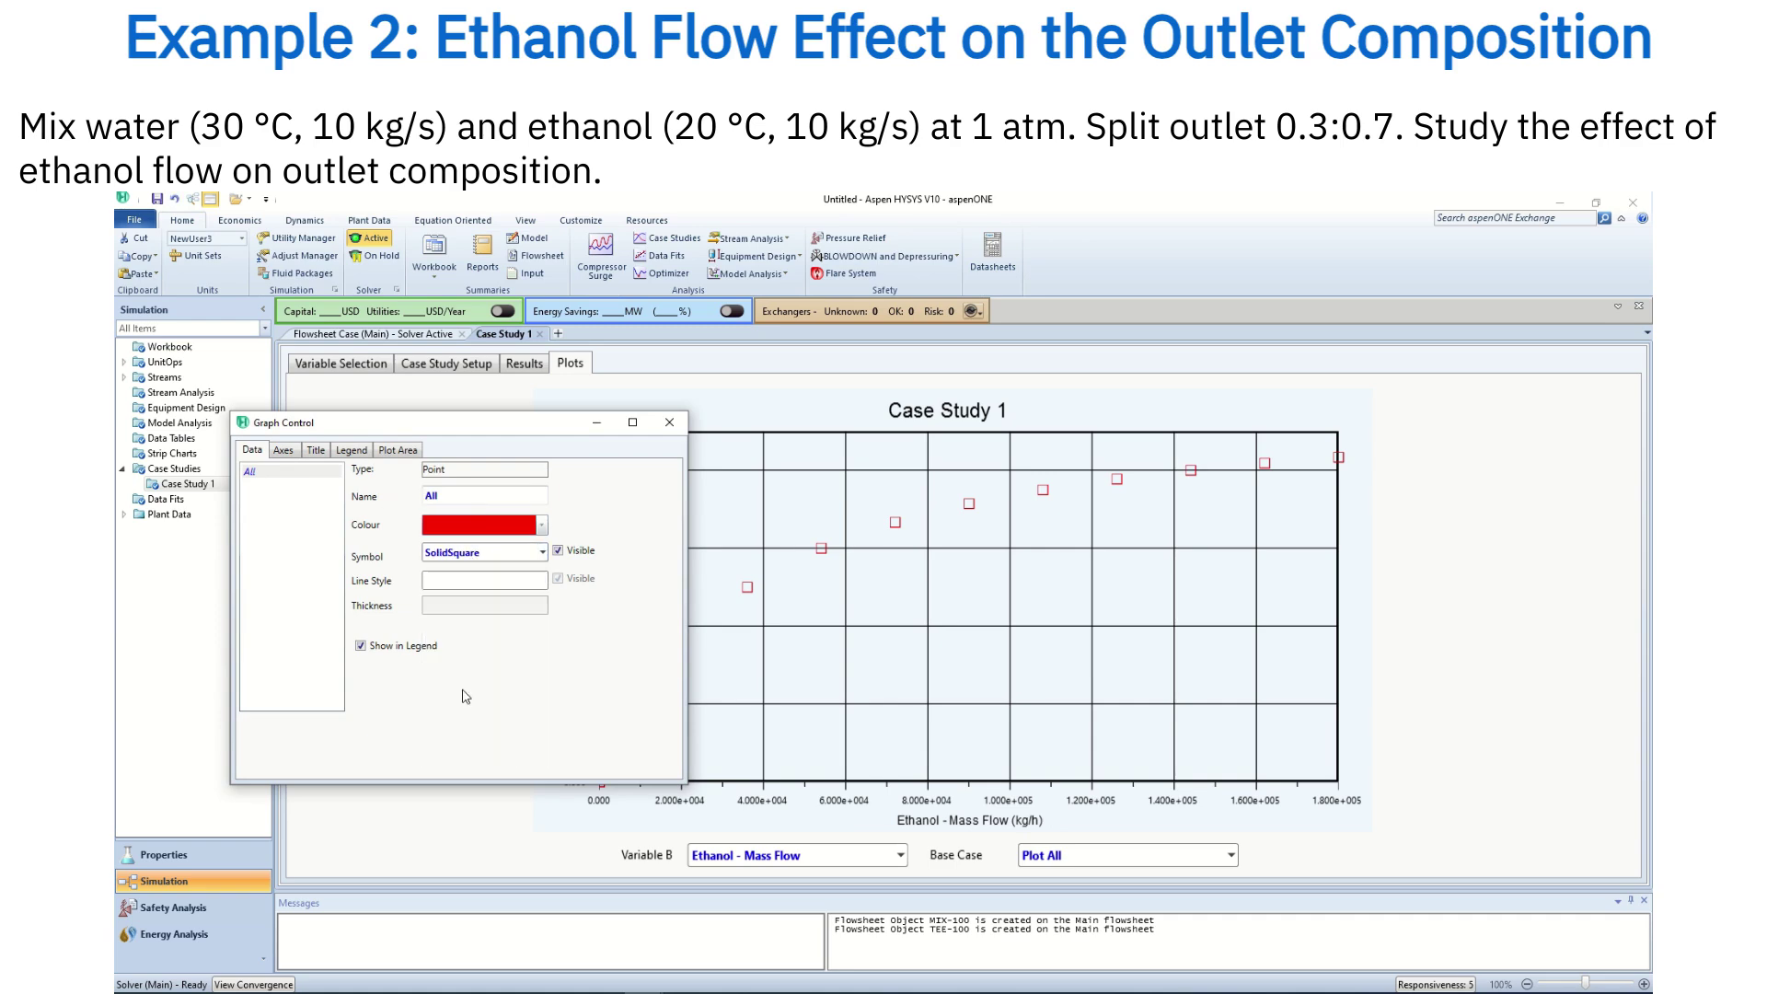
click(669, 423)
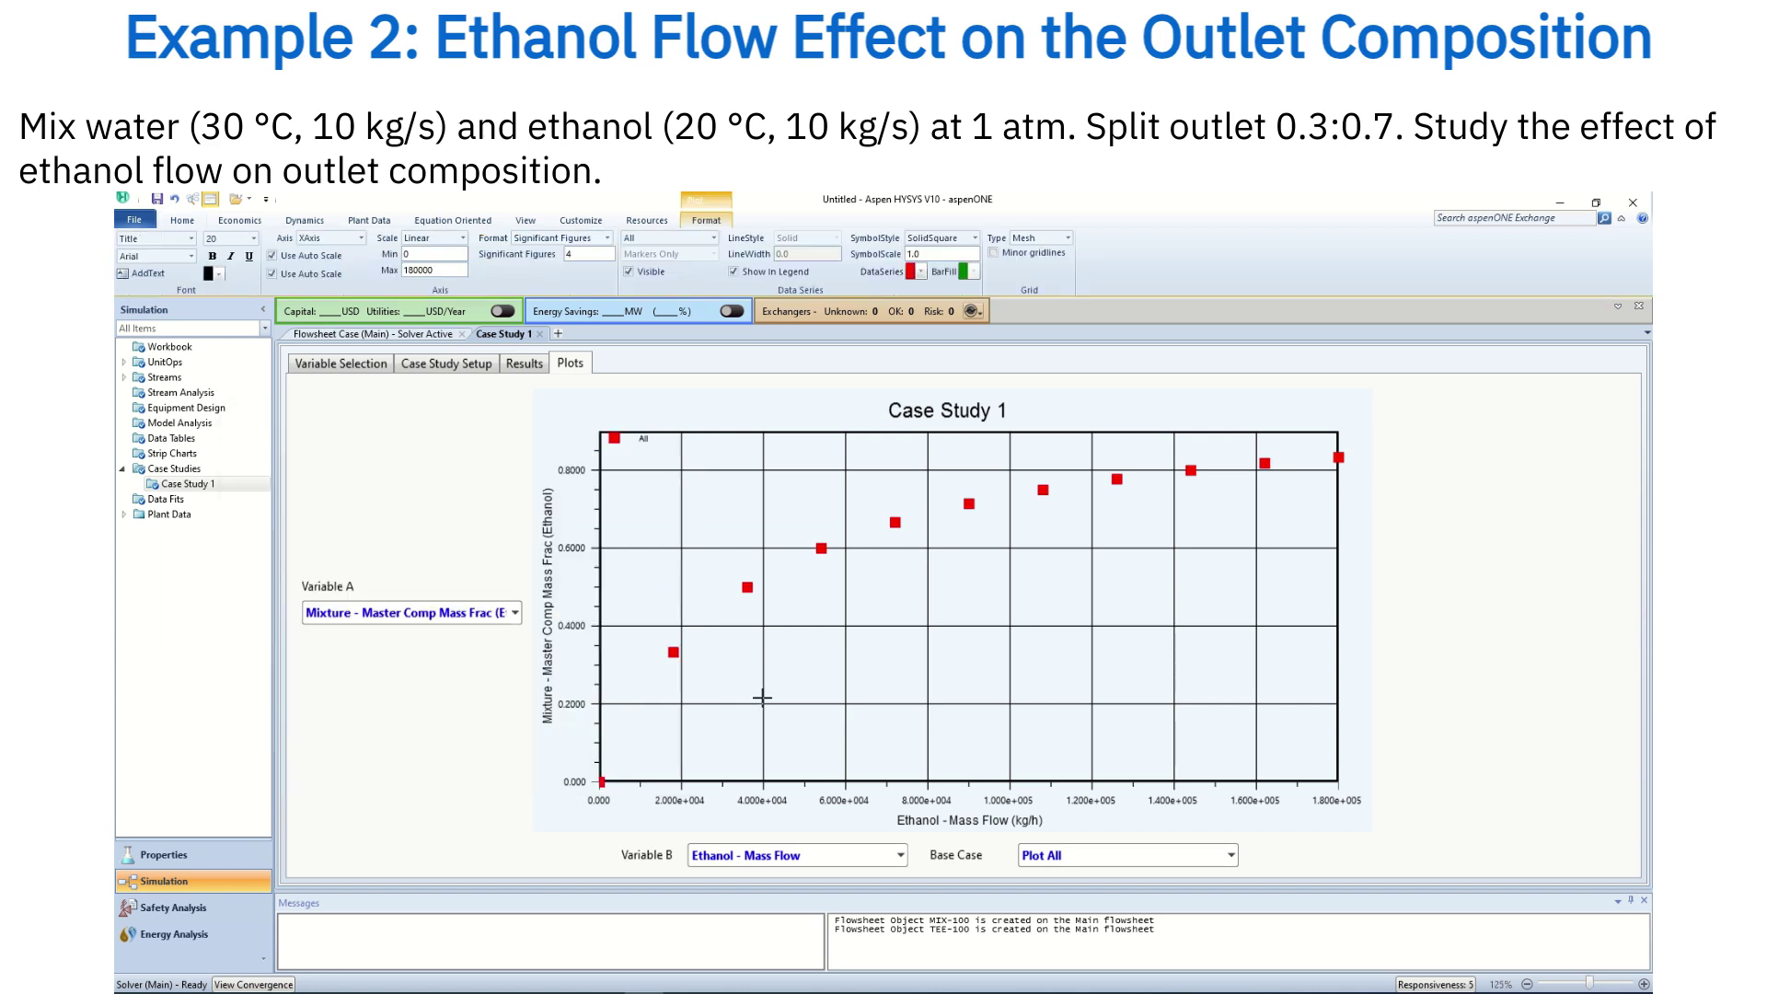